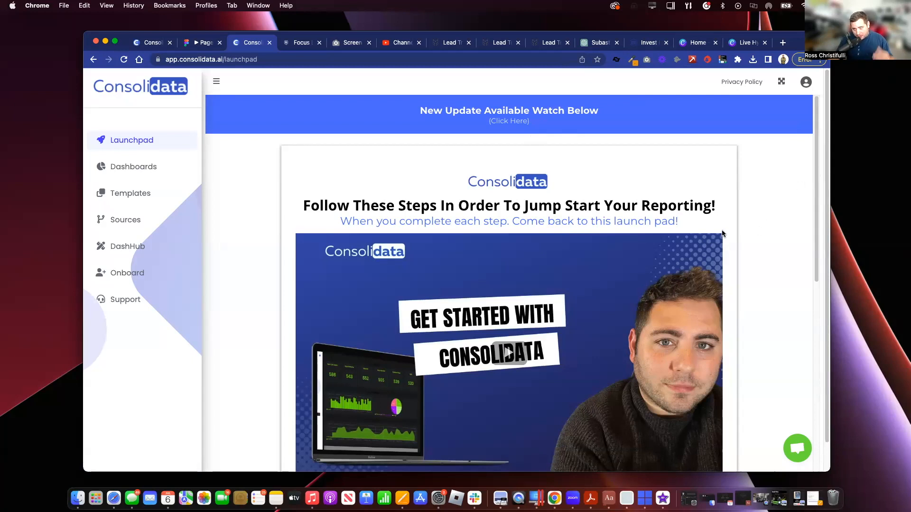
Review the Launchpad's getting-started video, source setup, latest update and tips sections.
scroll(526, 310, down, 2)
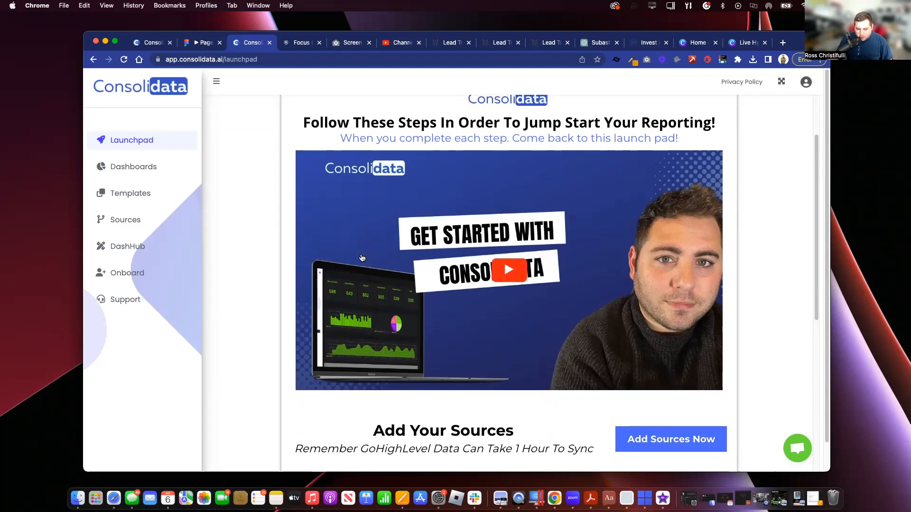
scroll(391, 266, up, 3)
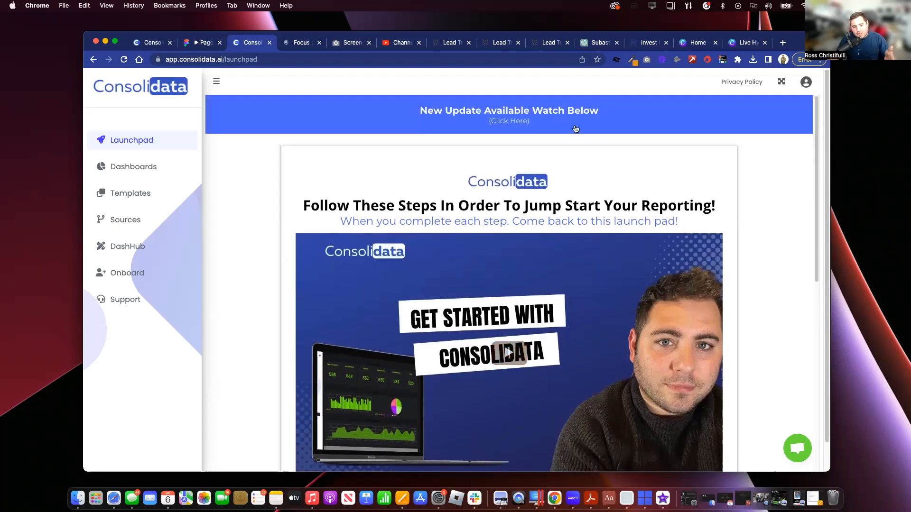
scroll(510, 290, down, 7)
scroll(511, 290, down, 2)
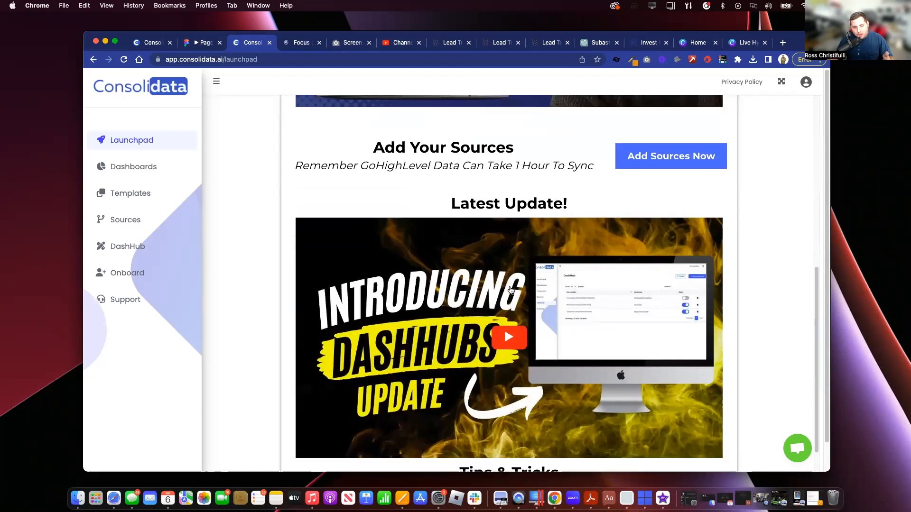
scroll(530, 322, down, 3)
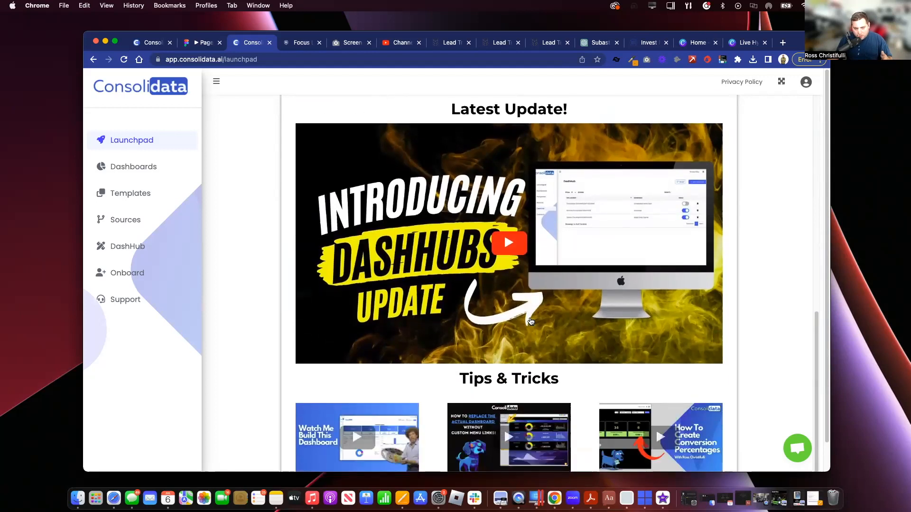
scroll(530, 322, up, 6)
scroll(530, 322, down, 6)
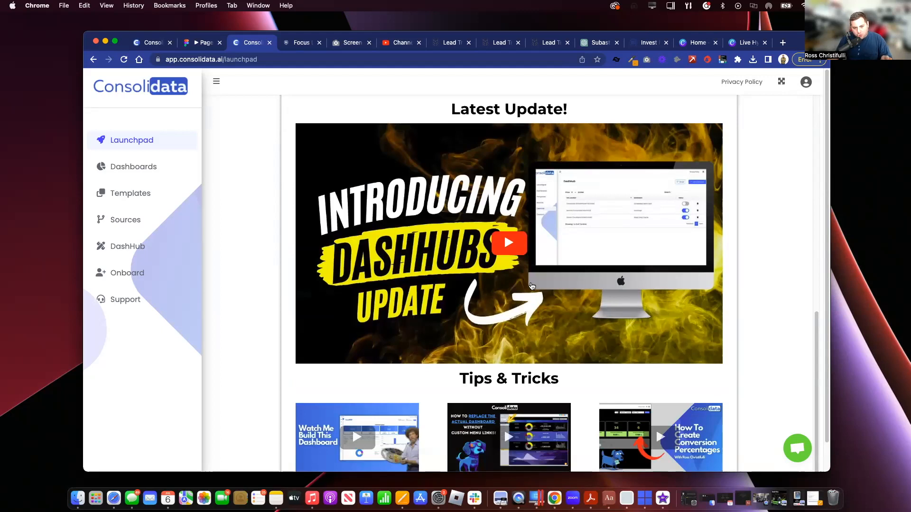
scroll(531, 286, up, 5)
scroll(531, 286, up, 6)
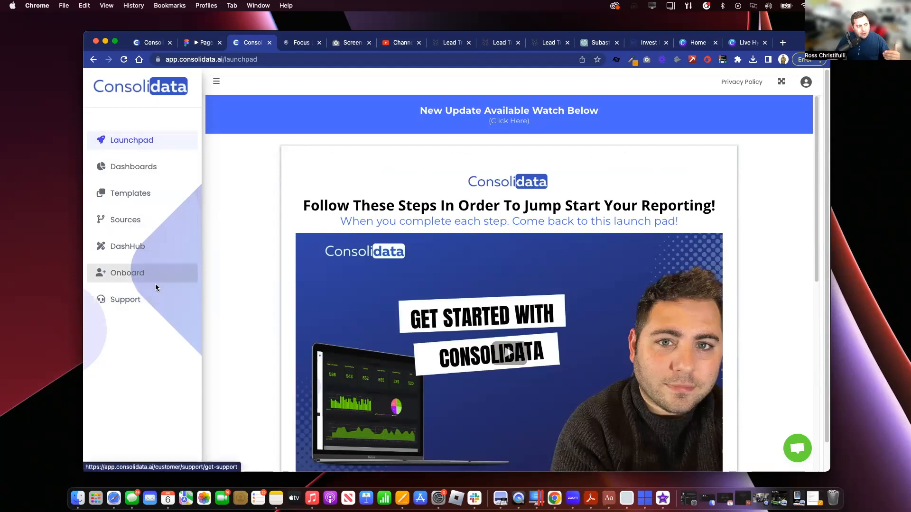
Open the list of connected data sources.
click(132, 221)
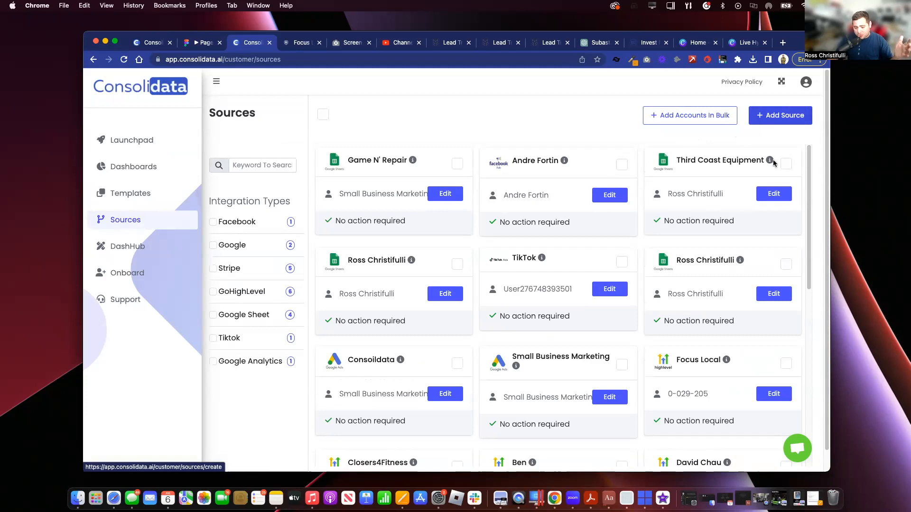
Start a greeting message in the support chat and close the chat without sending it.
click(803, 447)
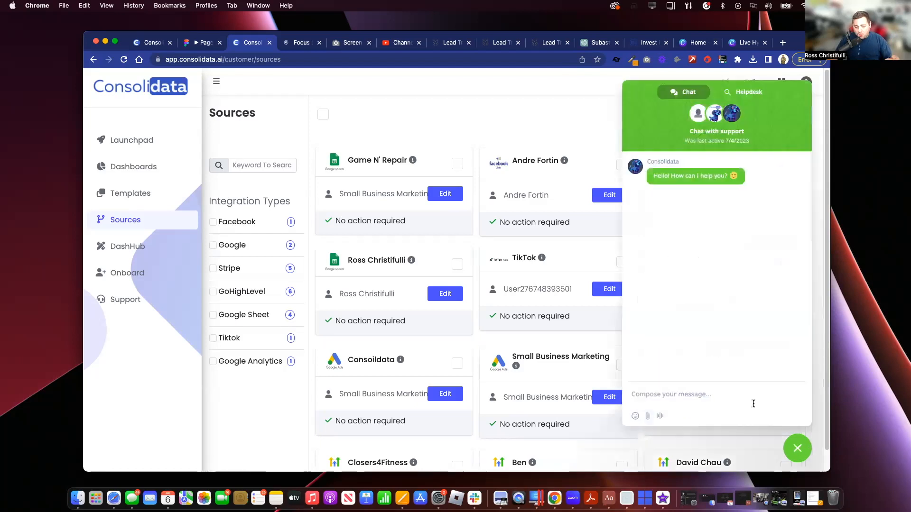
text(Hey Sherry here is my f)
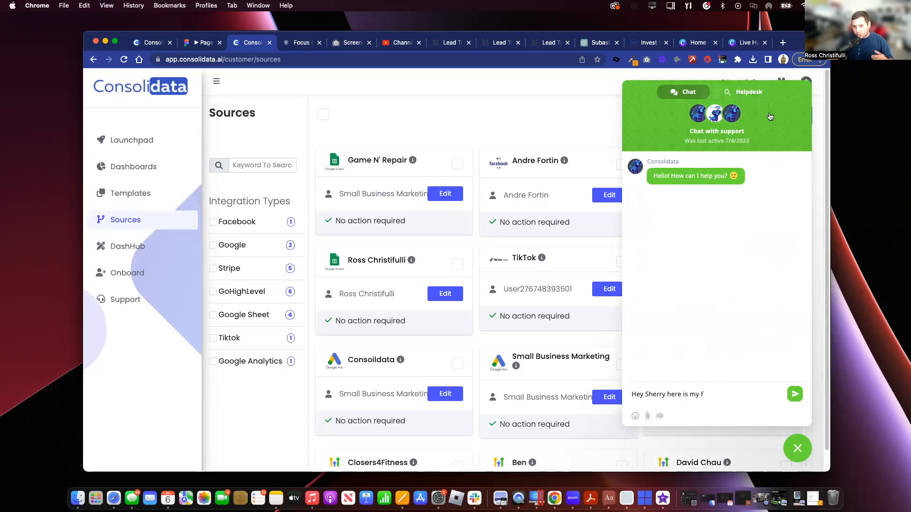
click(798, 454)
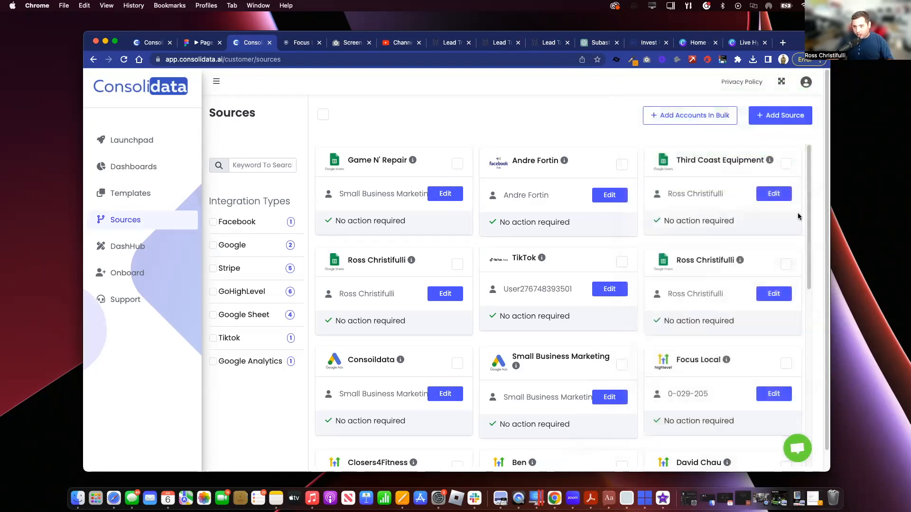
Open Meta for Developers in a new tab and accept the pending administrator request for the Consolidata app.
click(783, 43)
text(develo)
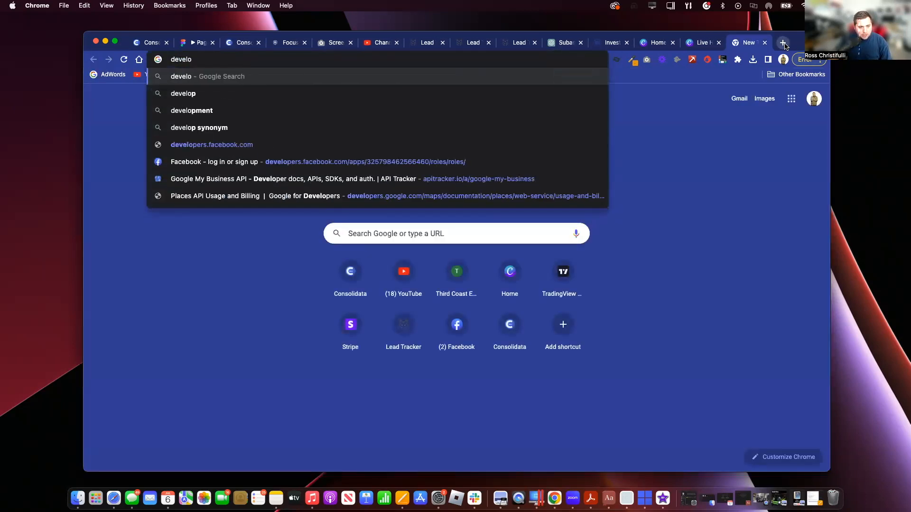
click(565, 164)
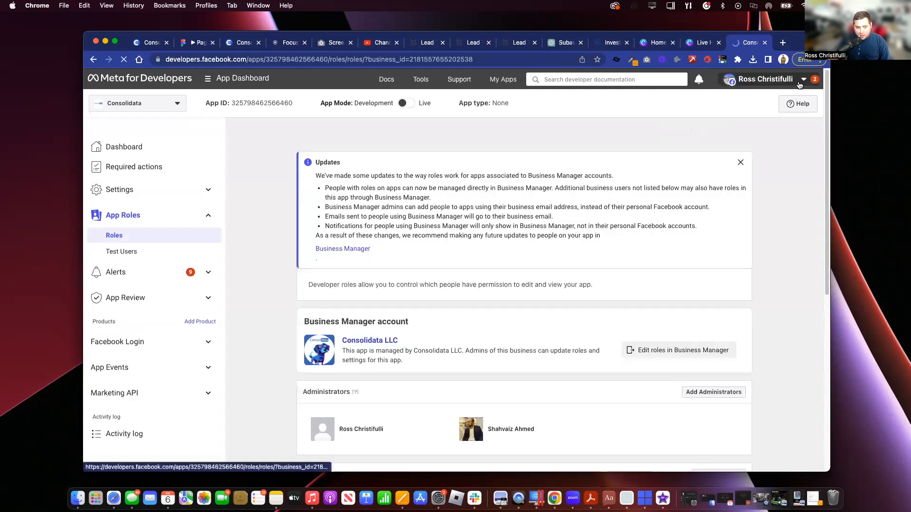
click(800, 84)
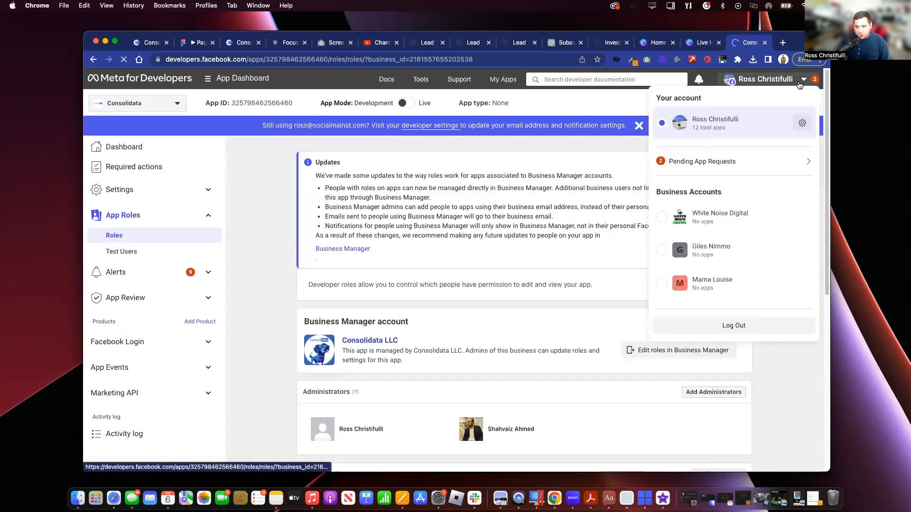
click(782, 159)
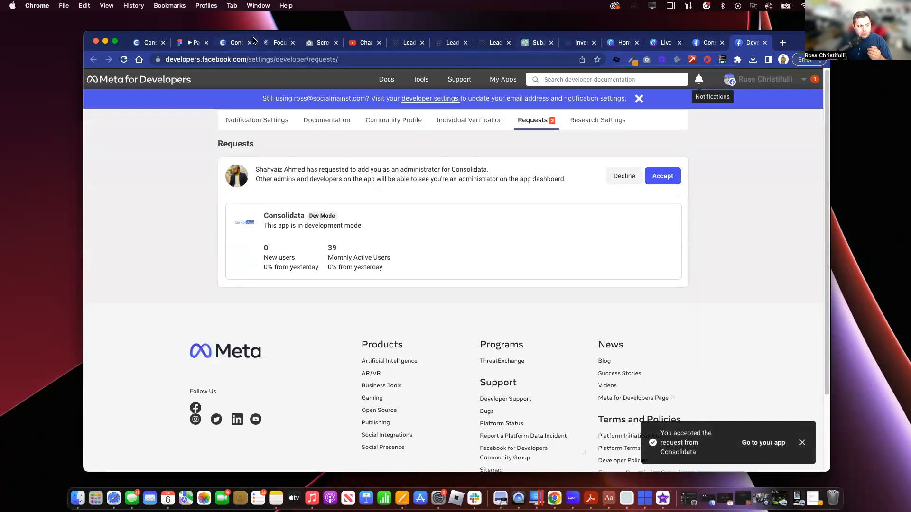
Switch back to Consolidata and start adding a source with the HighLevel integration.
click(237, 43)
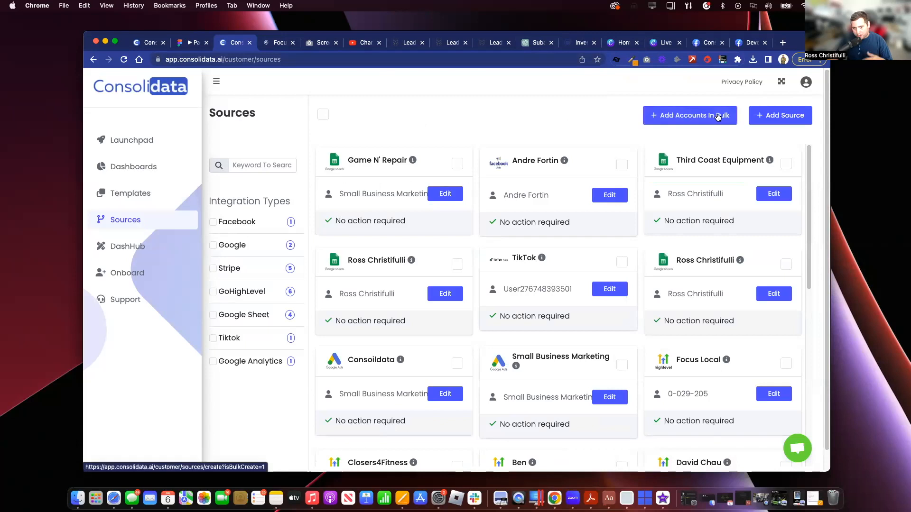
click(755, 118)
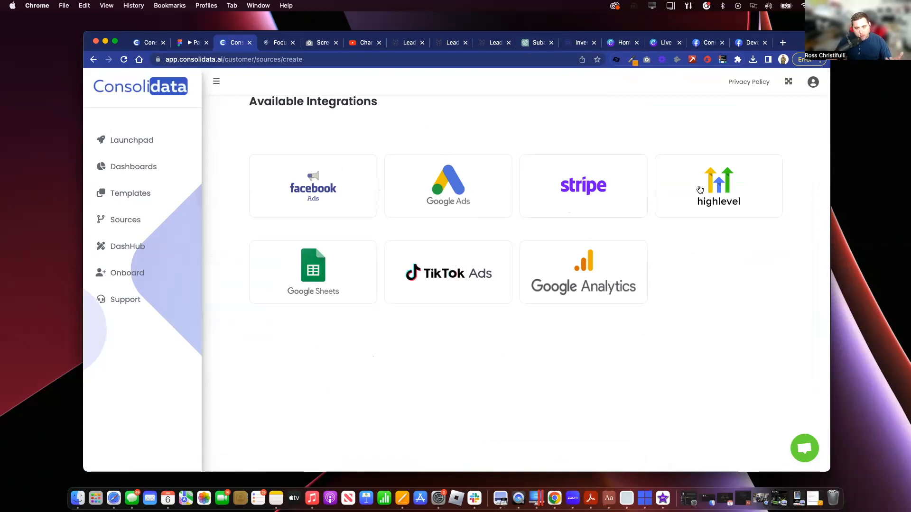
click(672, 191)
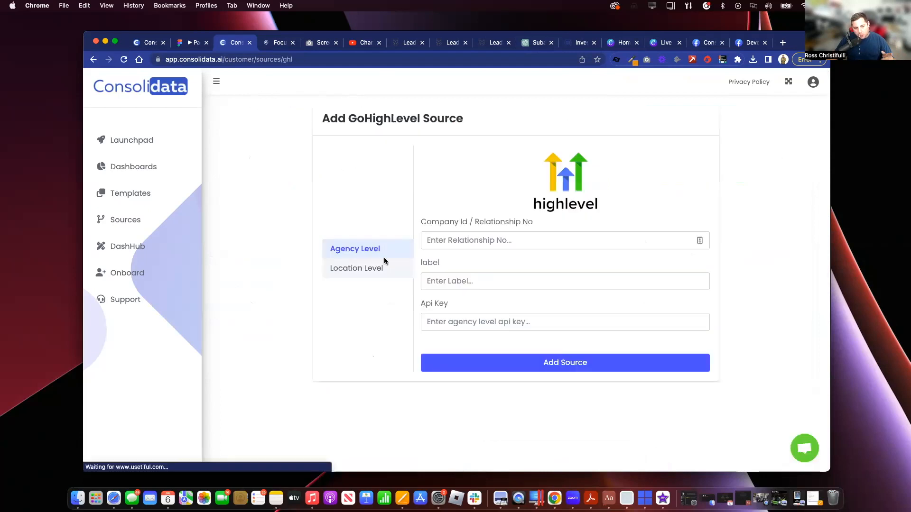
Compare the Location Level and Agency Level fields of the GoHighLevel source form, finishing on Agency Level.
click(370, 268)
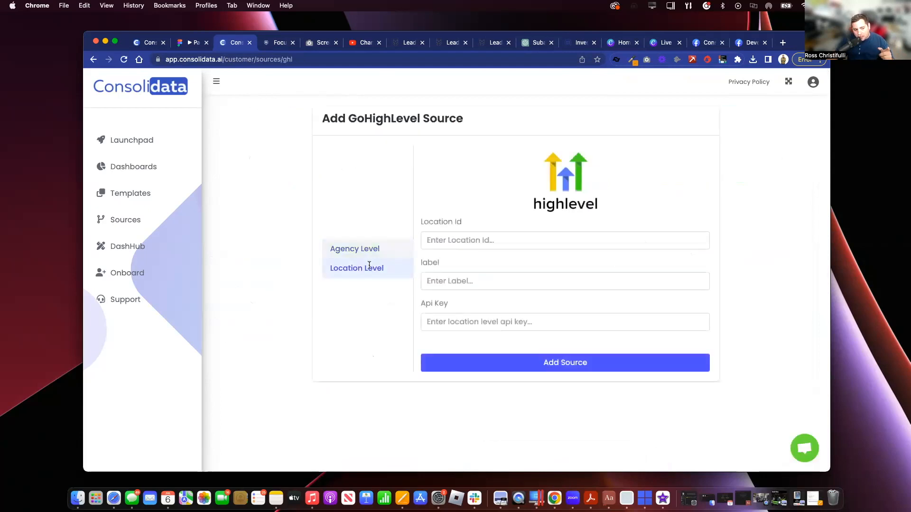
click(370, 256)
click(372, 267)
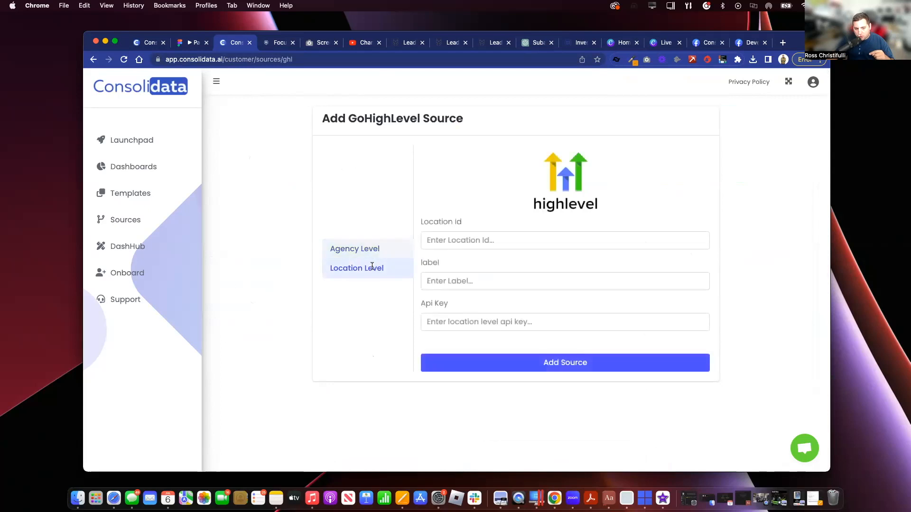
click(371, 249)
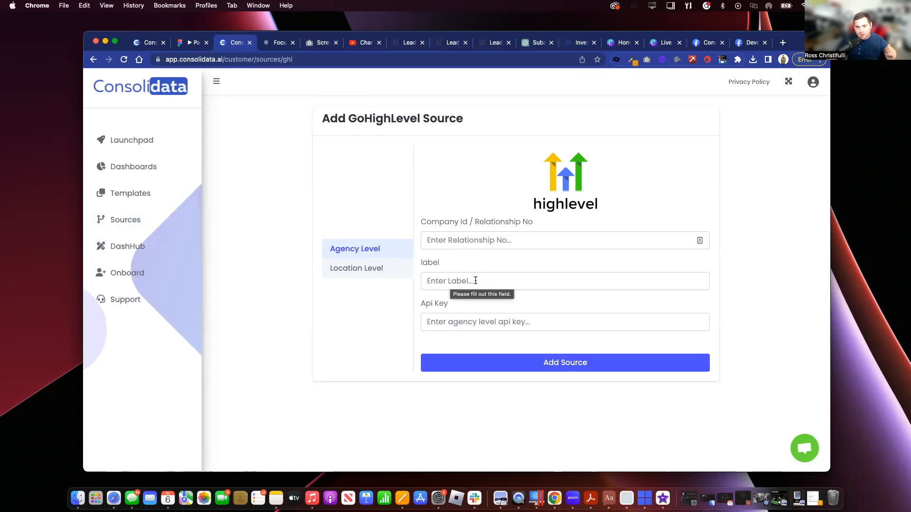
Switch to Lead Tracker's agency view and open the company settings to locate the relationship number.
click(405, 42)
click(153, 110)
click(224, 137)
click(116, 456)
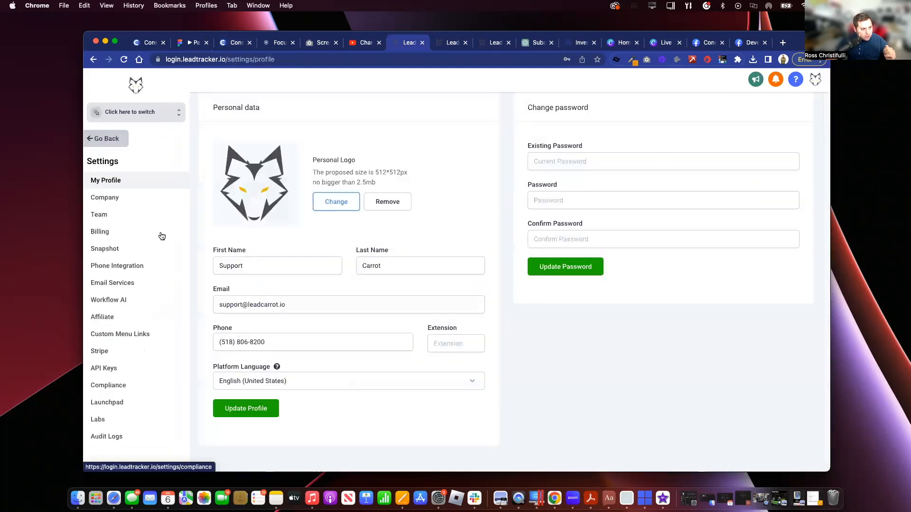
click(151, 198)
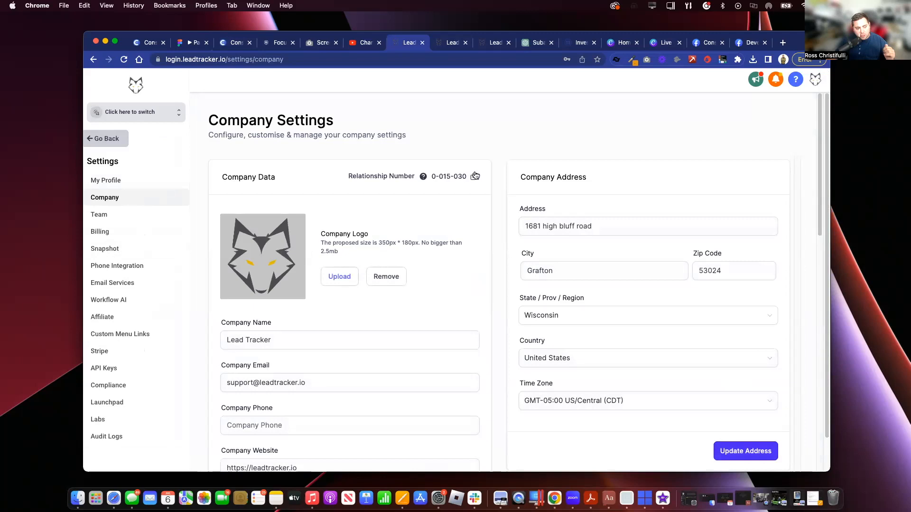
Open the agency's API Keys settings to locate the agency-level keys.
click(98, 139)
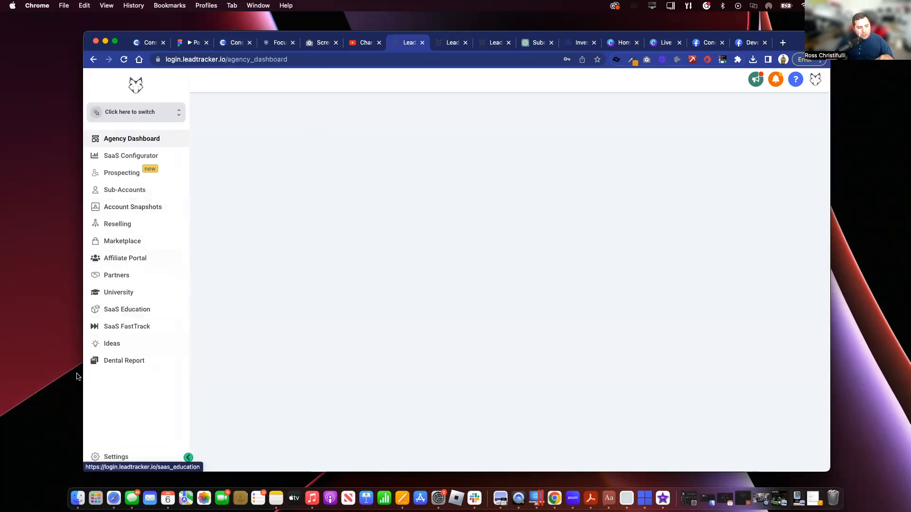
click(120, 454)
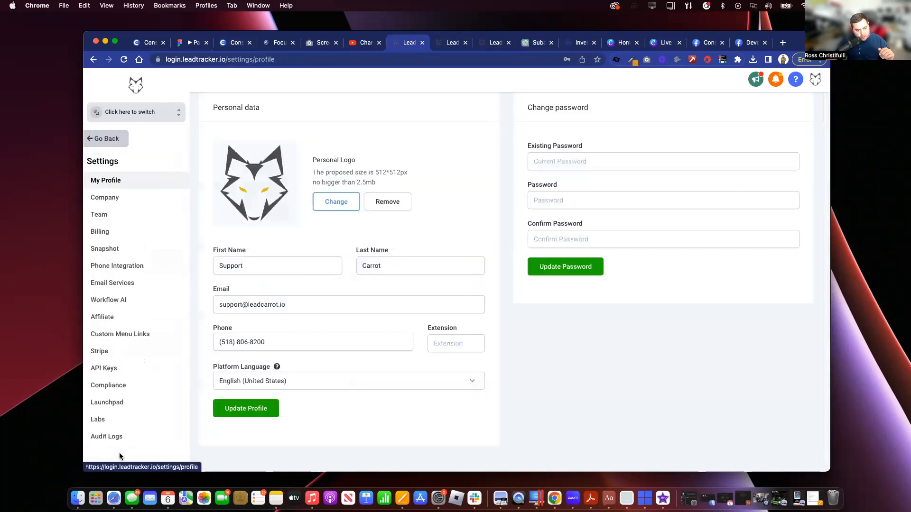
click(123, 370)
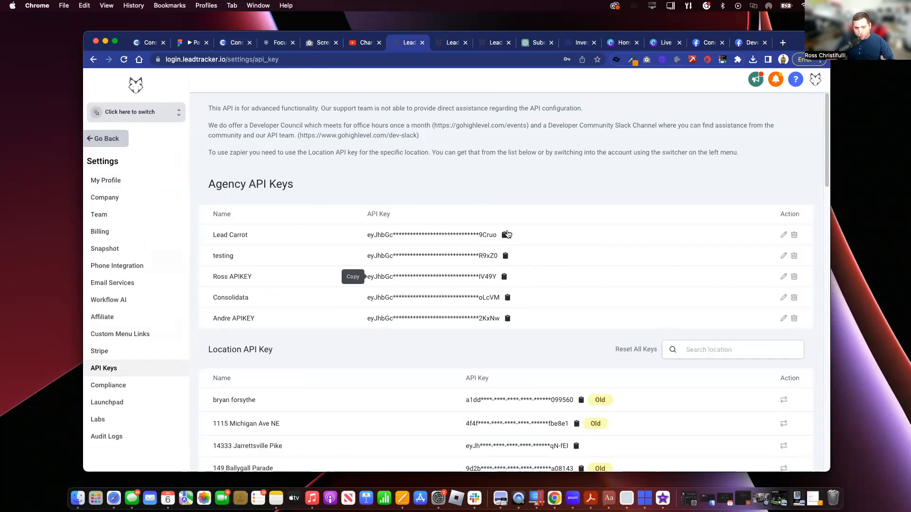
Switch to the Demo Account sub-account and open its Business Profile settings, dismissing the notification banners.
click(174, 113)
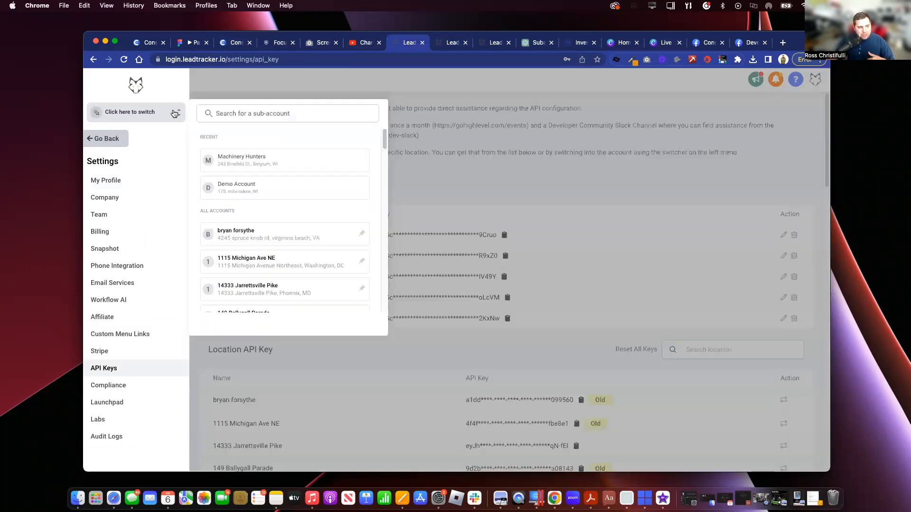
click(246, 190)
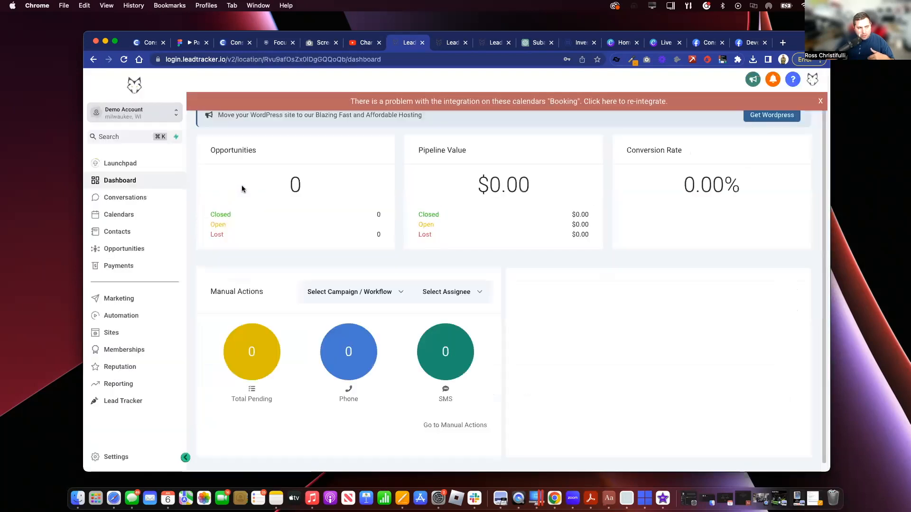
click(820, 101)
click(105, 457)
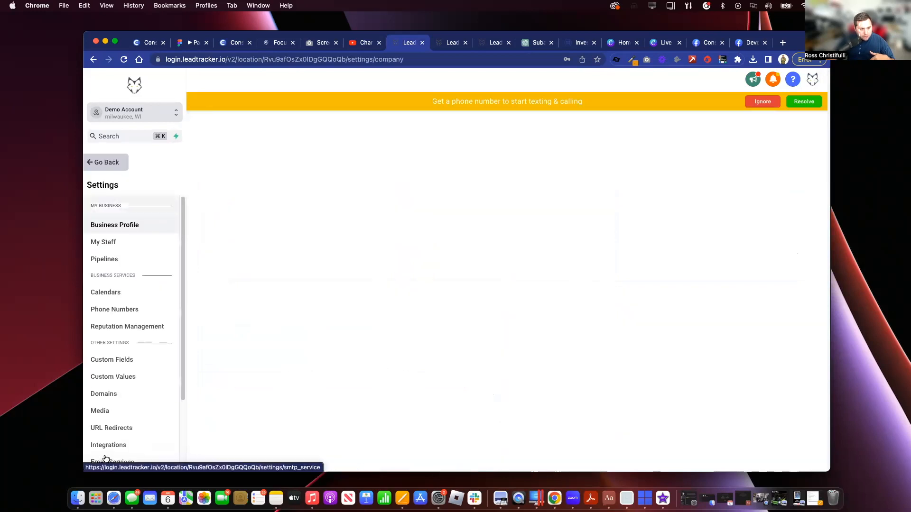
click(773, 100)
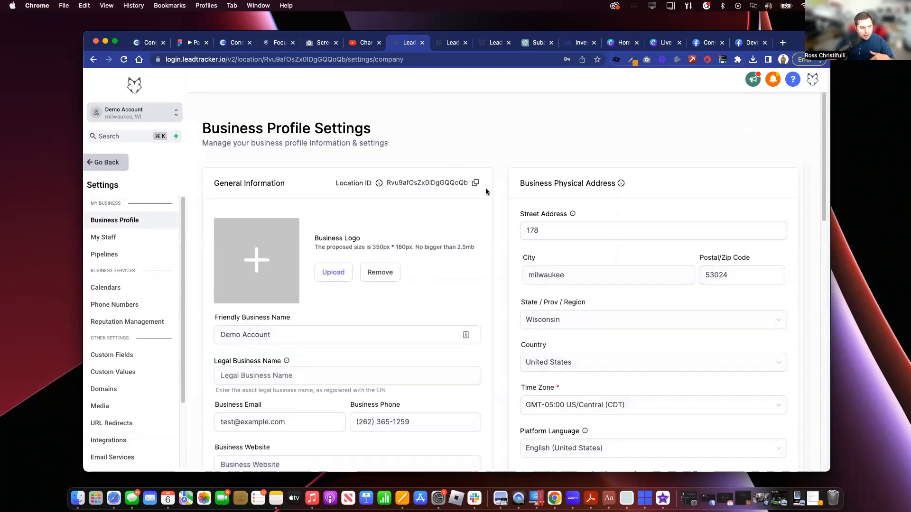
Locate the location ID and API key under General Information in the Demo Account's business profile.
scroll(128, 256, down, 3)
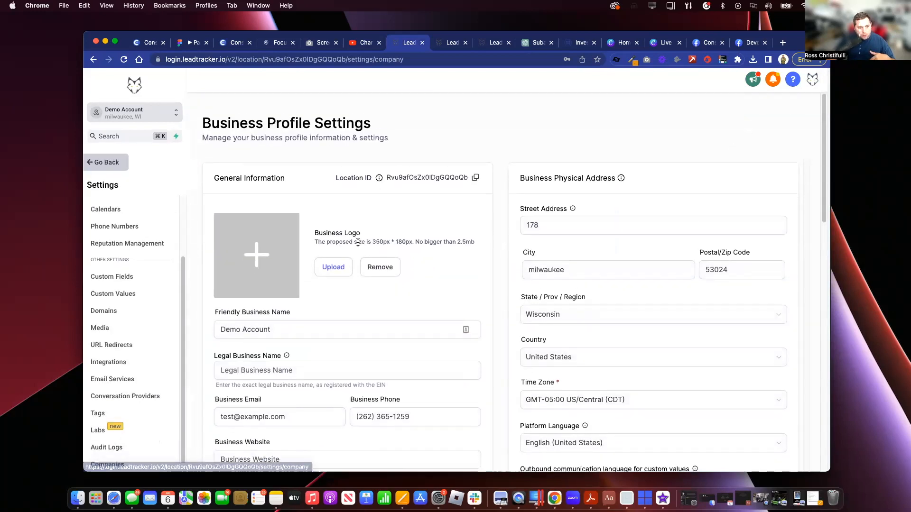
scroll(357, 246, down, 2)
scroll(357, 243, down, 1)
scroll(398, 202, down, 1)
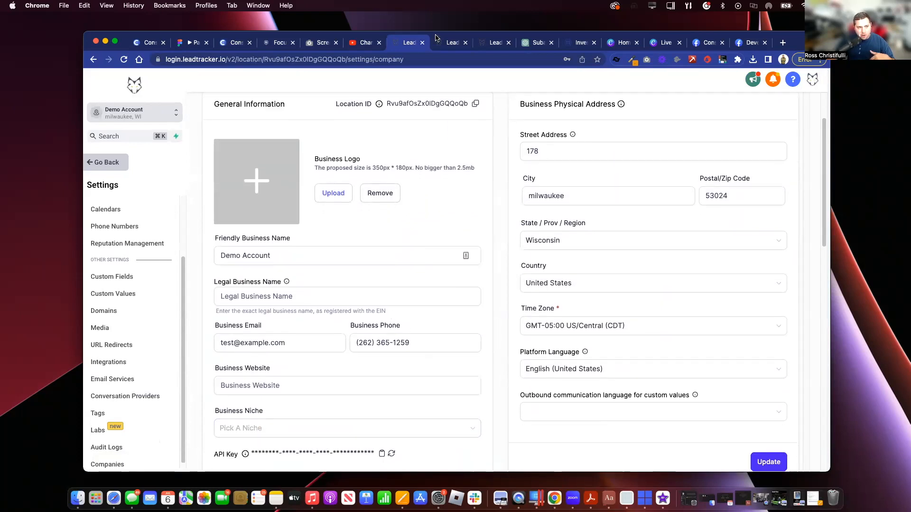
Recheck the Location Level and Agency Level source fields in Consolidata, and return to the Sources list.
click(234, 43)
click(348, 270)
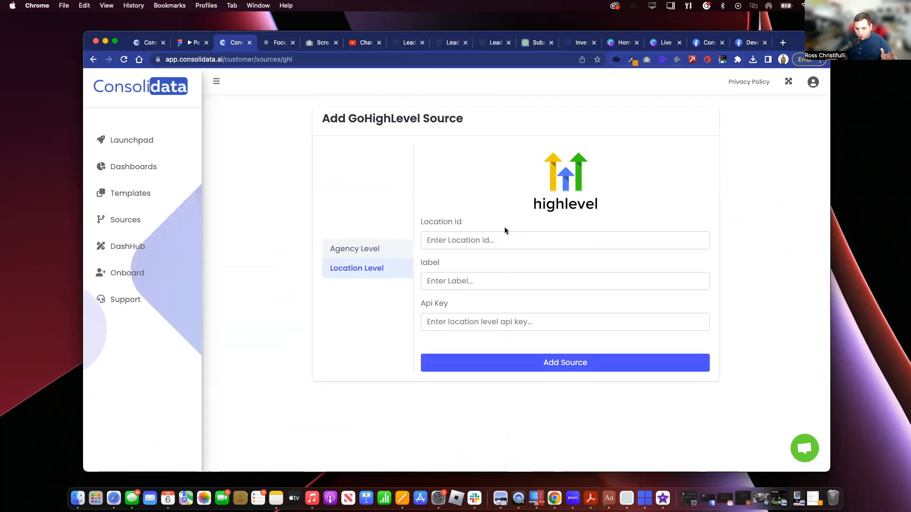
click(356, 253)
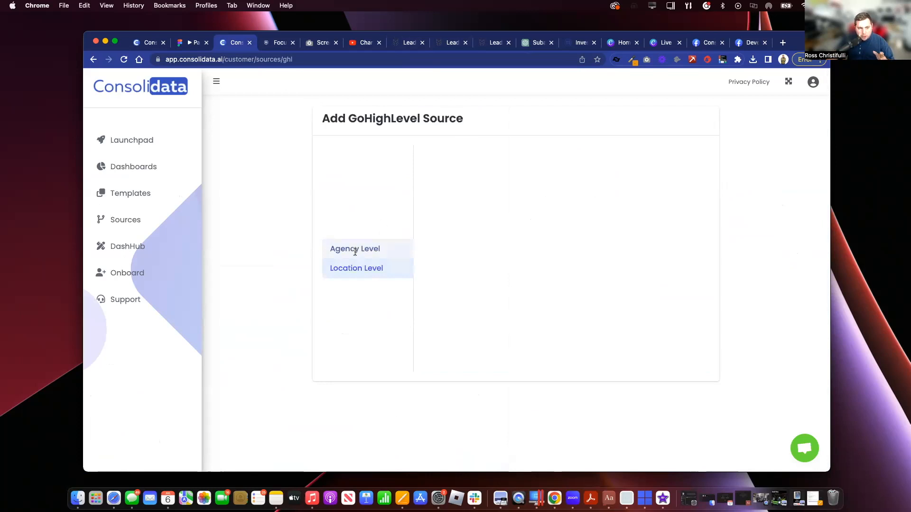
click(356, 264)
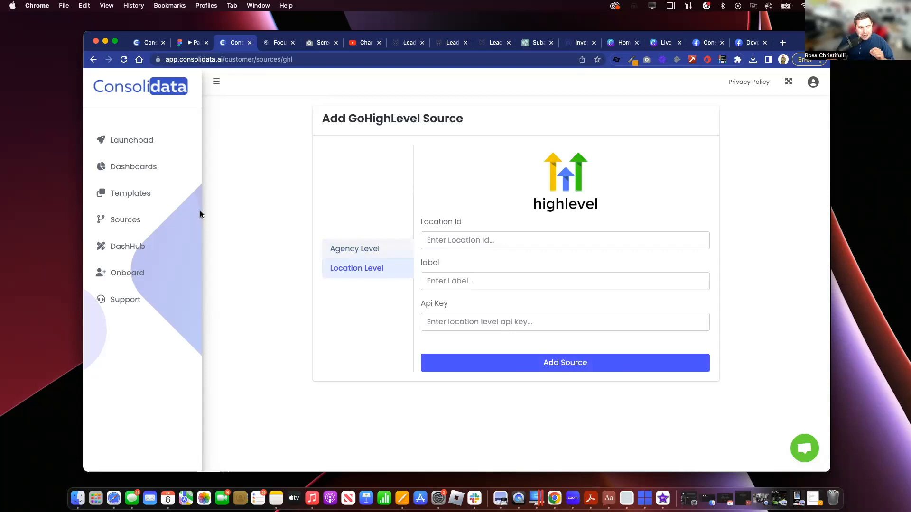
click(146, 225)
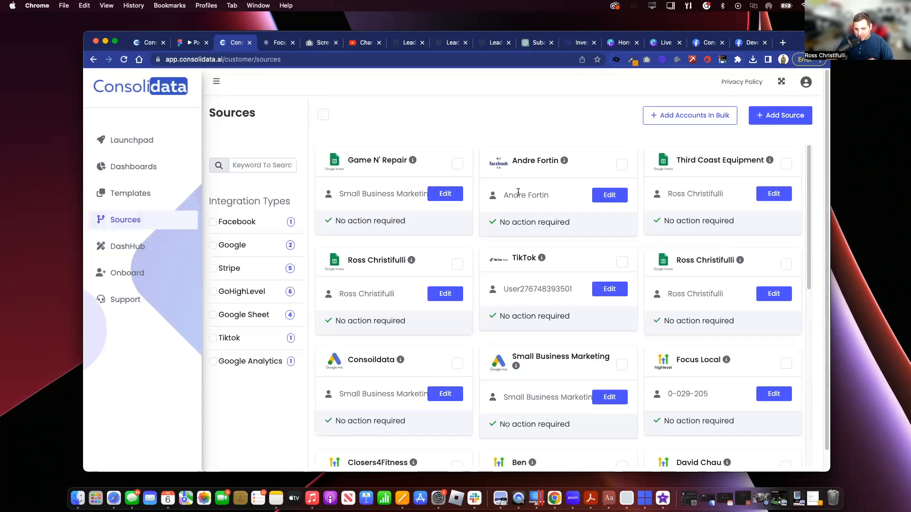
Search the accounts in the MY GOHIGHLEVEL ACT source details for "mach" and close the details without updating.
scroll(577, 187, down, 6)
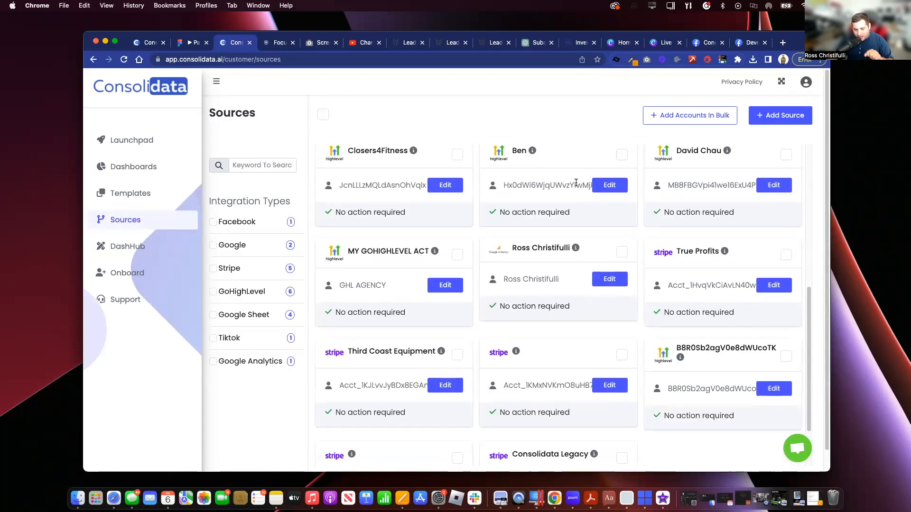
scroll(669, 216, down, 3)
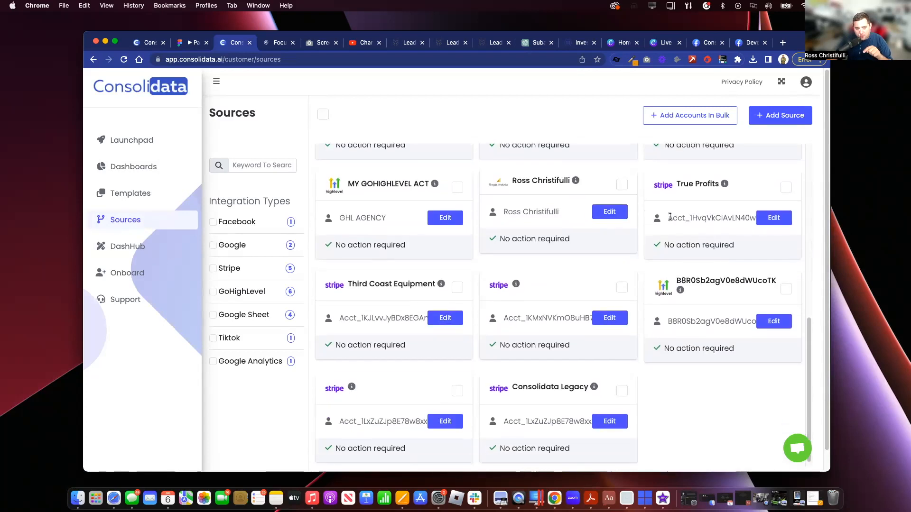
scroll(493, 289, up, 3)
click(446, 290)
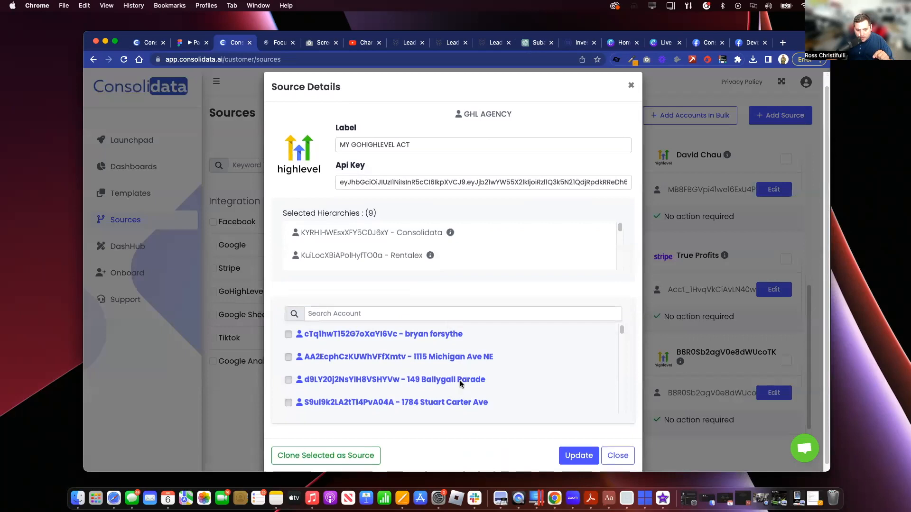
scroll(302, 378, down, 5)
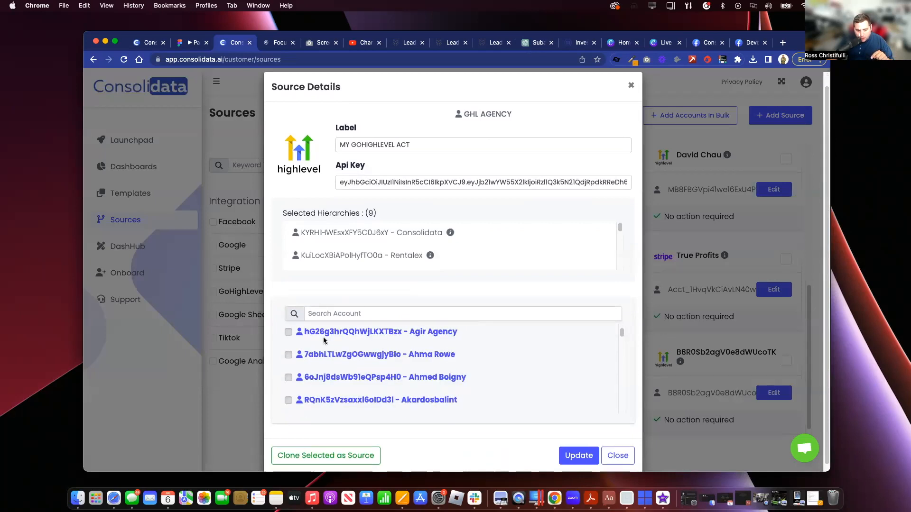
click(353, 313)
text(mach)
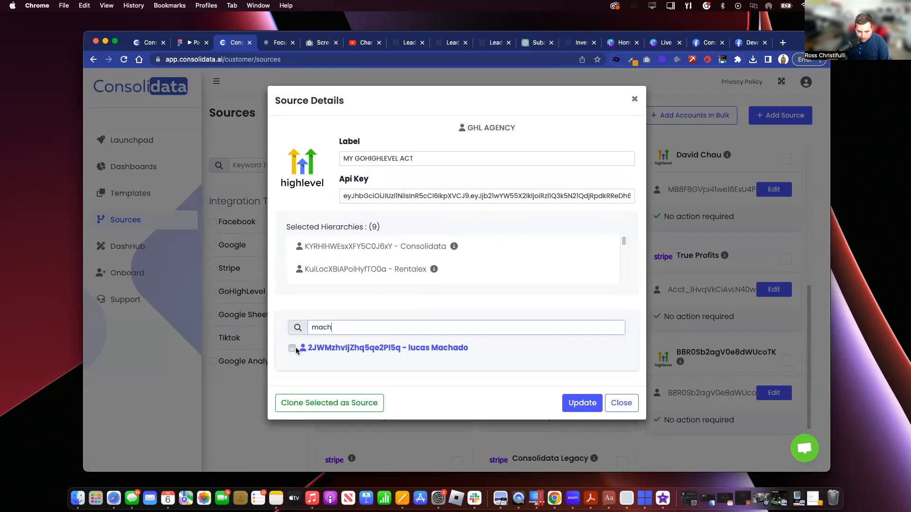
key(BackSpace)
key(BackSpace)
key(BackSpace)
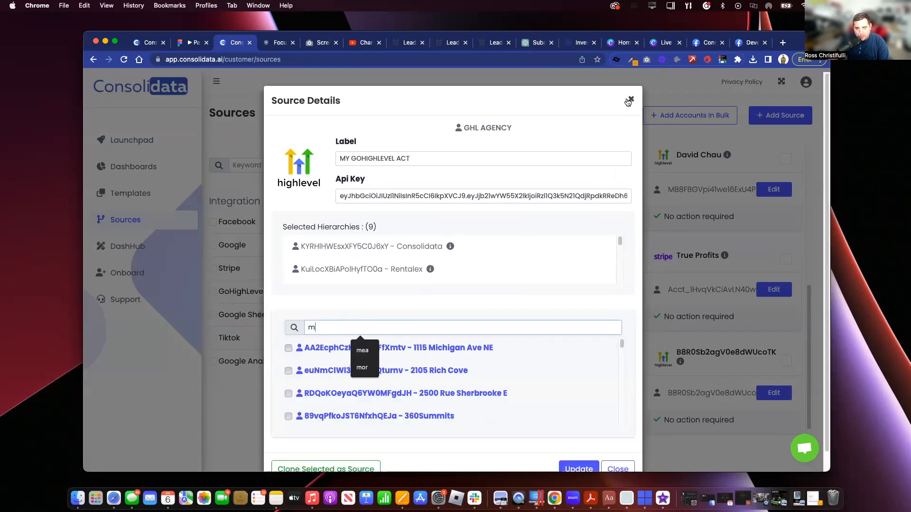
click(631, 100)
Sync the MY GOHIGHLEVEL ACT source to refresh its account list.
click(456, 259)
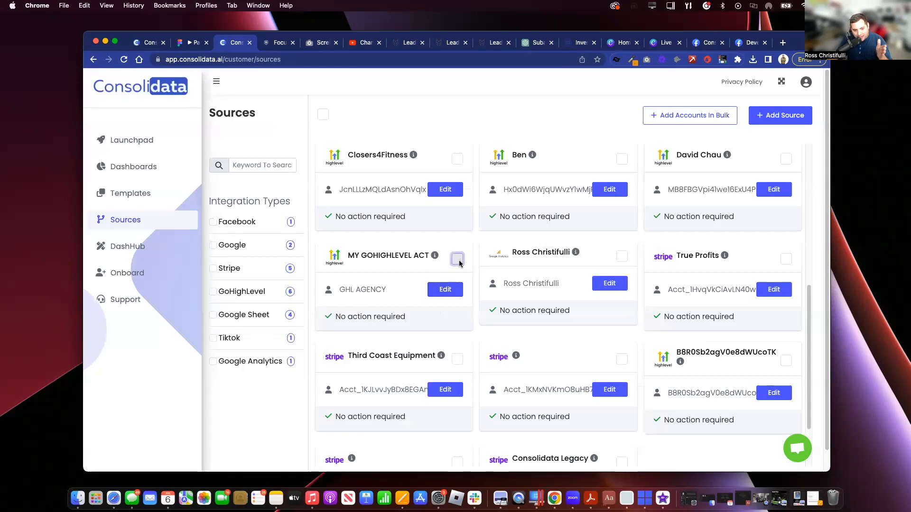
click(509, 121)
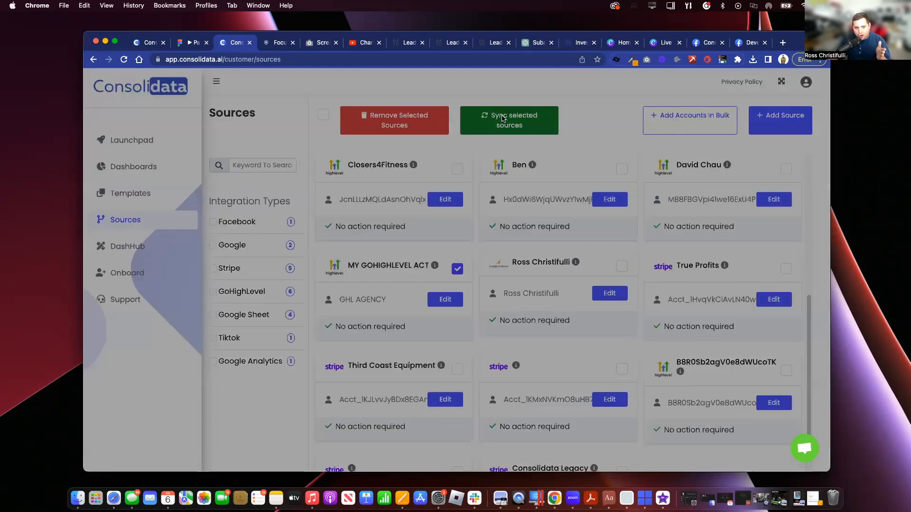
click(549, 167)
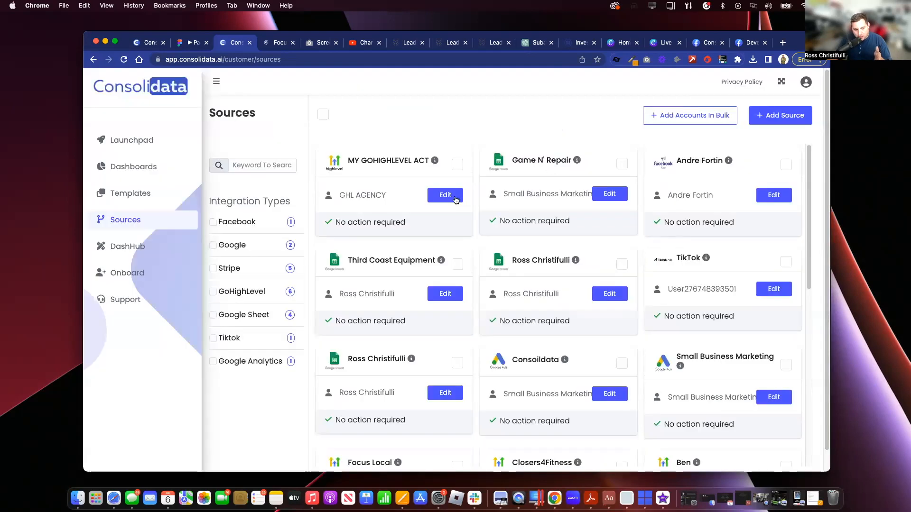
Search the MY GOHIGHLEVEL ACT source's accounts for "mach", select Machinery Hunters and update the source.
click(453, 196)
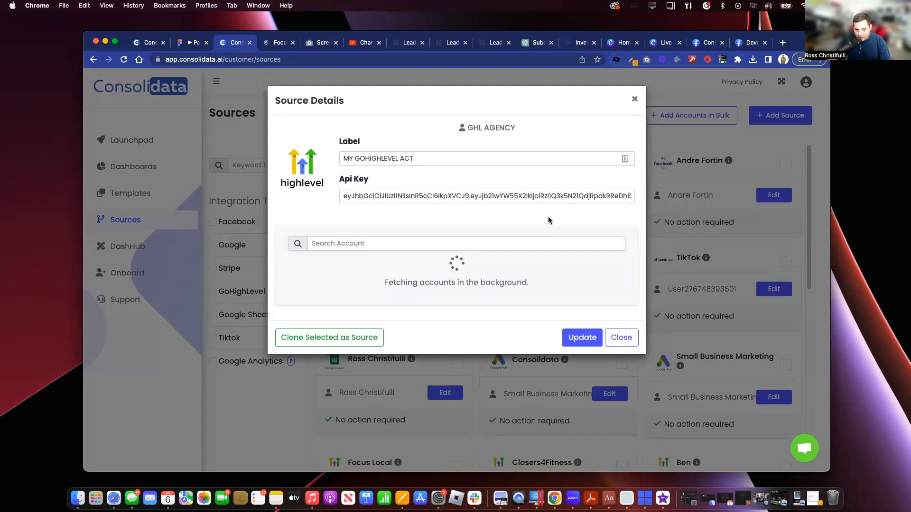
click(634, 98)
click(445, 197)
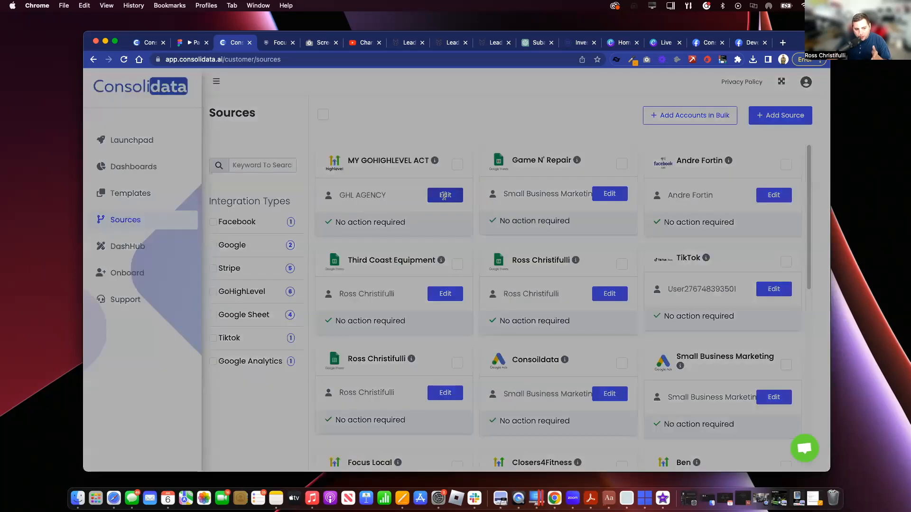
click(424, 328)
text(mach)
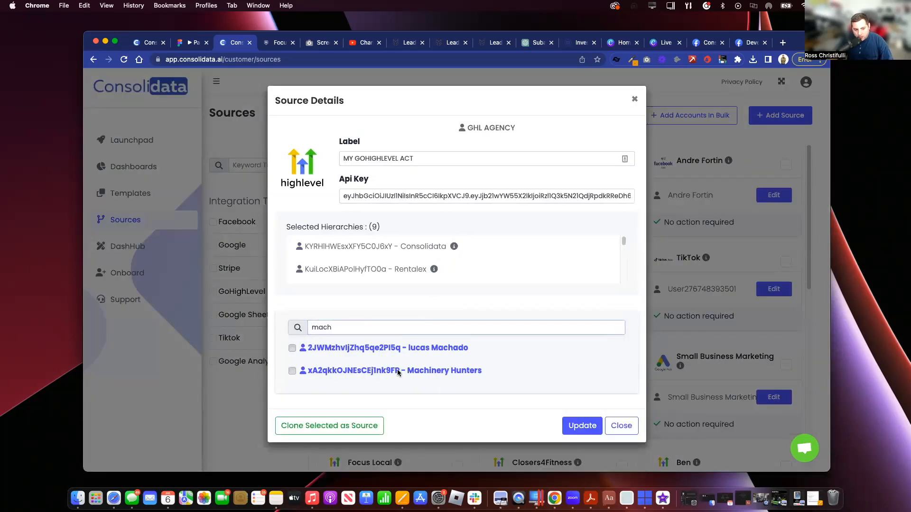
click(396, 372)
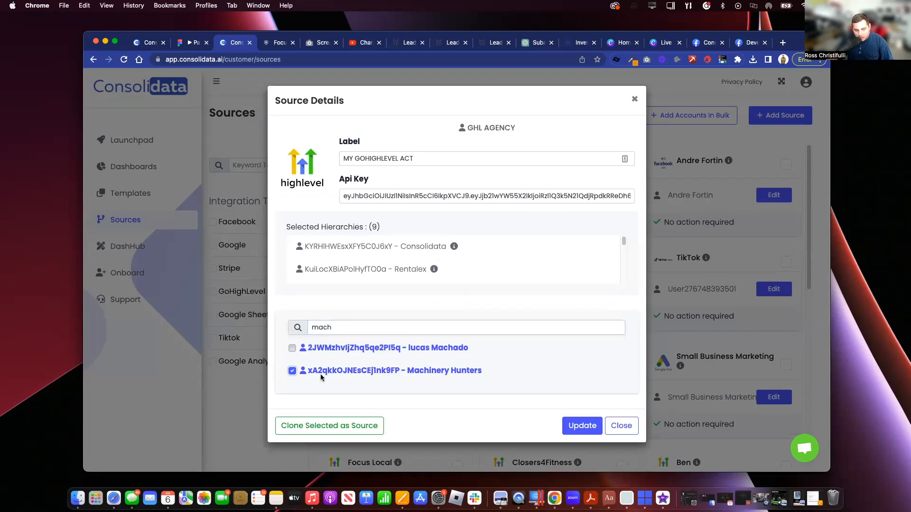
click(577, 425)
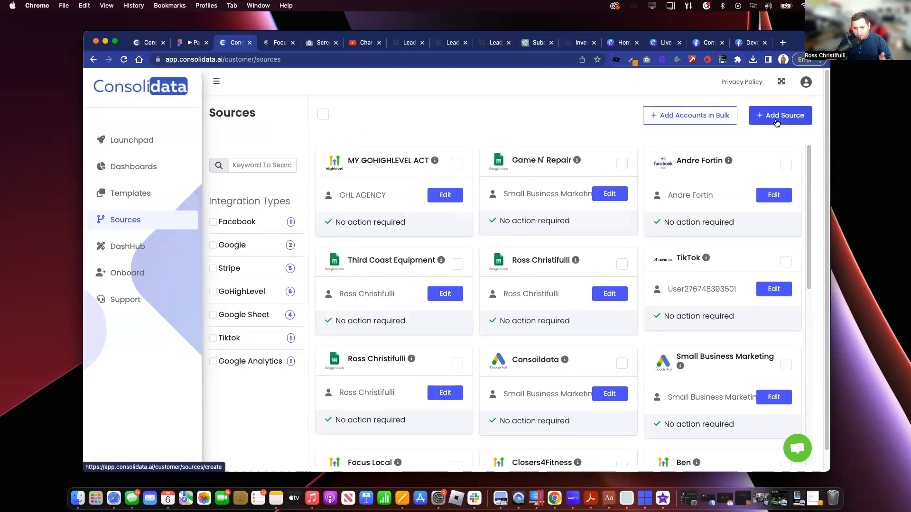
Add a Google Sheets source using the Consolidata support Google account and allow access to its Drive files and spreadsheets.
click(776, 123)
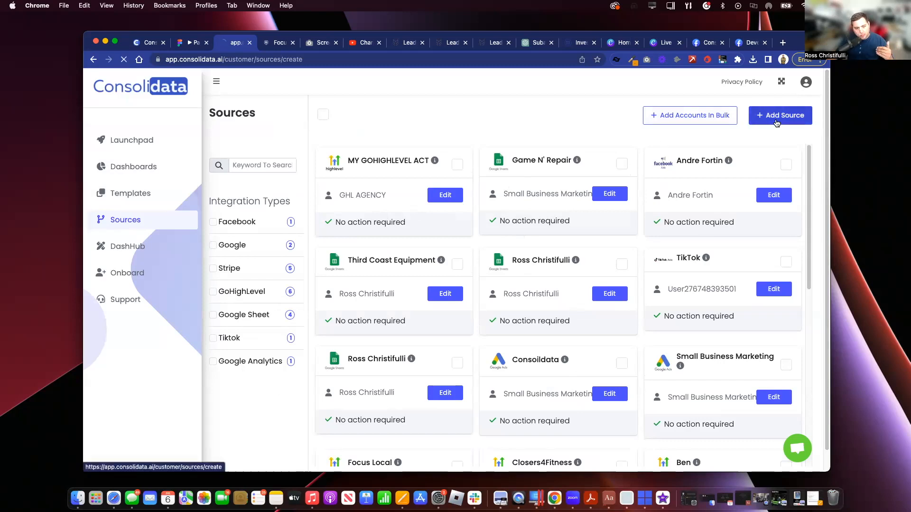
click(297, 280)
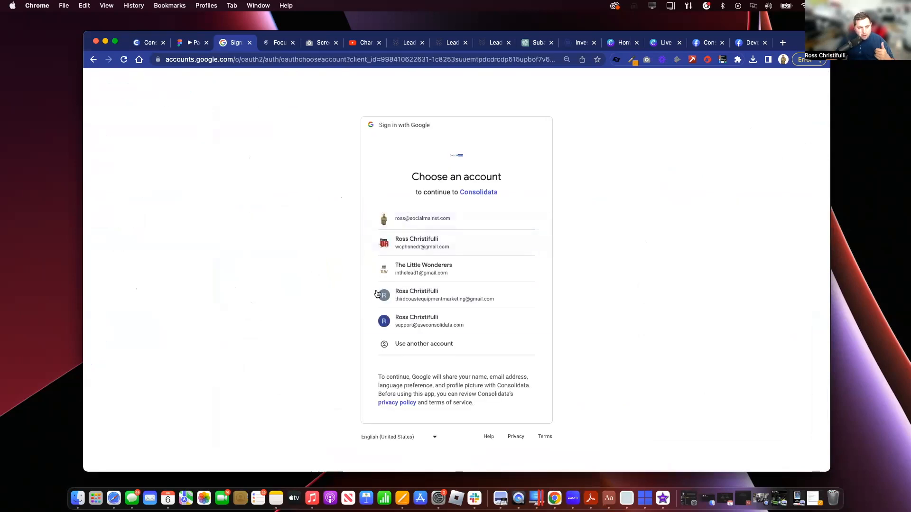
click(380, 321)
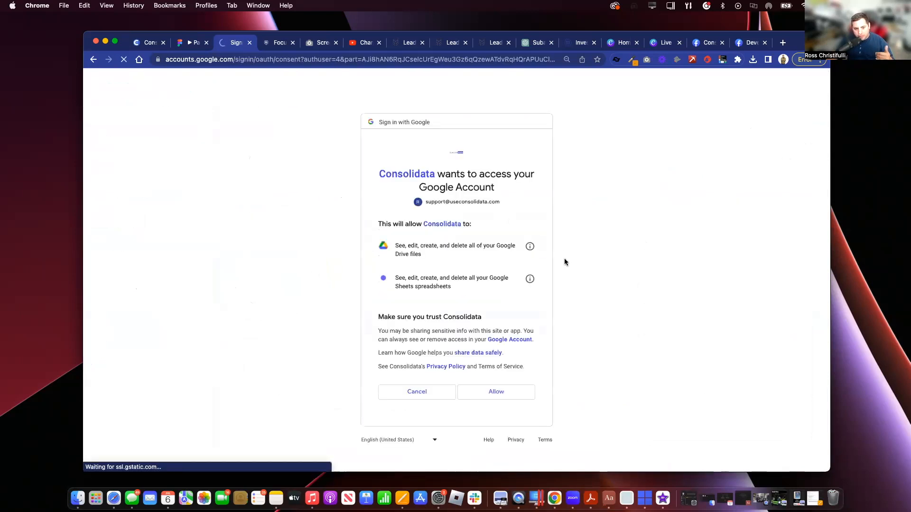
click(485, 391)
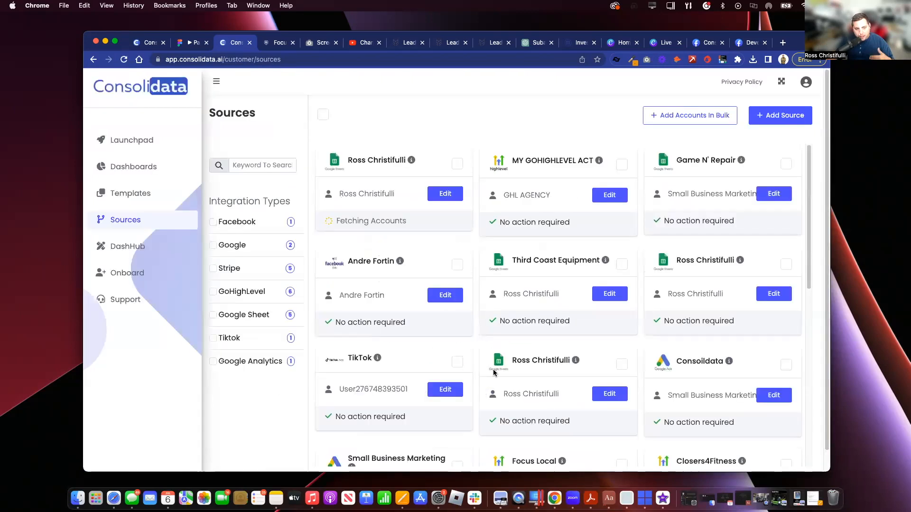
Review the spreadsheets available in the new Google Sheets source's details, and close them.
click(447, 193)
scroll(417, 283, down, 5)
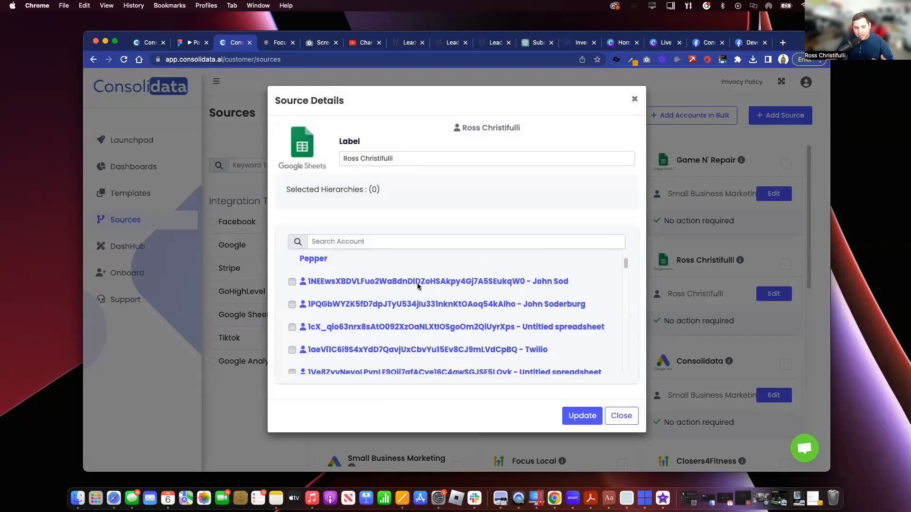
click(636, 100)
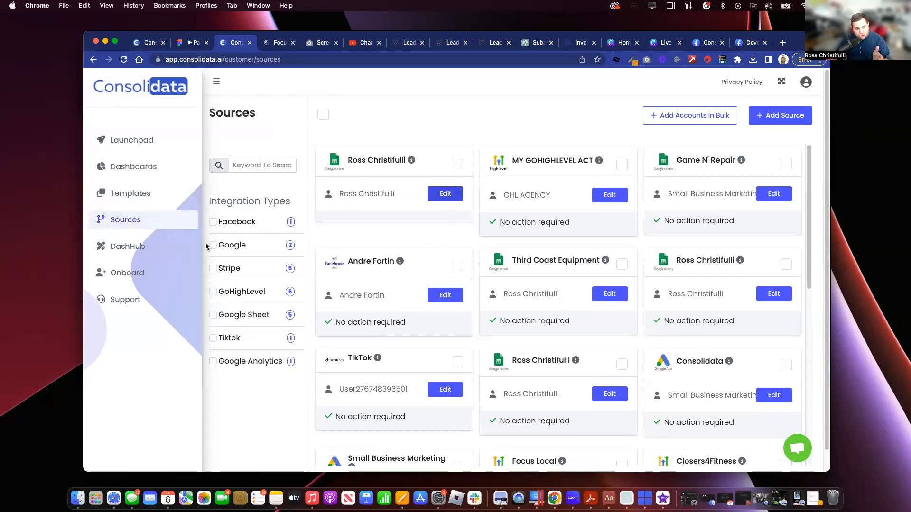
Create a blank dashboard named Demo Dashboard without assigning a folder.
click(151, 177)
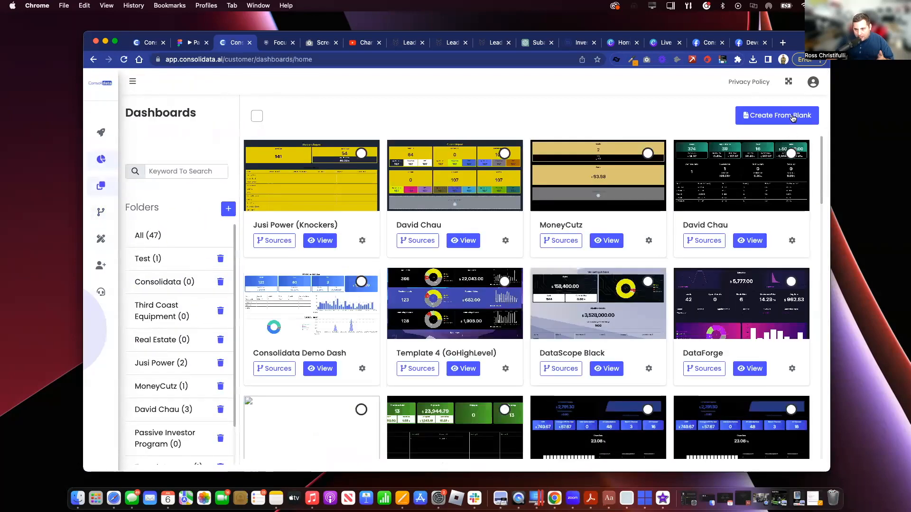
click(791, 119)
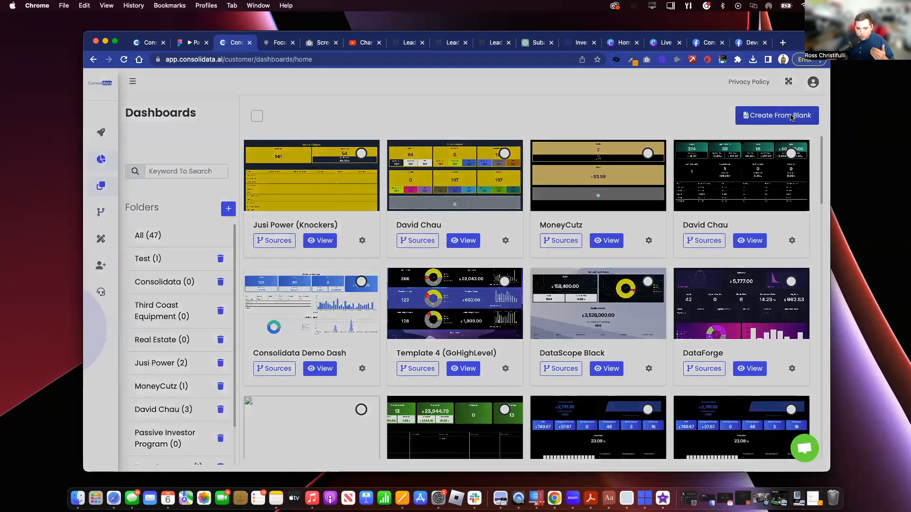
click(542, 143)
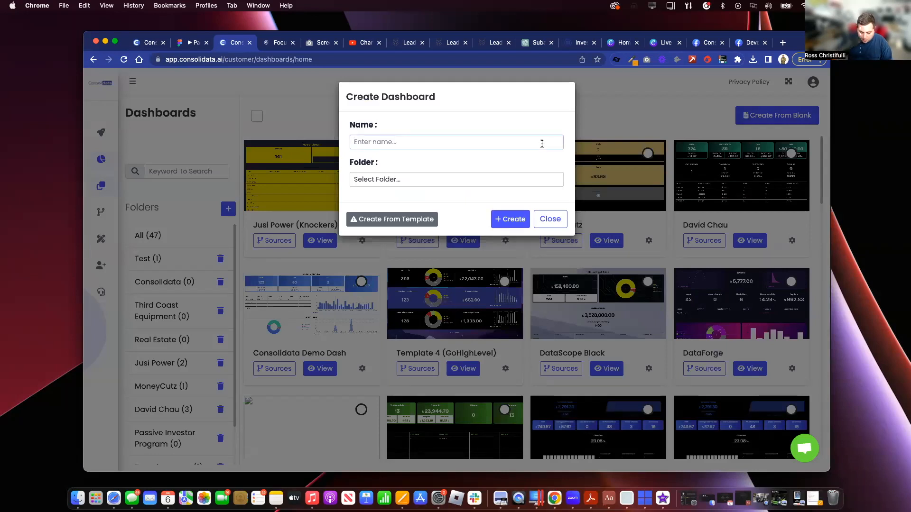
text(Demo Dashboard)
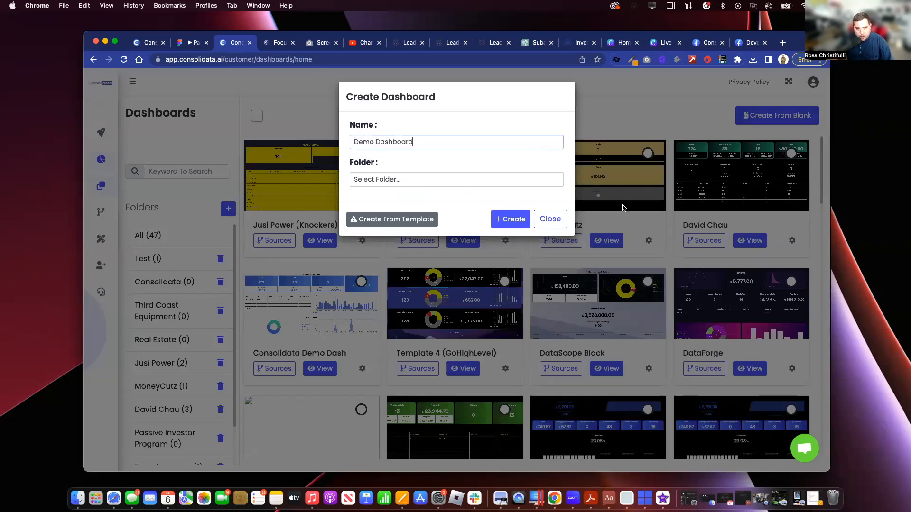
click(514, 220)
Connect the MY GOHIGHLEVEL ACT source to the new dashboard.
click(482, 172)
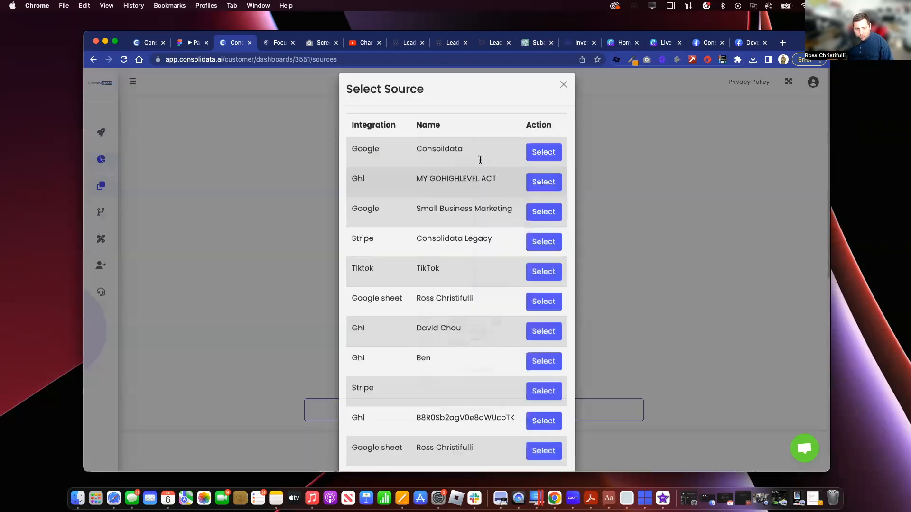
scroll(508, 223, down, 10)
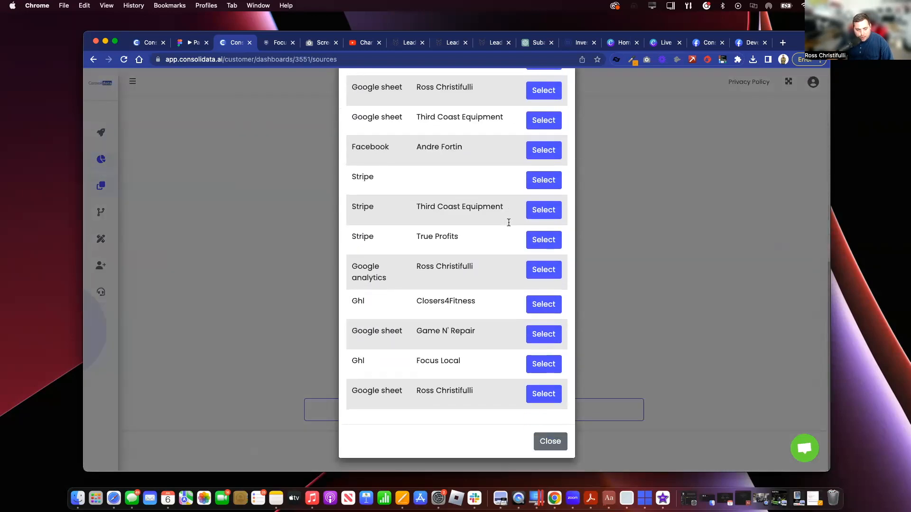
scroll(508, 224, up, 10)
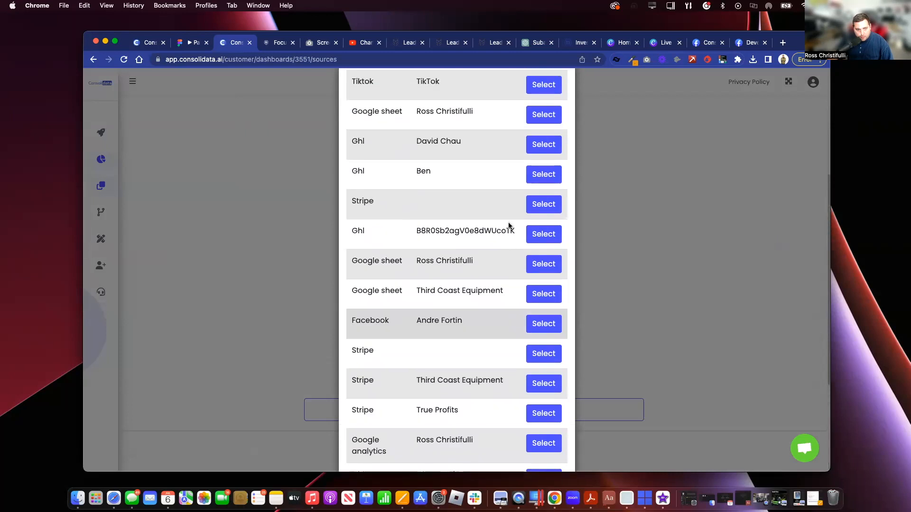
click(549, 173)
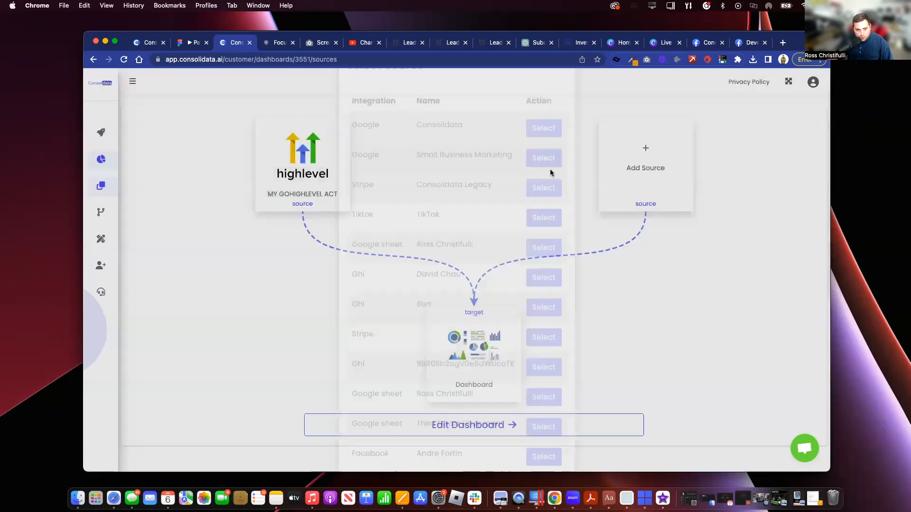
Open the dashboard for editing and add three sections with four columns, one column and two columns.
click(416, 423)
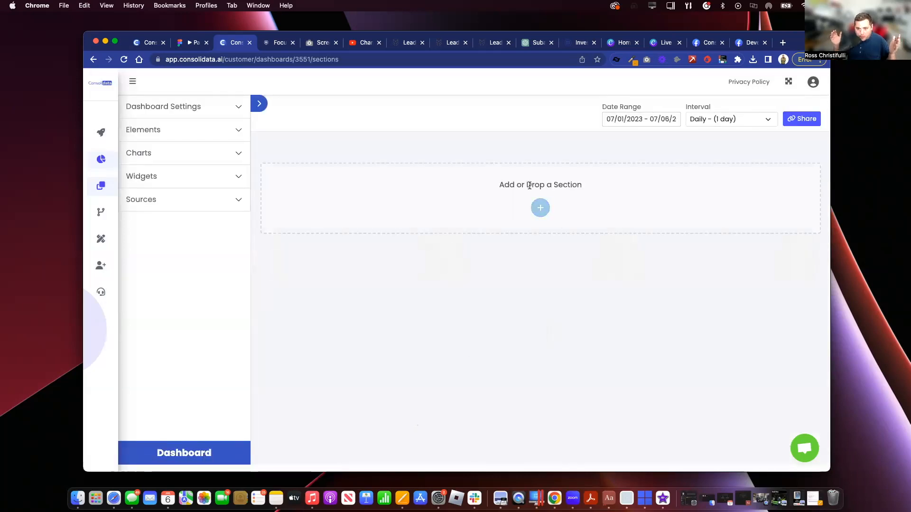
click(541, 208)
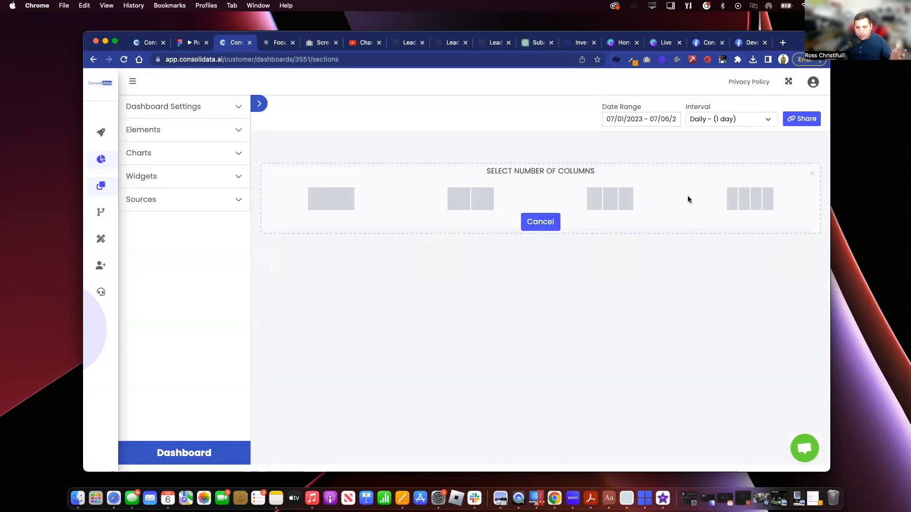
click(740, 199)
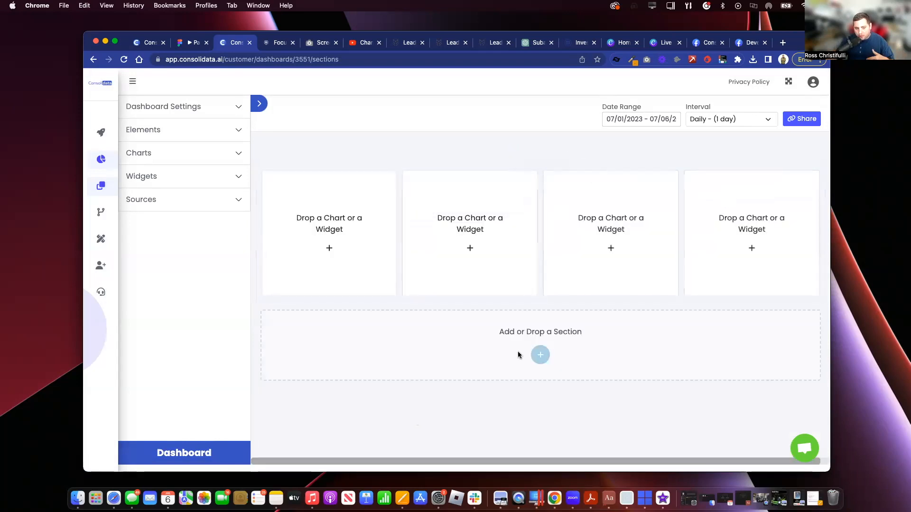
click(540, 354)
click(331, 346)
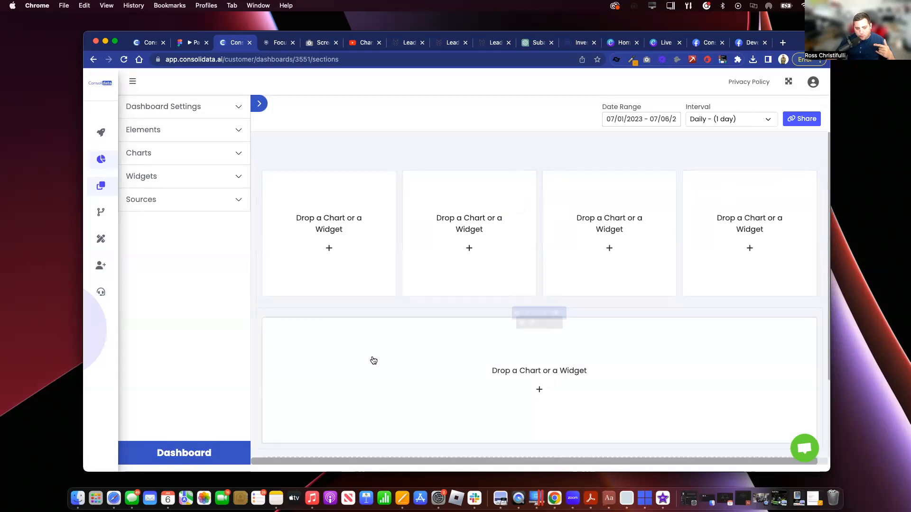
scroll(540, 408, down, 2)
click(541, 402)
click(488, 388)
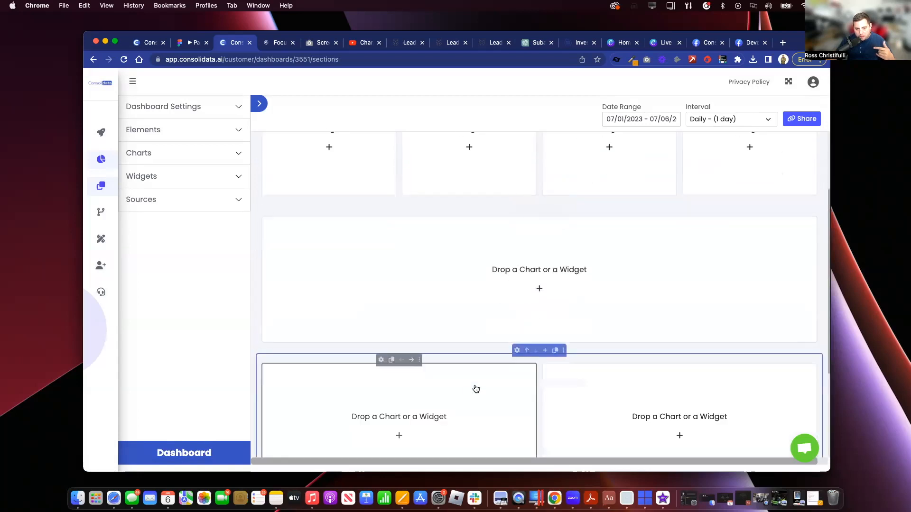
Review the chart types and widgets available for the dashboard.
scroll(474, 387, up, 4)
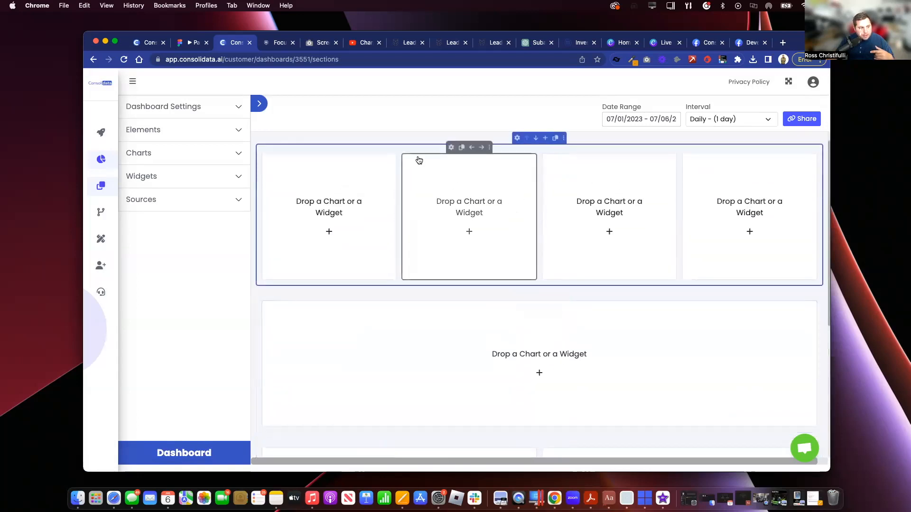
click(190, 159)
scroll(209, 176, down, 1)
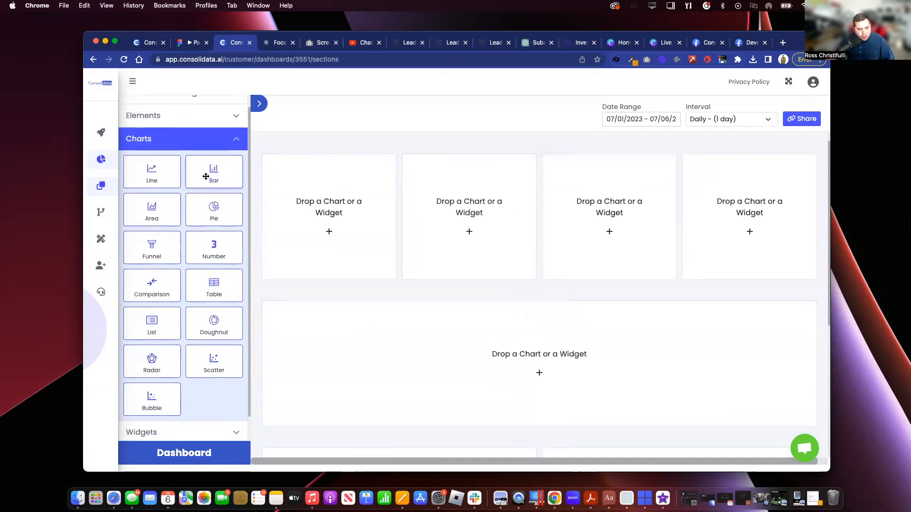
click(206, 134)
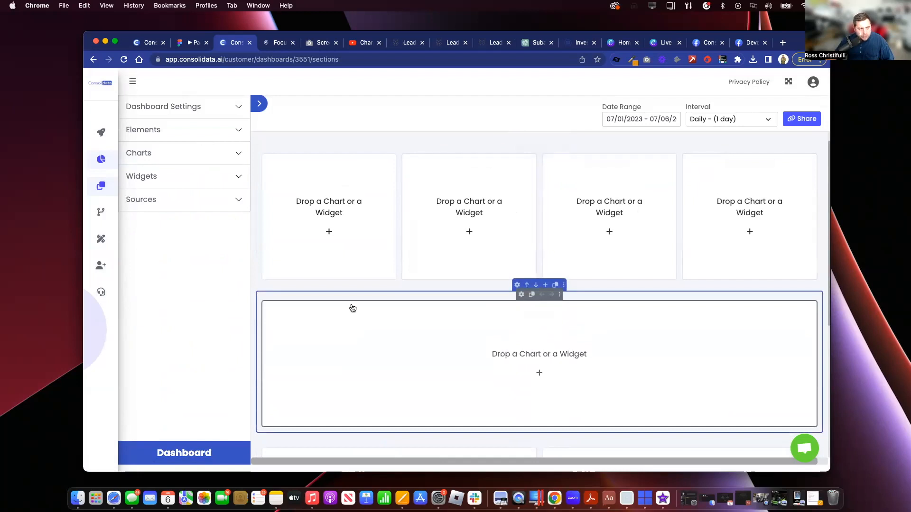
click(218, 181)
click(218, 181)
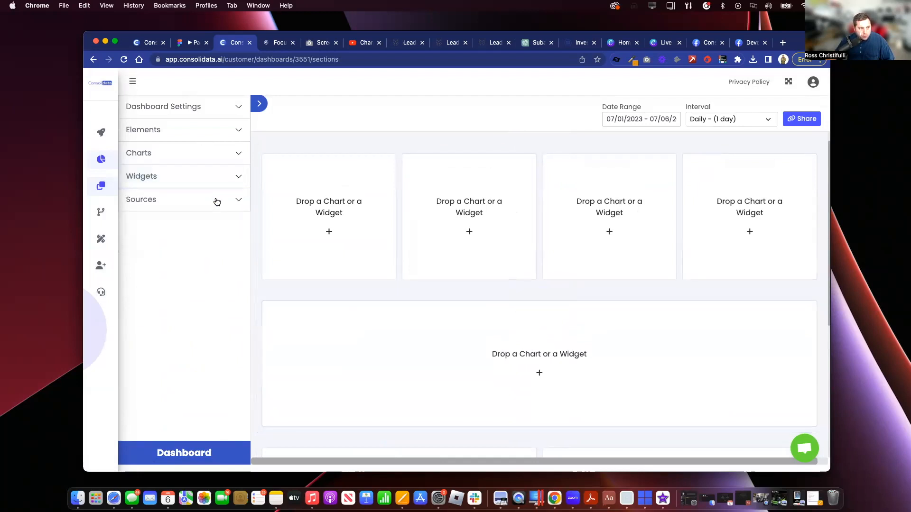
Create a Rentalex source attribute named Leads with result type Count of opportunities and status Total.
click(216, 202)
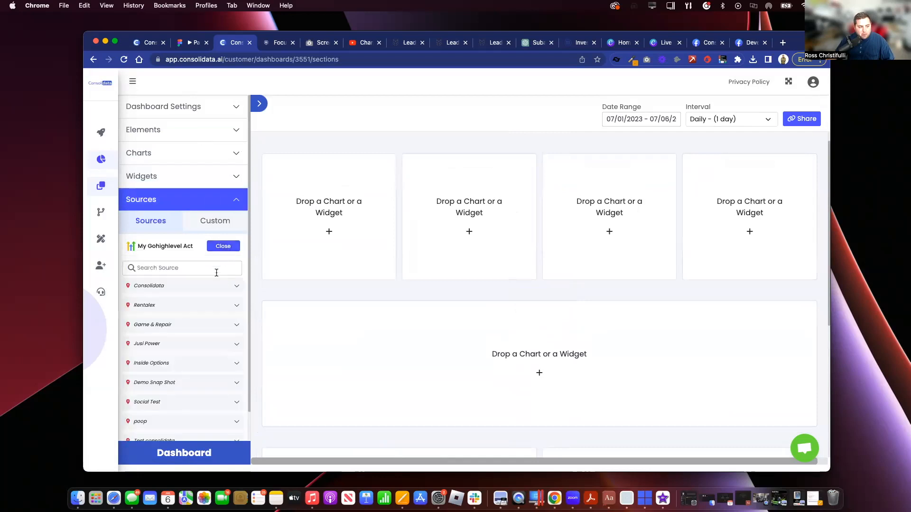
click(204, 307)
click(195, 332)
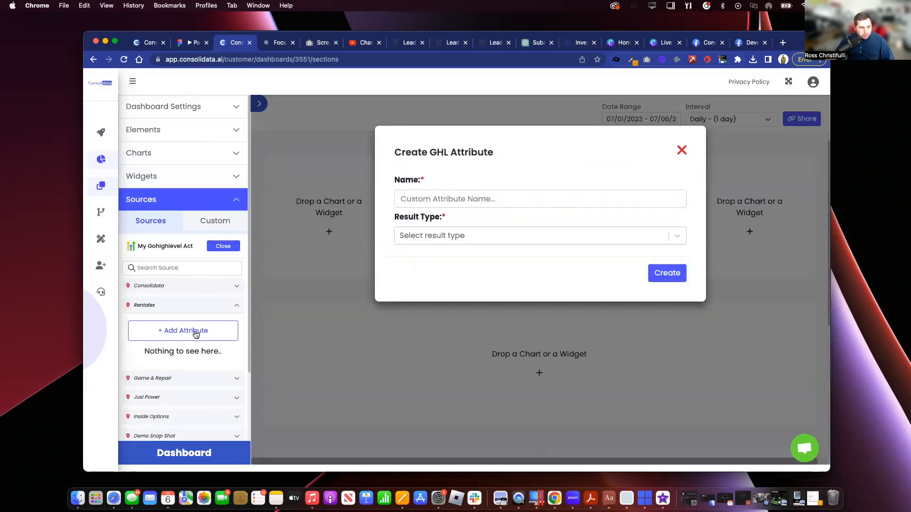
click(588, 195)
text(Leads)
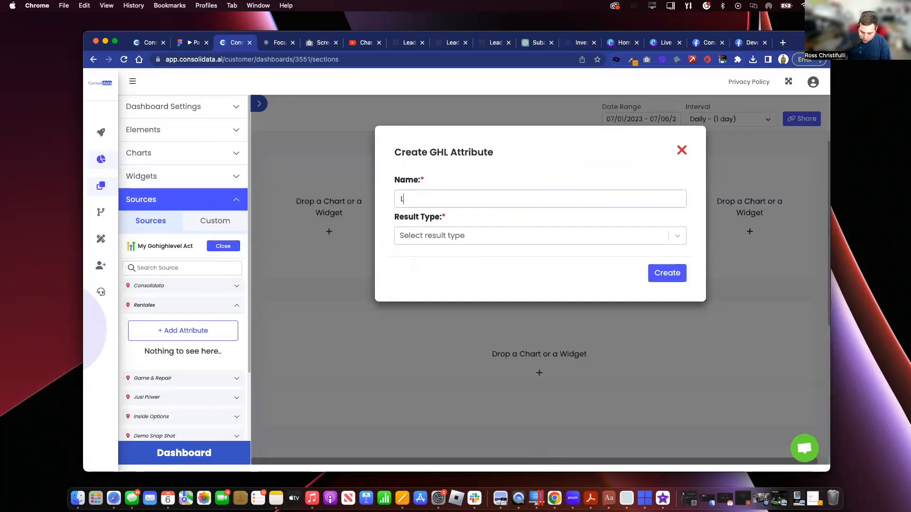
click(565, 237)
click(557, 257)
click(552, 271)
click(549, 295)
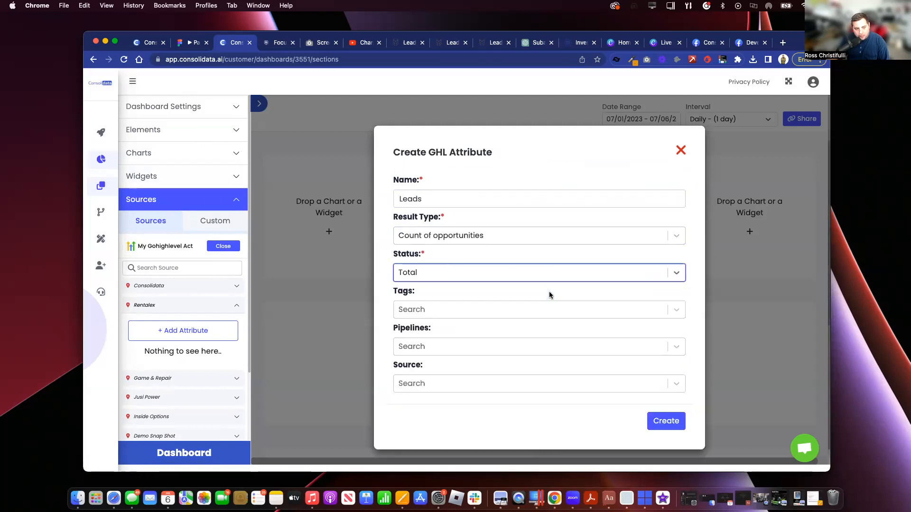
click(654, 429)
Place a Comparison chart in the first column of the four-column section and assign the Rentalex Leads attribute to it.
drag(157, 380, 339, 190)
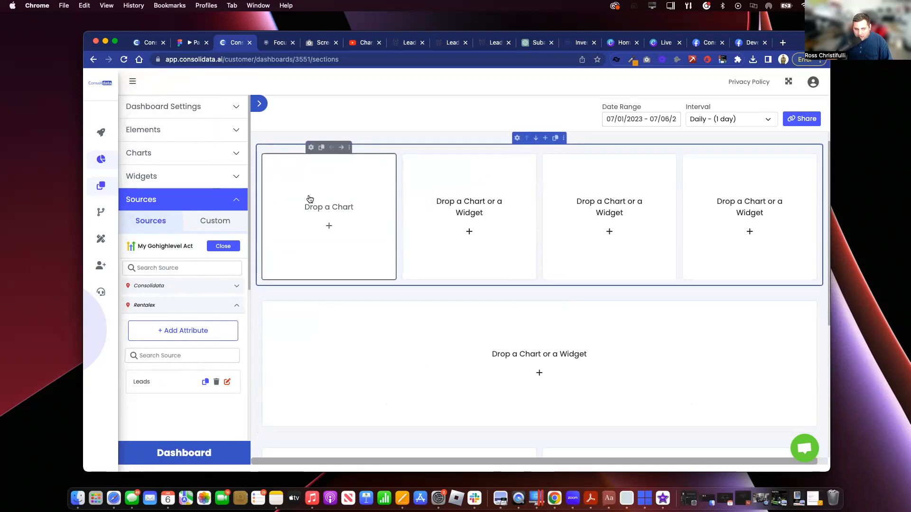
click(162, 157)
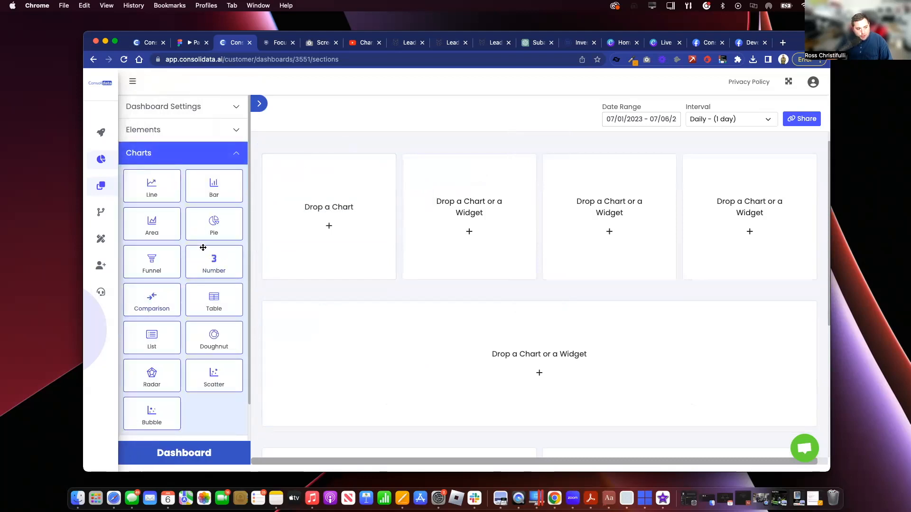
drag(316, 215, 317, 216)
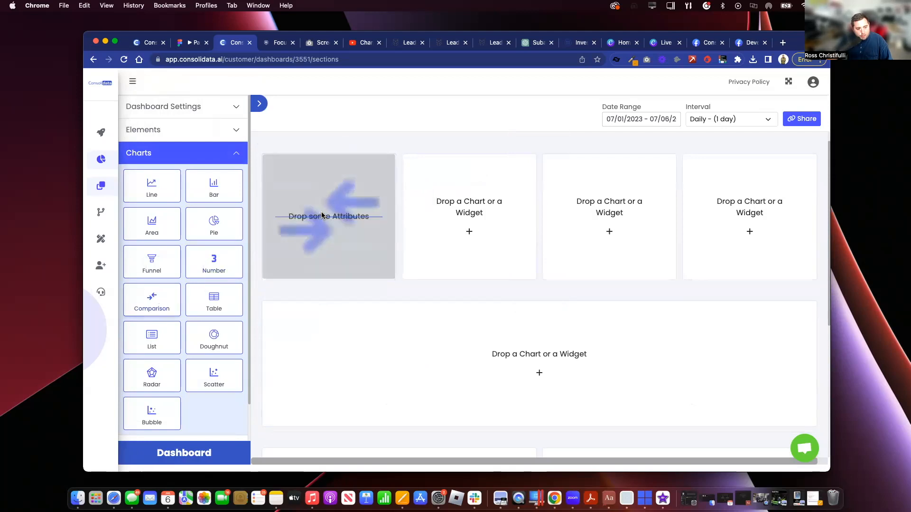
click(231, 202)
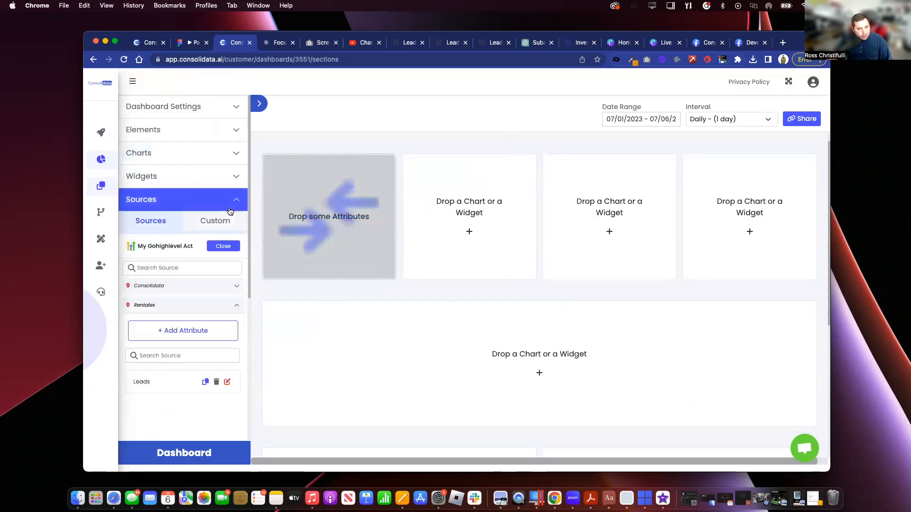
drag(176, 381, 329, 216)
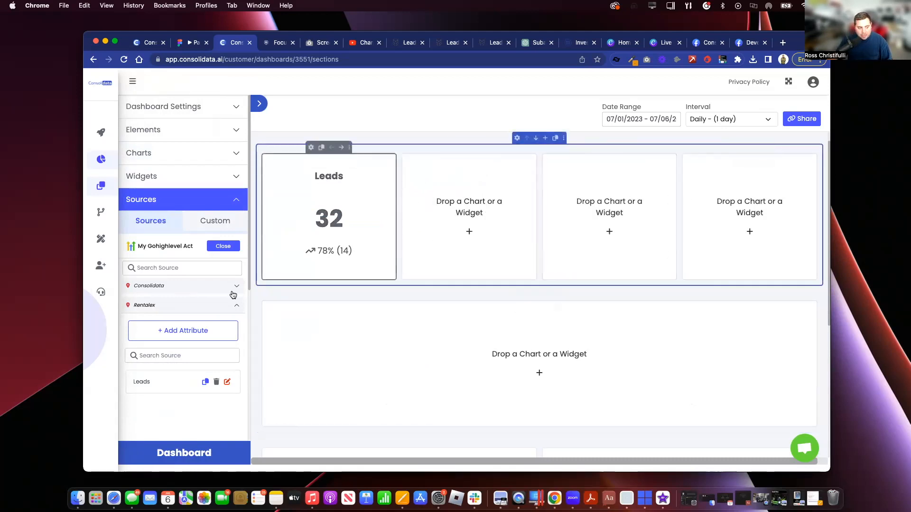
Start another Rentalex attribute counting opportunities with status Won in the Lead Generation pipeline, and look through that pipeline's stages.
scroll(205, 294, down, 5)
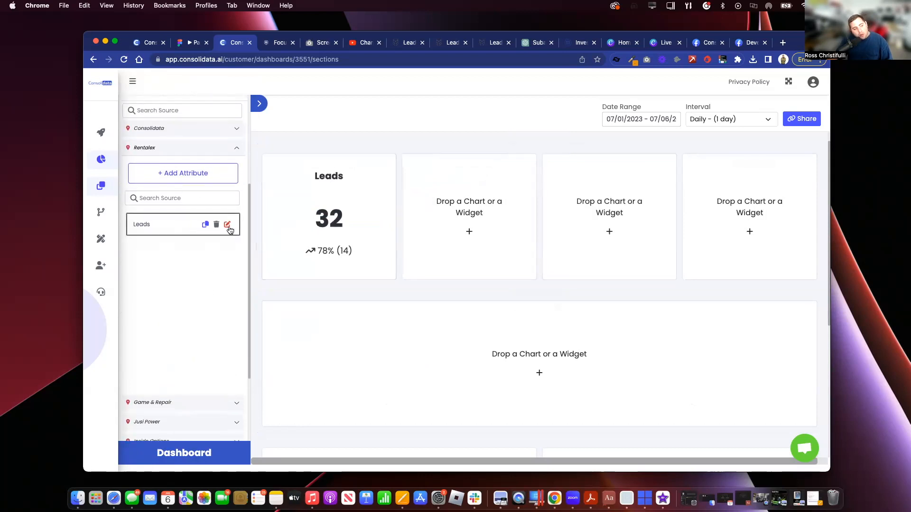
click(181, 179)
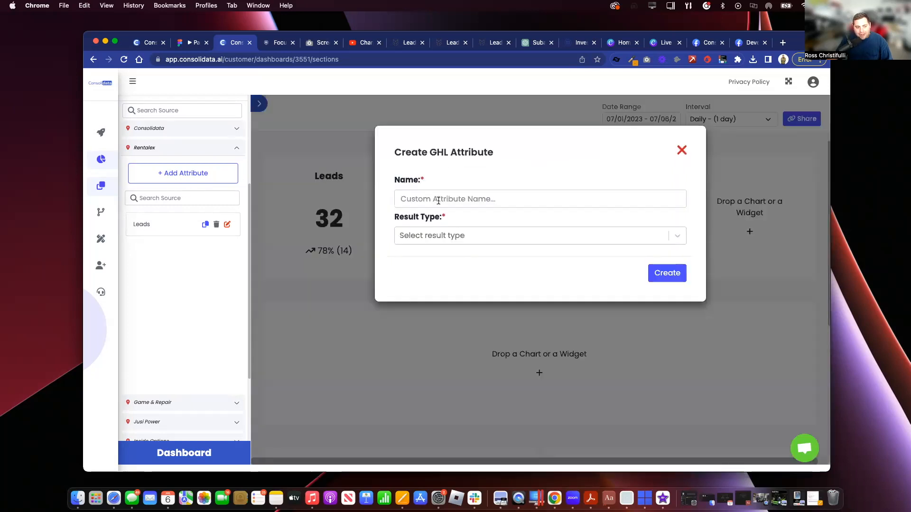
click(441, 235)
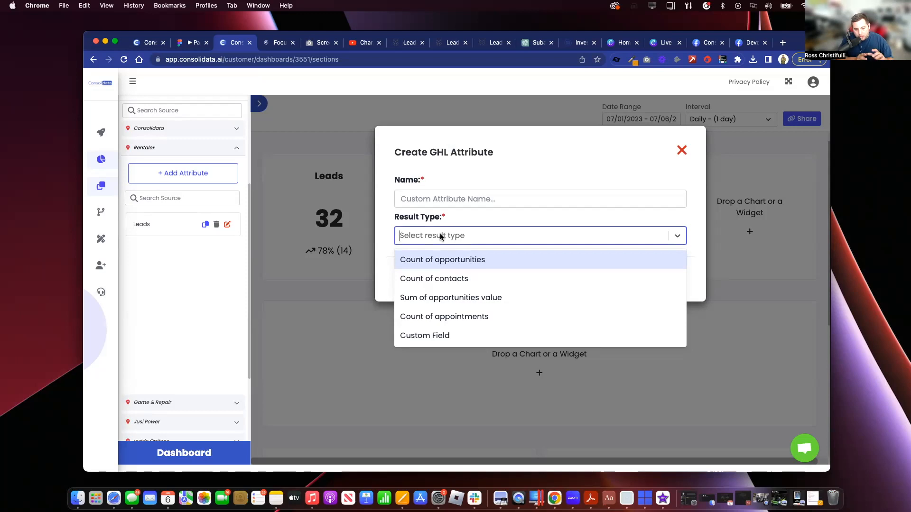
click(440, 259)
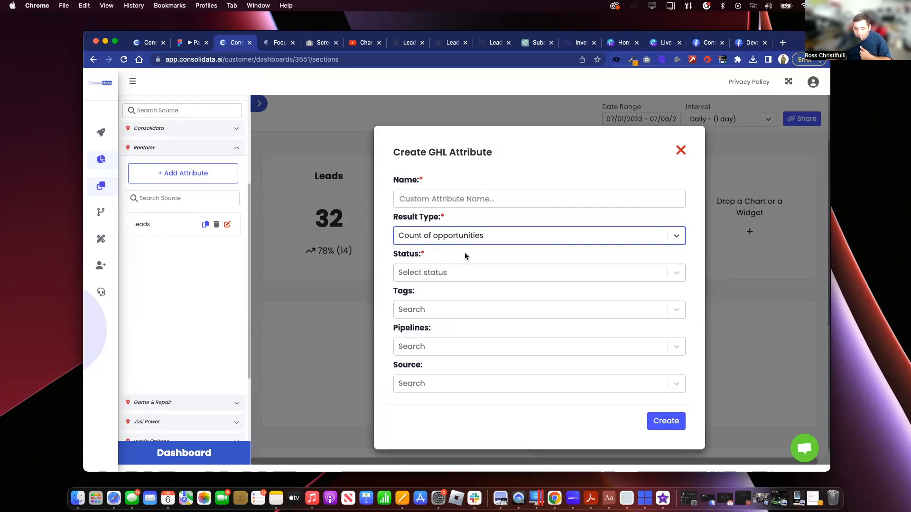
click(474, 267)
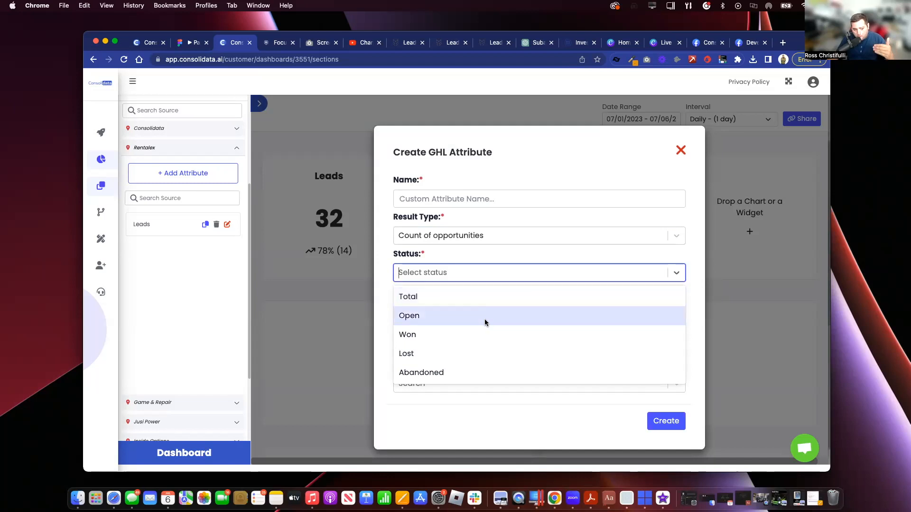
click(508, 338)
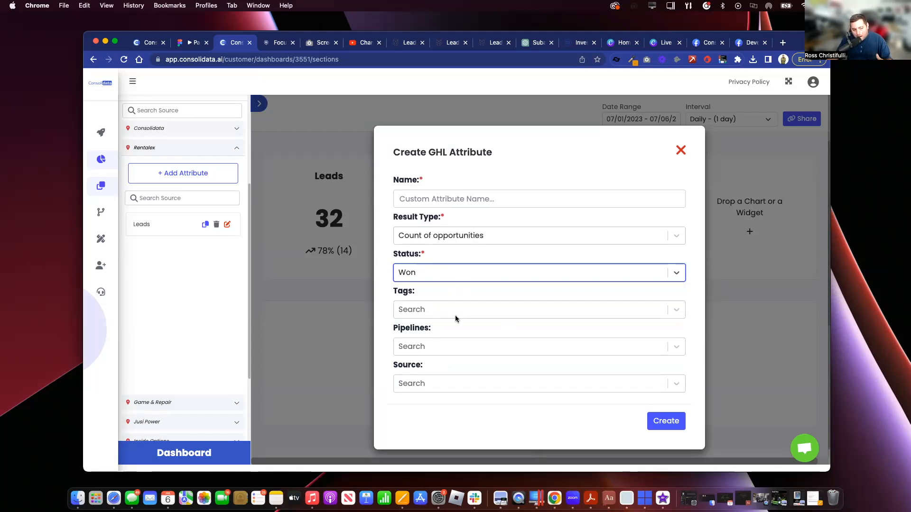
click(452, 345)
click(437, 375)
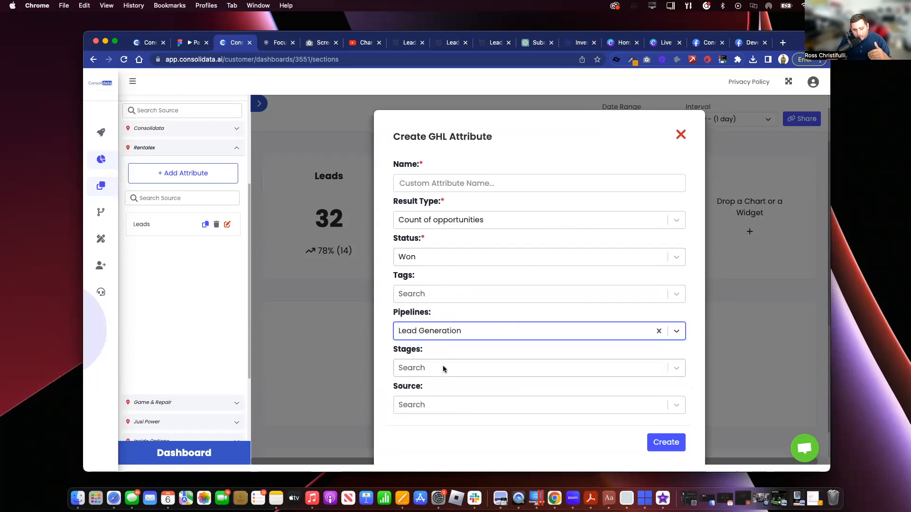
click(443, 368)
scroll(443, 363, down, 3)
scroll(443, 363, up, 3)
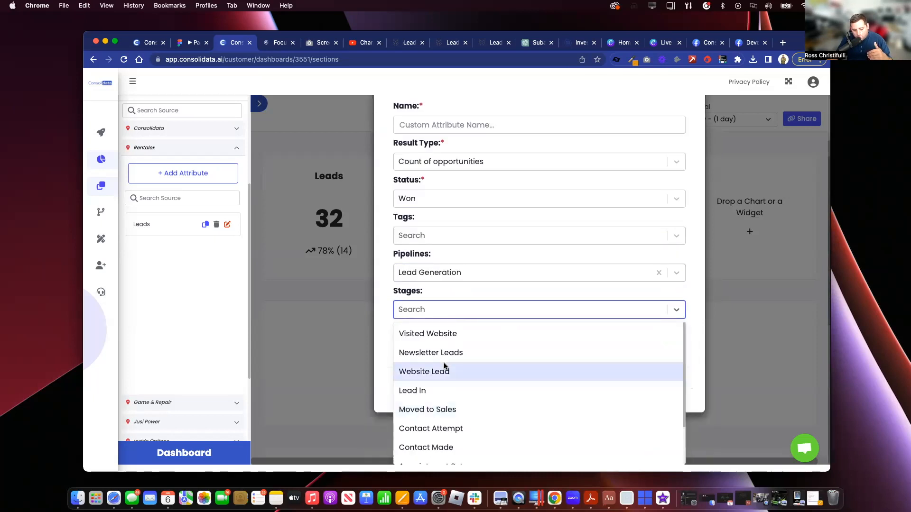
click(506, 290)
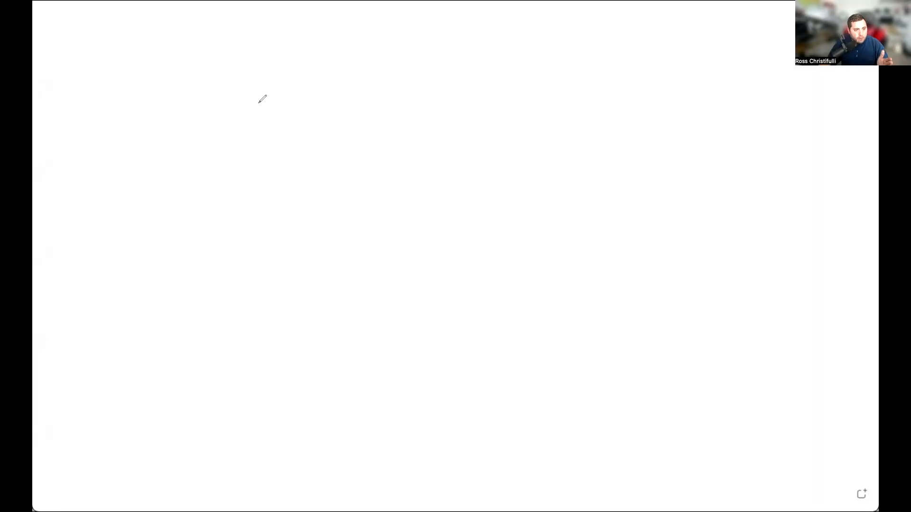
On a blank whiteboard, draw two tall rectangles side by side, with one arrow into the first and a curved arrow to the second.
mouse_move(312, 101)
mouse_down()
mouse_move(323, 219)
mouse_move(318, 273)
mouse_up()
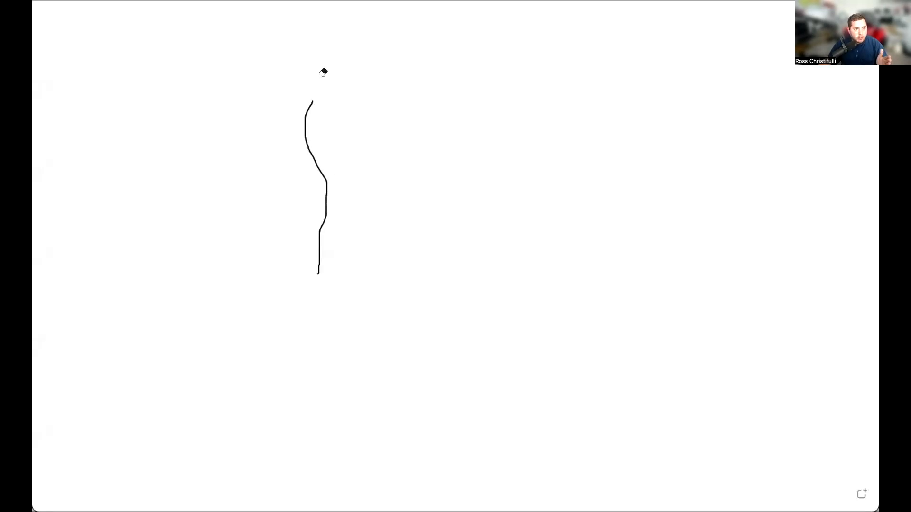
key(super+z)
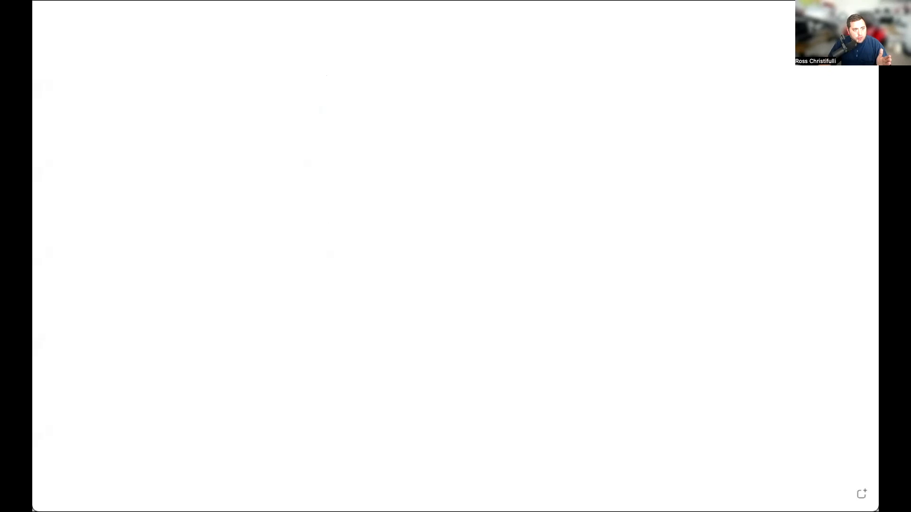
mouse_move(321, 88)
mouse_down()
mouse_move(321, 140)
mouse_move(426, 331)
mouse_up()
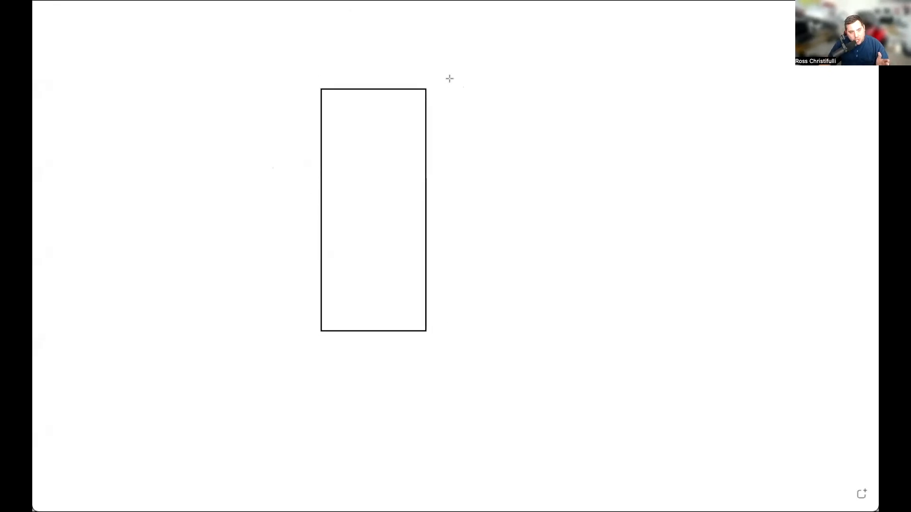
mouse_move(452, 83)
mouse_down()
mouse_move(495, 205)
mouse_move(558, 328)
mouse_up()
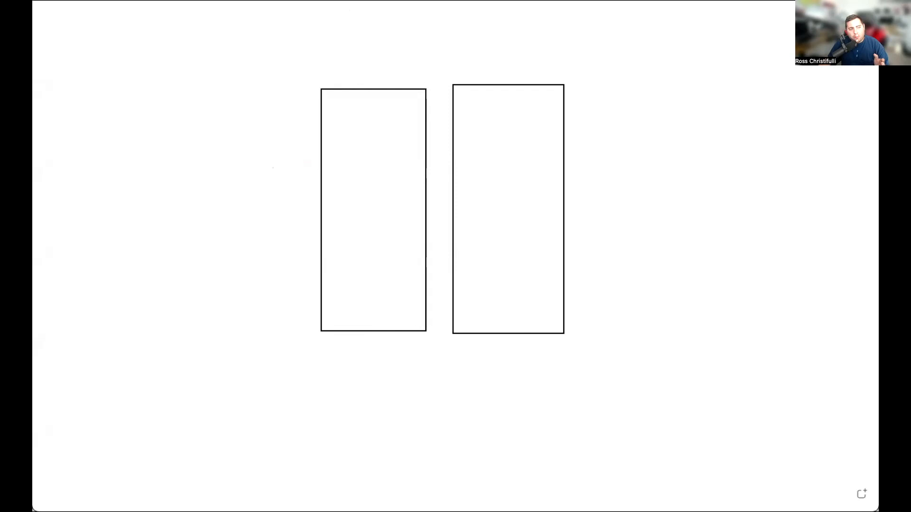
mouse_move(399, 49)
mouse_down()
mouse_move(393, 71)
mouse_move(380, 76)
mouse_move(407, 77)
mouse_move(442, 47)
mouse_move(468, 65)
mouse_move(467, 78)
mouse_up()
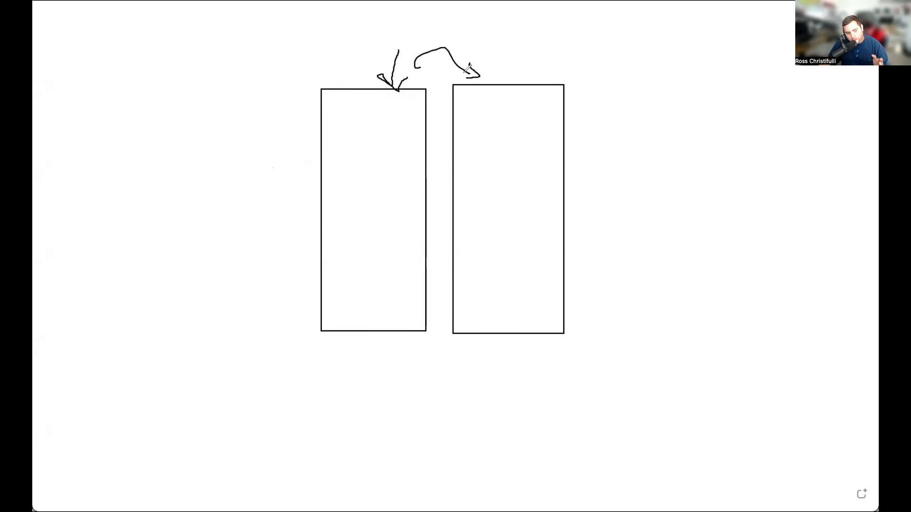
Write 20 inside the top of the first rectangle and 8 inside the top of the second.
click(333, 107)
text(20)
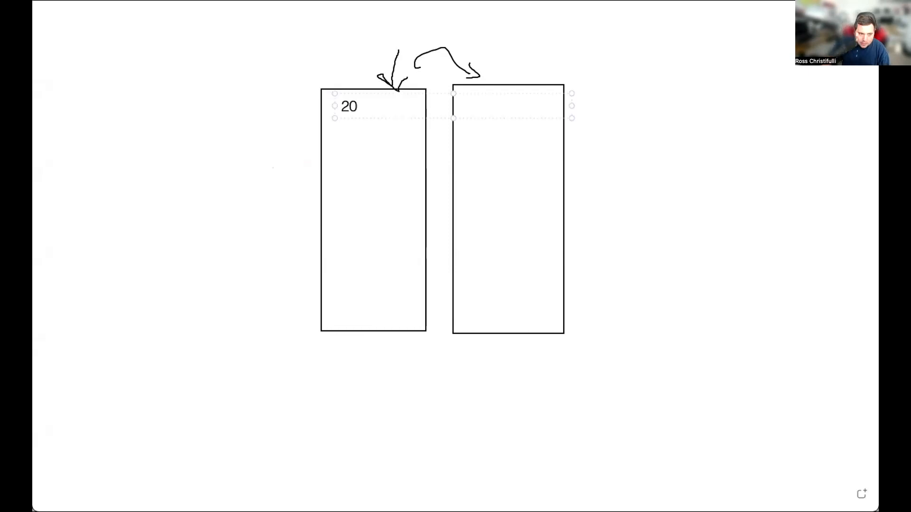
click(488, 129)
click(476, 100)
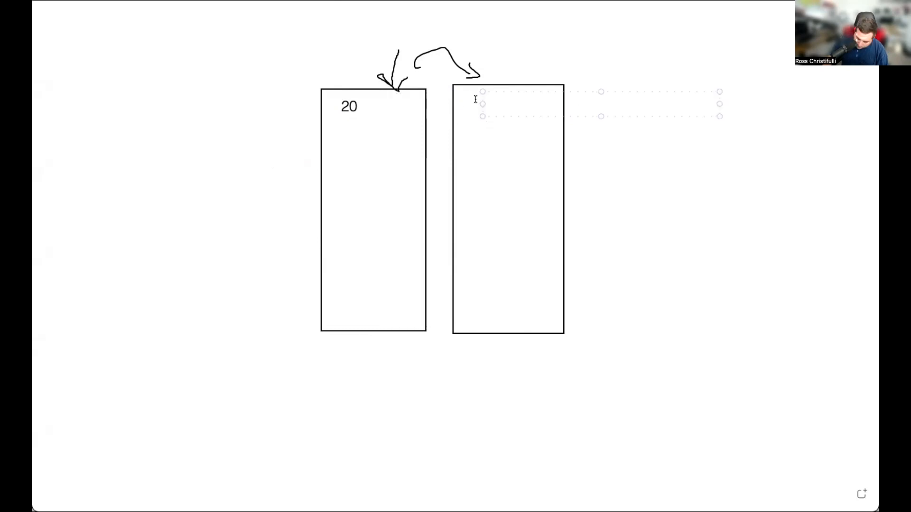
text(8)
click(623, 146)
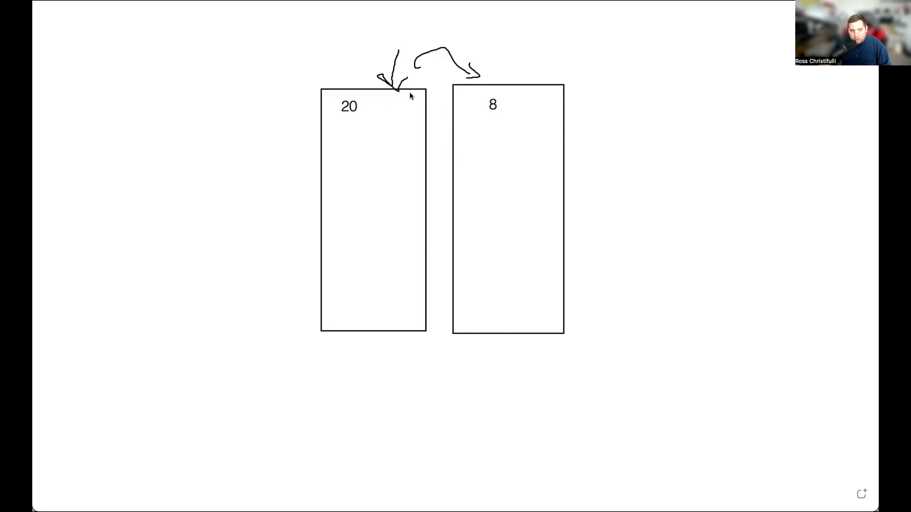
Caption the first rectangle Contact Attempt and the second Contact Made, with each caption aligned beneath its rectangle.
click(326, 348)
text(Contact Attempt)
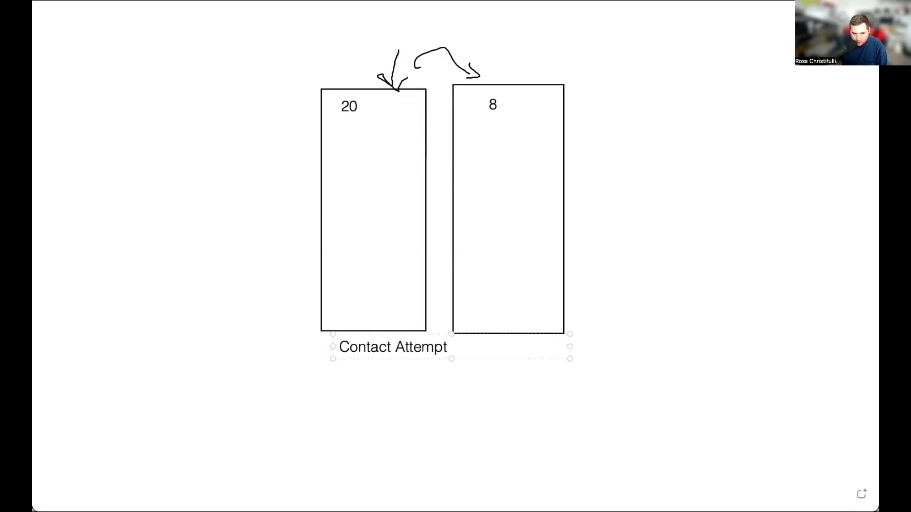
drag(359, 333, 346, 335)
click(460, 432)
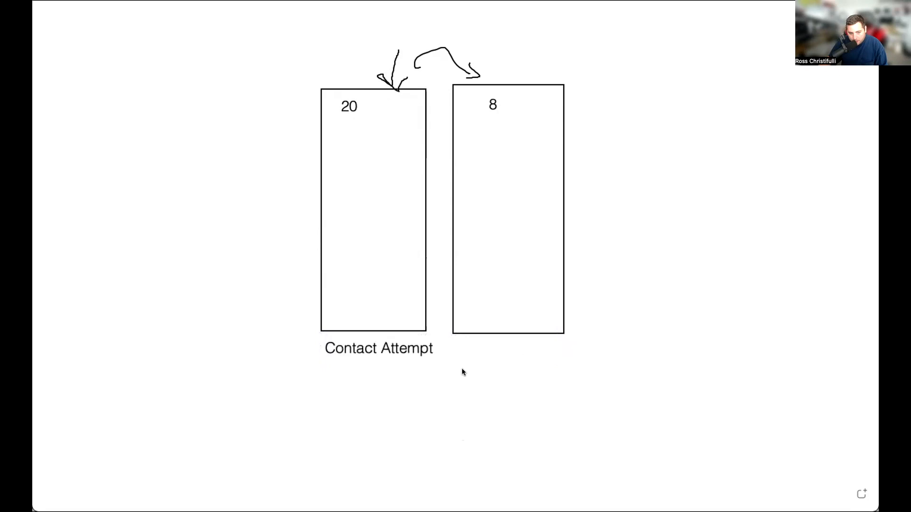
click(464, 351)
text(Con)
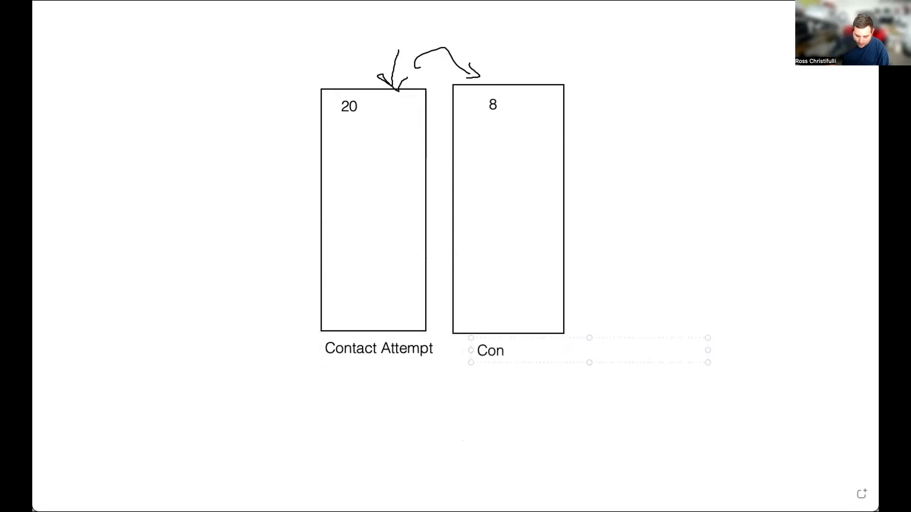
text(tact Made)
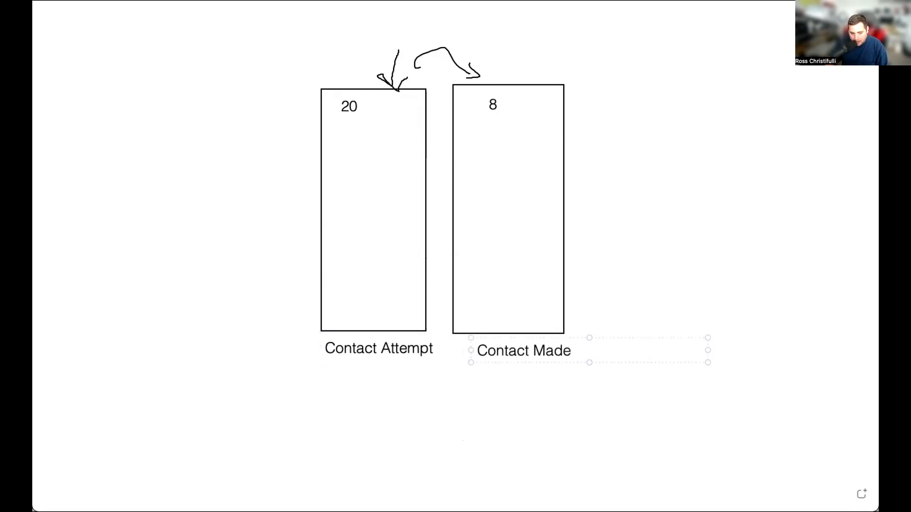
click(366, 393)
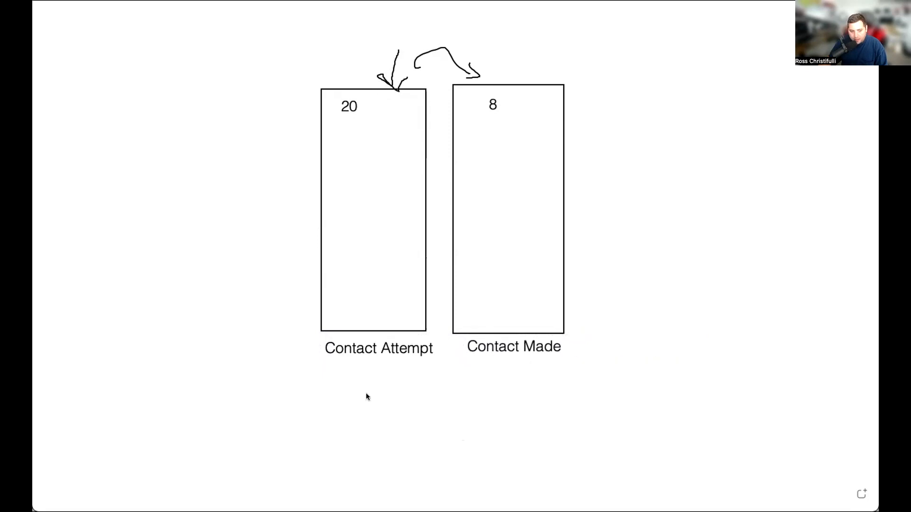
Write the formula (Contact Made/Contact Attempt) * 100 on the whiteboard below the two rectangle captions.
text(()
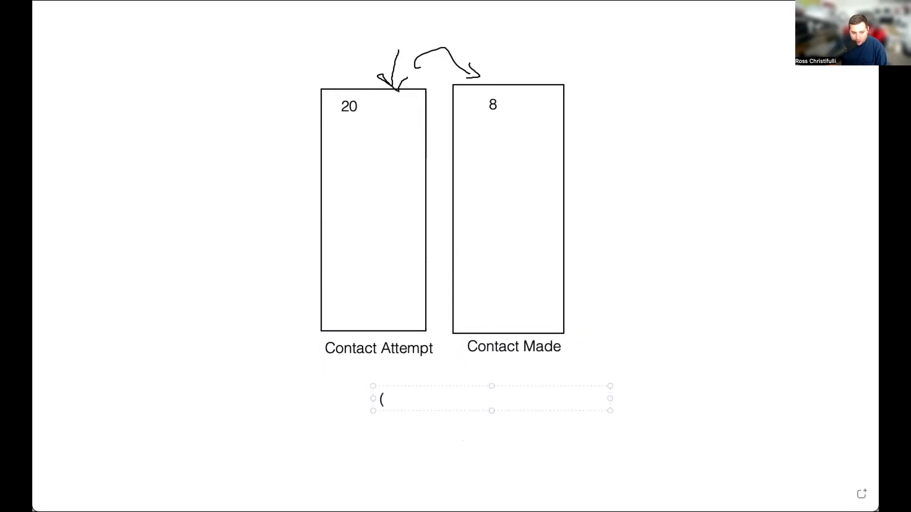
text(Contact Ma)
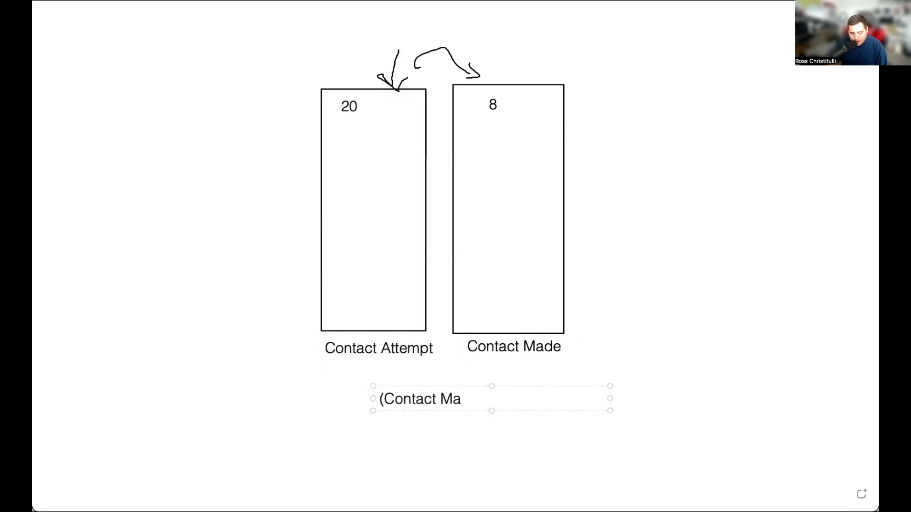
text(de/Conta)
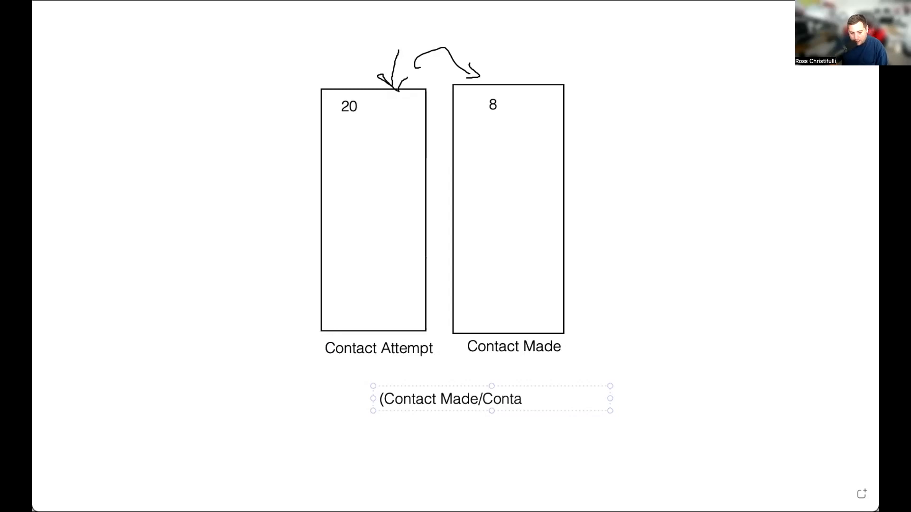
text(ct Attempt)
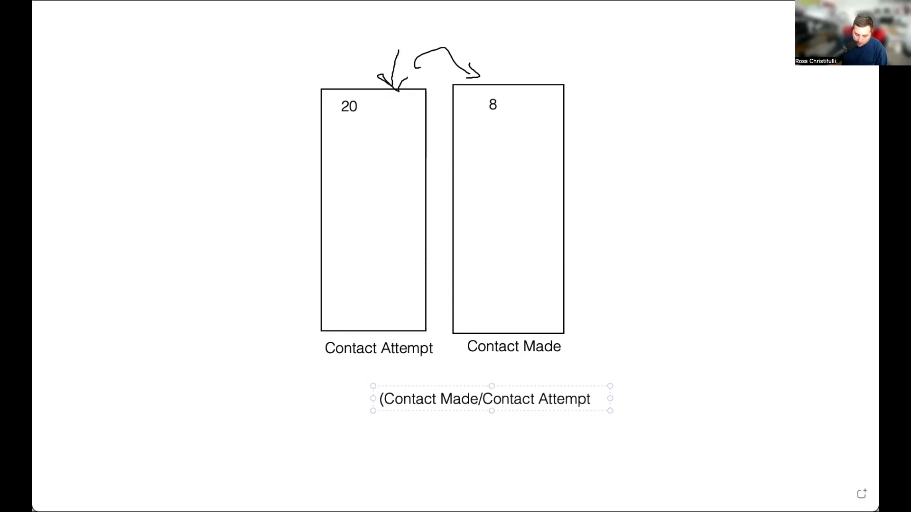
text() * 100)
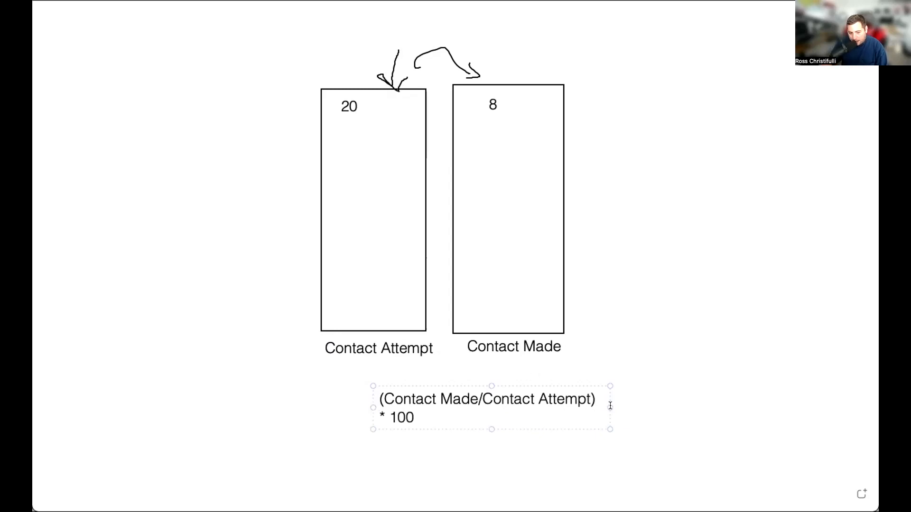
drag(608, 405, 607, 370)
click(642, 423)
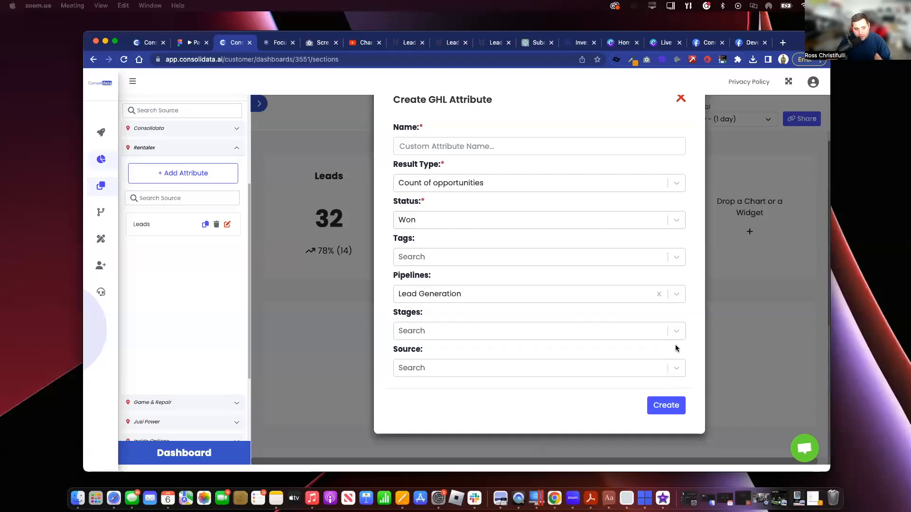
Switch back to Consolidata, clear the Lead Generation pipeline from the attribute form, and look through the source options.
click(642, 282)
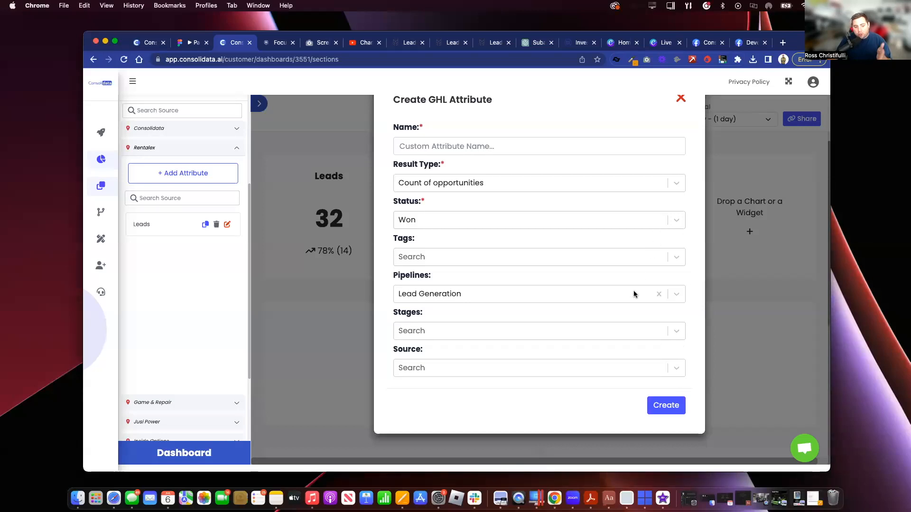
click(658, 294)
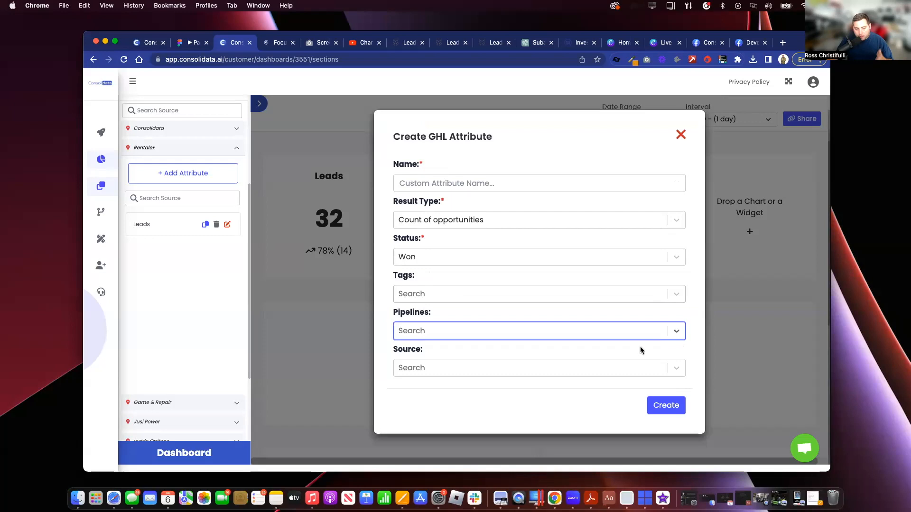
click(638, 362)
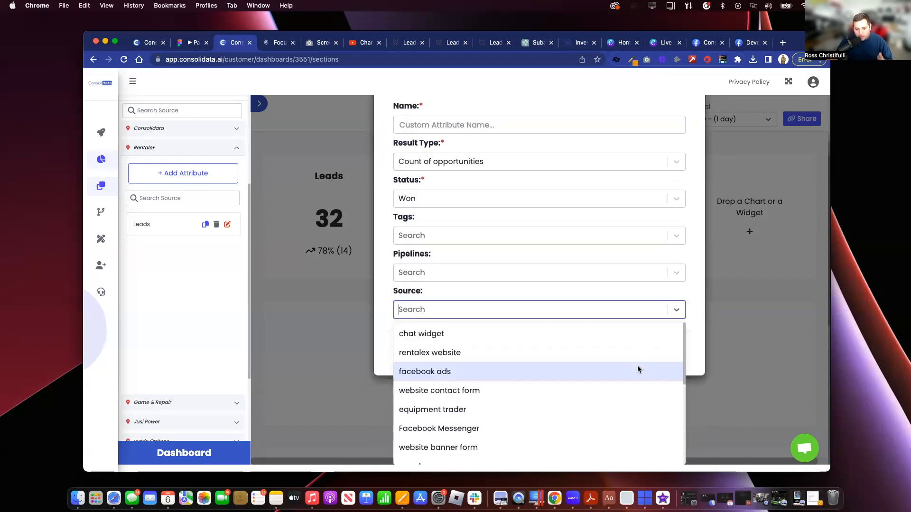
click(698, 334)
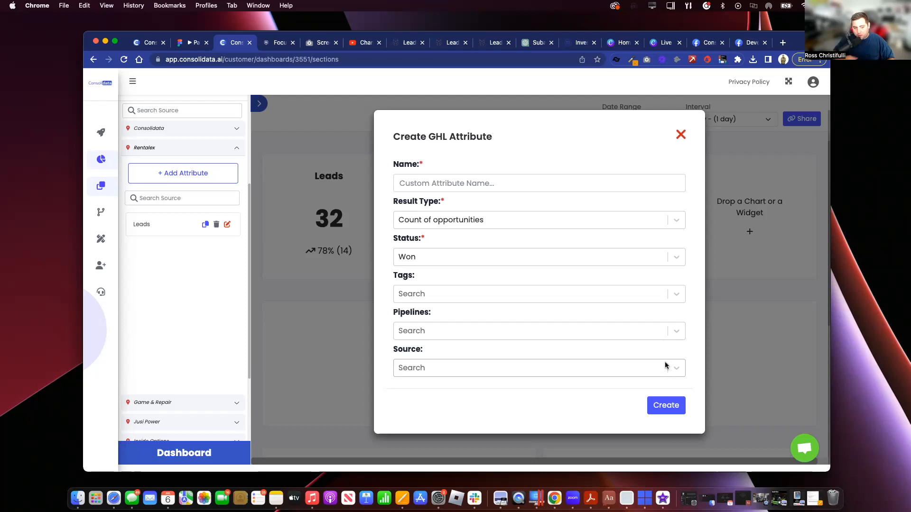
Look through the available tags, add tag 20553 to the attribute, and view the Tag Filter choices.
click(531, 298)
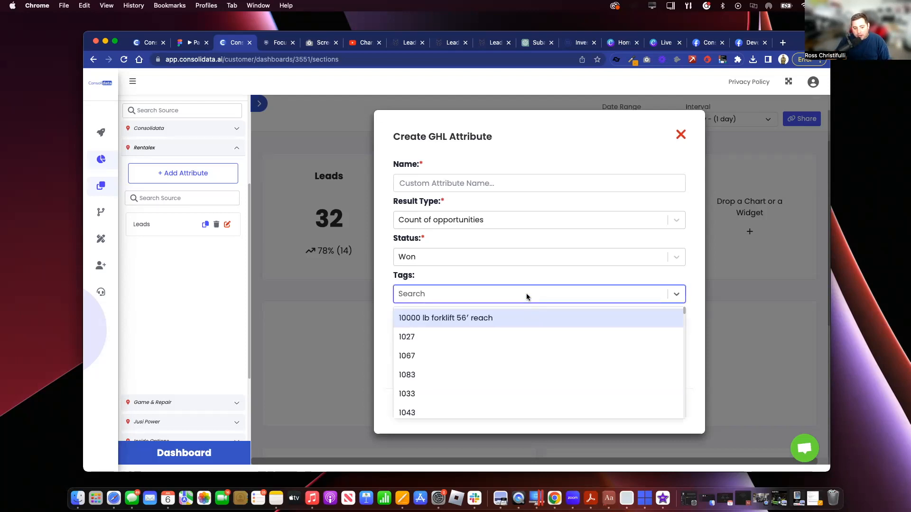
click(527, 297)
click(516, 294)
scroll(510, 368, down, 3)
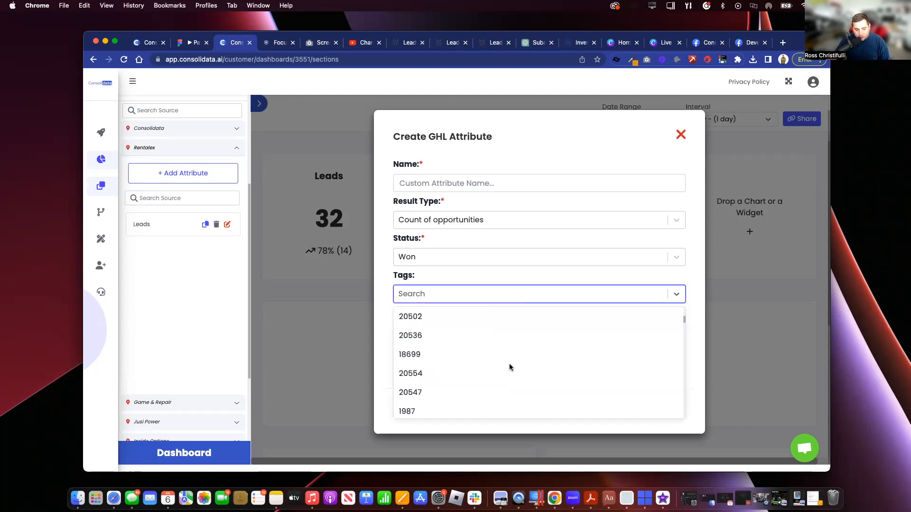
scroll(509, 363, down, 5)
click(497, 341)
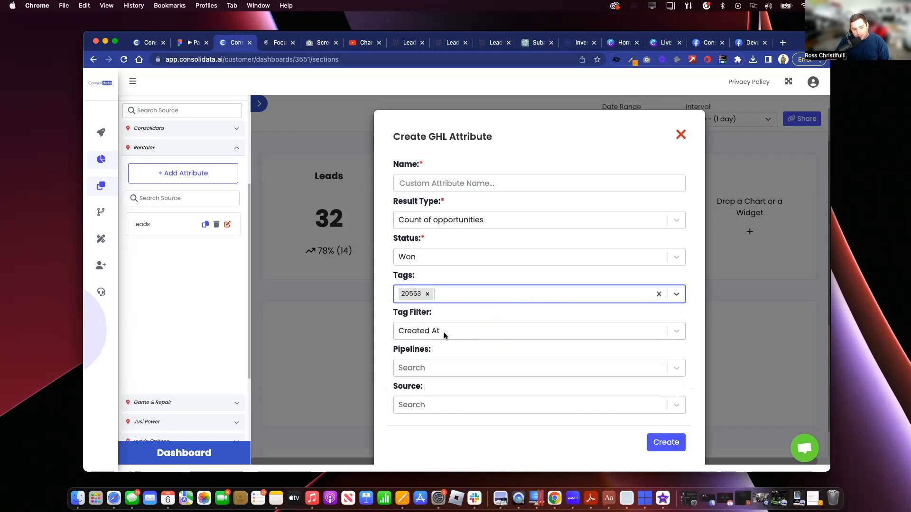
click(423, 331)
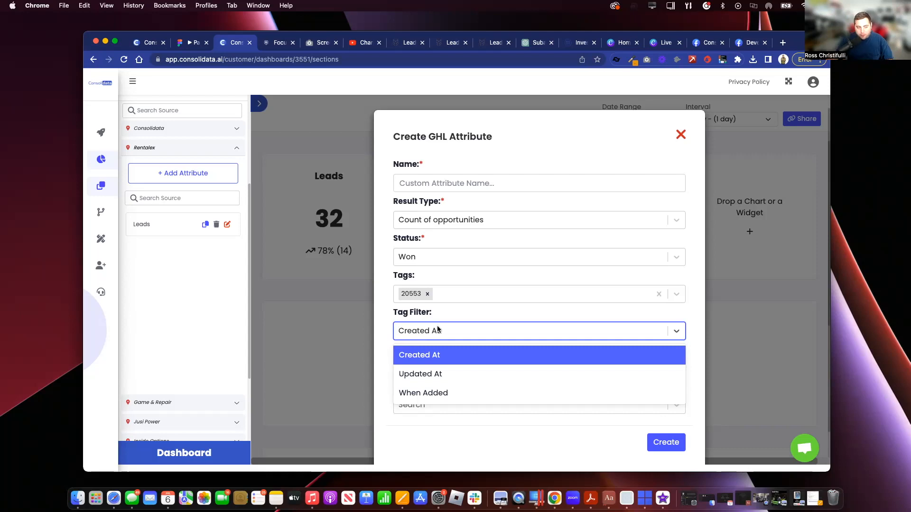
Add the tag 10000 lb forklift 56′ reach and view the Tags Operator choices, discarding the uncreated attribute.
click(436, 296)
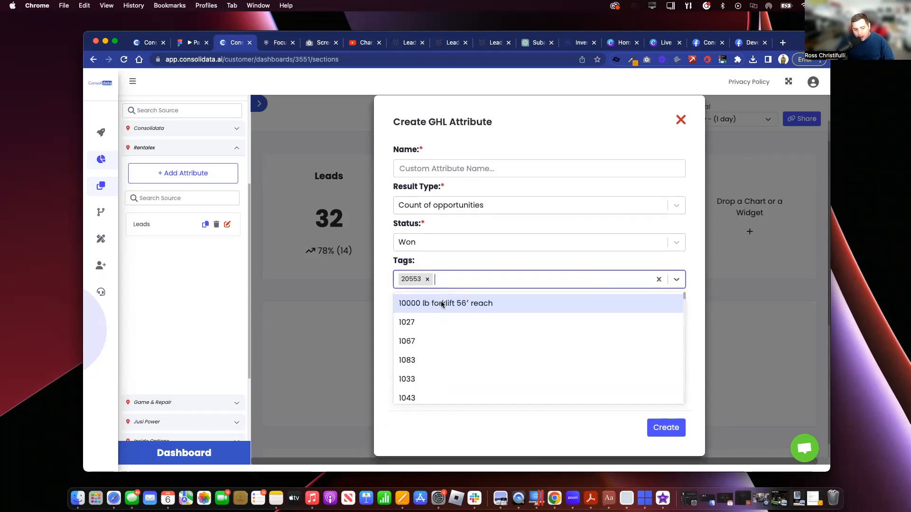
click(443, 304)
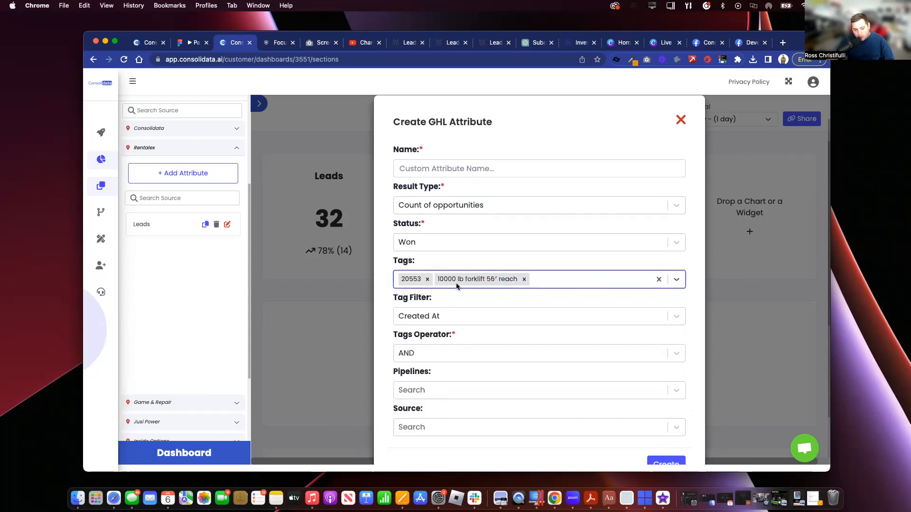
click(415, 351)
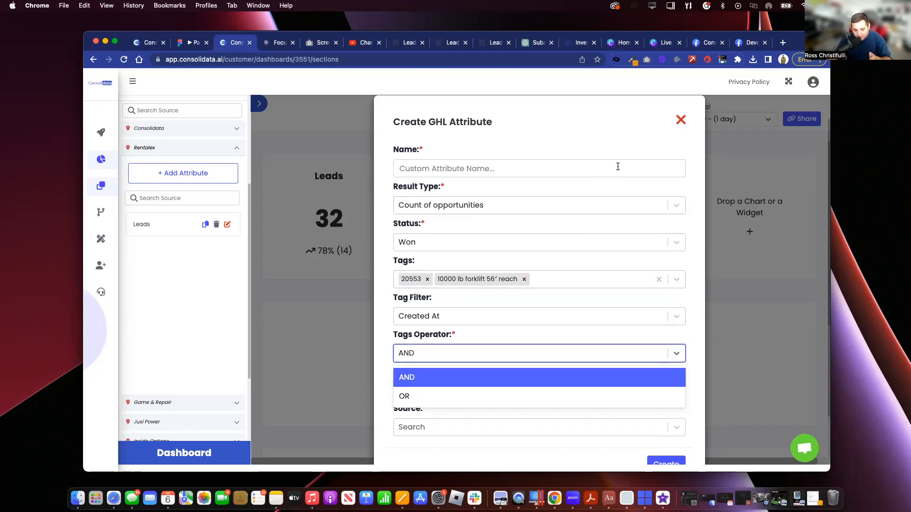
click(681, 120)
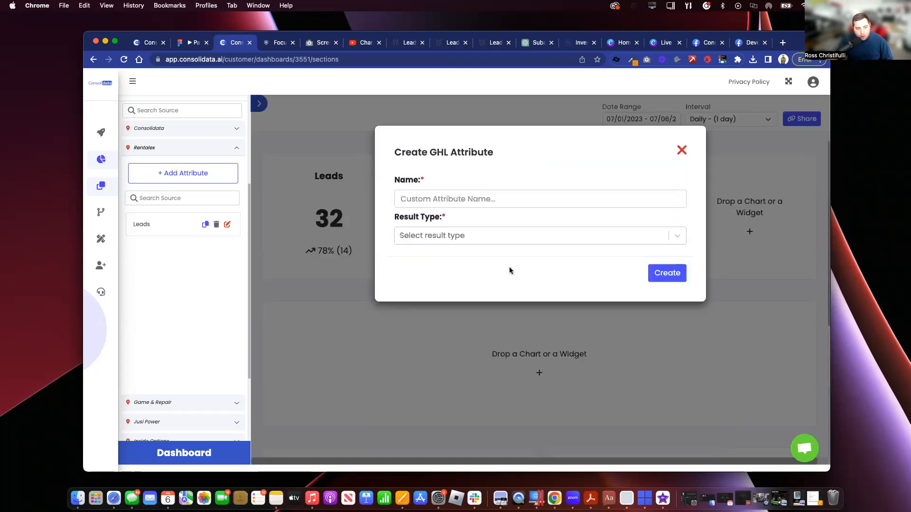
Try Count of opportunities and Count of contacts as the result type of a new Rentalex attribute.
click(508, 237)
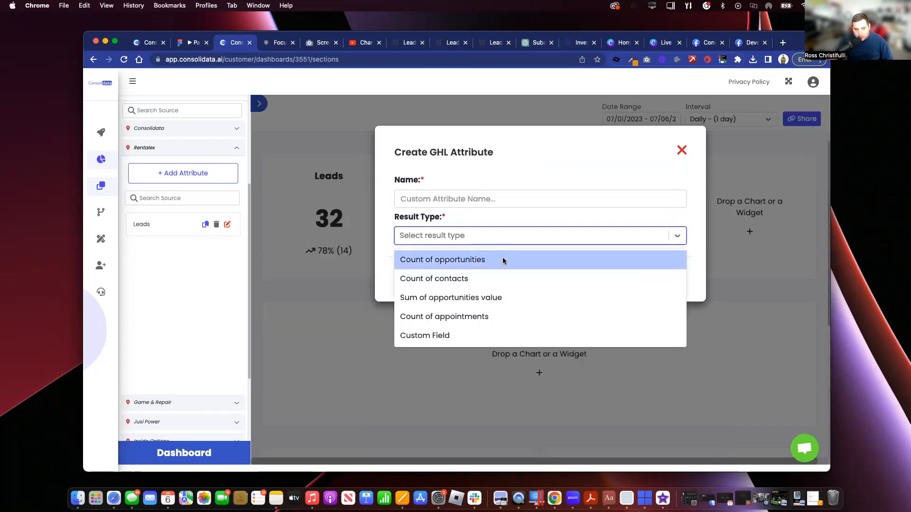
click(503, 261)
click(510, 240)
click(510, 277)
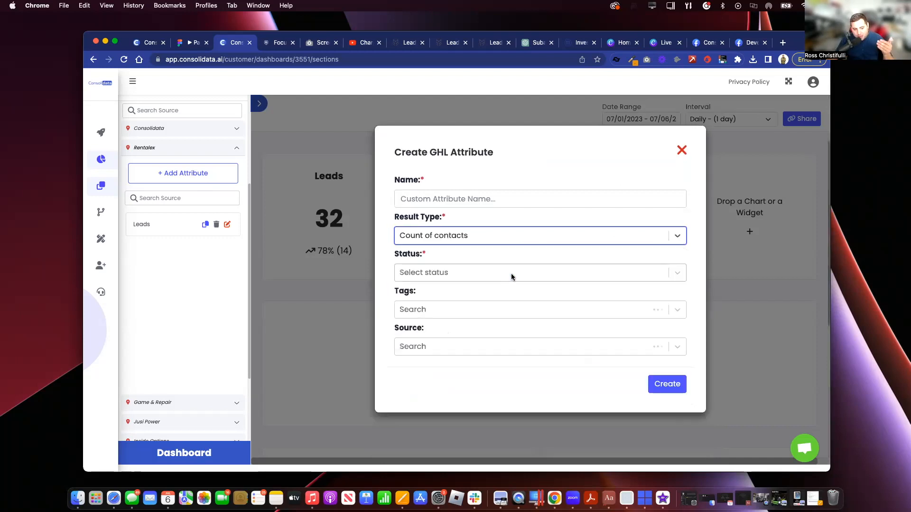
Set the new attribute's result type to Sum of opportunities value and its status to Won.
click(515, 235)
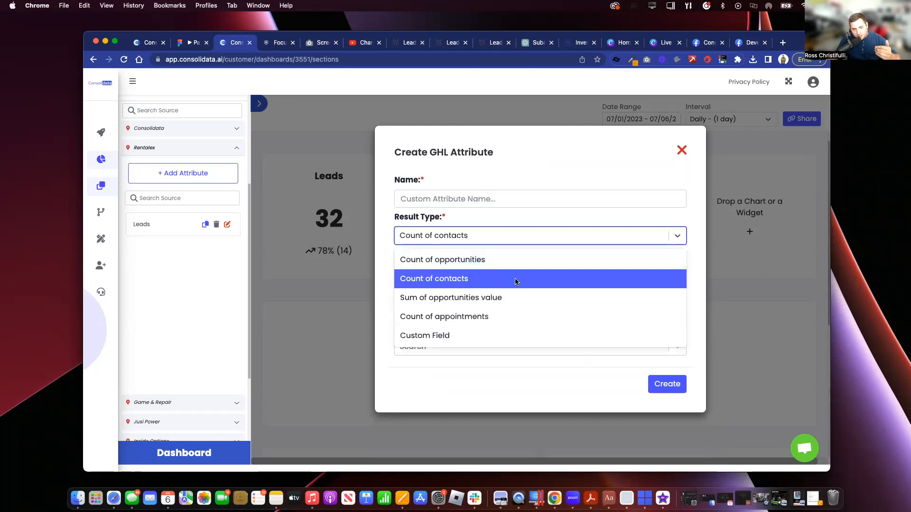
click(511, 295)
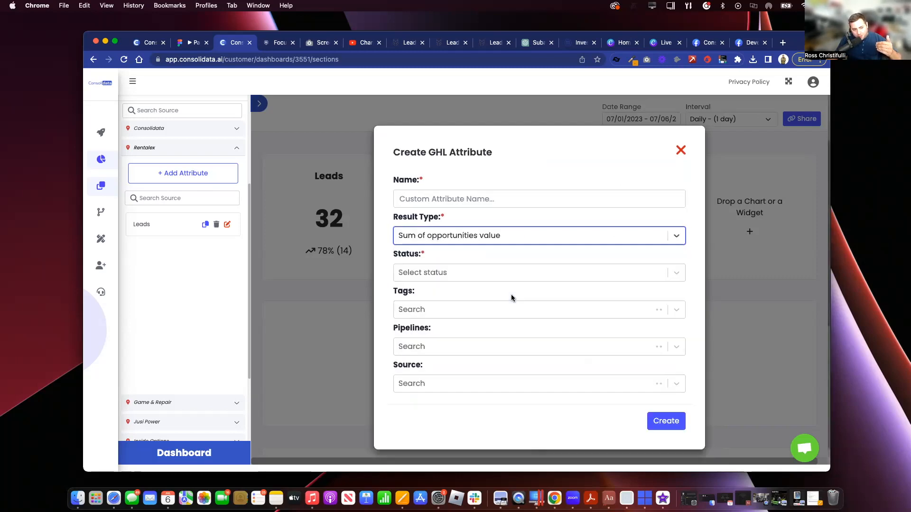
click(505, 266)
click(508, 259)
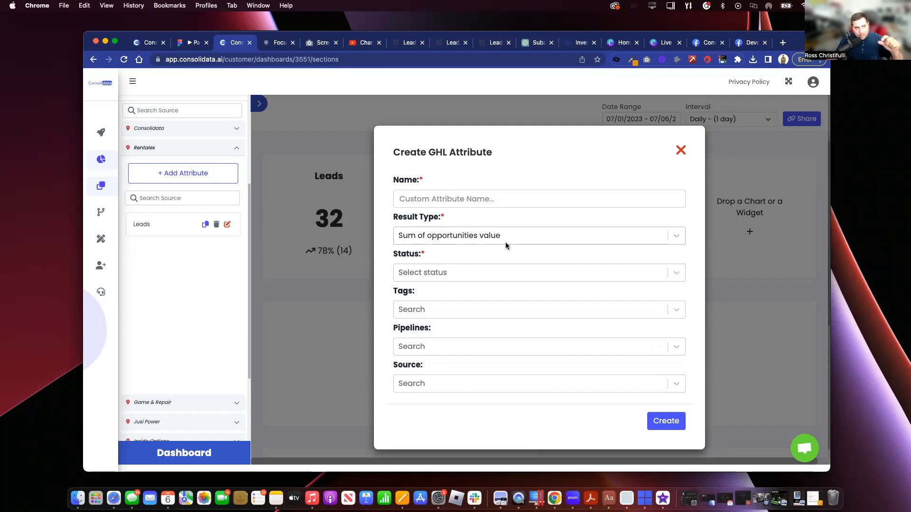
click(502, 267)
click(500, 292)
click(502, 274)
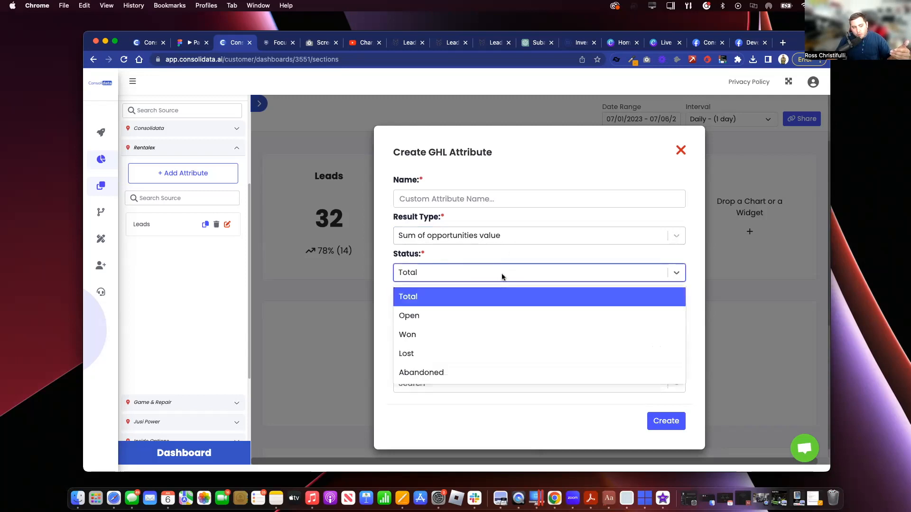
click(498, 336)
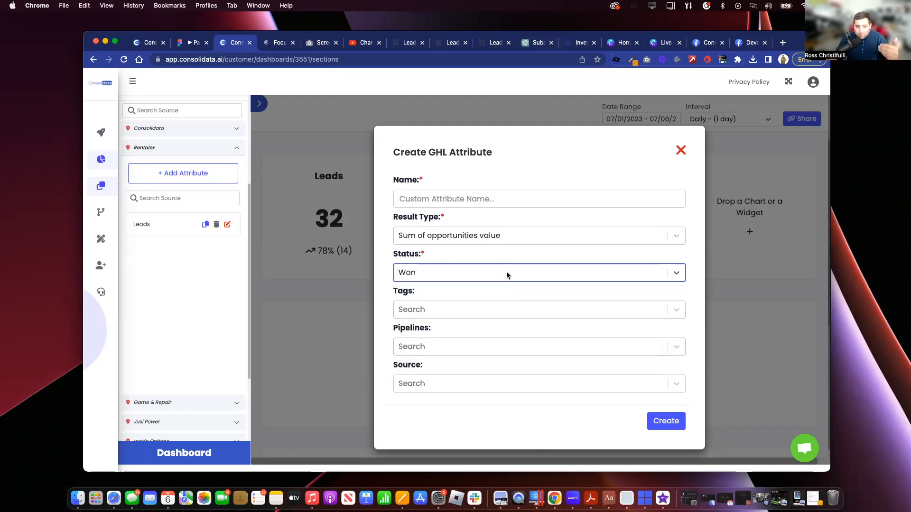
click(508, 273)
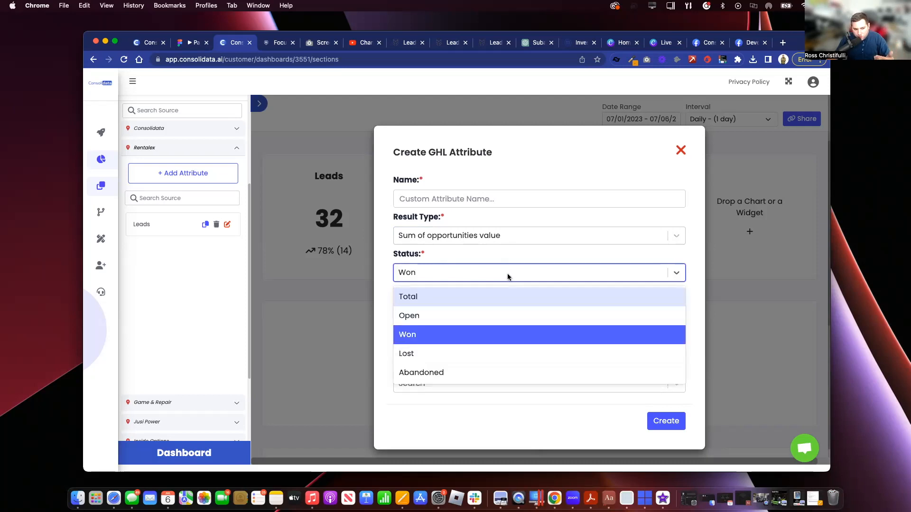
click(493, 337)
Name the attribute revenue and create it.
click(498, 200)
text(revenue)
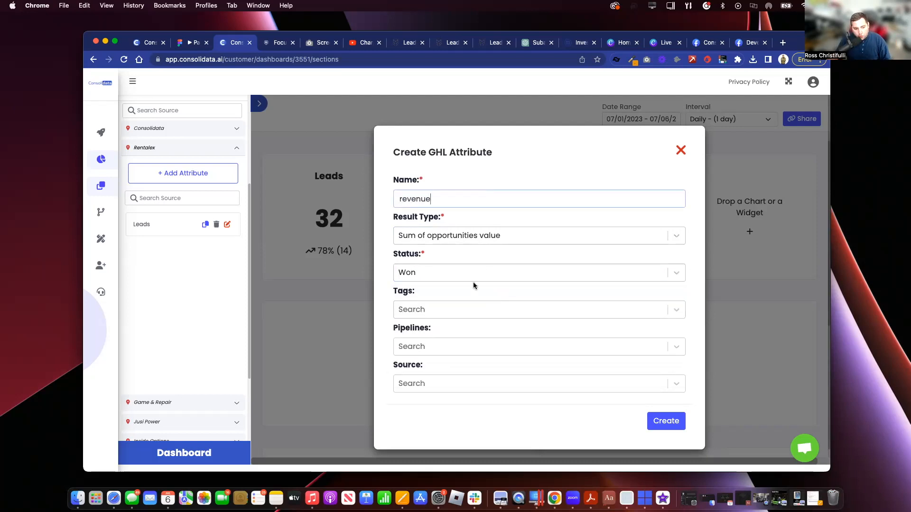
click(656, 421)
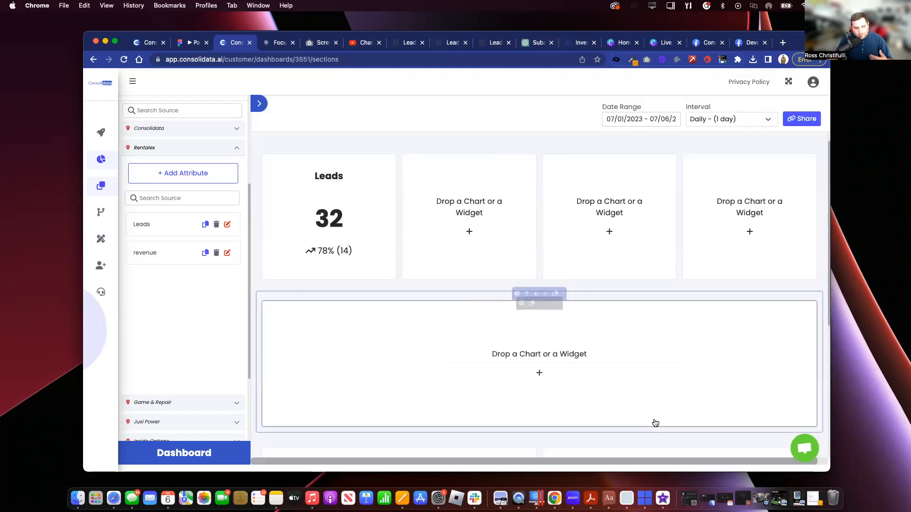
Place a number chart in the last cell of the dashboard's first row and assign it the Rentalex revenue attribute.
scroll(205, 143, up, 5)
click(204, 151)
drag(218, 264, 749, 209)
click(234, 153)
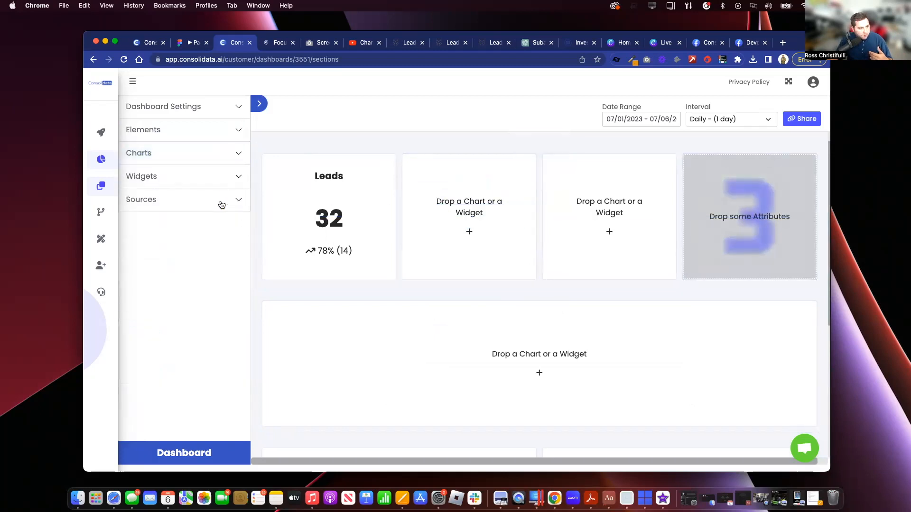
click(221, 205)
drag(152, 410, 702, 223)
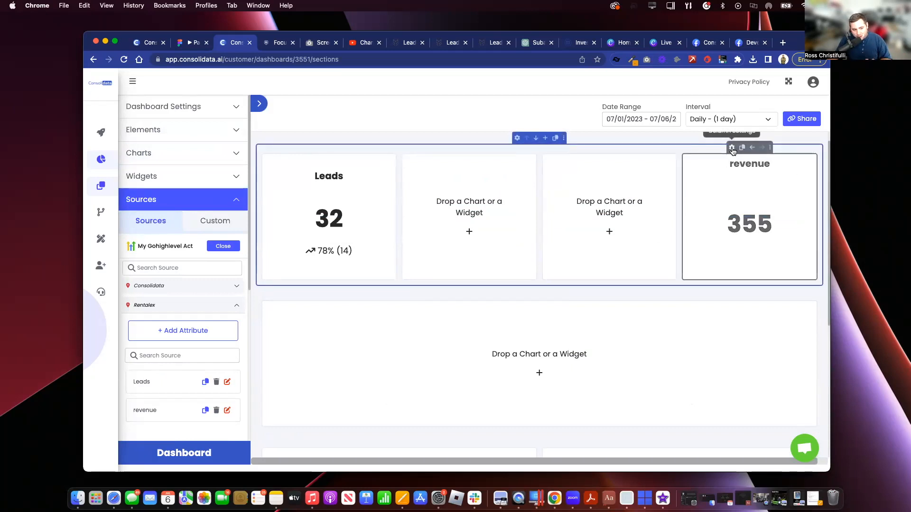
Create a Rentalex attribute named Open Values with Sum of opportunities value and status Open, and add it to the revenue chart.
scroll(173, 346, down, 5)
scroll(175, 351, up, 3)
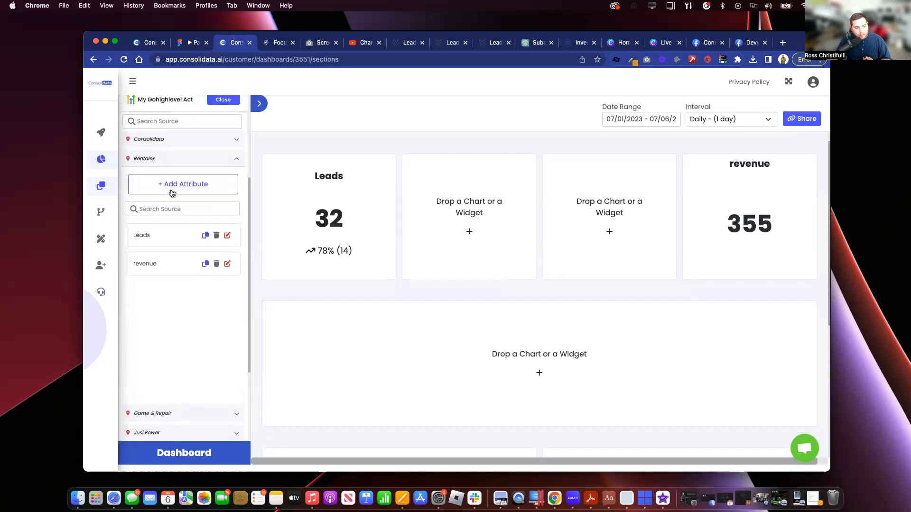
click(172, 190)
click(488, 199)
text(Open Values)
click(487, 236)
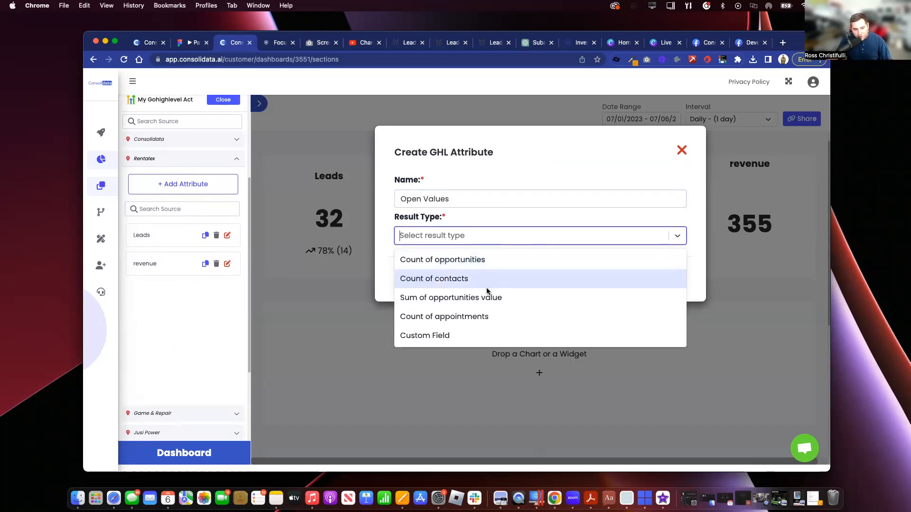
click(486, 293)
click(484, 277)
click(479, 315)
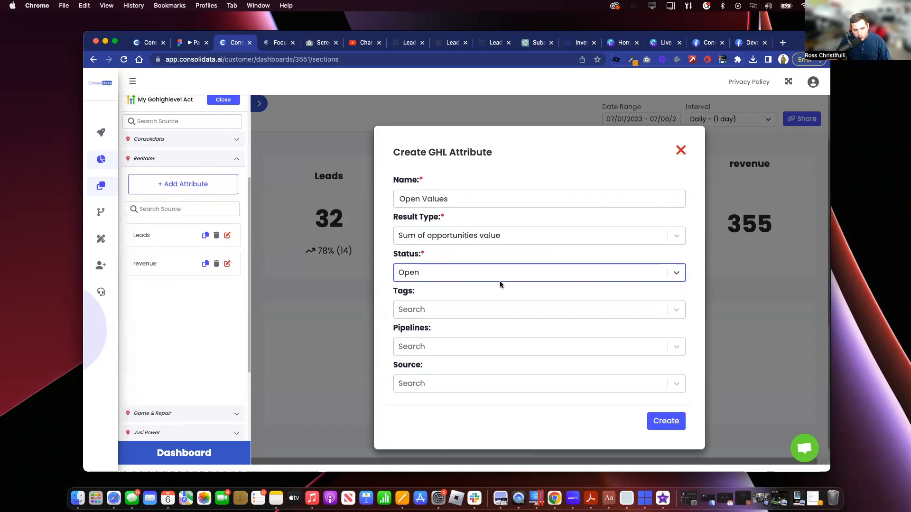
click(666, 420)
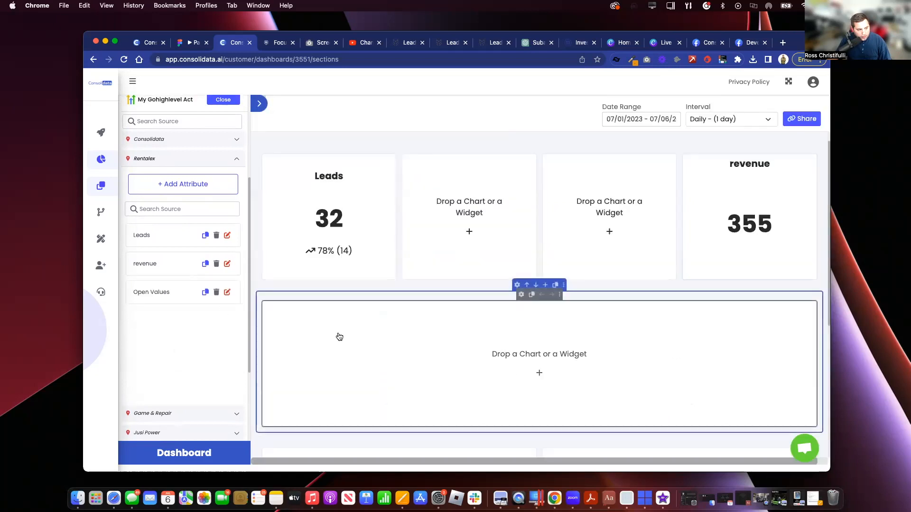
drag(138, 301, 716, 240)
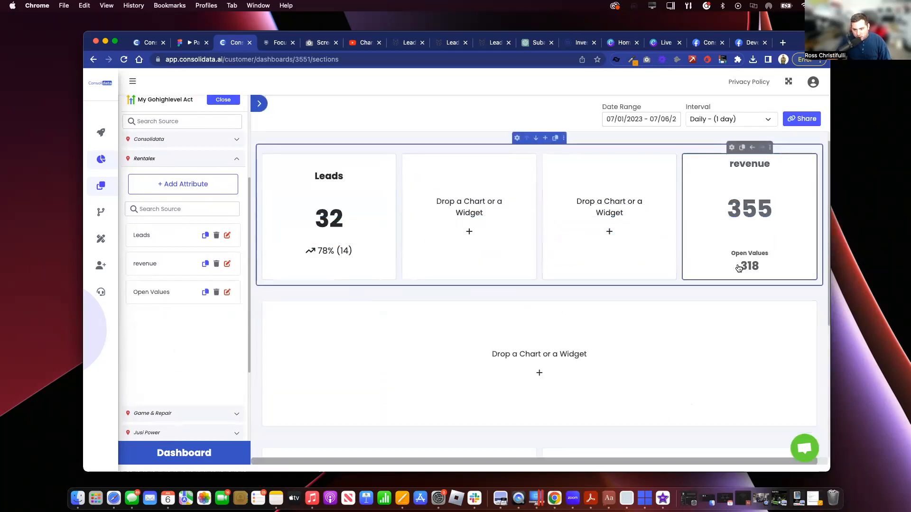
Set the dashboard's date range to start on 01/01/2022 and end on 07/06, with a Quarterly - (90 days) interval.
click(625, 117)
click(640, 142)
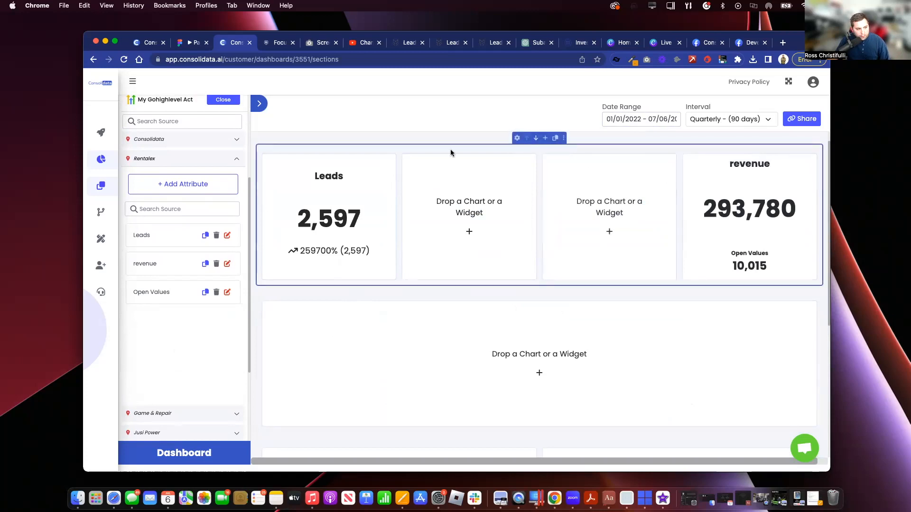
Examine the status, calendar and tag options for a new Rentalex attribute with result type Count of appointments, and close the form without creating it.
click(212, 181)
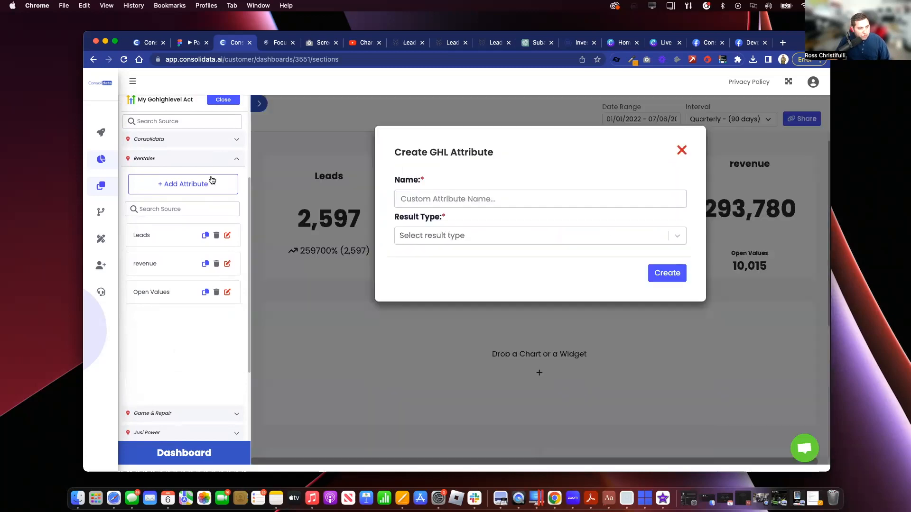
click(451, 232)
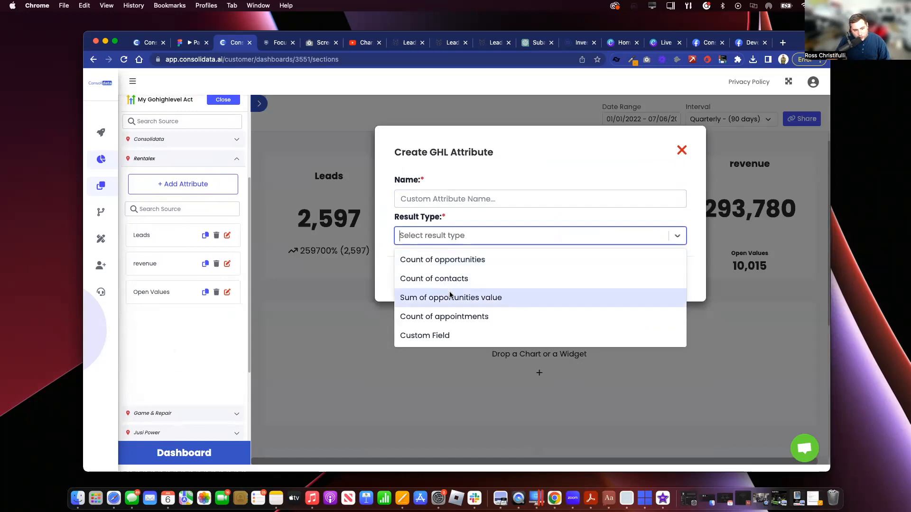
click(451, 317)
click(475, 276)
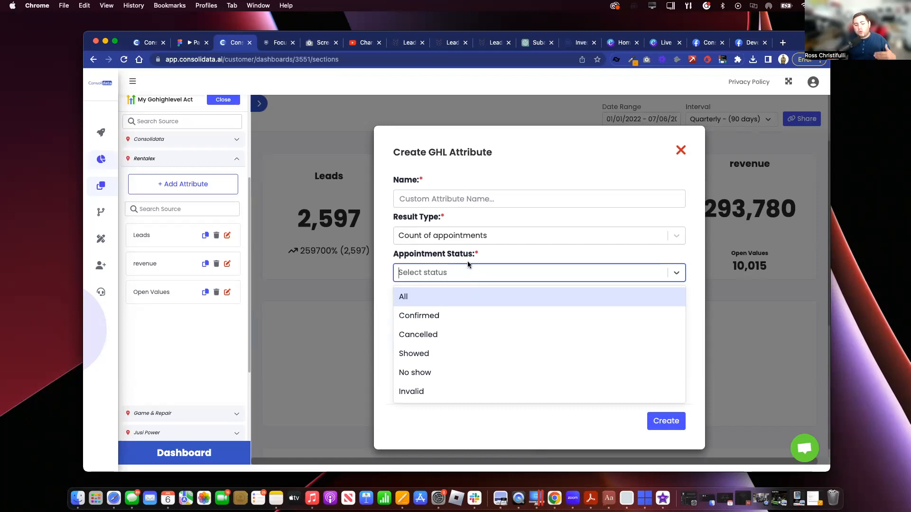
click(468, 257)
click(472, 270)
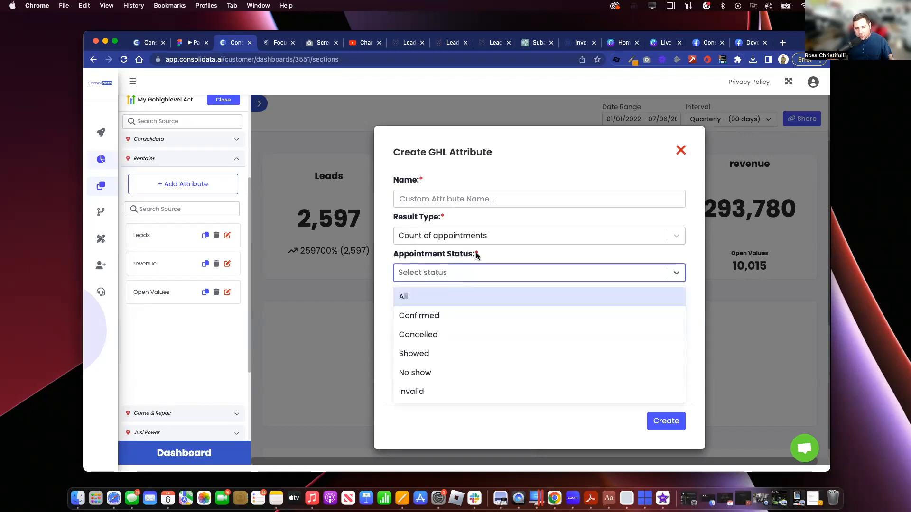
click(476, 252)
click(503, 309)
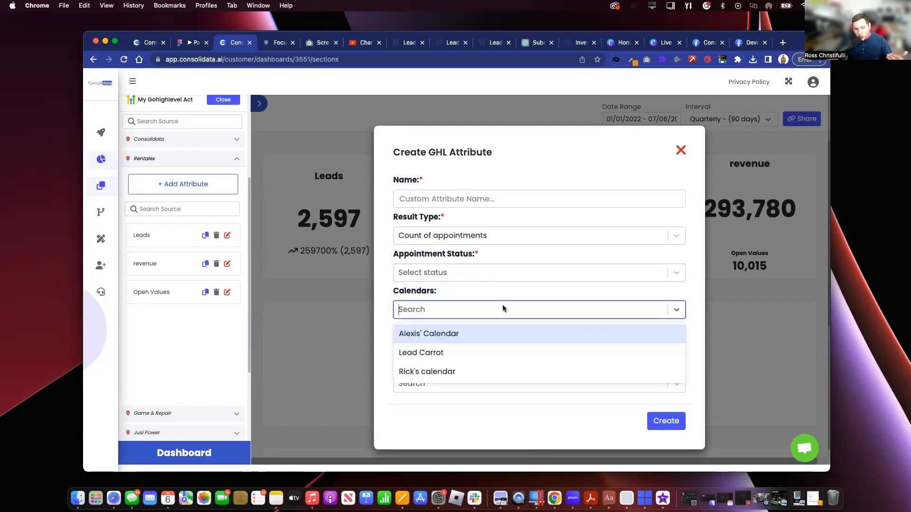
click(504, 299)
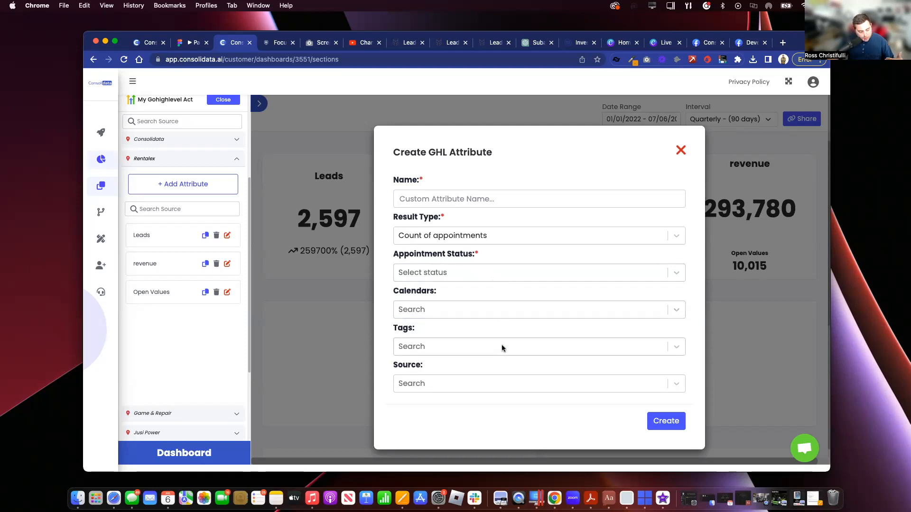
click(502, 348)
click(506, 318)
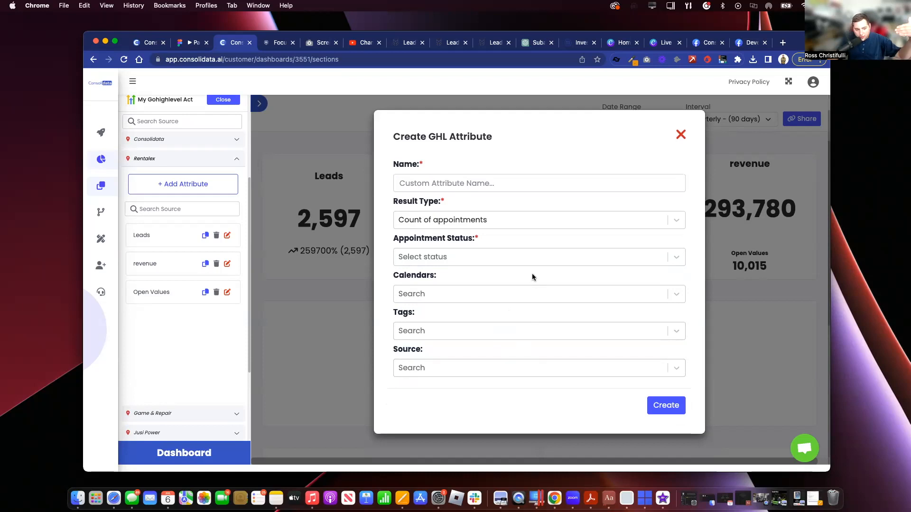
click(679, 135)
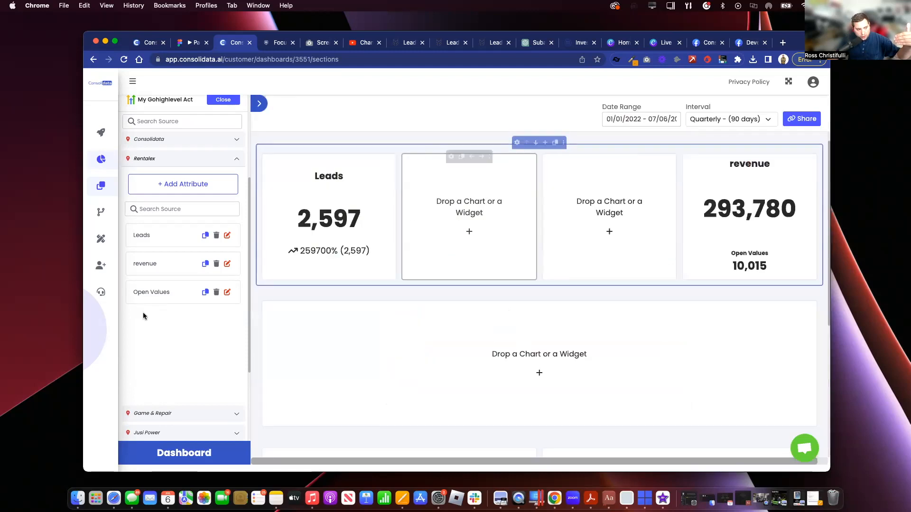
Start another Rentalex attribute with result type Custom Field and examine the fields it requires.
click(163, 183)
click(414, 237)
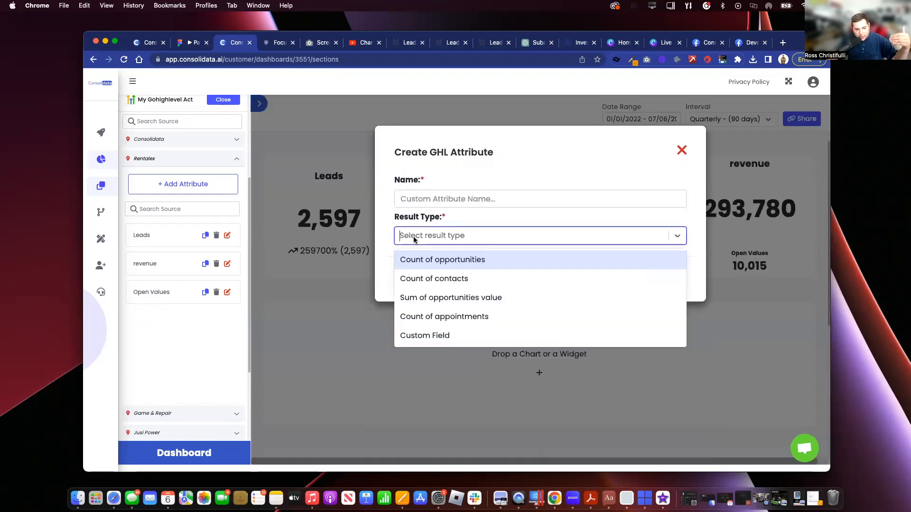
click(431, 337)
click(472, 266)
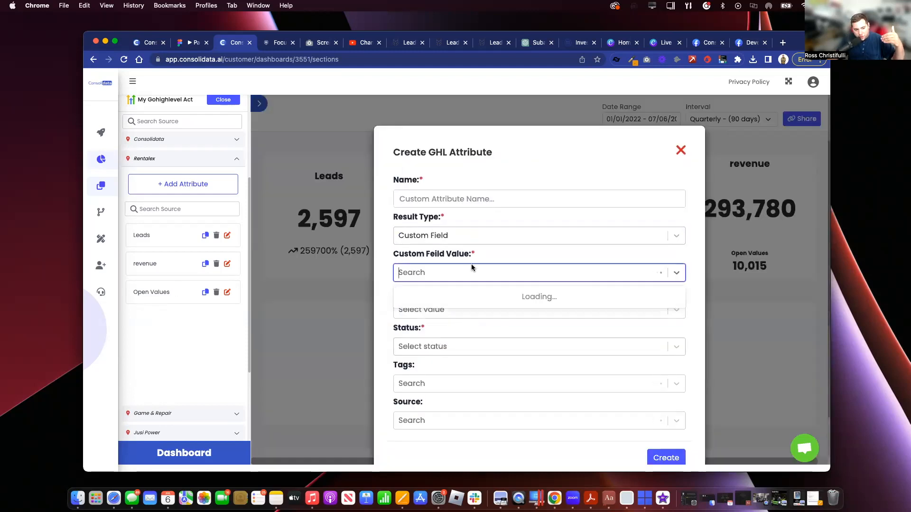
click(477, 248)
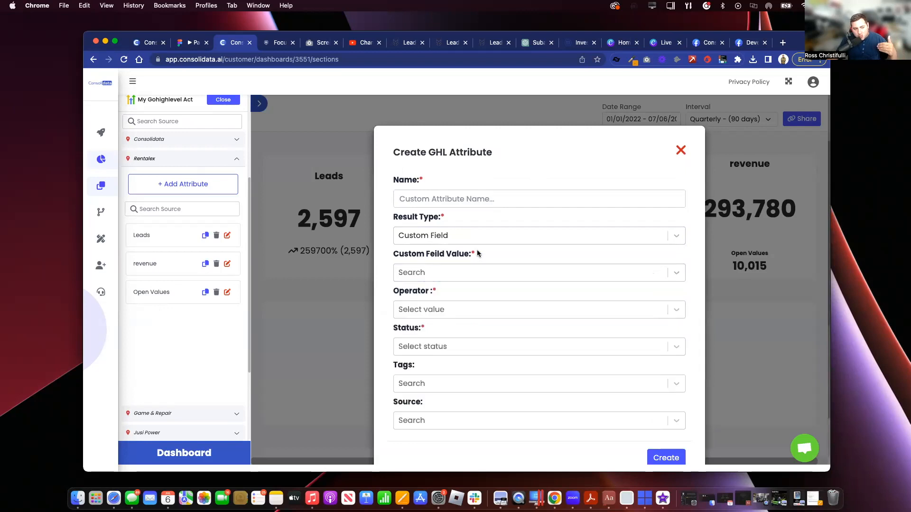
scroll(475, 250, down, 1)
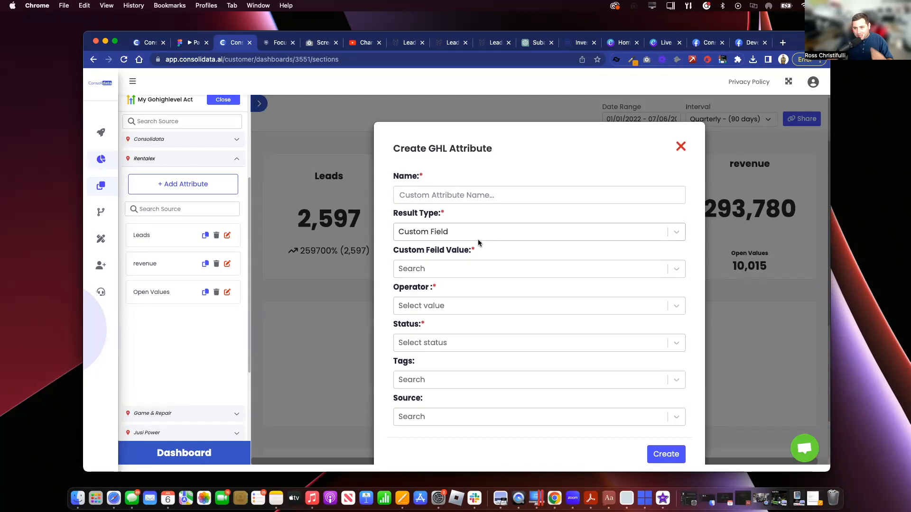
Choose traxx lead notes as the custom field value and review the operator and status choices.
click(473, 267)
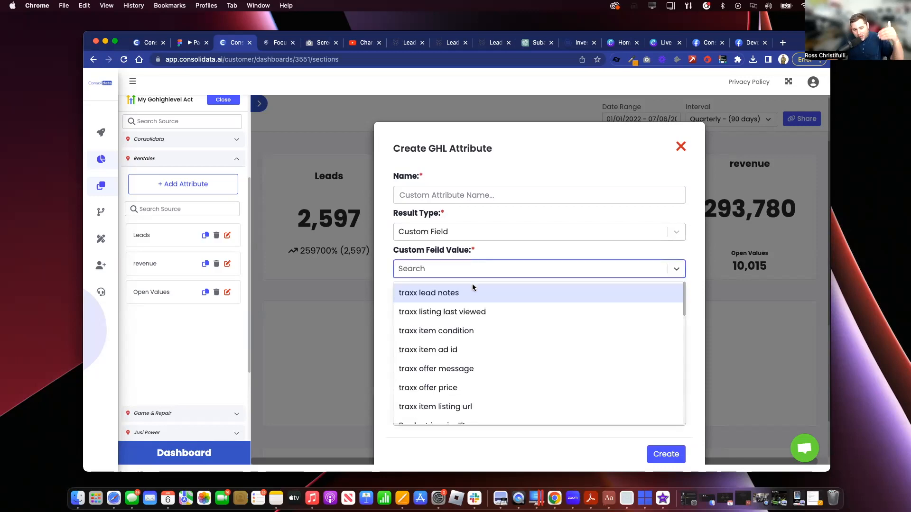
click(474, 286)
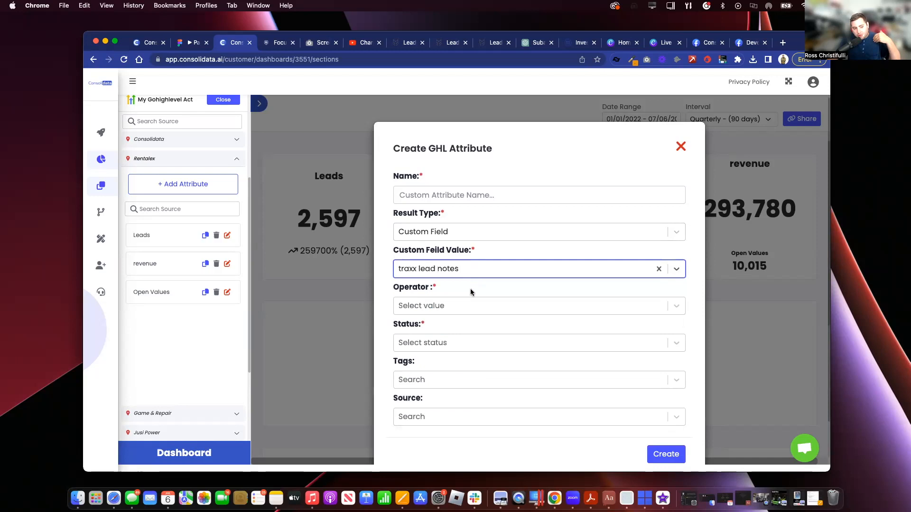
click(462, 300)
scroll(463, 294, down, 2)
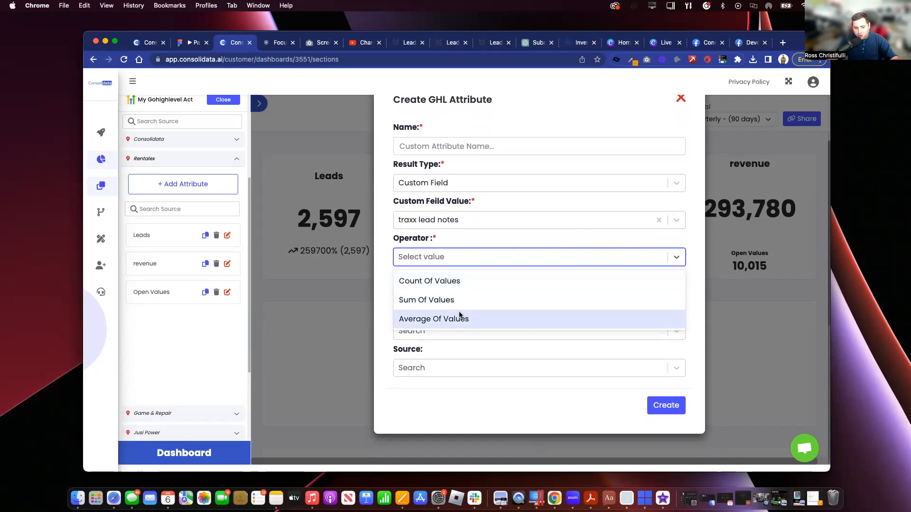
click(464, 242)
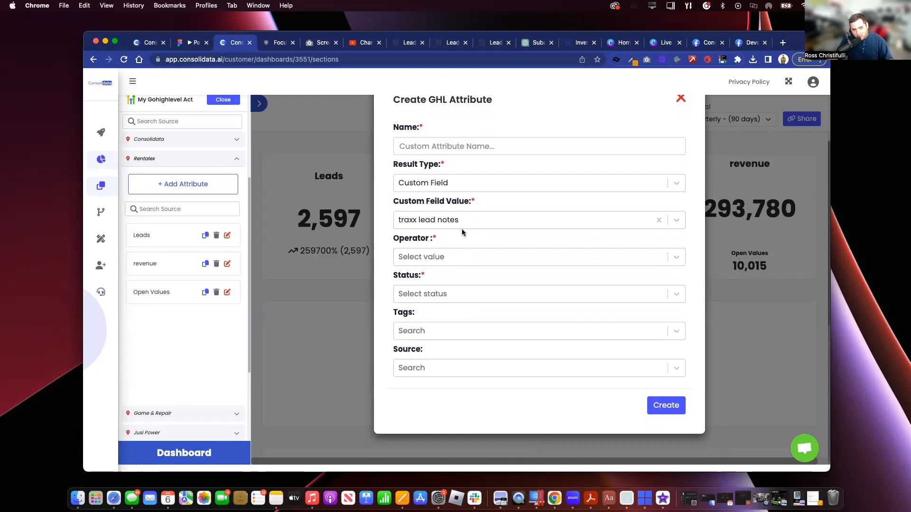
click(466, 250)
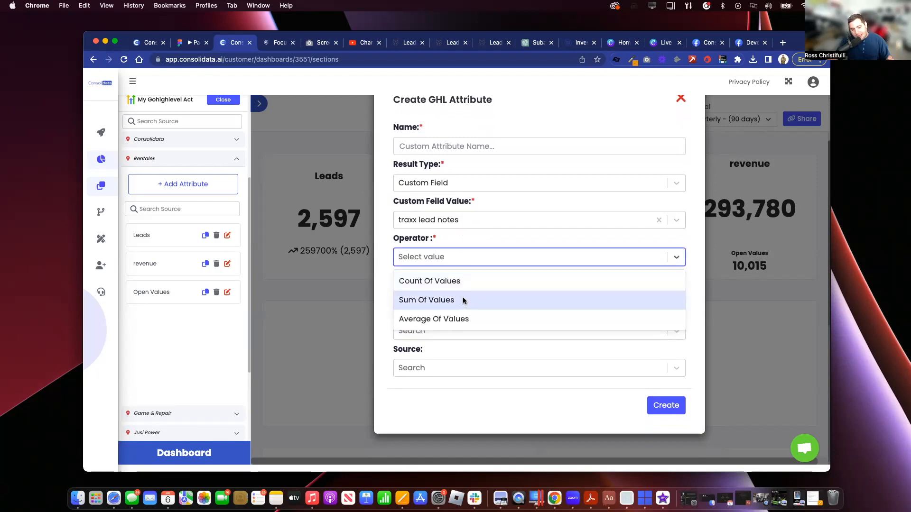
click(454, 245)
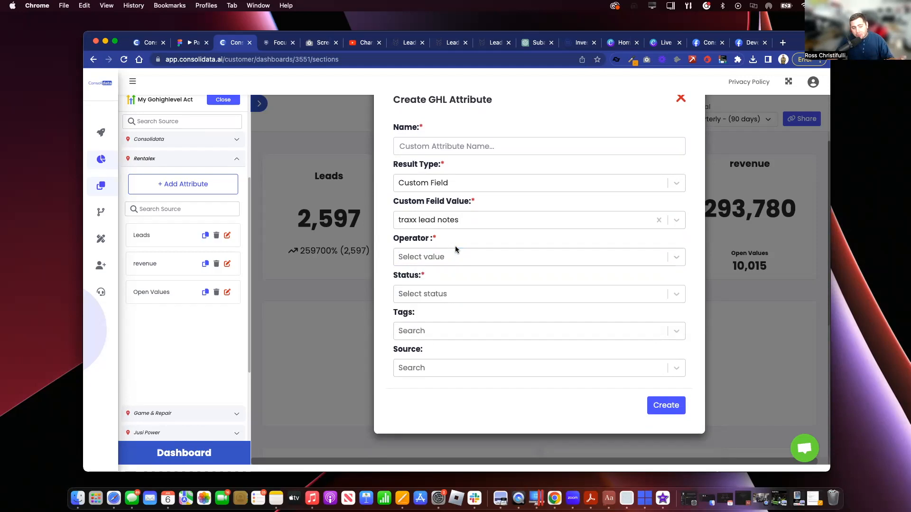
click(469, 287)
click(468, 279)
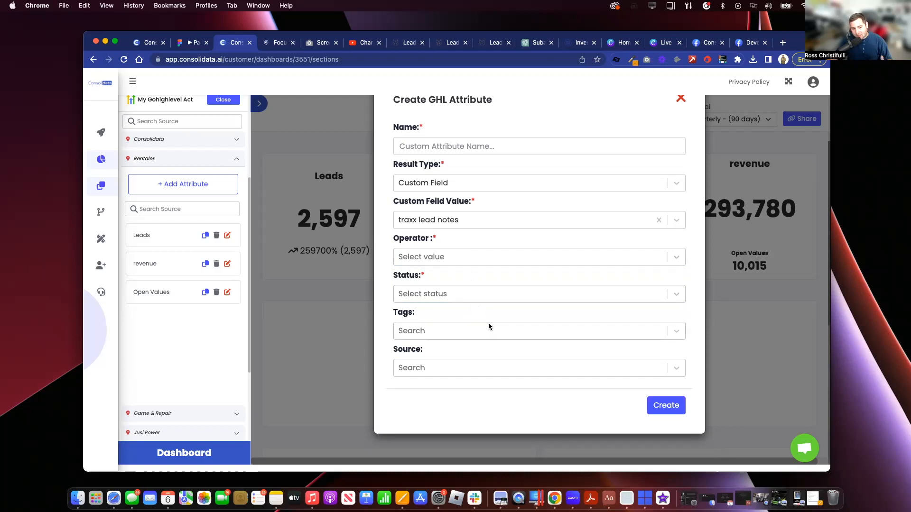
Clear the custom field value and close the attribute form without creating anything.
click(658, 220)
click(628, 199)
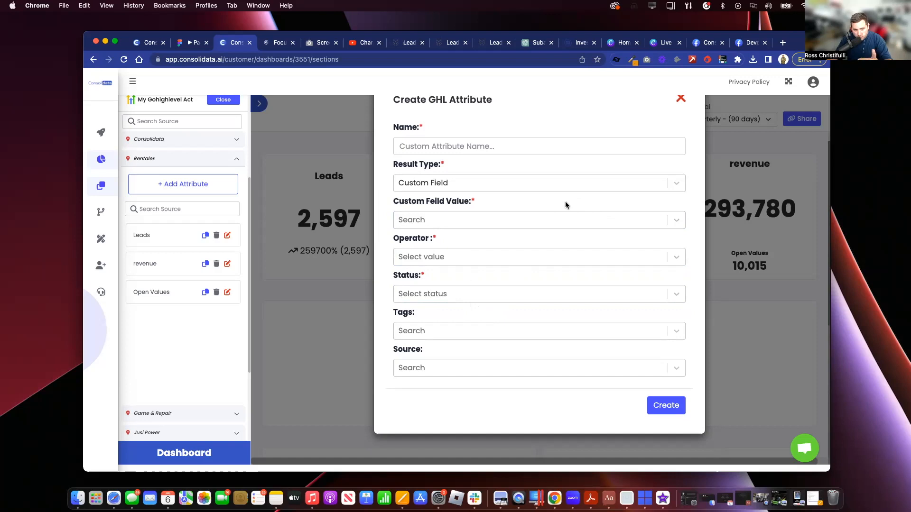
scroll(654, 168, up, 1)
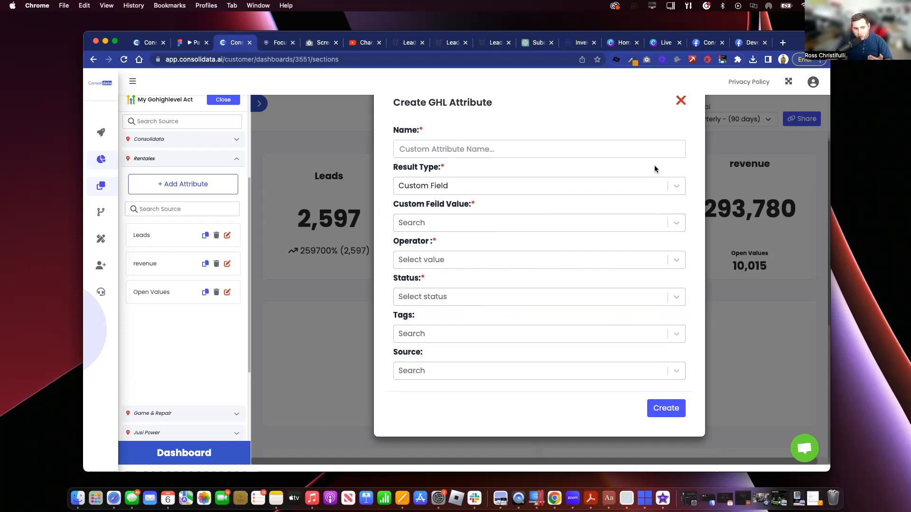
scroll(654, 168, up, 2)
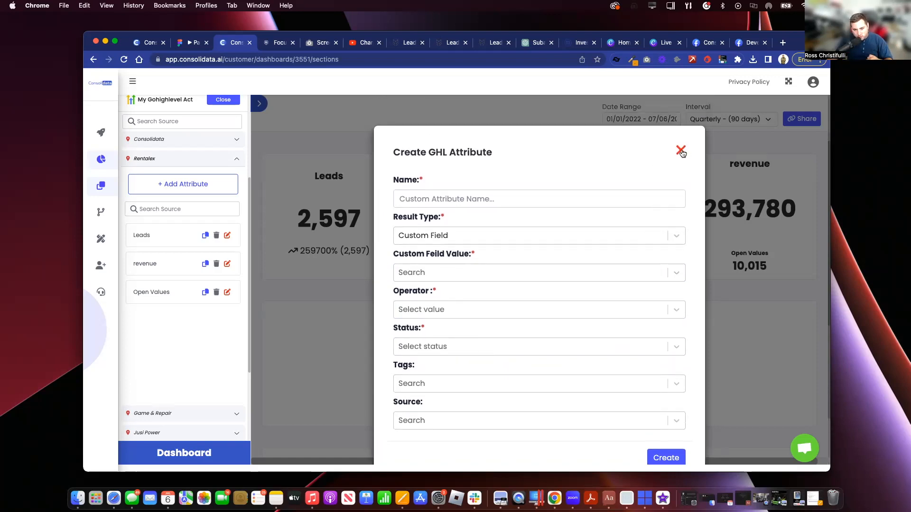
click(681, 152)
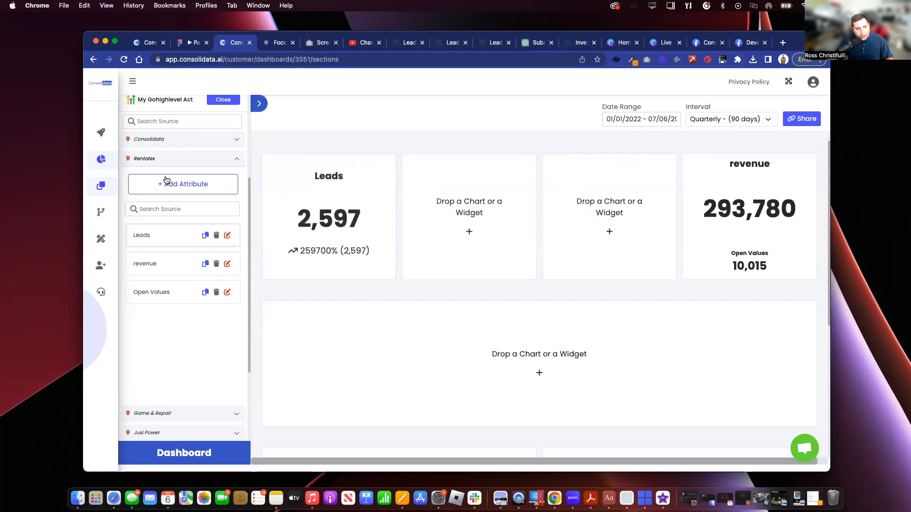
Create a Rentalex attribute named Deals Won with result type Count of opportunities and status Won.
scroll(168, 180, up, 4)
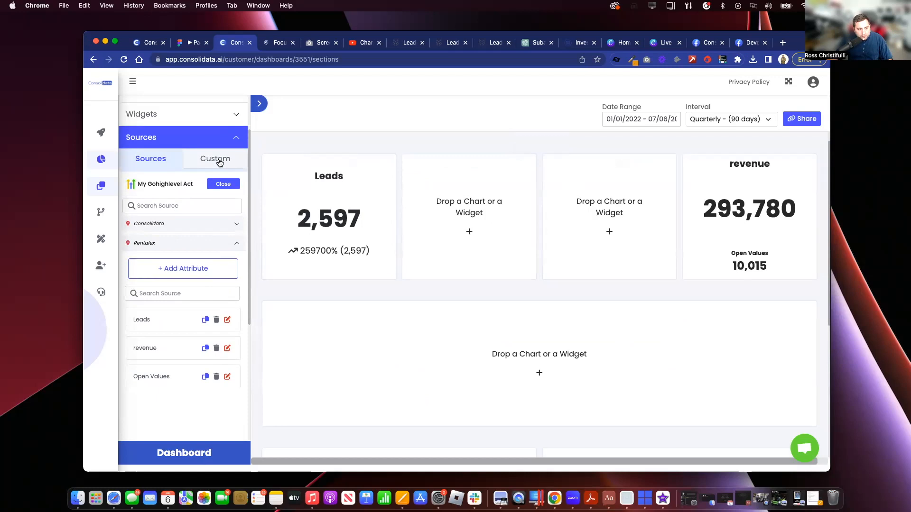
click(172, 269)
click(463, 236)
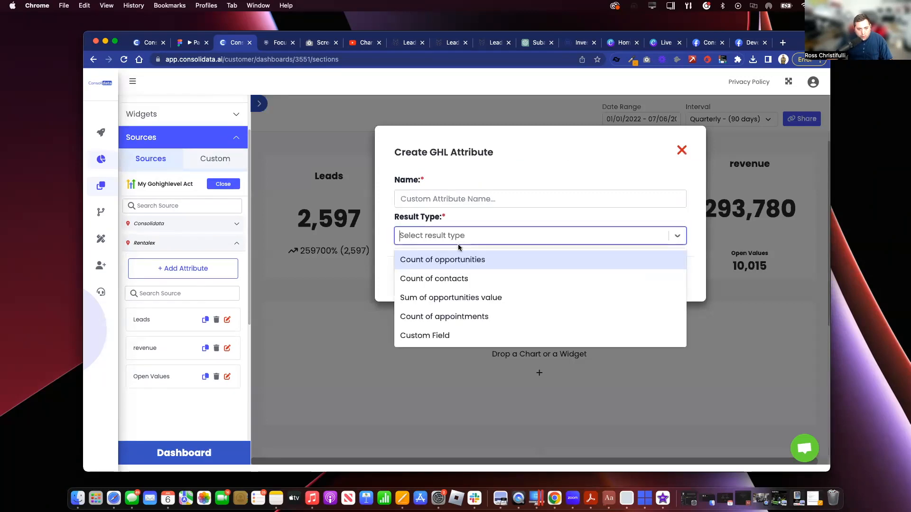
click(454, 259)
click(451, 274)
click(441, 333)
click(463, 199)
text(Deals Won)
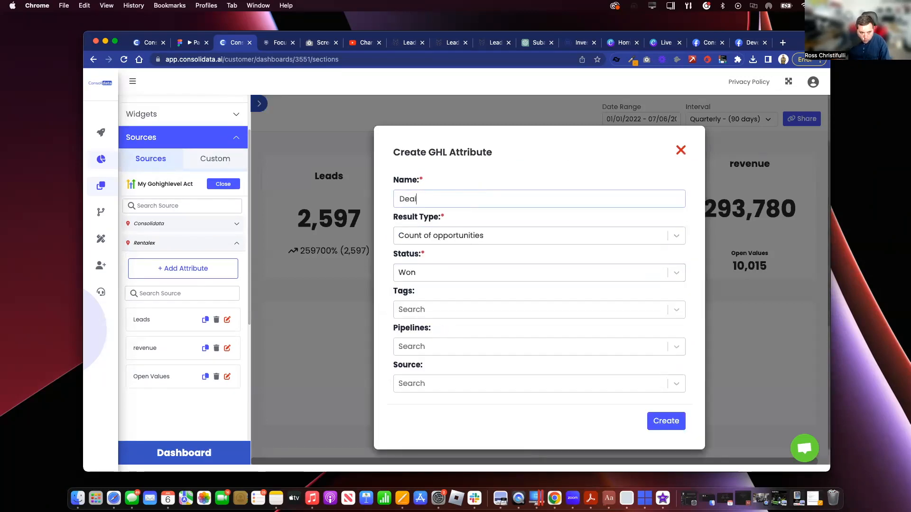
click(664, 421)
Place number charts in the two empty middle cells of the dashboard's first row.
scroll(212, 118, up, 3)
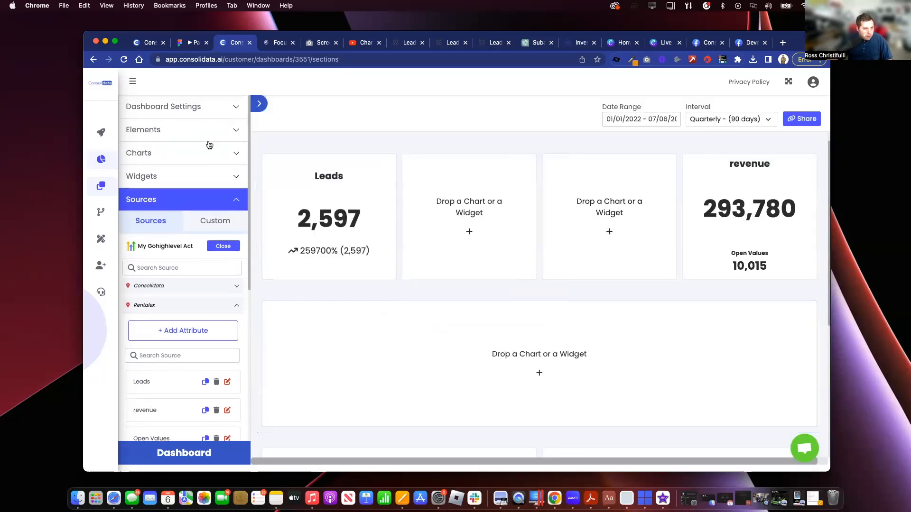
click(209, 148)
drag(207, 240, 610, 209)
drag(214, 261, 468, 233)
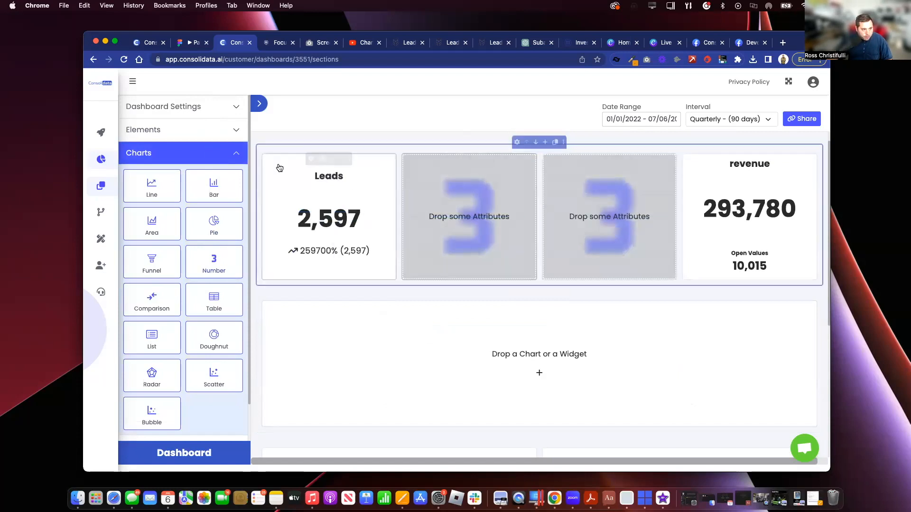
Assign the Rentalex Deals Won attribute to the number chart in the first row's second cell.
click(247, 154)
click(230, 199)
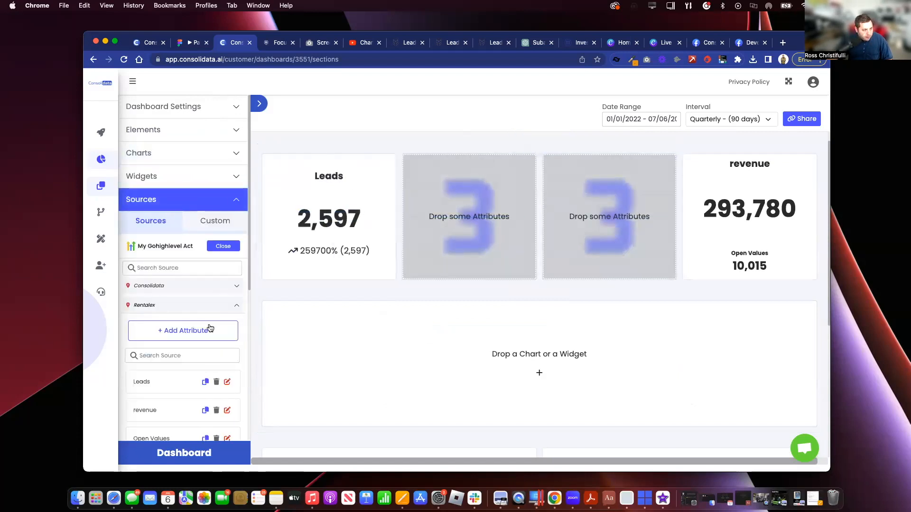
scroll(208, 326, down, 4)
drag(170, 285, 472, 240)
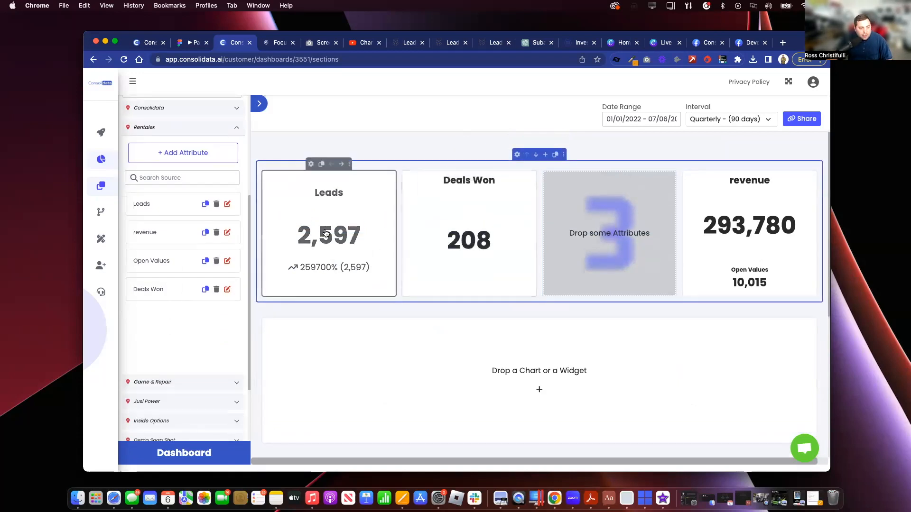
Start a new custom attribute and add Rentalex's Deals Won and revenue attributes as its inputs.
scroll(211, 241, up, 3)
scroll(210, 241, up, 1)
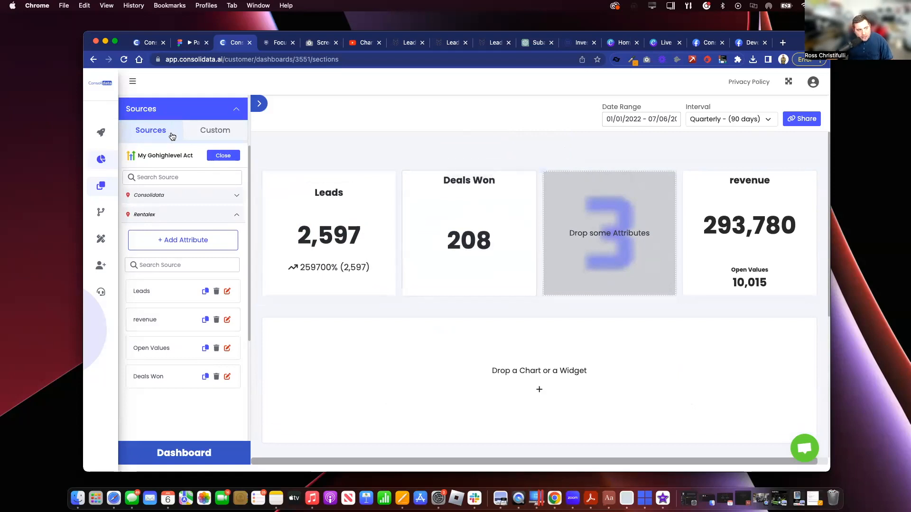
click(214, 134)
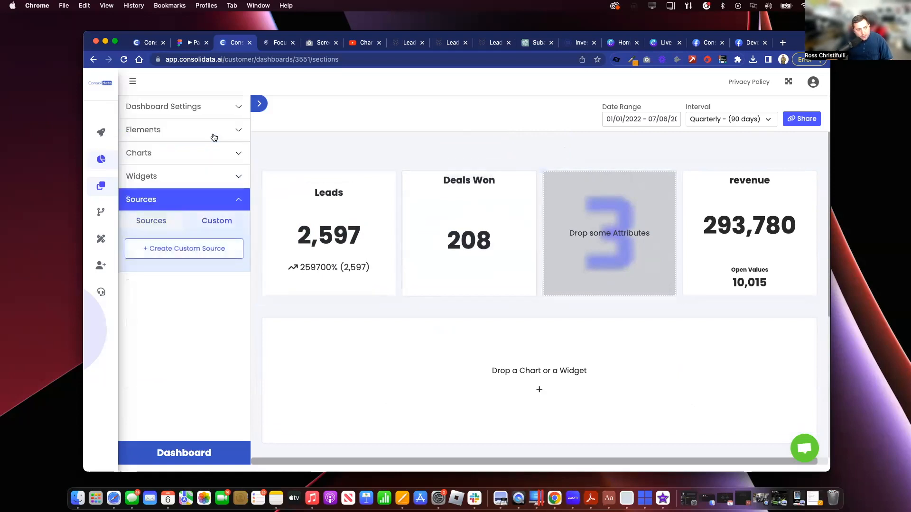
click(183, 249)
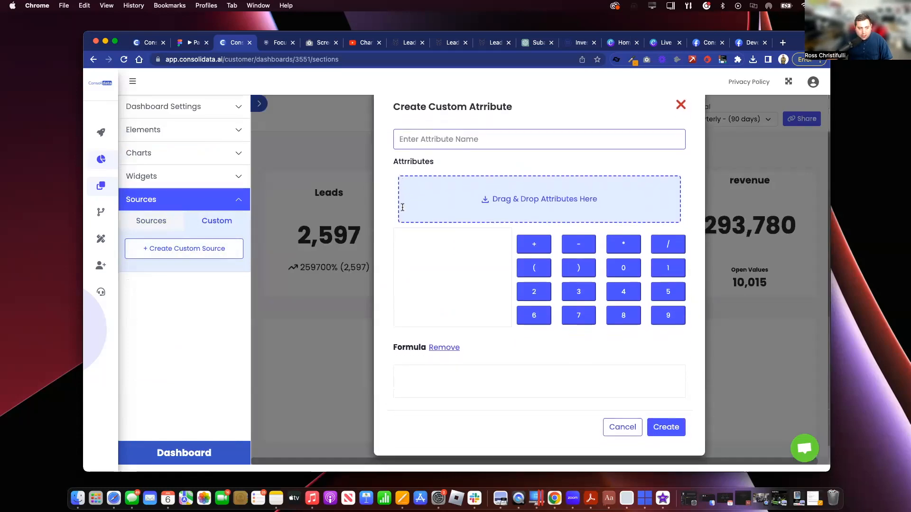
click(163, 226)
click(226, 245)
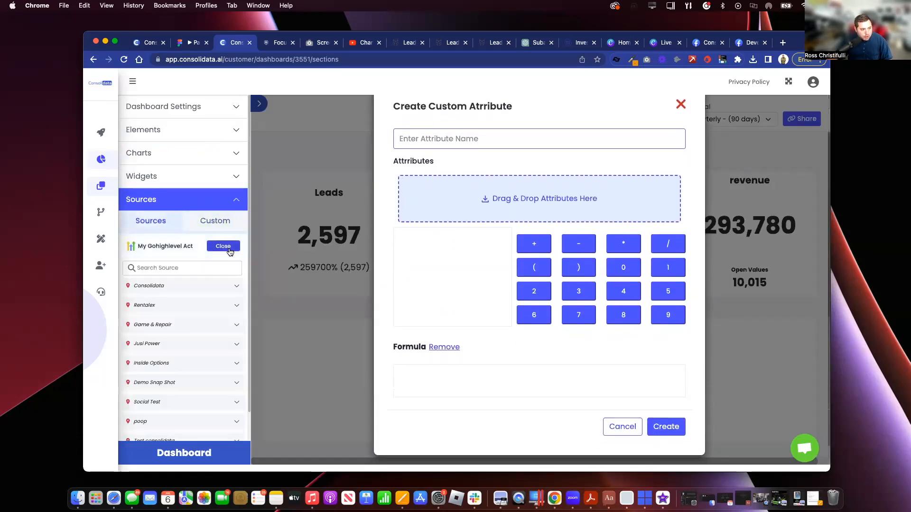
click(218, 306)
scroll(216, 322, down, 4)
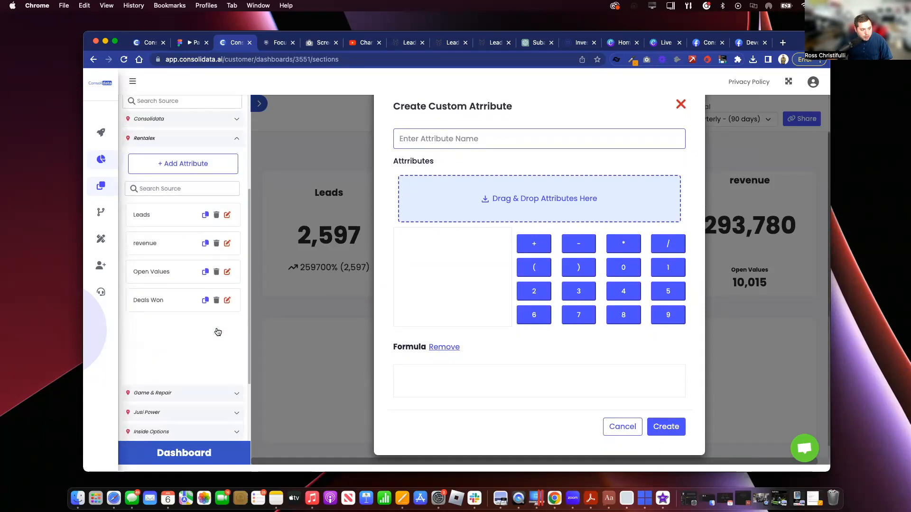
drag(157, 299, 490, 243)
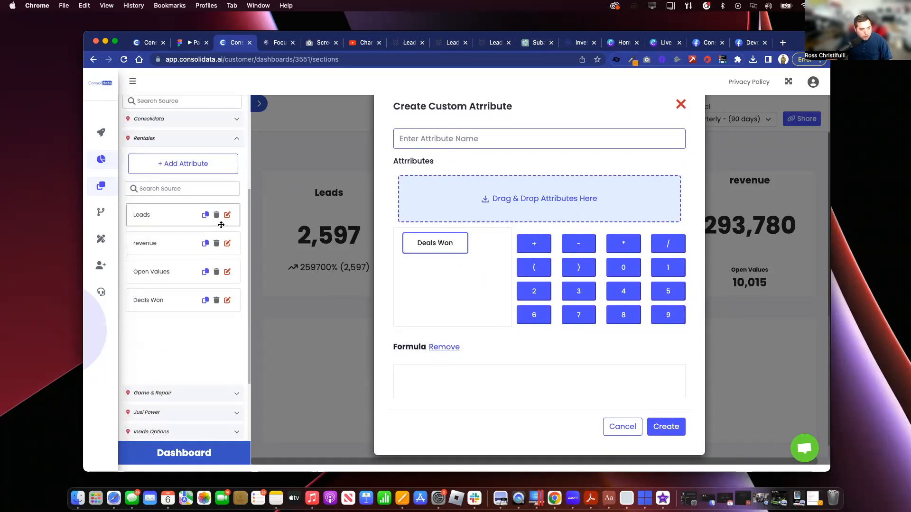
drag(163, 243, 451, 190)
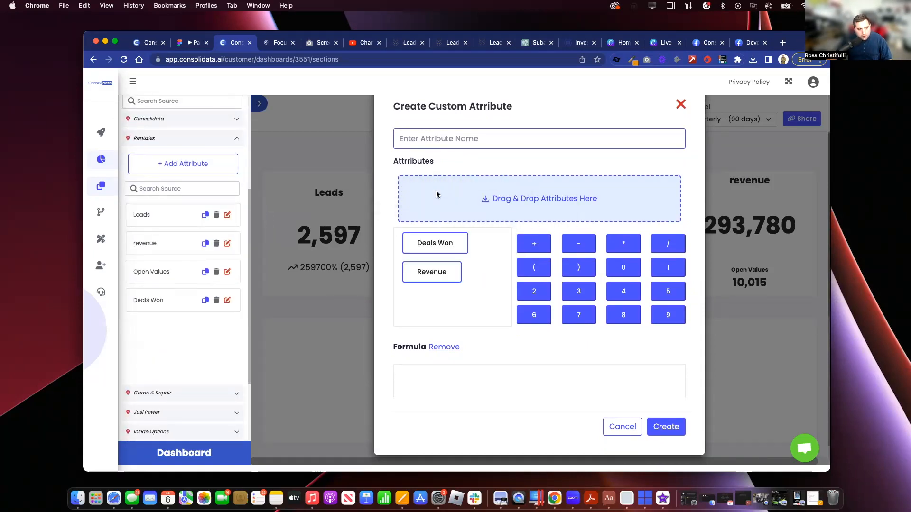
Build the formula revenue / Deals Won, name the custom attribute Average Sale, and create it.
click(431, 274)
click(653, 245)
click(426, 245)
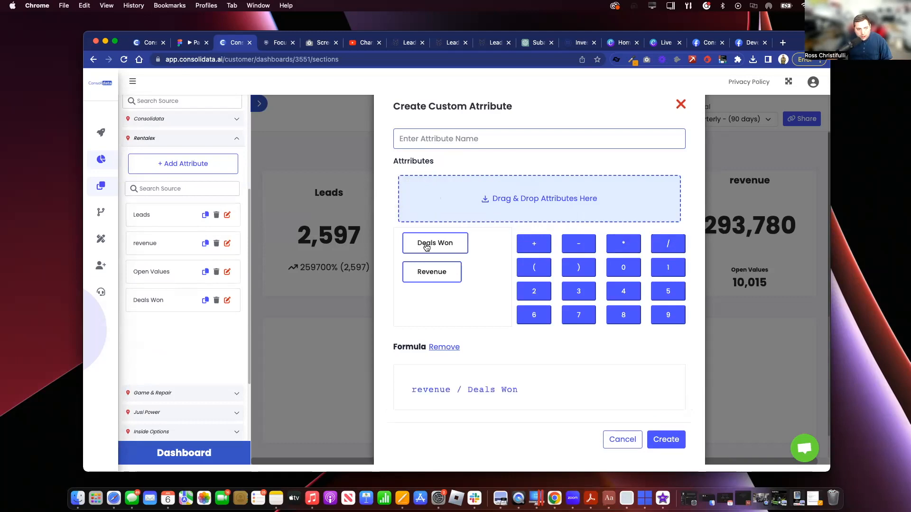
click(453, 138)
text(Aver)
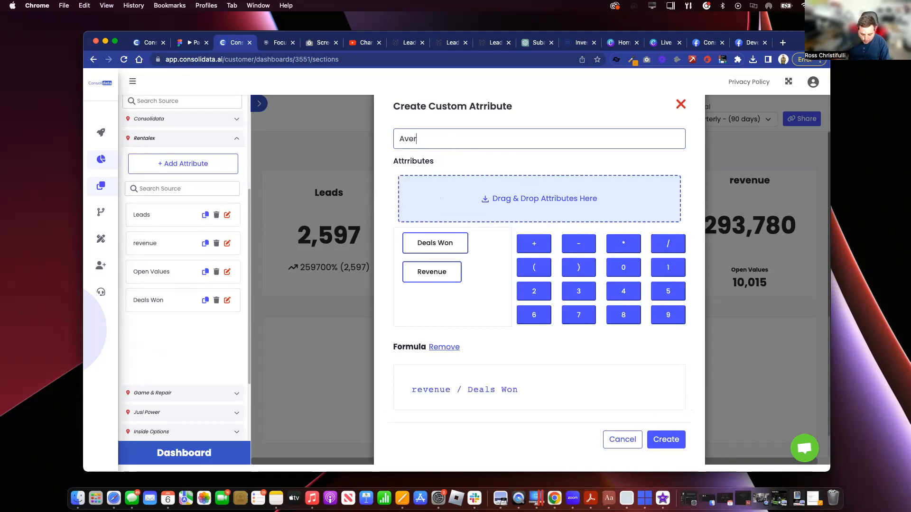
text(age Sale)
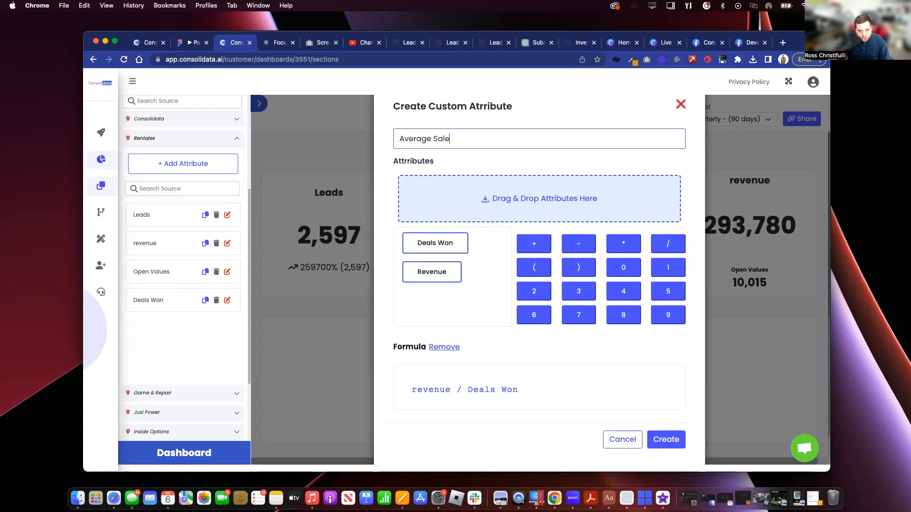
click(658, 437)
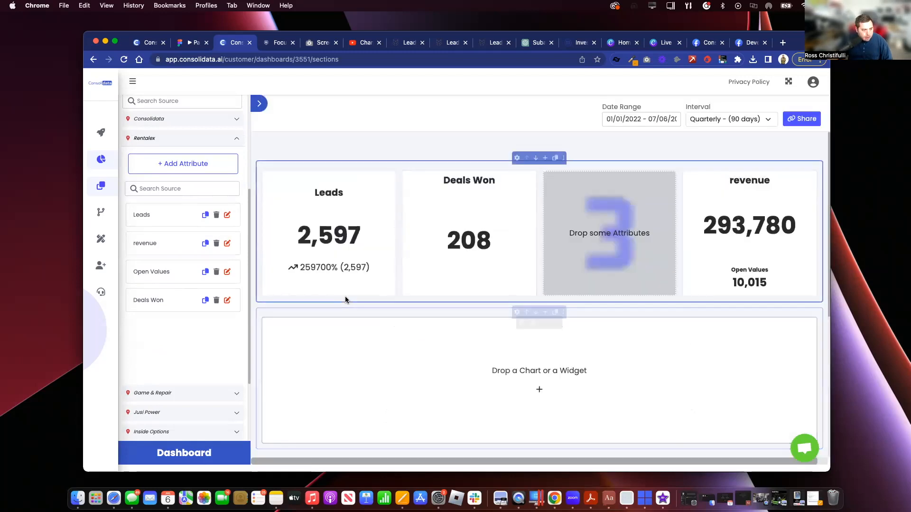
Assign the custom Average Sale attribute to the empty number chart in the first row's third cell.
scroll(190, 213, up, 5)
click(215, 220)
drag(178, 292, 622, 216)
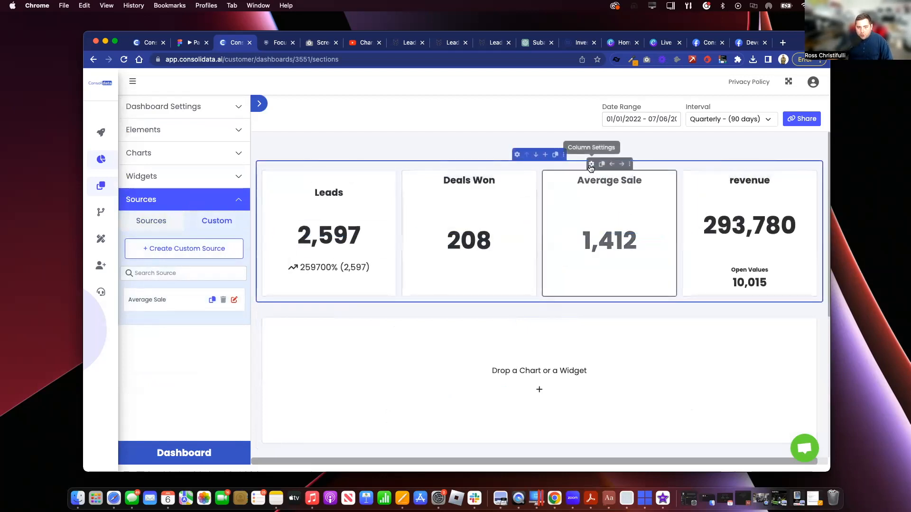
Upload the blue gradient "Untitled design" PNG from Downloads as the Average Sale card's background image.
click(591, 165)
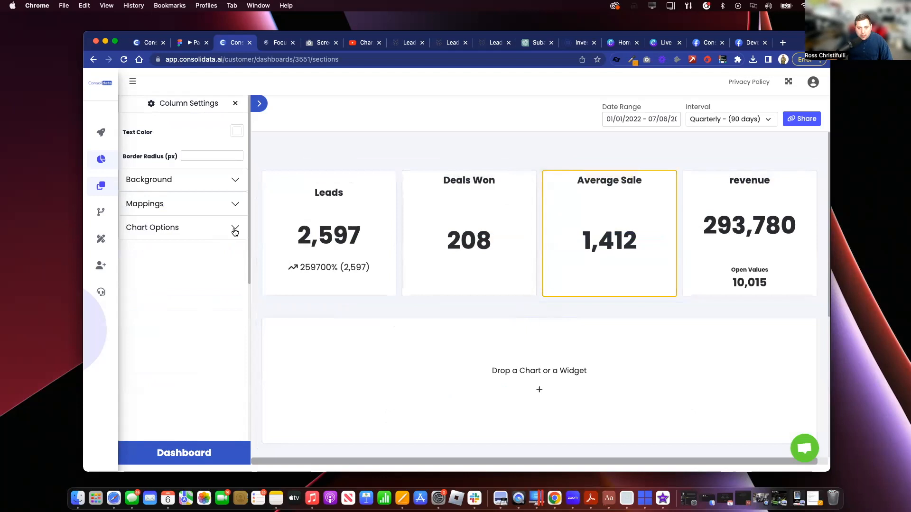
click(235, 229)
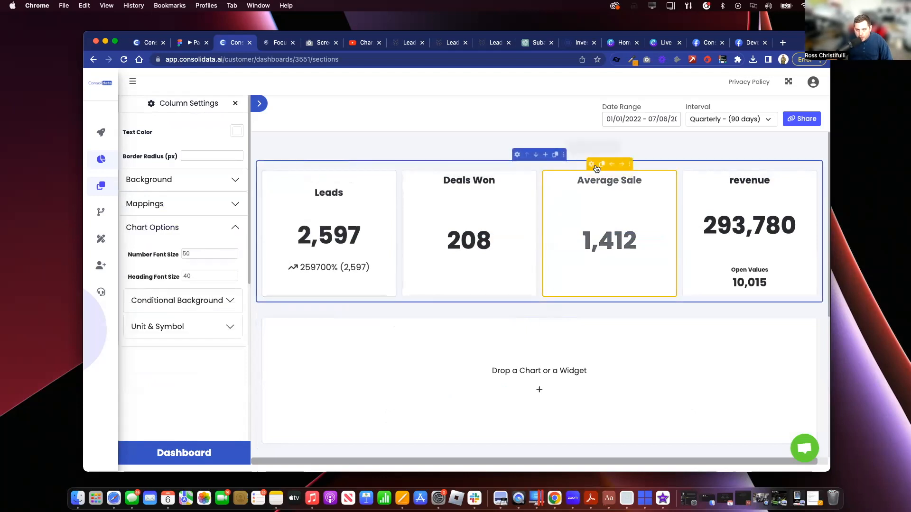
click(590, 165)
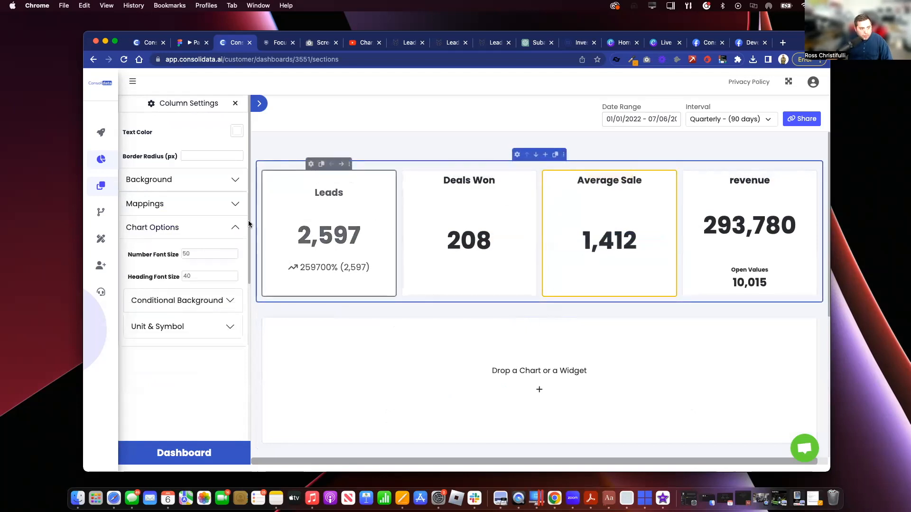
click(223, 187)
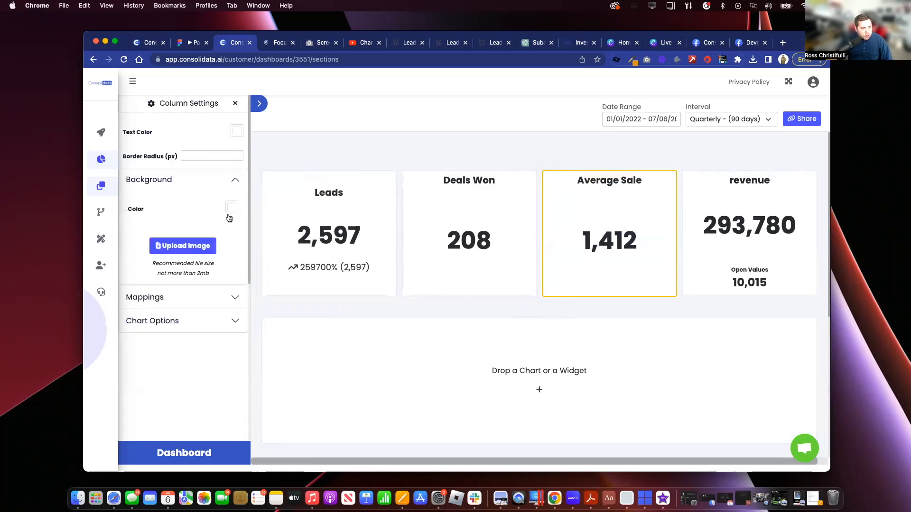
click(192, 246)
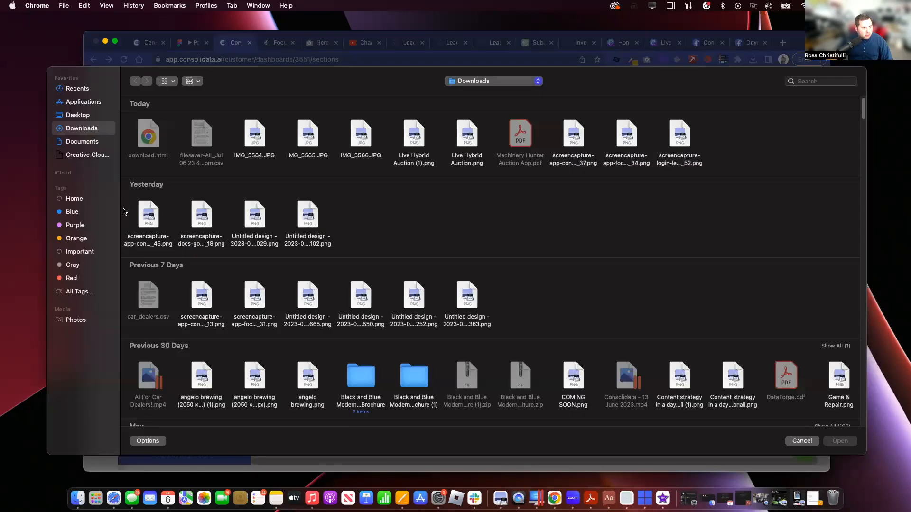
double_click(467, 296)
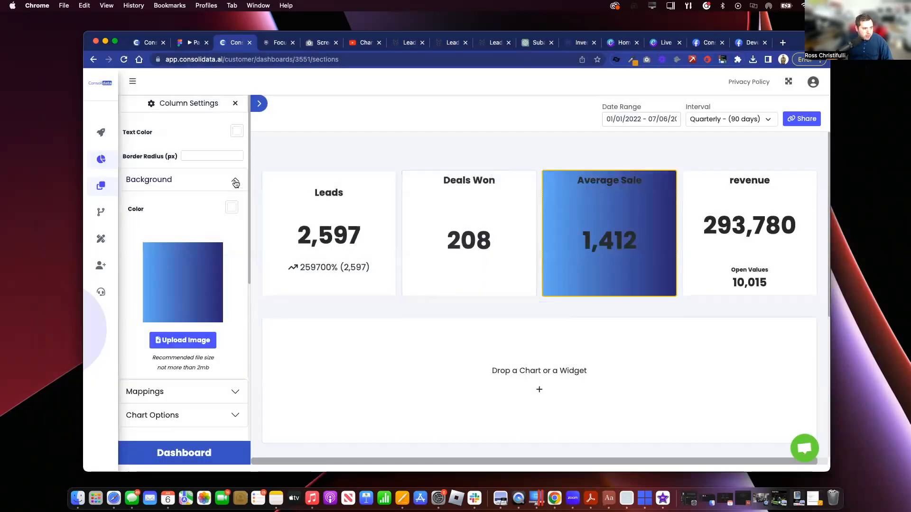
Set the Average Sale card's text color to white and its border radius to 20 px.
click(234, 179)
click(237, 131)
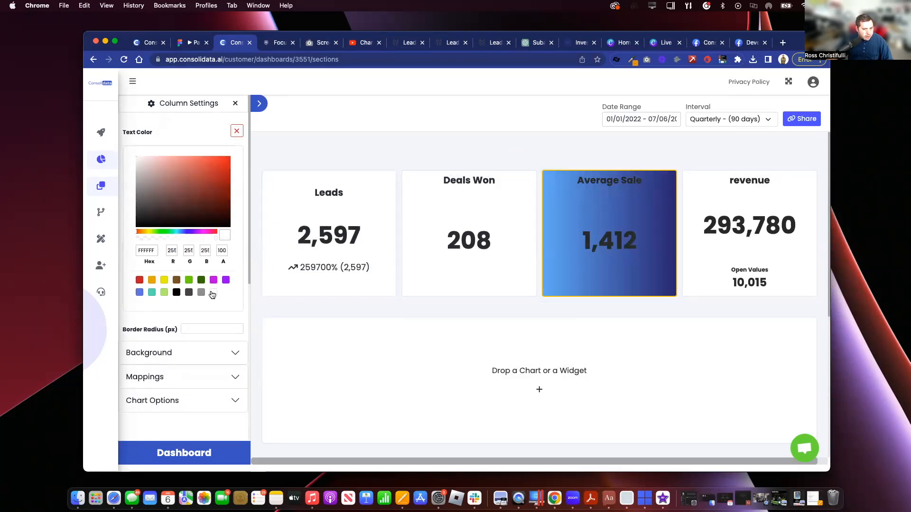
click(212, 293)
click(236, 132)
click(224, 155)
text(20)
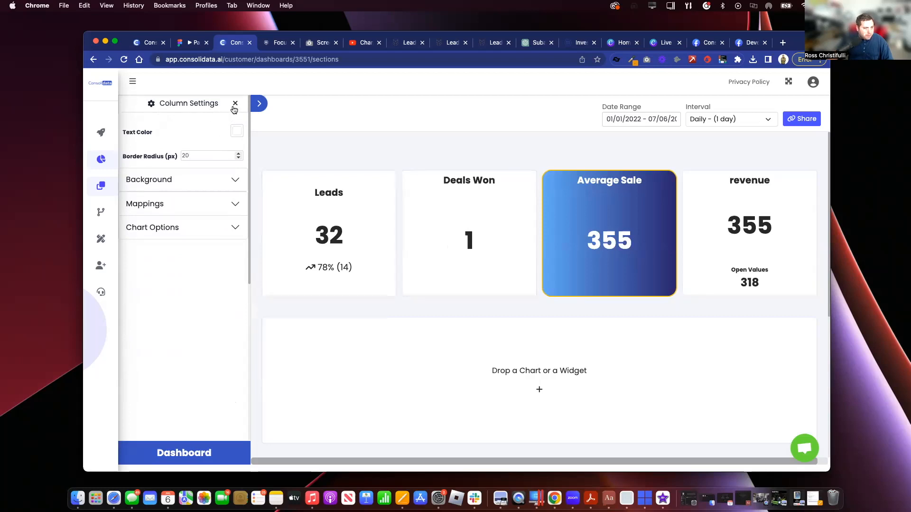
Look through the Average Sale card's background, mapping, chart and conditional background options.
click(225, 187)
click(225, 185)
click(220, 202)
click(220, 203)
click(217, 228)
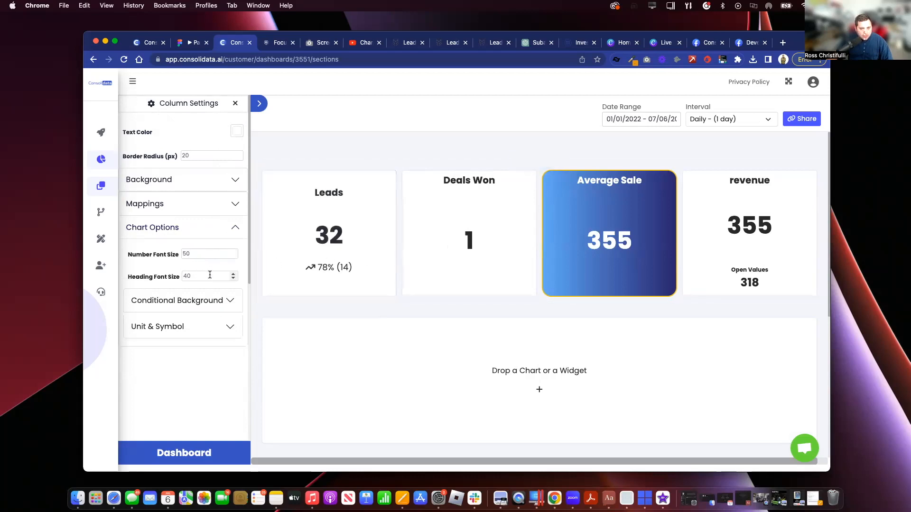
click(208, 304)
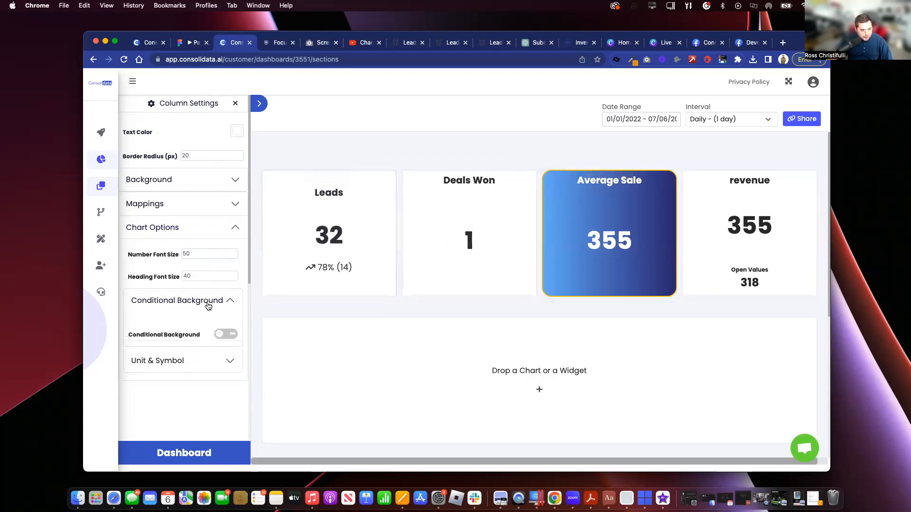
click(209, 305)
click(212, 307)
Try a conditional background on the Average Sale card that turns red for values below 500, and switch it off again.
click(220, 336)
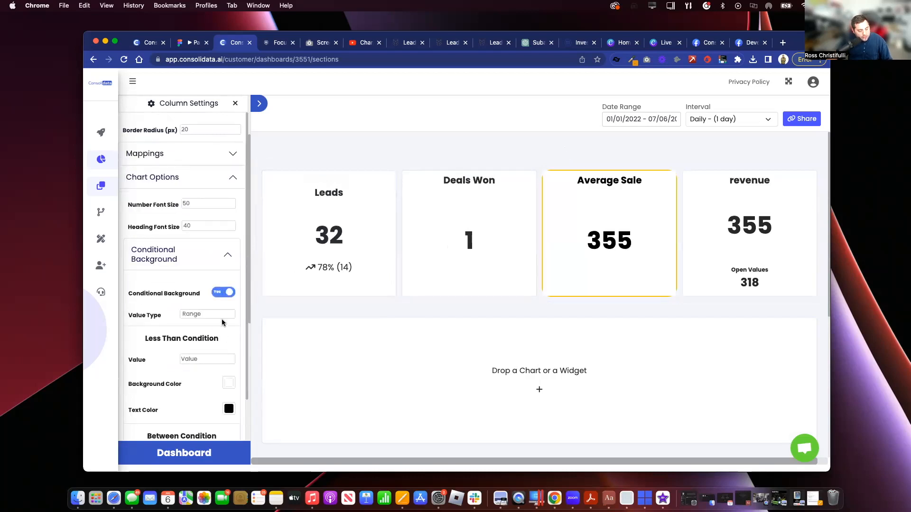
scroll(212, 320, down, 4)
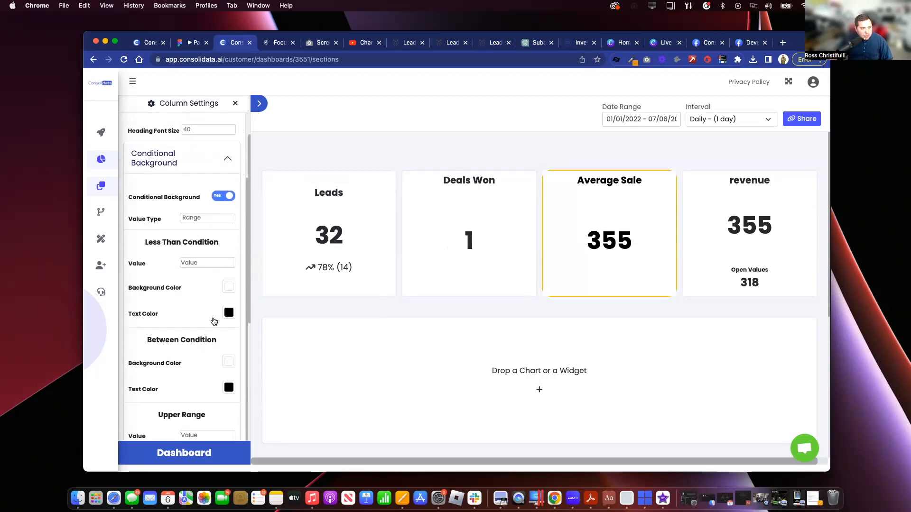
click(201, 226)
text(500)
click(229, 250)
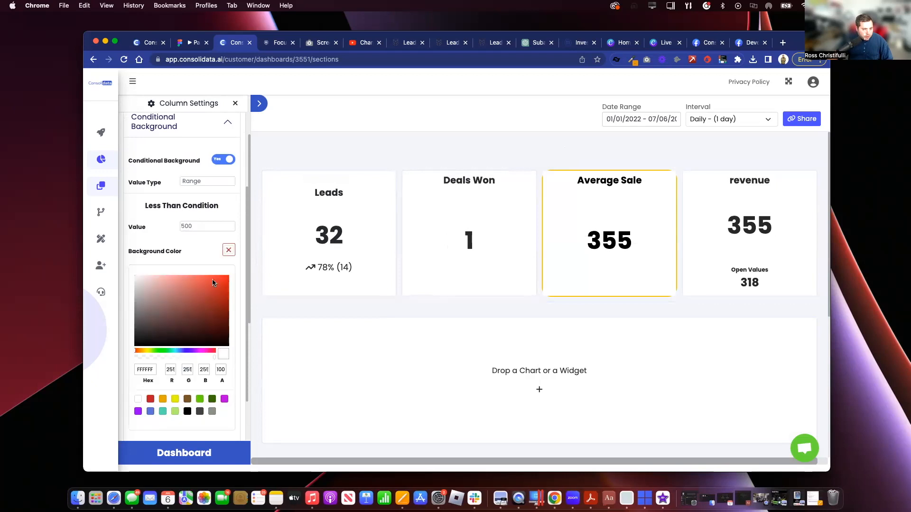
click(228, 280)
click(228, 254)
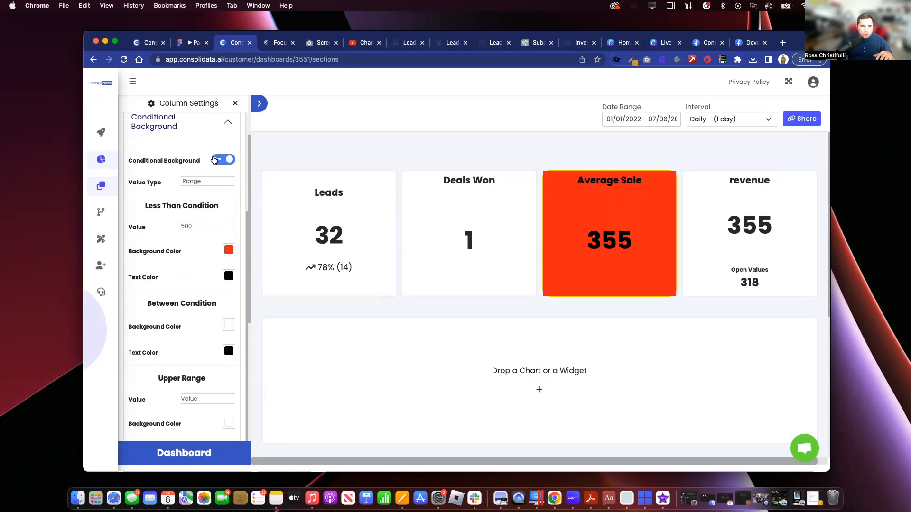
click(217, 158)
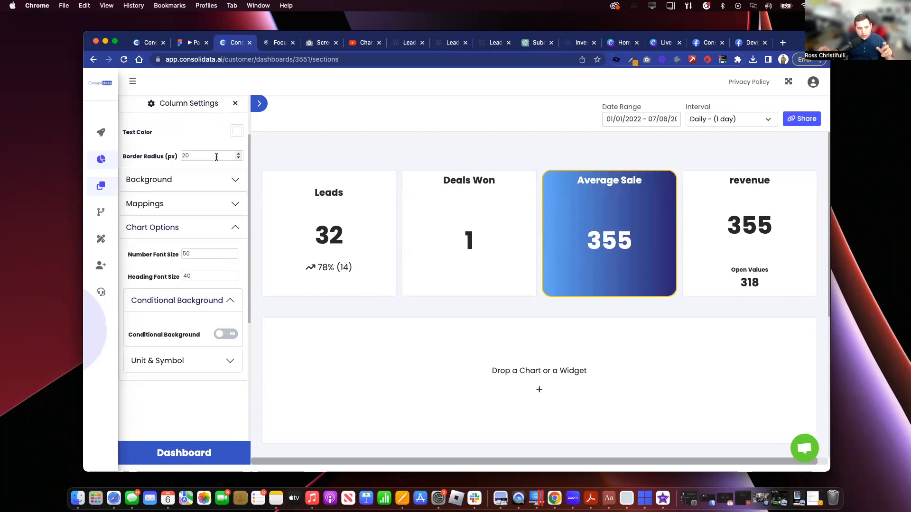
click(205, 298)
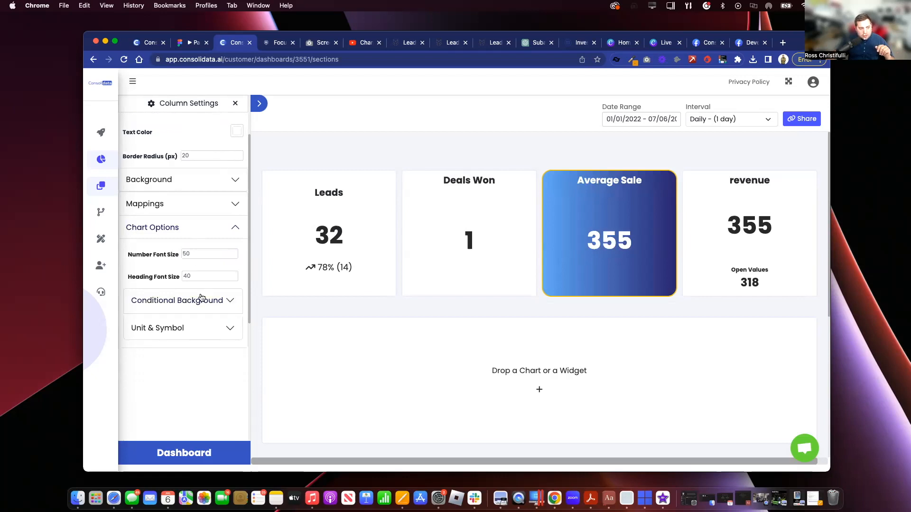
Turn on decimals and the unit symbol for the Average Sale card's number.
click(228, 333)
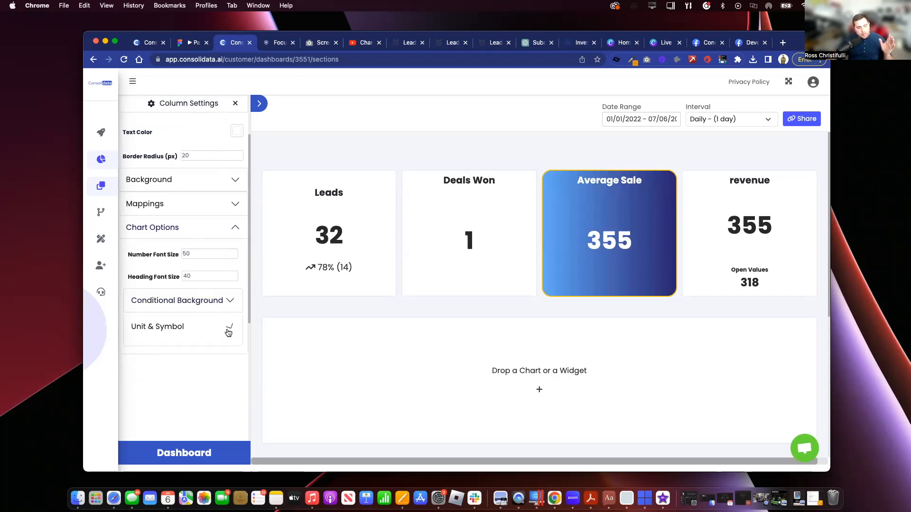
scroll(198, 332, down, 3)
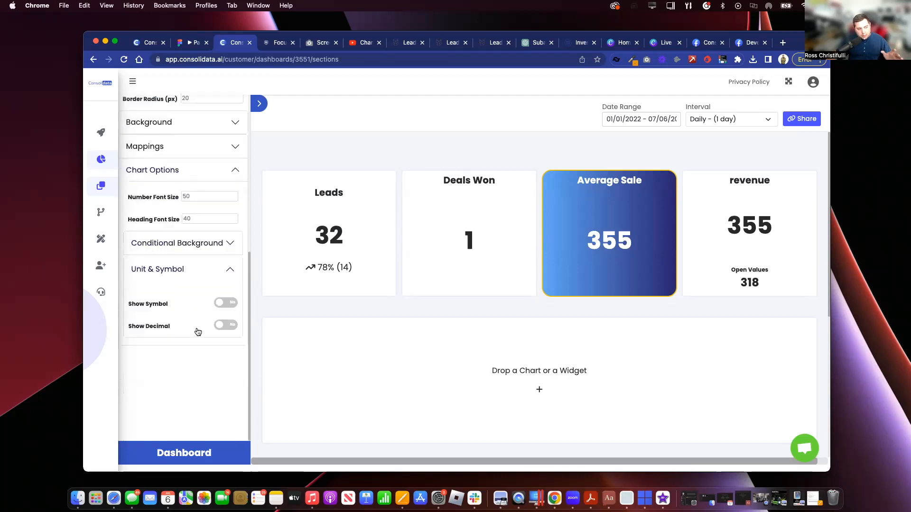
click(222, 325)
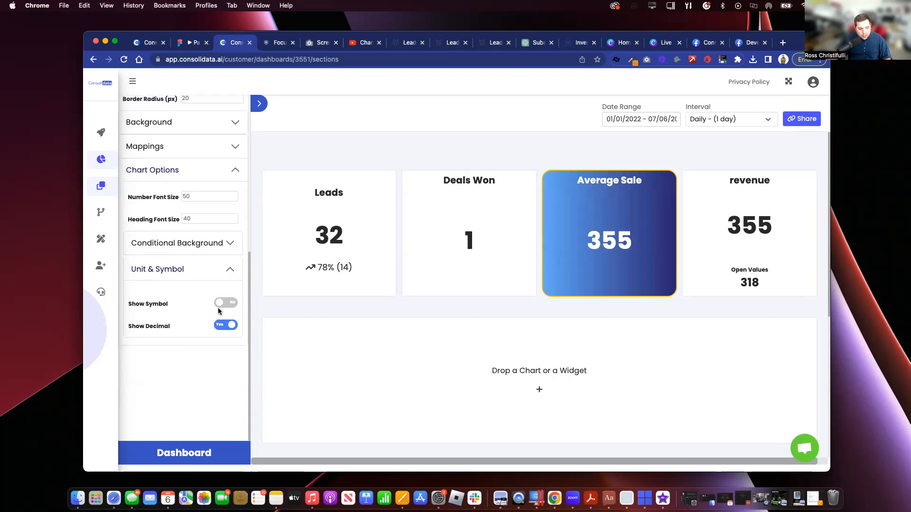
click(230, 306)
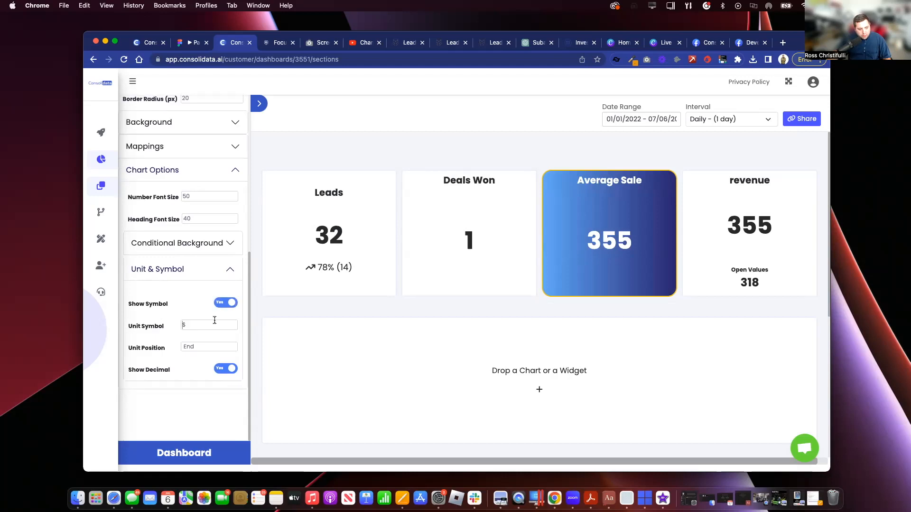
Try $ as the Average Sale card's unit symbol and clear it again.
click(215, 320)
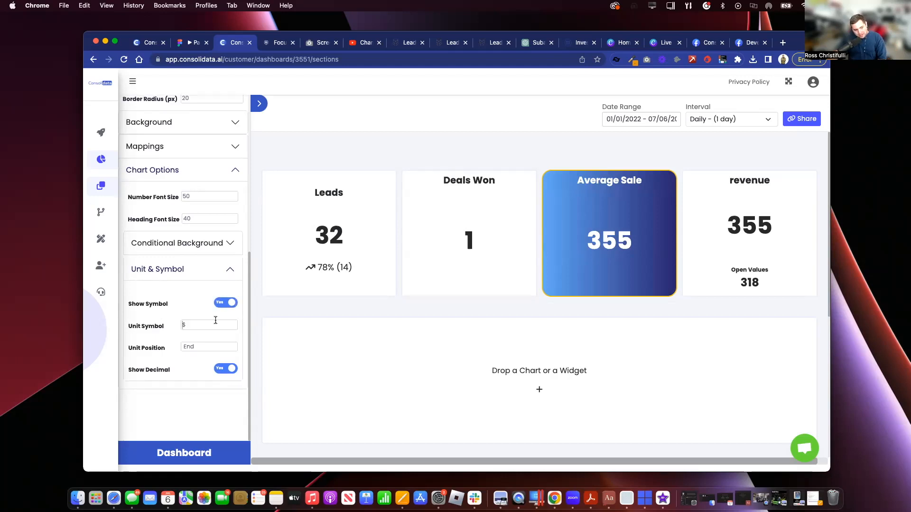
text($)
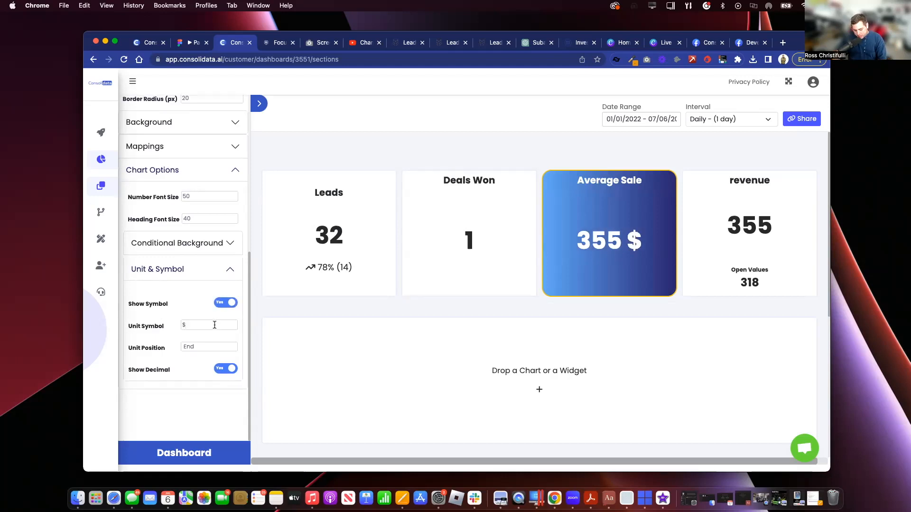
key(BackSpace)
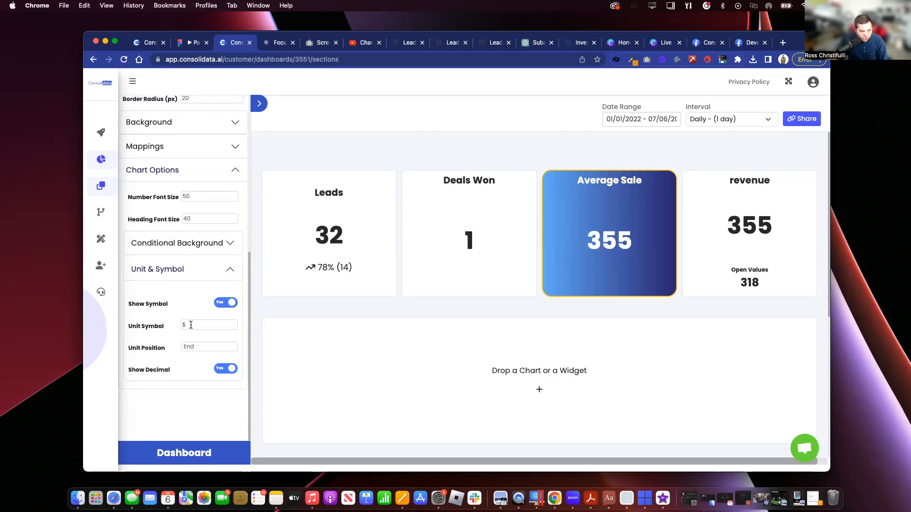
Set the Average Sale card's unit symbol to $ and its unit position to Start.
text($)
click(194, 347)
click(195, 337)
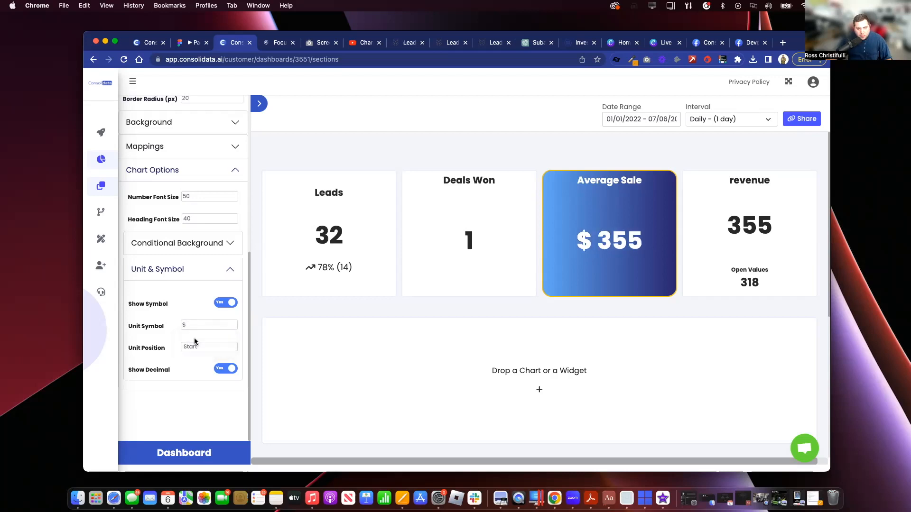
Look over the revenue card's chart options and return to the dashboard's custom sources.
mouse_move(811, 240)
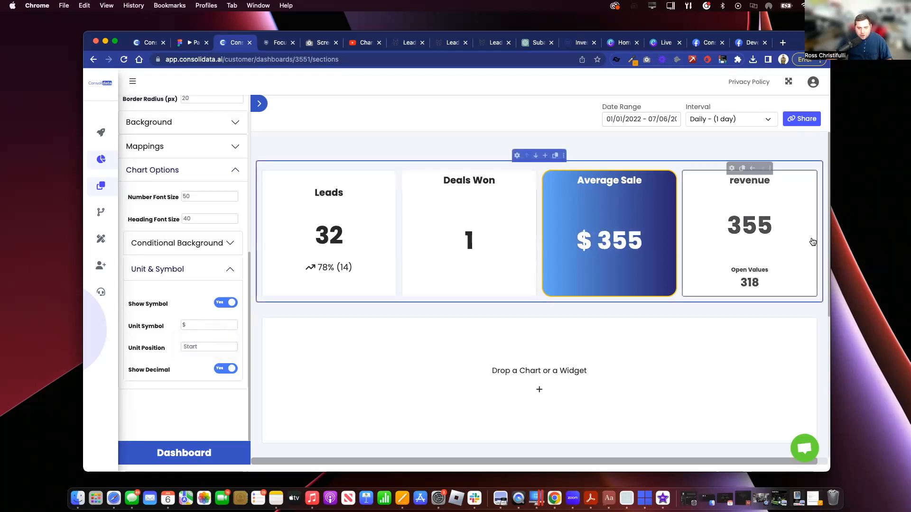
click(731, 166)
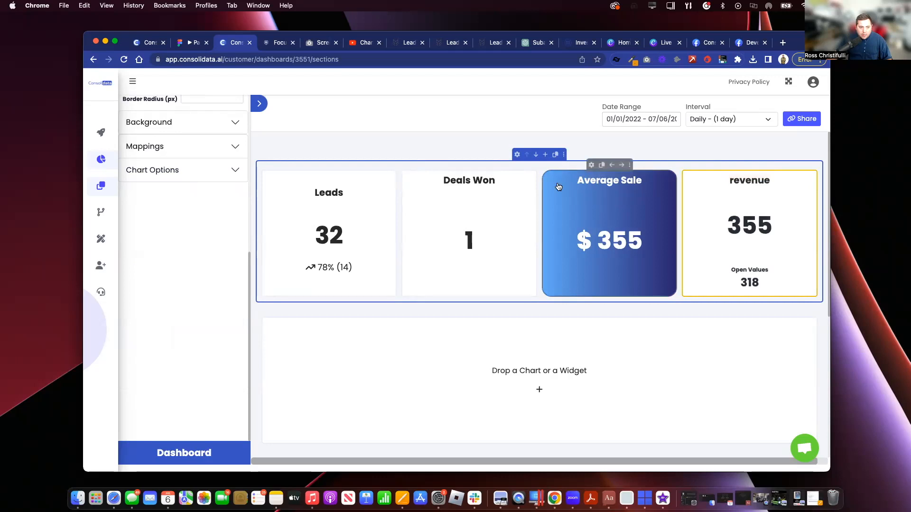
click(229, 176)
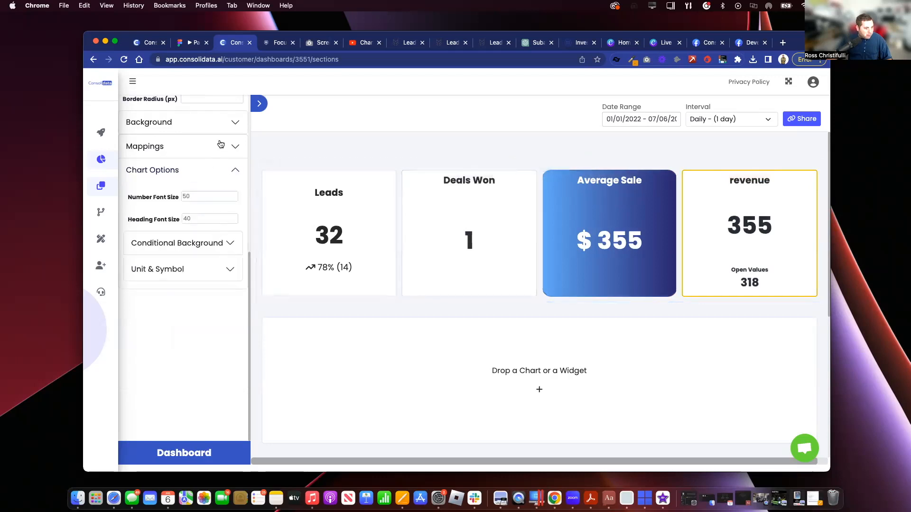
scroll(226, 137, up, 2)
click(233, 103)
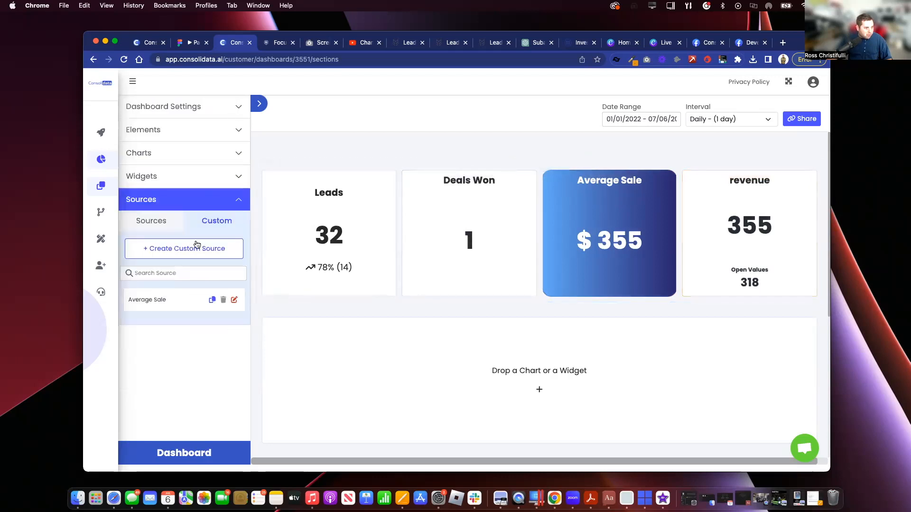
Drop the custom Average Sale source onto its card and reapply the dashboard's date range starting 01/01/2022.
drag(168, 299, 579, 233)
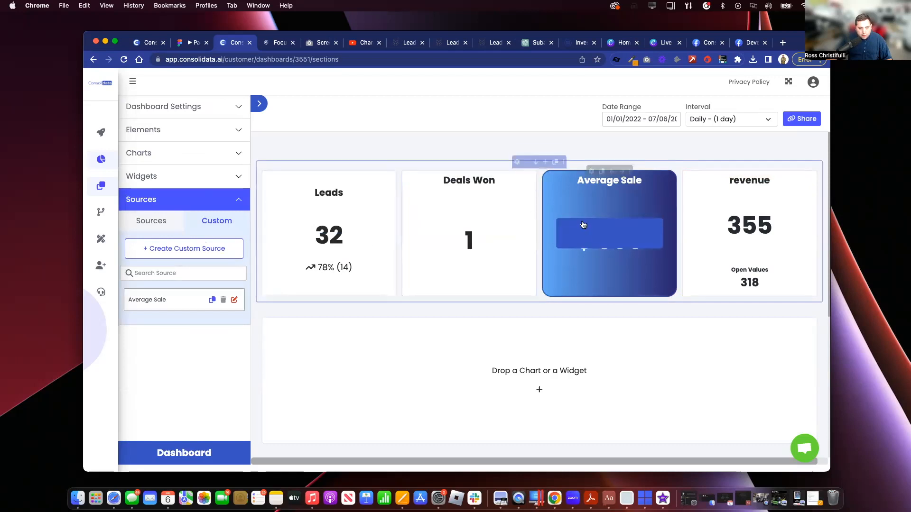
click(638, 119)
click(629, 139)
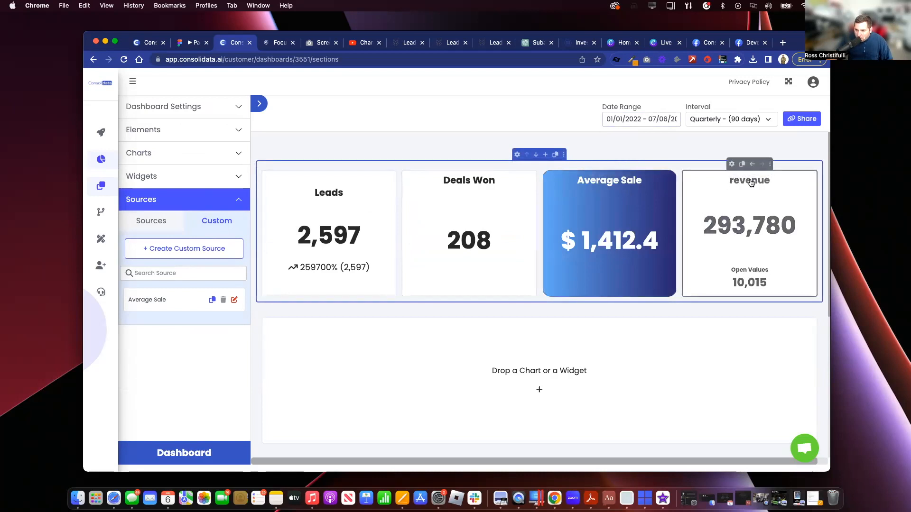
Rename the revenue card's first mapping label to "Revenue" with a capital R.
click(731, 165)
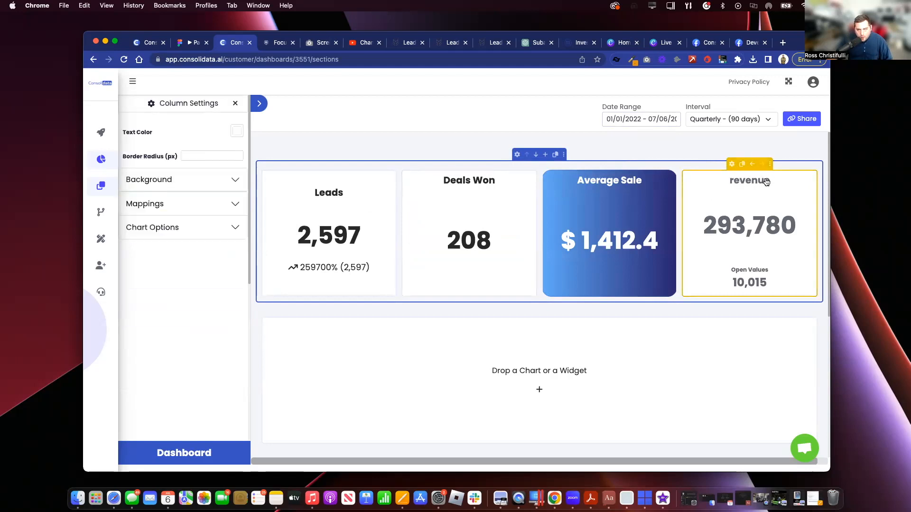
click(235, 204)
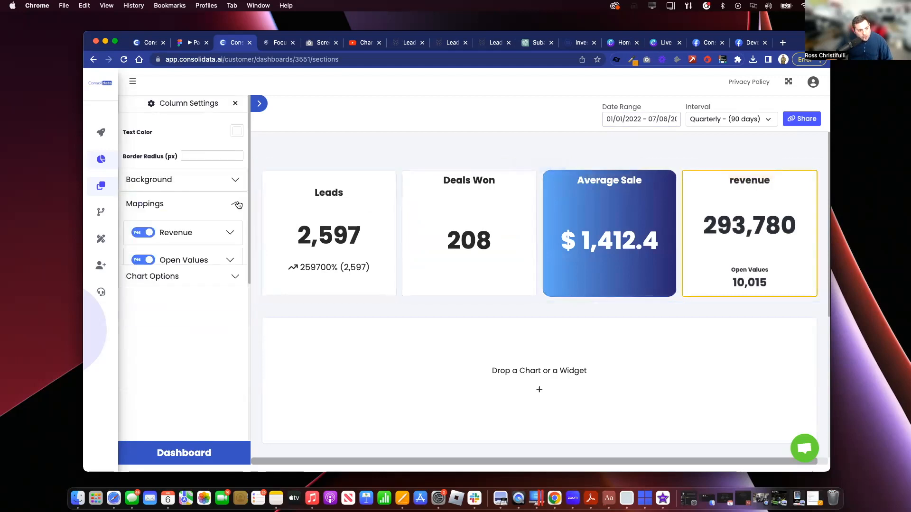
click(219, 229)
click(185, 259)
key(BackSpace)
text(Revenue)
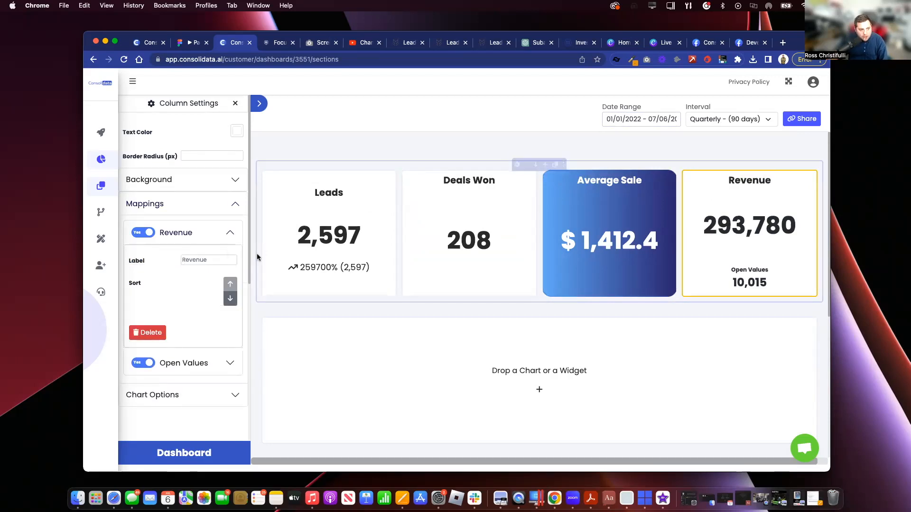
Try adding an extra word to the Revenue mapping's label and remove it again.
text( Poop)
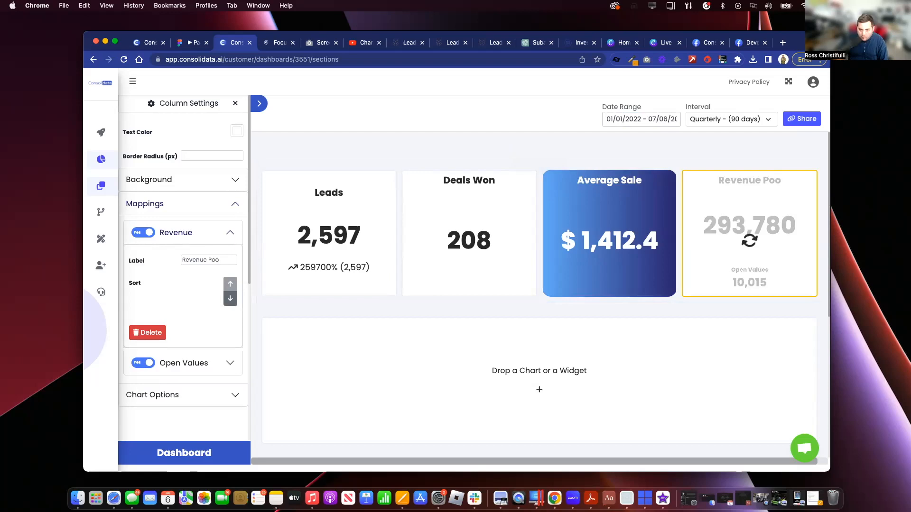
key(BackSpace)
key(BackSpace)
key(BackSpace)
key(BackSpace)
key(BackSpace)
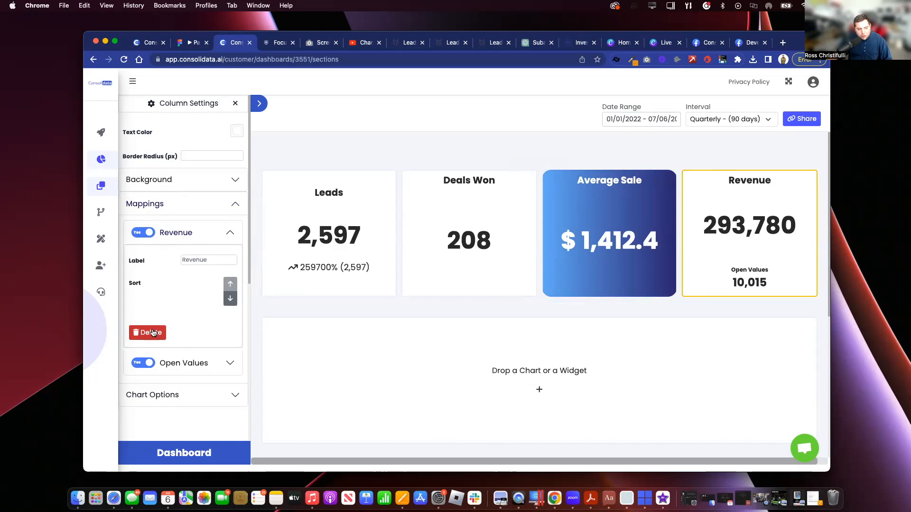
Show decimals and a $ unit symbol at the Start position on the Revenue card's main number.
click(211, 232)
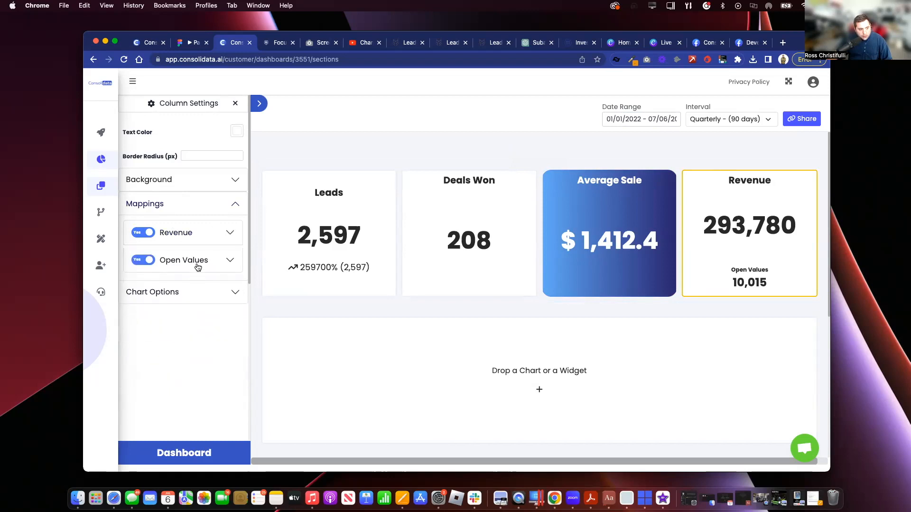
click(199, 289)
click(199, 328)
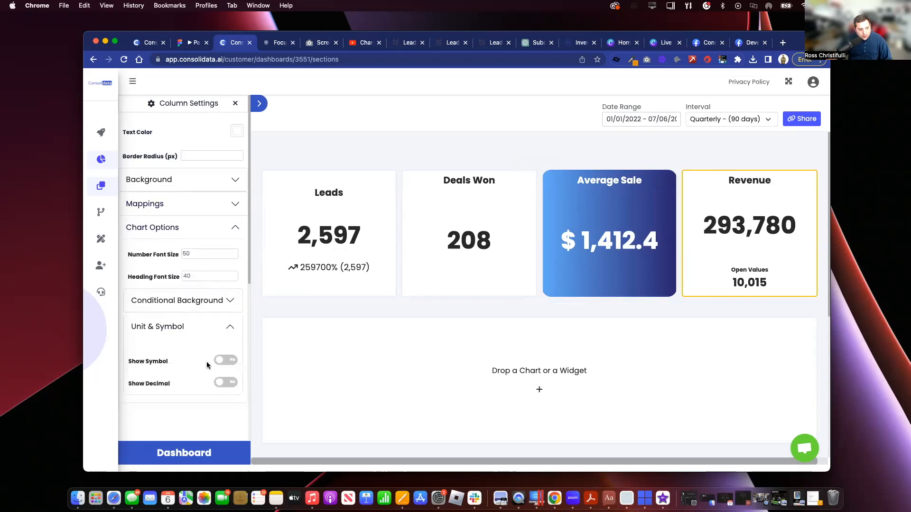
click(221, 381)
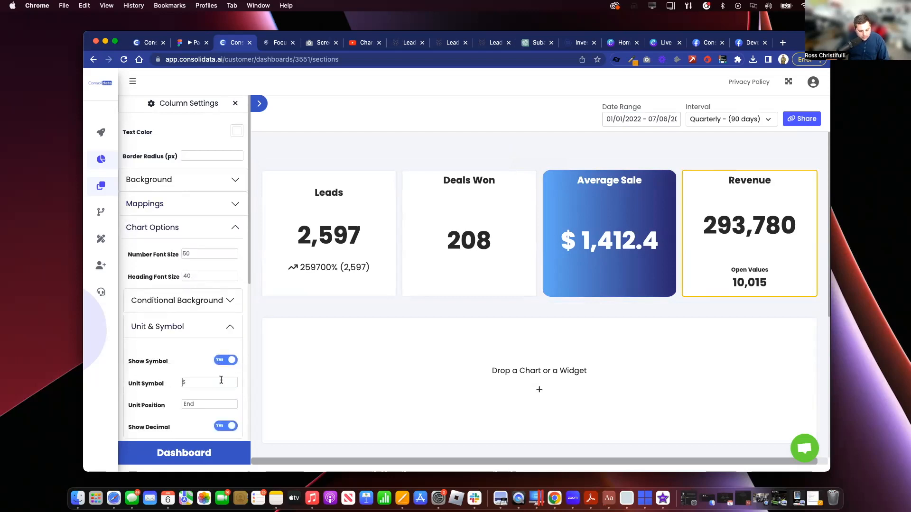
click(215, 404)
click(214, 395)
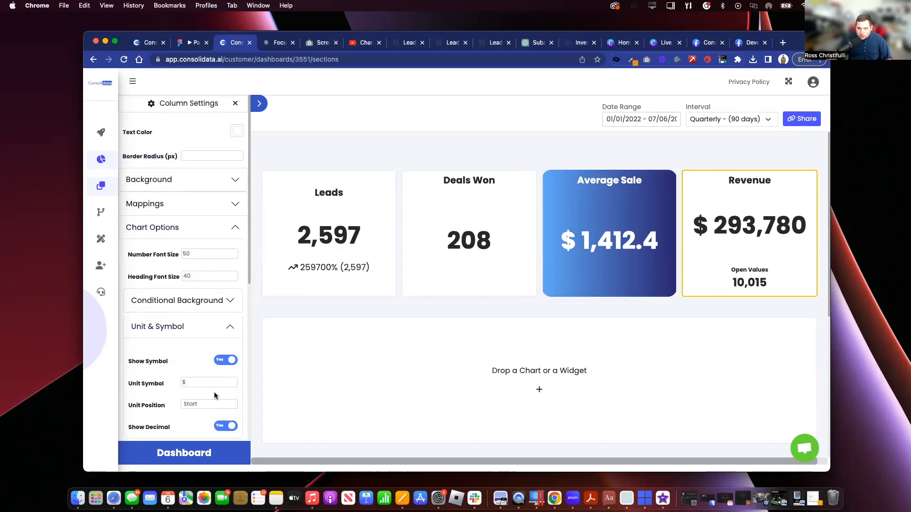
click(224, 323)
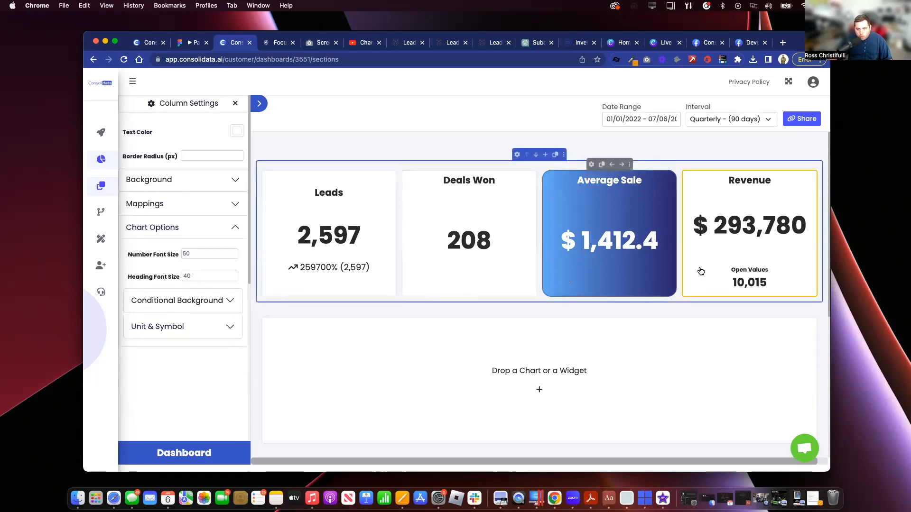
Turn on decimals and the $ symbol for the Revenue card's Open Values mapping, with the unit position at Start.
click(231, 204)
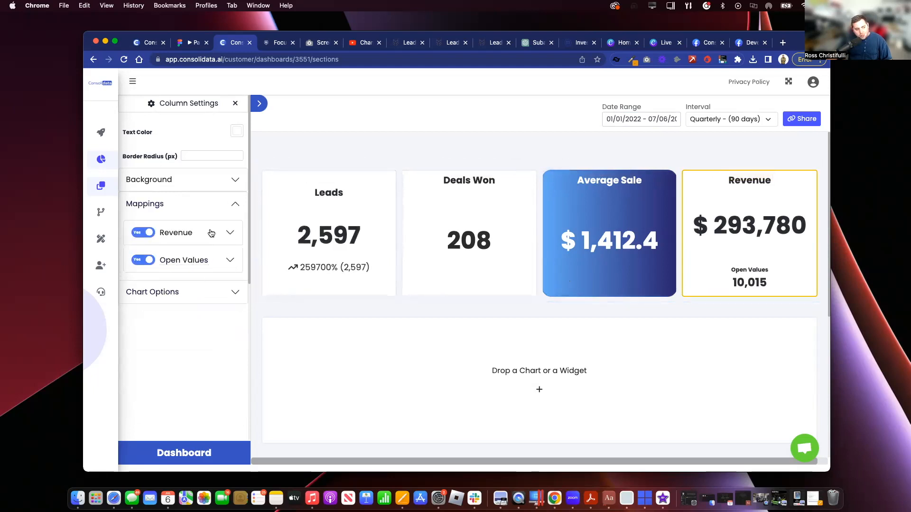
click(229, 260)
scroll(218, 273, down, 1)
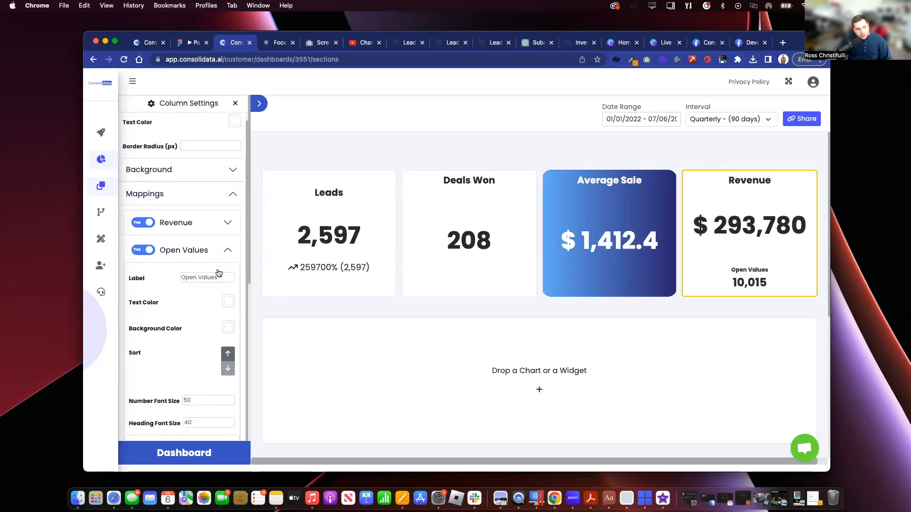
scroll(218, 273, down, 5)
click(166, 417)
scroll(165, 417, down, 3)
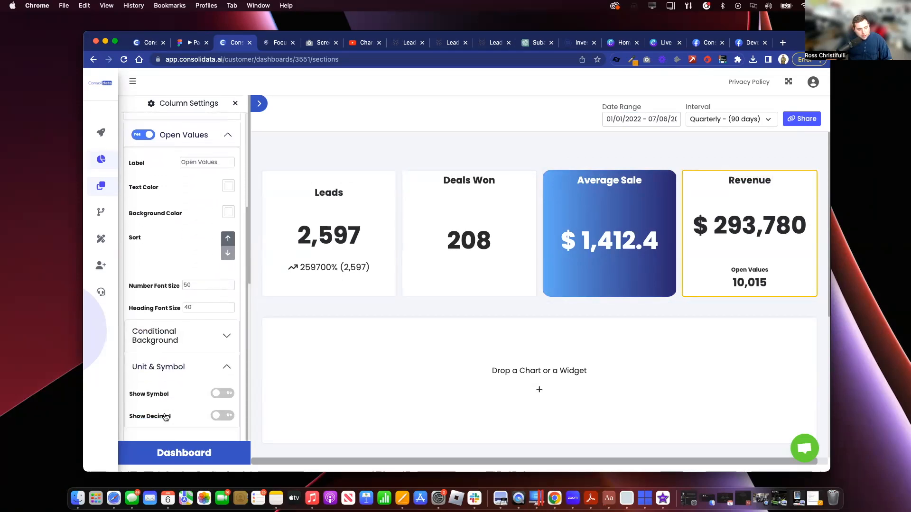
click(223, 415)
click(222, 394)
scroll(228, 401, down, 2)
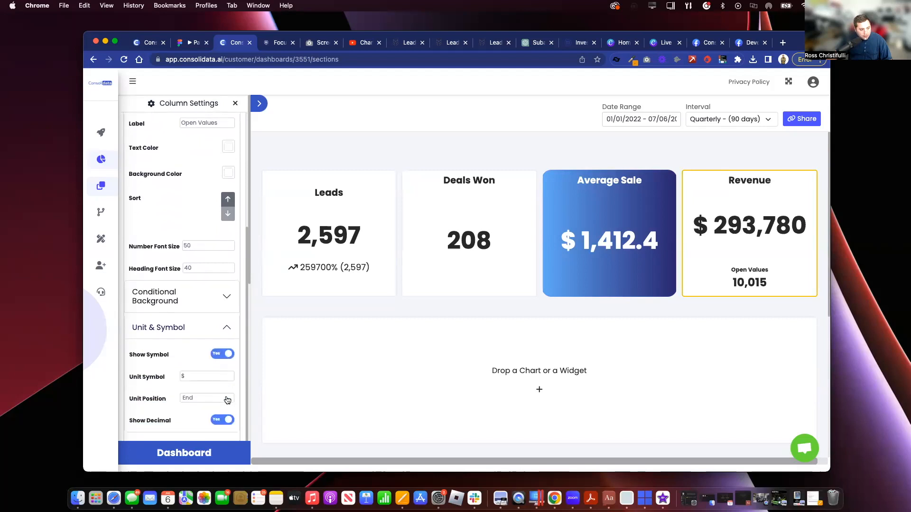
click(206, 394)
click(206, 383)
Give the Revenue card's Open Values mapping a blue background and white text.
scroll(204, 210, up, 4)
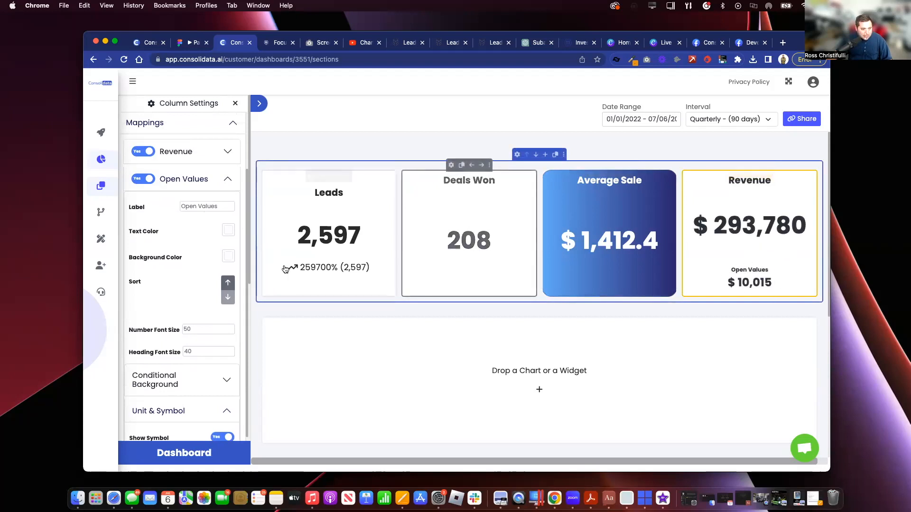
click(228, 256)
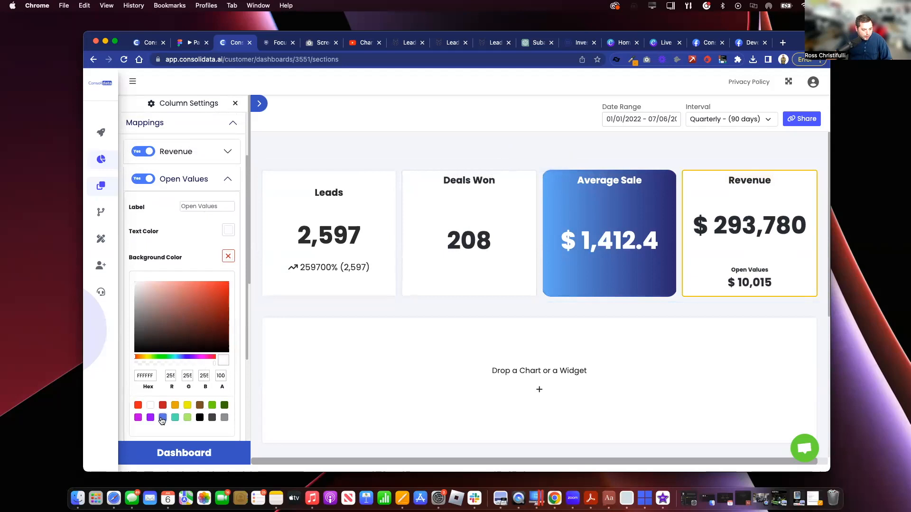
click(162, 421)
click(228, 256)
click(229, 230)
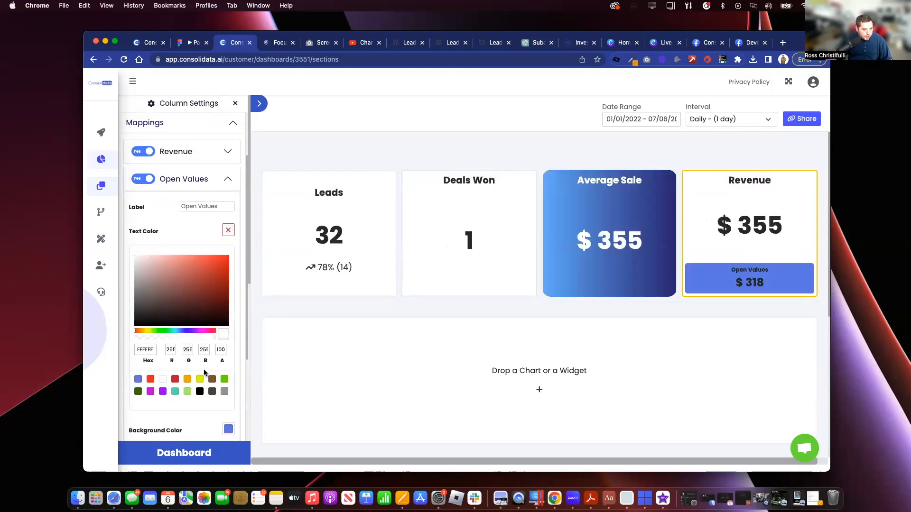
click(163, 381)
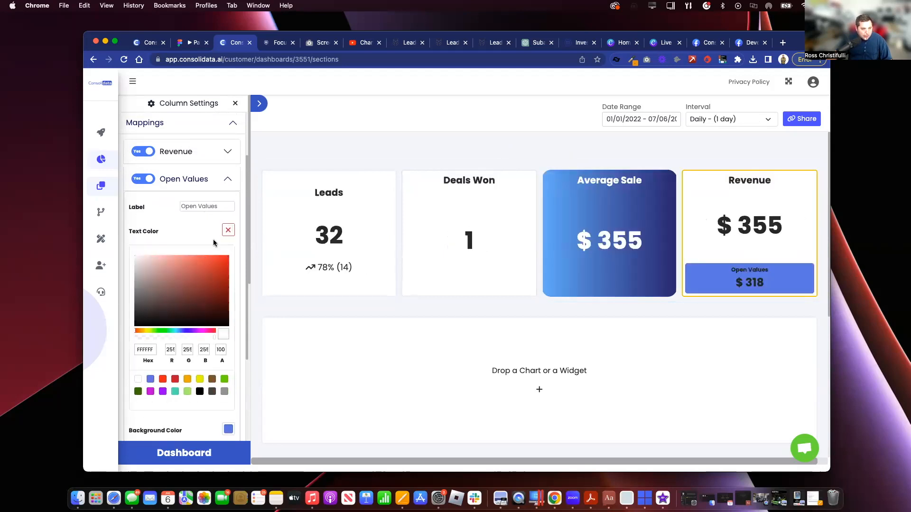
click(228, 230)
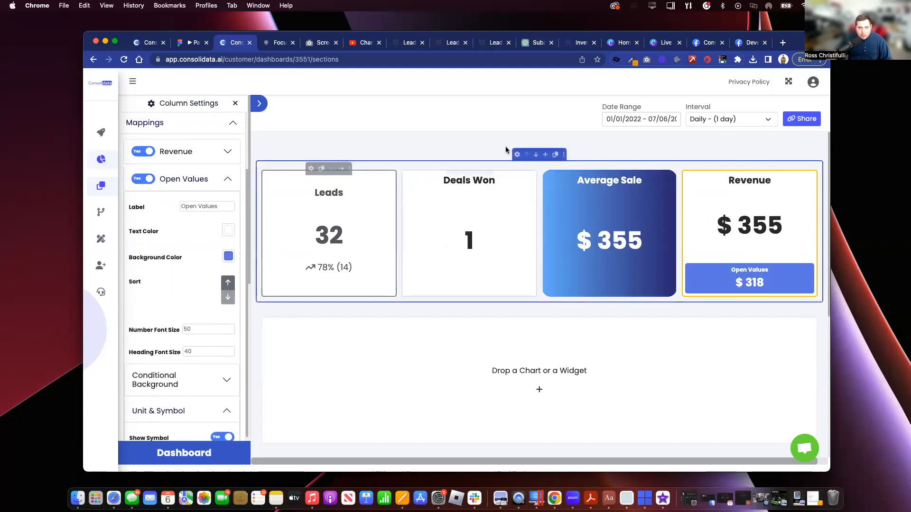
Reapply the dashboard's date range starting 01/01/2022 and save the current date filters in the dashboard settings.
click(607, 121)
click(609, 137)
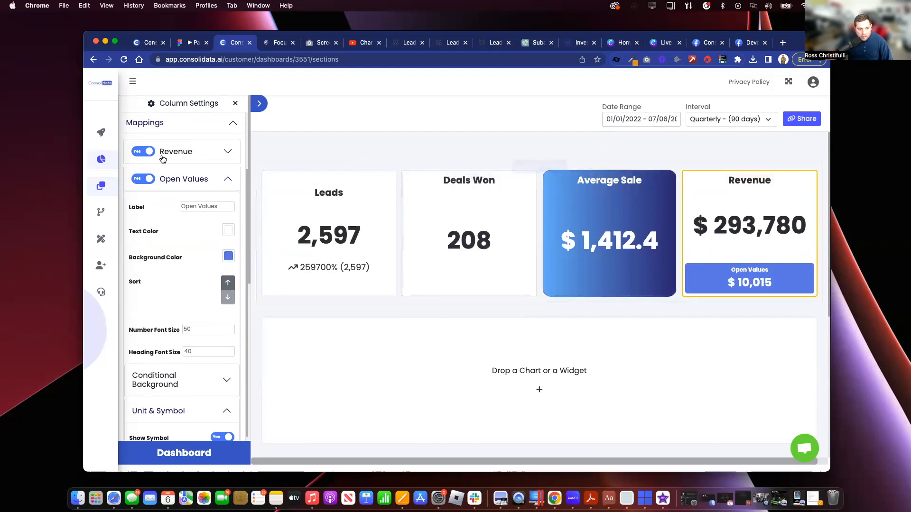
scroll(197, 134, up, 3)
click(235, 103)
click(220, 110)
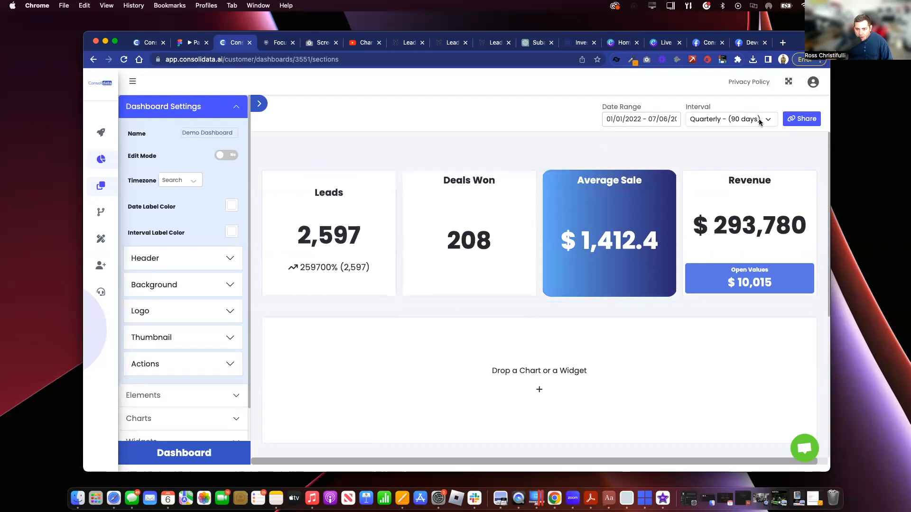
click(155, 364)
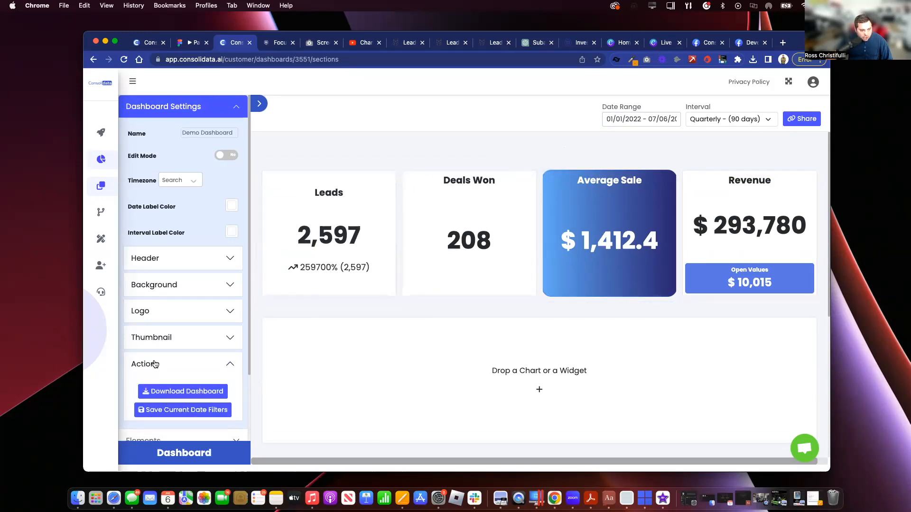
scroll(155, 364, down, 3)
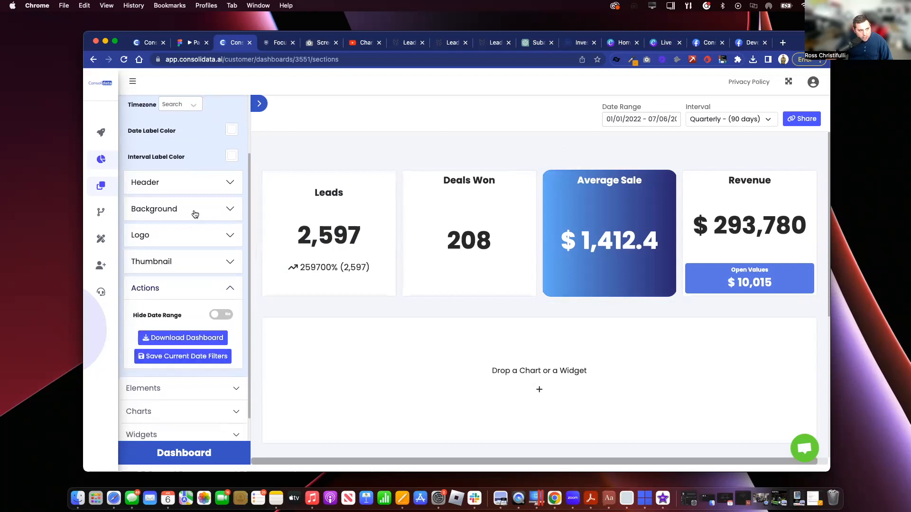
Reload the dashboard and hide the title of the section holding the four number cards.
click(125, 59)
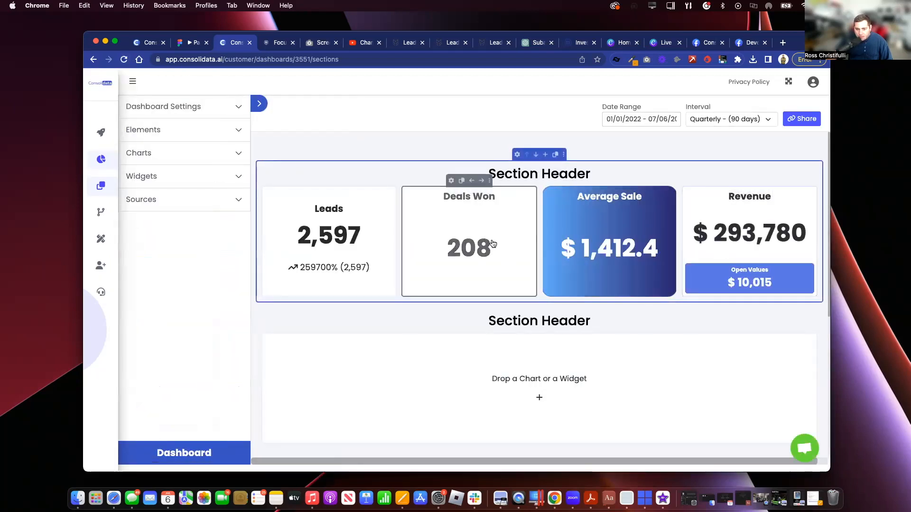
click(517, 154)
click(221, 177)
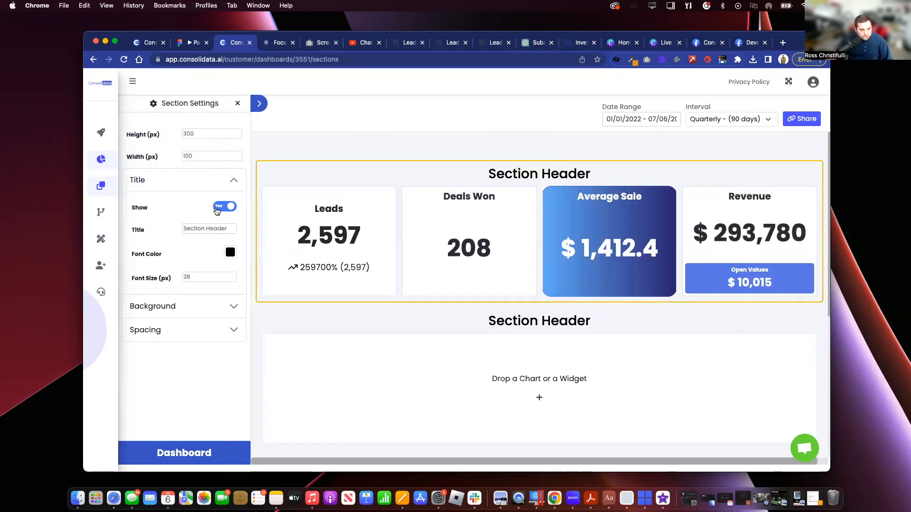
click(219, 207)
Reduce the height of the number cards' section and close its settings.
mouse_move(518, 166)
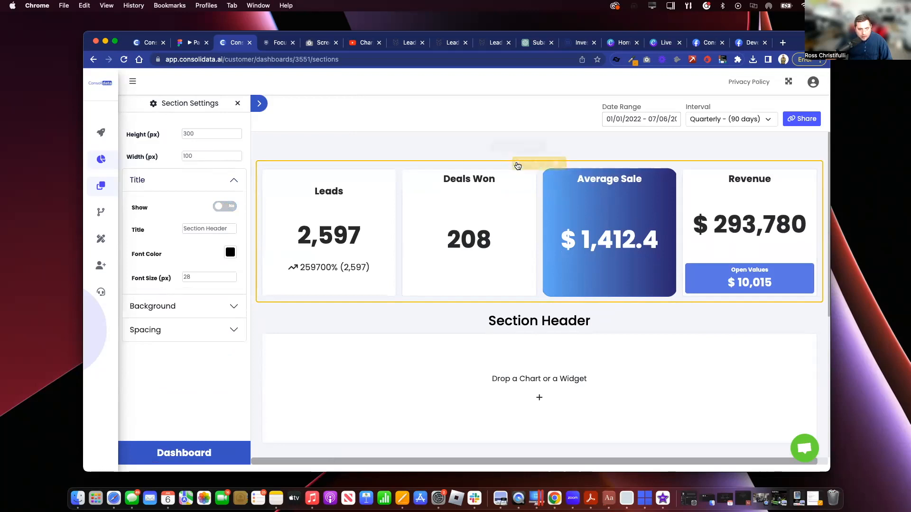
click(237, 137)
drag(237, 137, 237, 137)
click(519, 263)
click(238, 103)
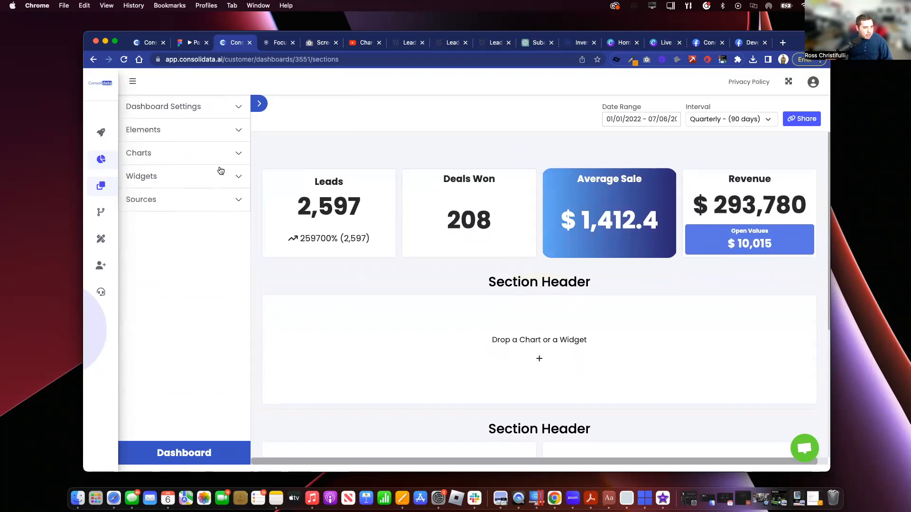
Hide the title of the empty section directly below the number cards and close that section's settings.
click(205, 202)
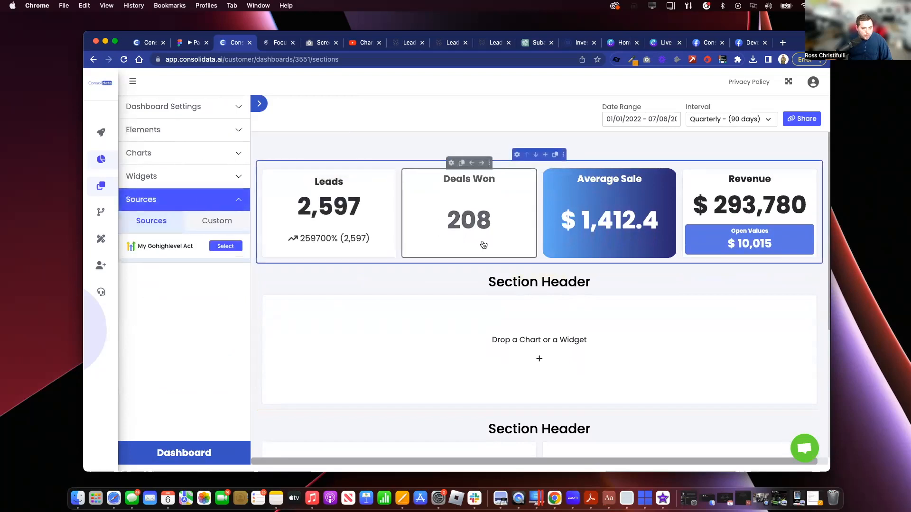
click(517, 263)
click(223, 180)
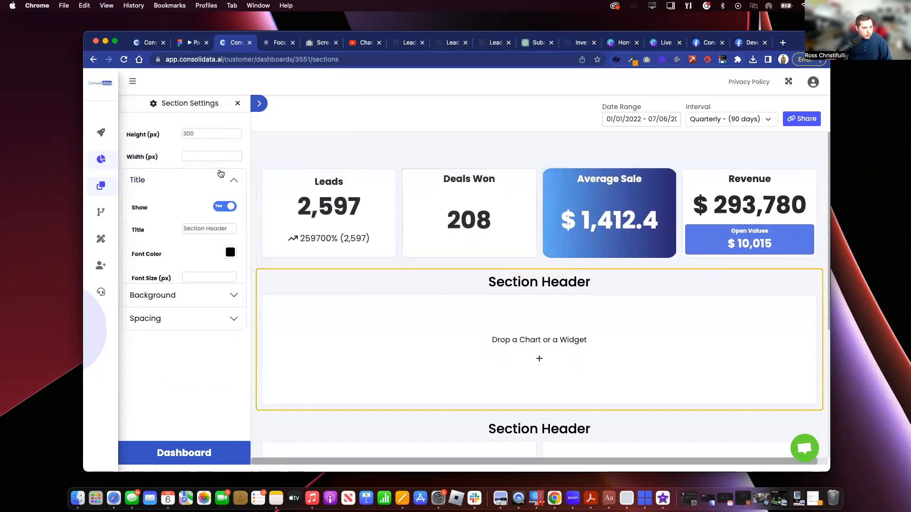
click(225, 206)
click(237, 104)
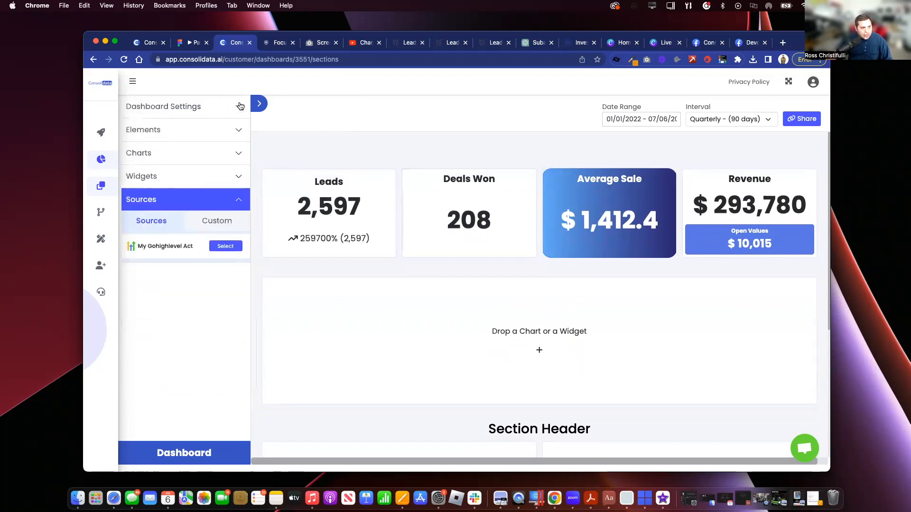
Switch the dashboard's edit mode on and back off in the dashboard settings.
click(229, 109)
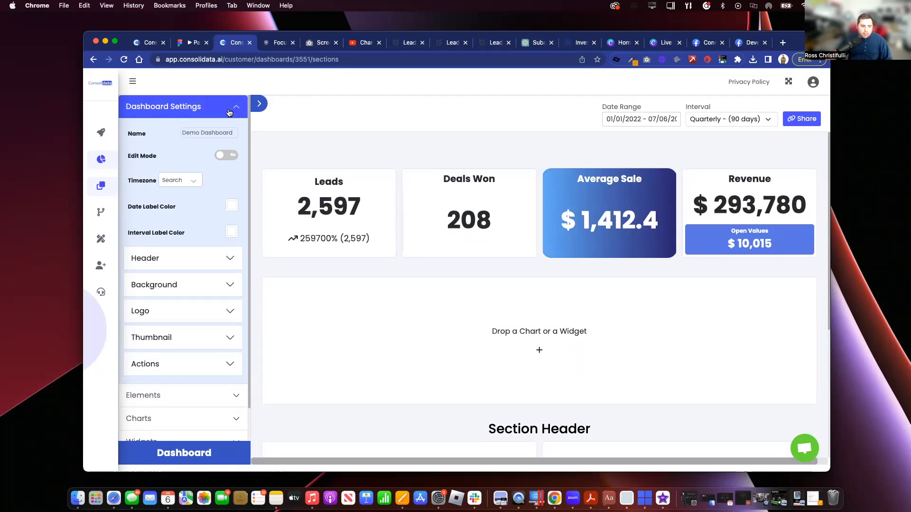
click(225, 156)
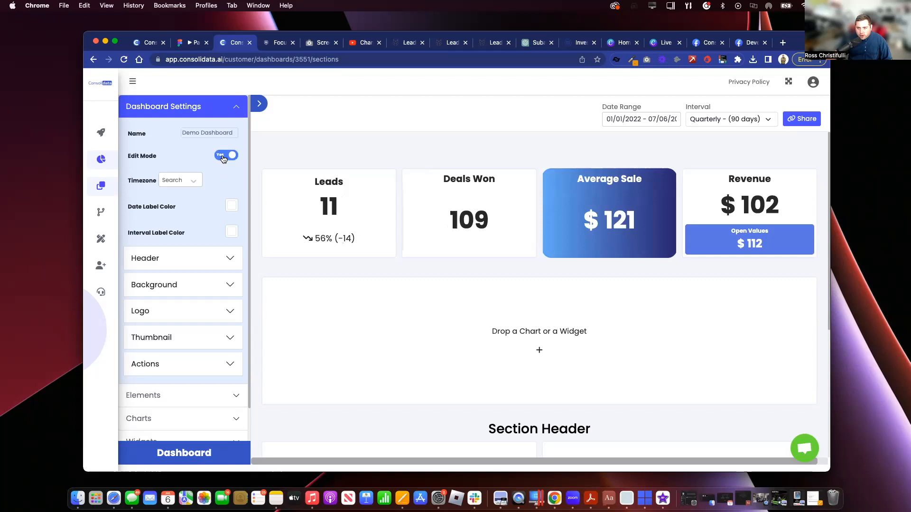
click(223, 159)
click(224, 158)
click(223, 159)
Set the dashboard's timezone to Central Time (US & Canada) (GMT-06:00).
click(197, 182)
click(181, 209)
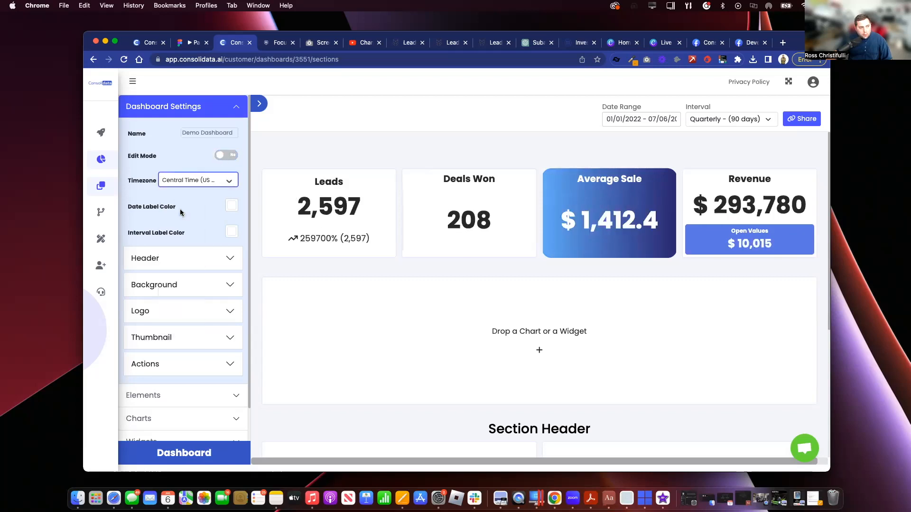
scroll(213, 245, down, 2)
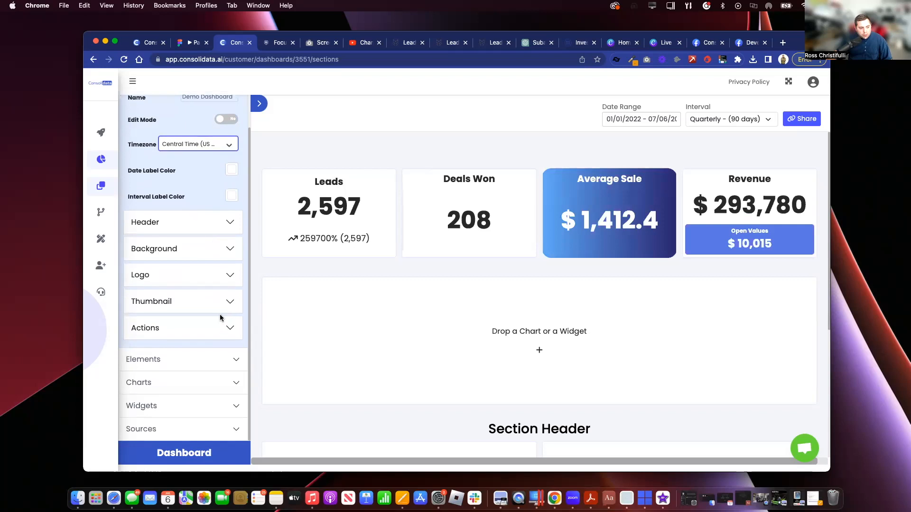
Find Eastern Time (US & Canada) (GMT-05:00) among the timezones and set it as the dashboard's timezone.
click(197, 149)
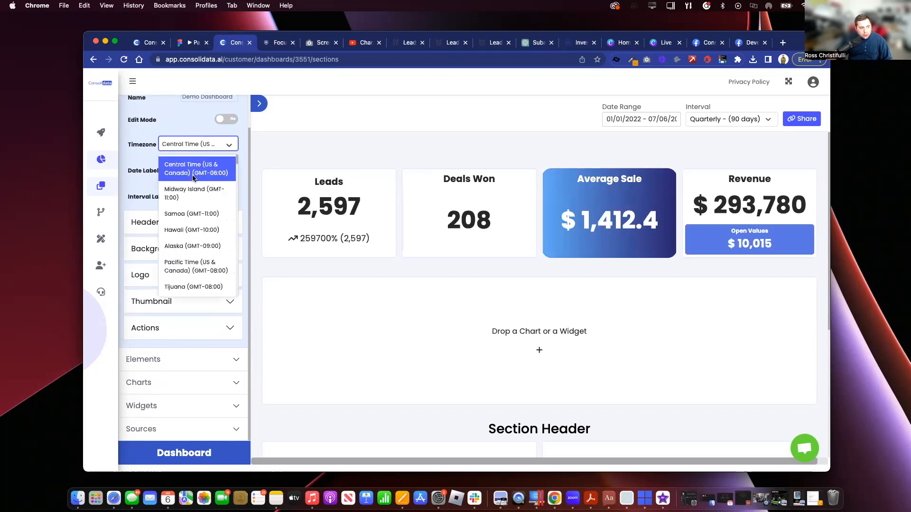
scroll(192, 205, down, 10)
scroll(193, 207, up, 10)
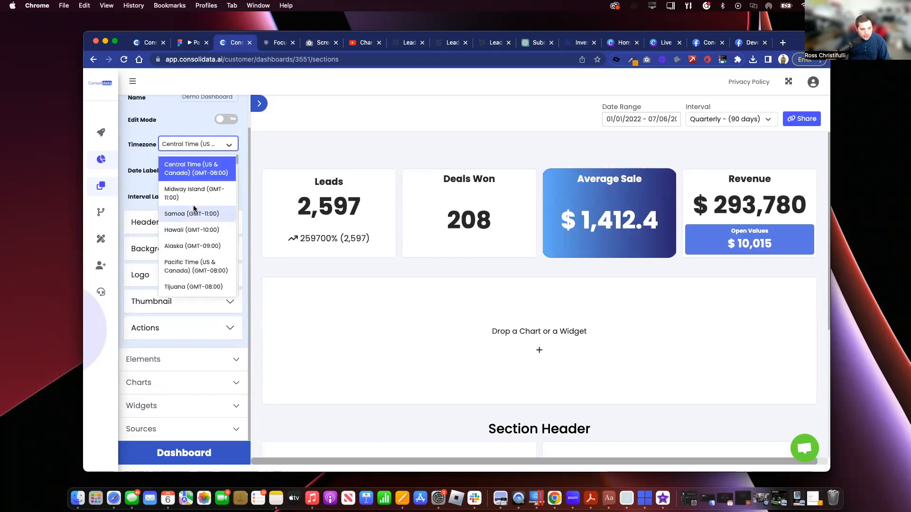
text(es)
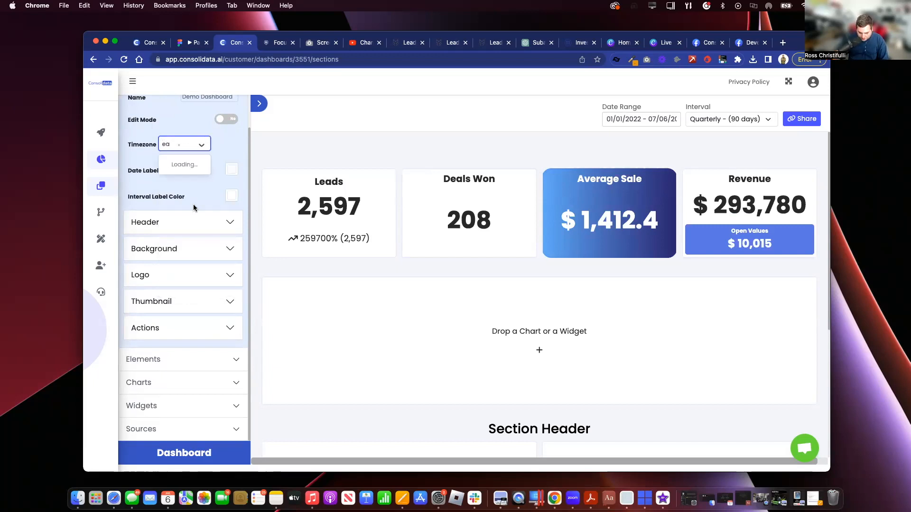
key(Escape)
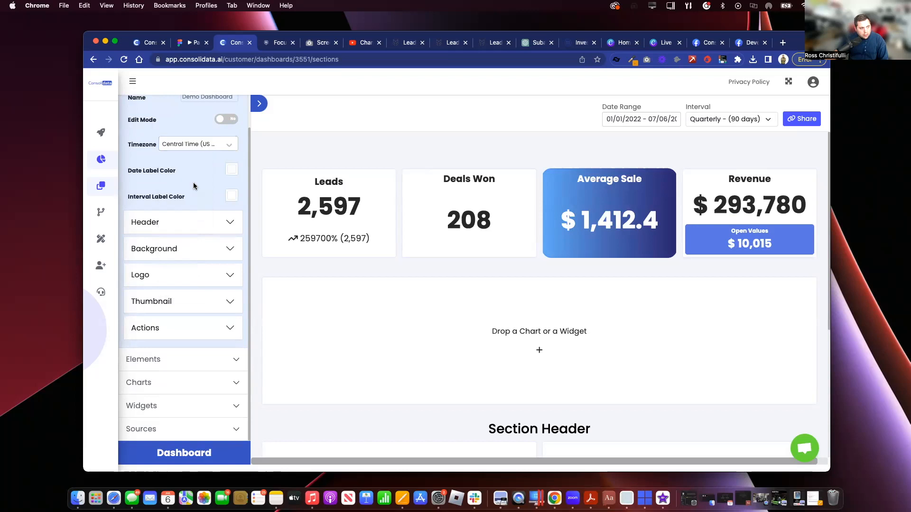
click(186, 146)
text(es)
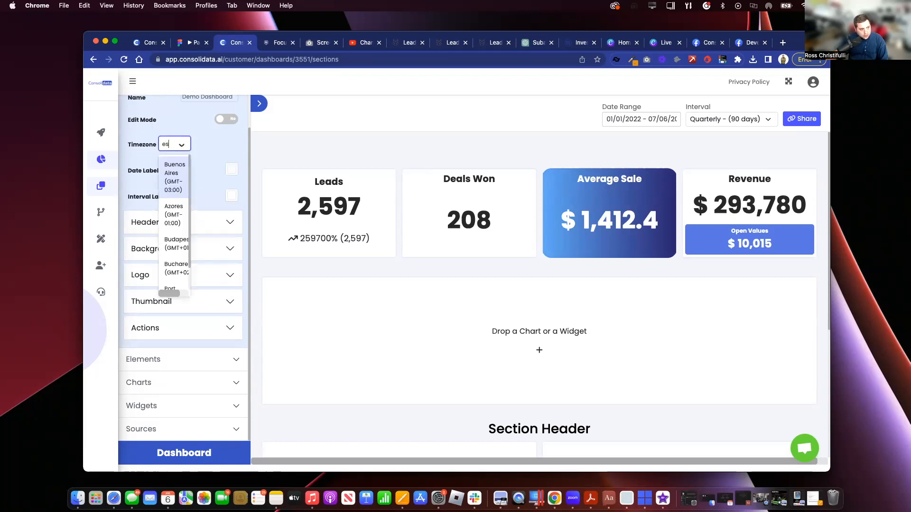
text(t)
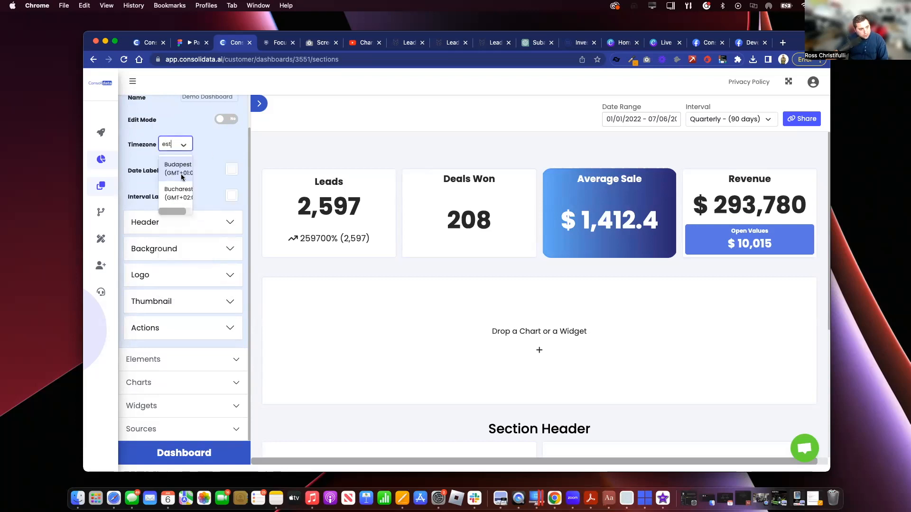
key(BackSpace)
key(BackSpace)
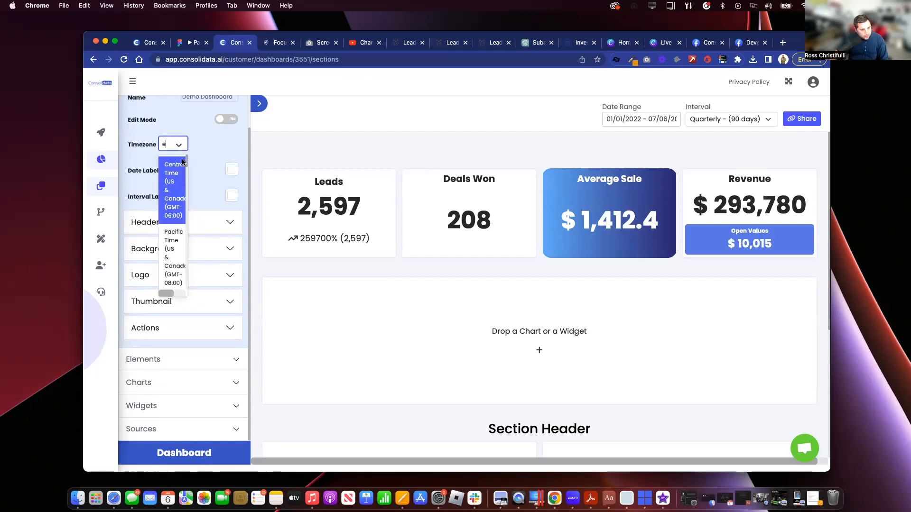
text(as)
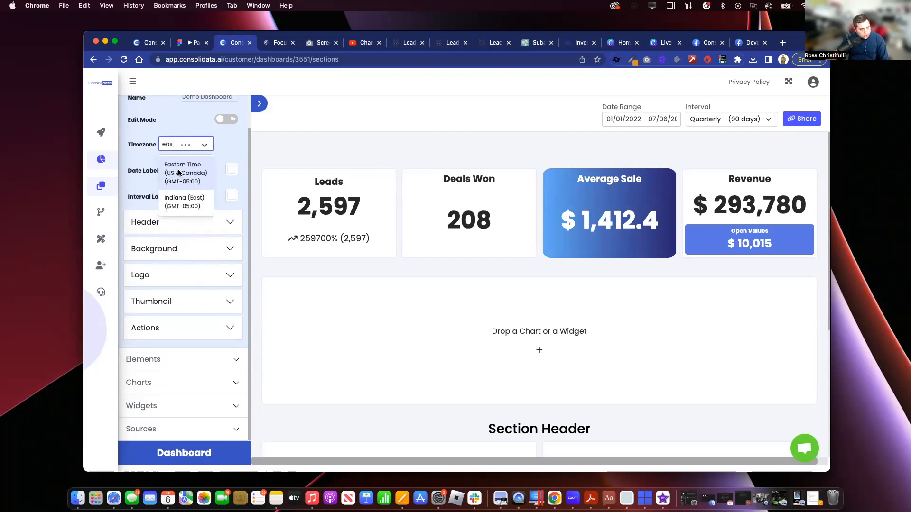
click(179, 173)
Open the background color picker in the dashboard's header settings.
click(163, 325)
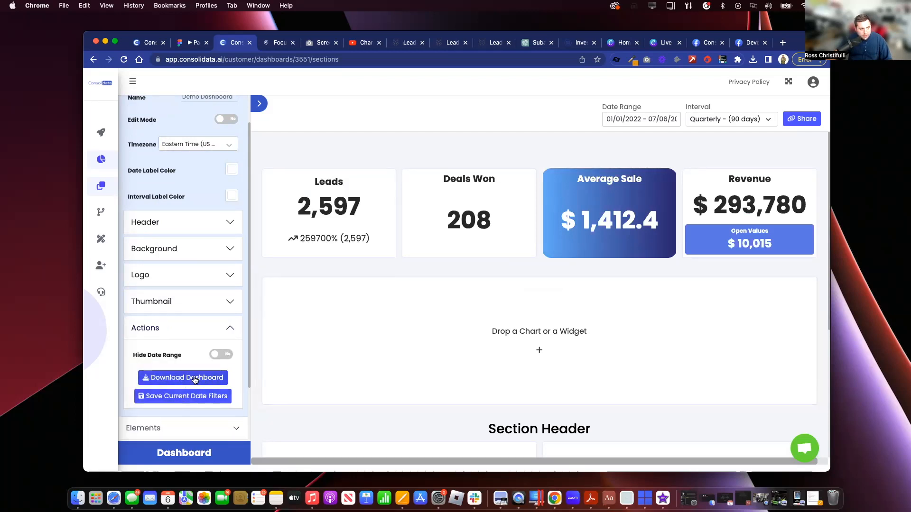
scroll(211, 162, up, 2)
click(210, 267)
click(226, 287)
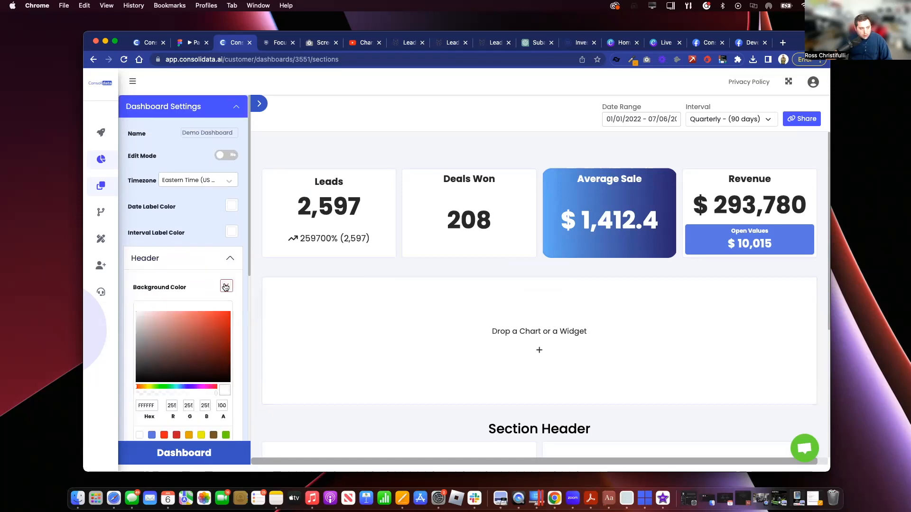
Set the dashboard header's background color to the preset blue.
click(151, 433)
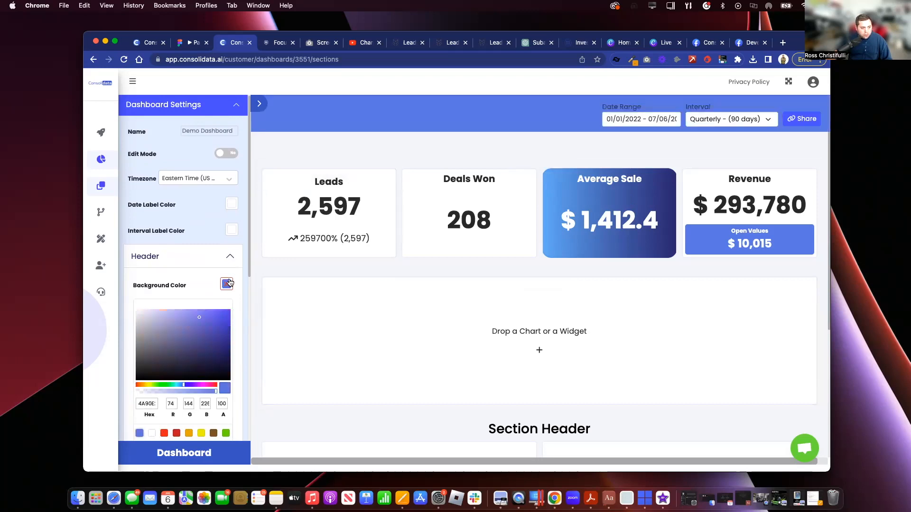
click(226, 284)
click(230, 257)
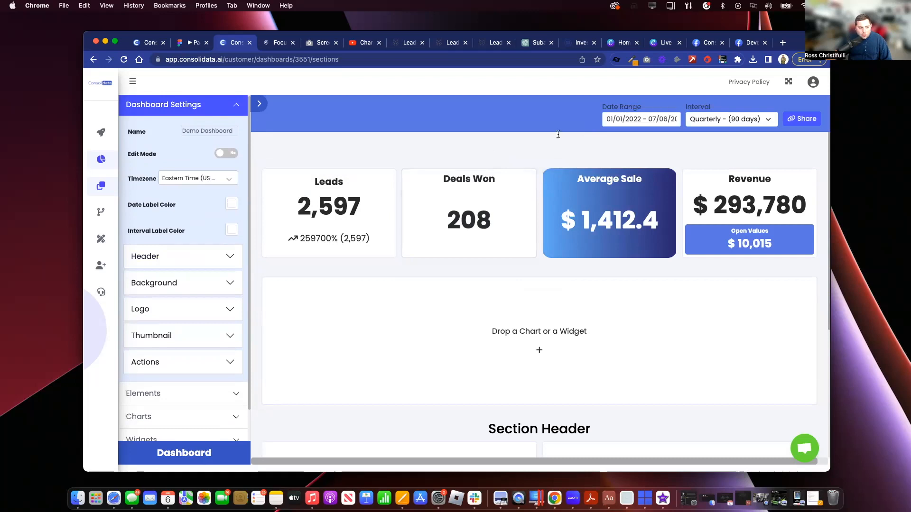
Set both the date label color and the interval label color to white (FFFFFF).
click(232, 204)
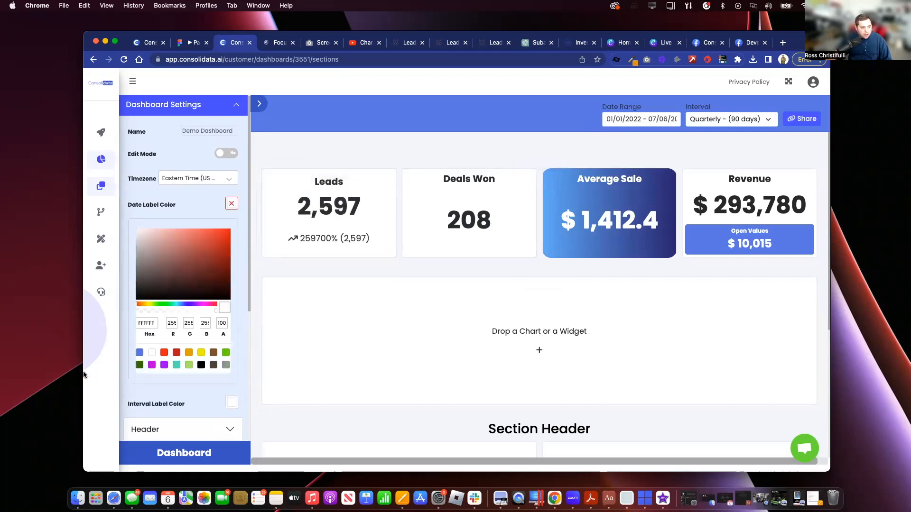
click(152, 353)
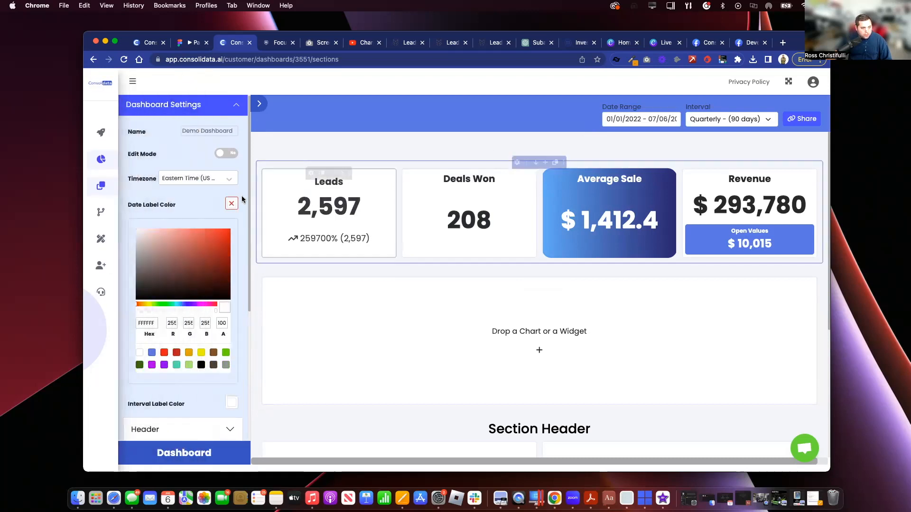
click(231, 204)
click(231, 230)
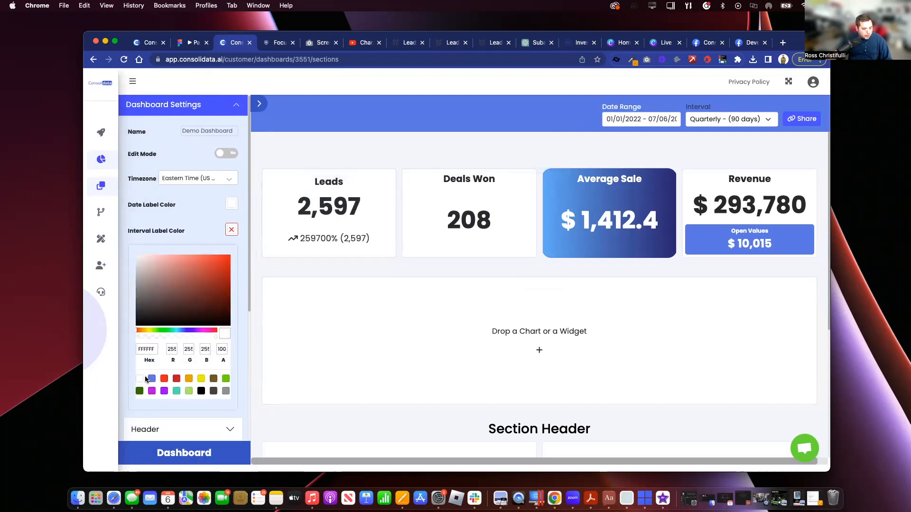
click(232, 230)
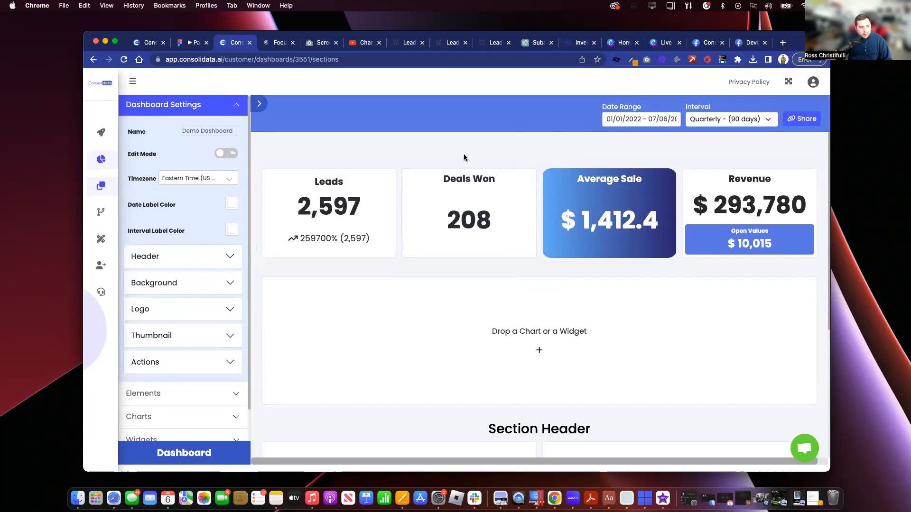
Upload Affordable Marketing.png from Downloads as the dashboard logo and turn on Show Logo.
click(190, 305)
click(183, 355)
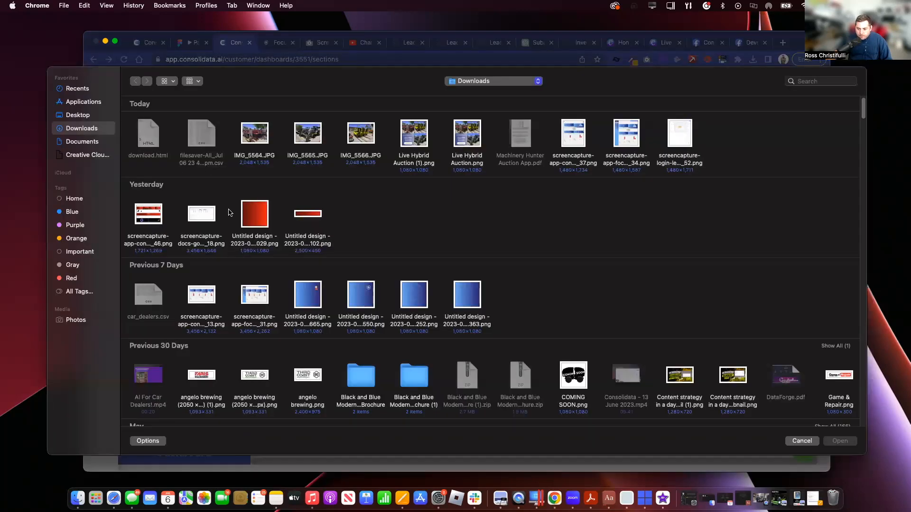
scroll(283, 231, down, 3)
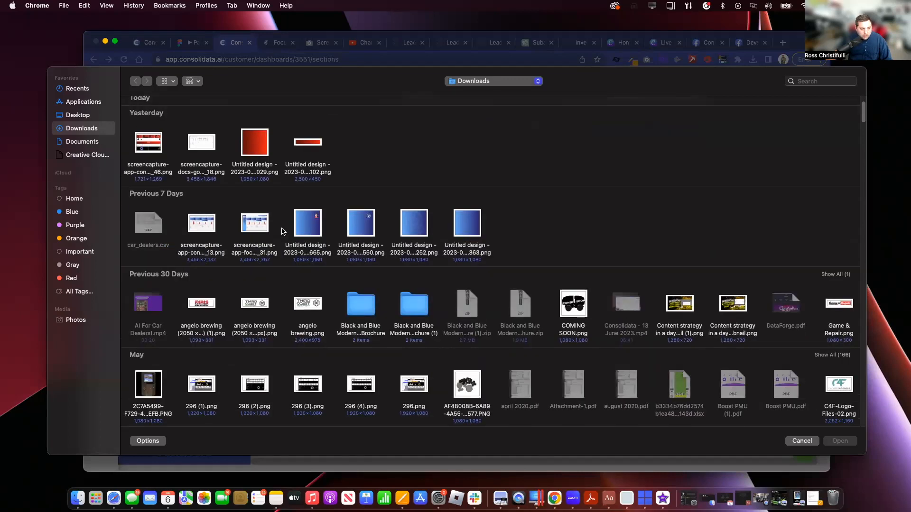
scroll(282, 232, down, 6)
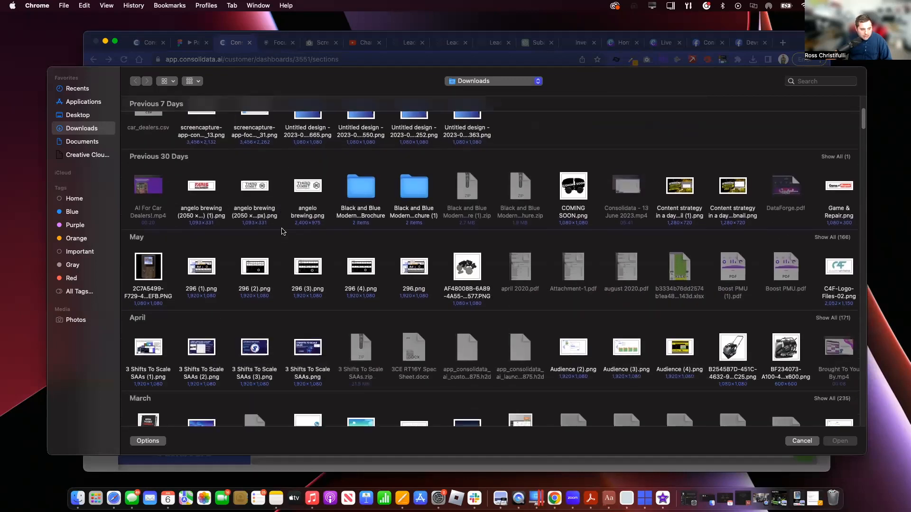
scroll(283, 232, down, 8)
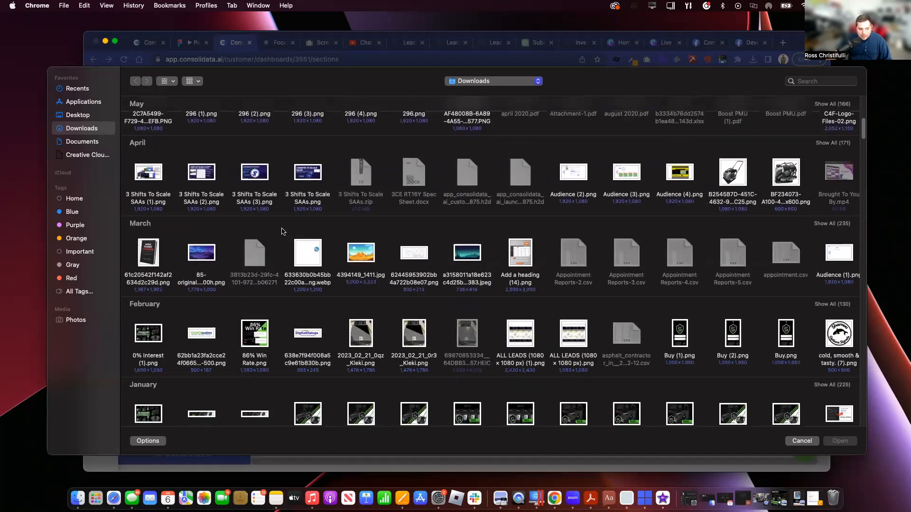
scroll(282, 232, down, 8)
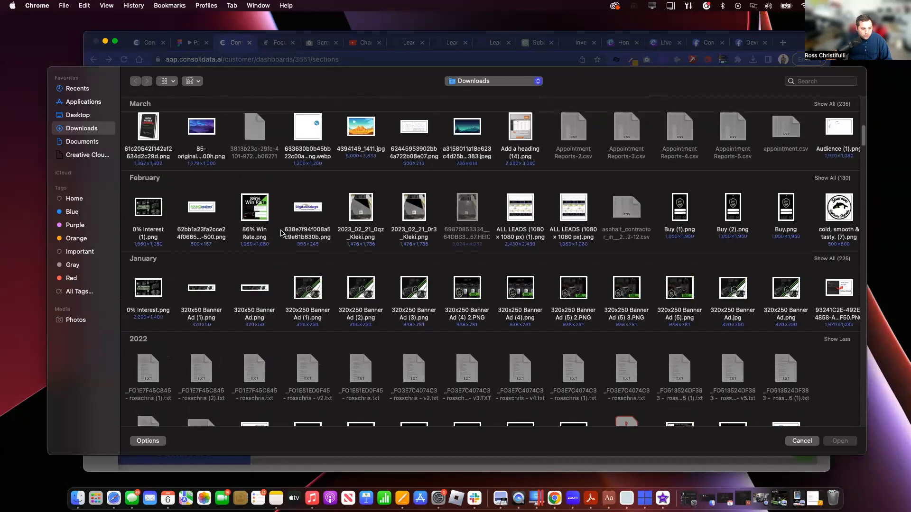
scroll(283, 232, down, 13)
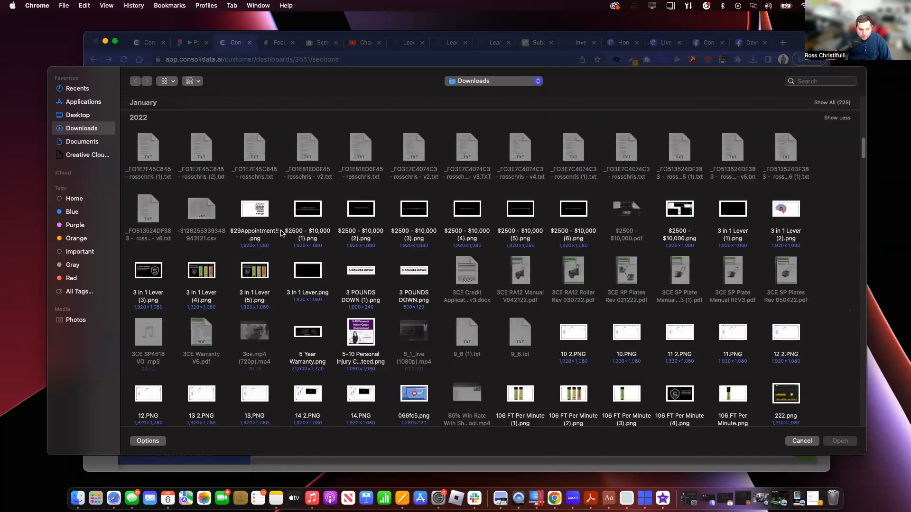
scroll(283, 232, down, 3)
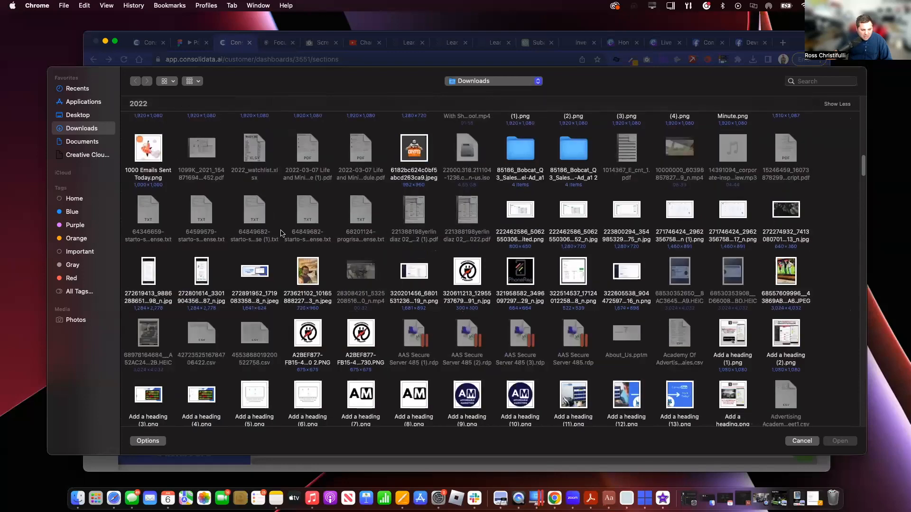
scroll(282, 232, down, 3)
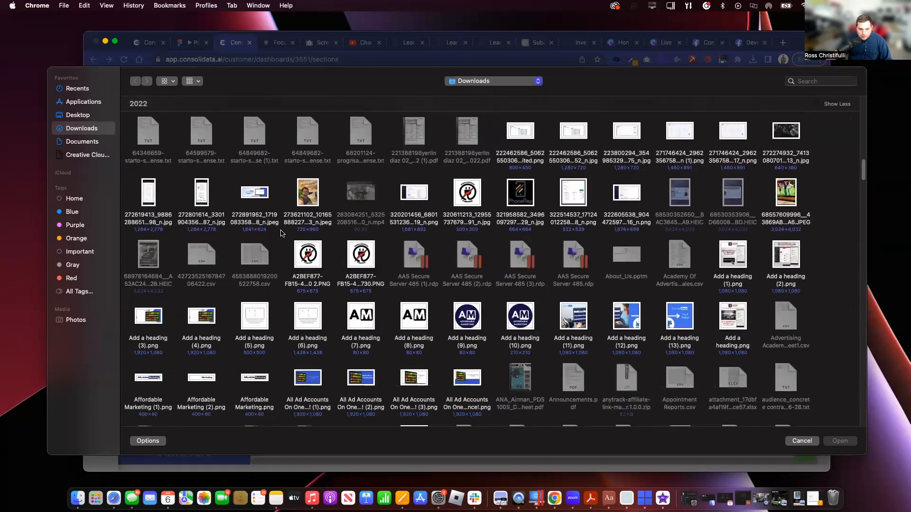
scroll(283, 233, down, 7)
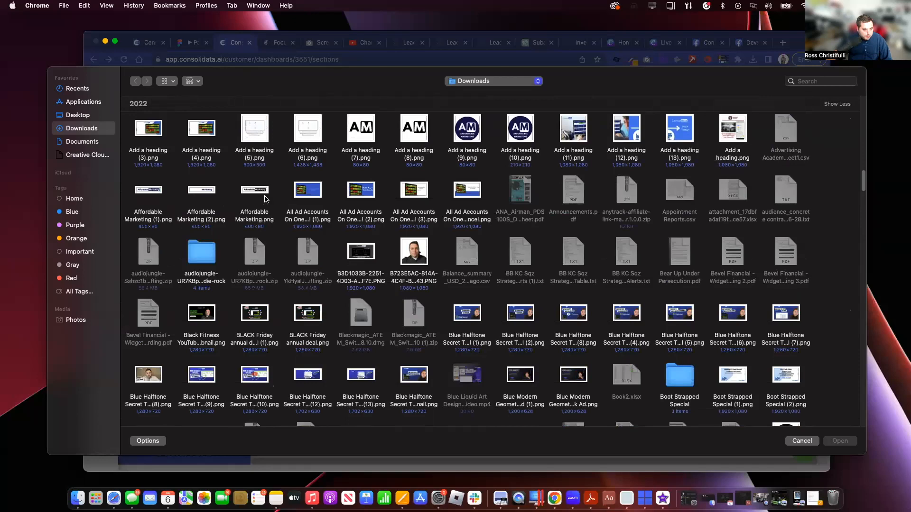
click(263, 198)
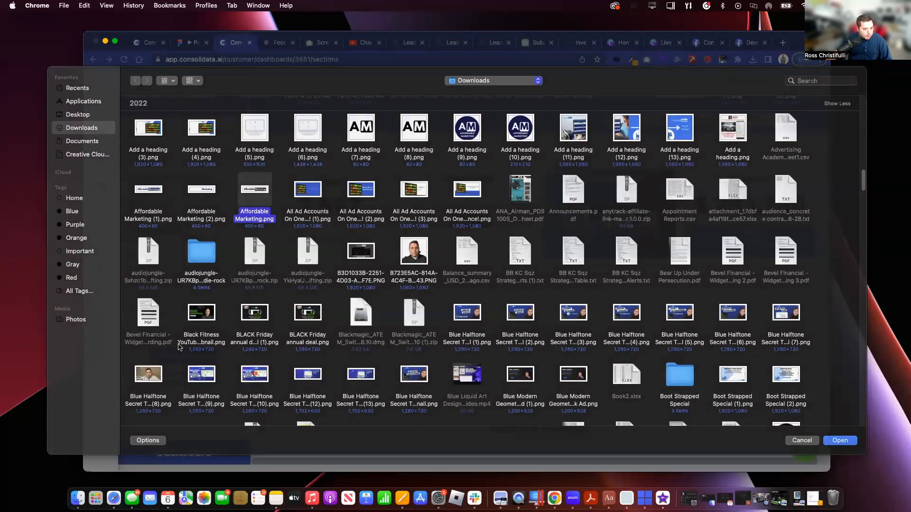
key(Return)
click(221, 336)
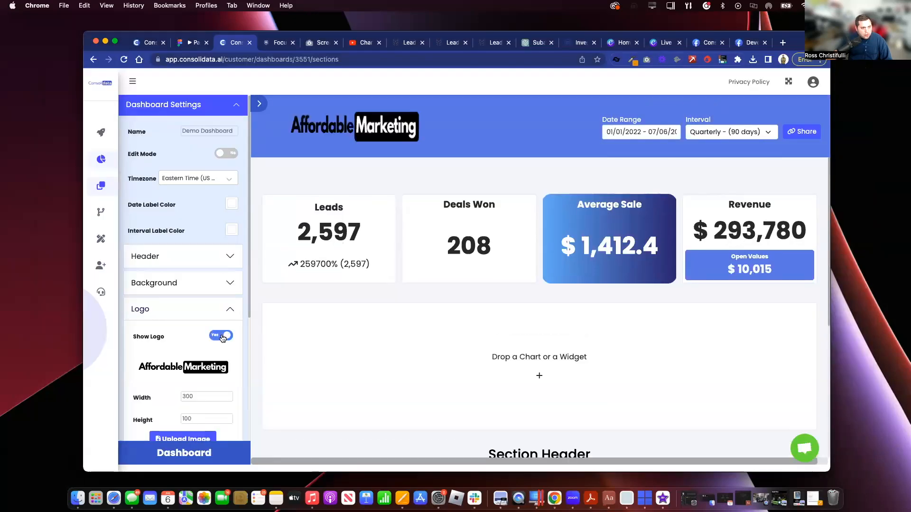
Resize the header logo to a width of 266 and a height of 52.
click(226, 399)
click(226, 399)
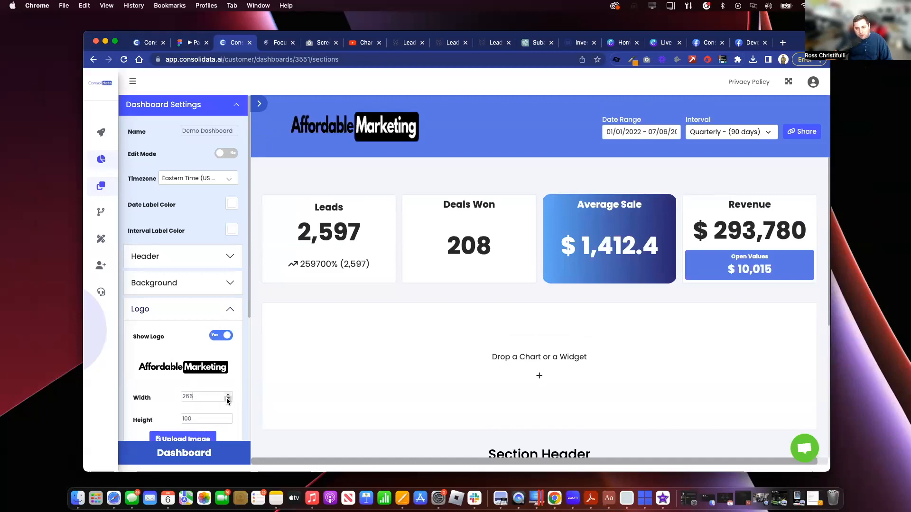
click(226, 421)
click(227, 421)
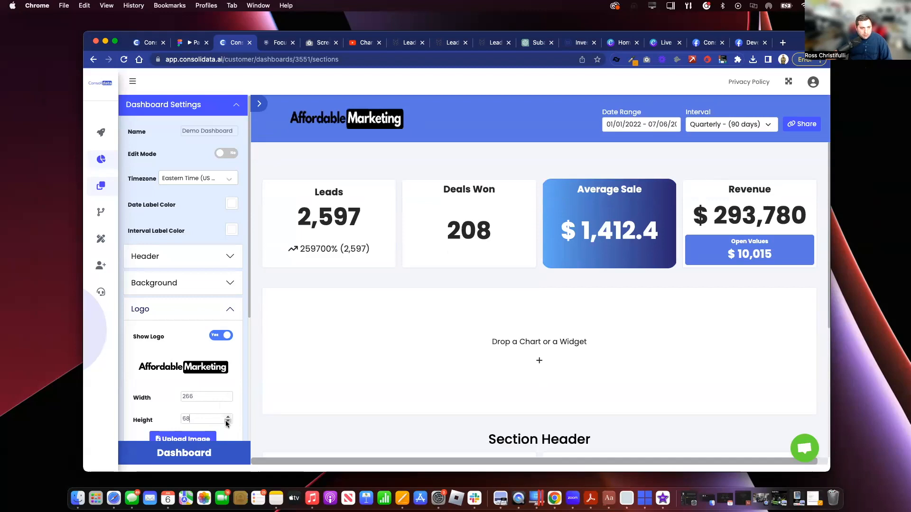
click(226, 420)
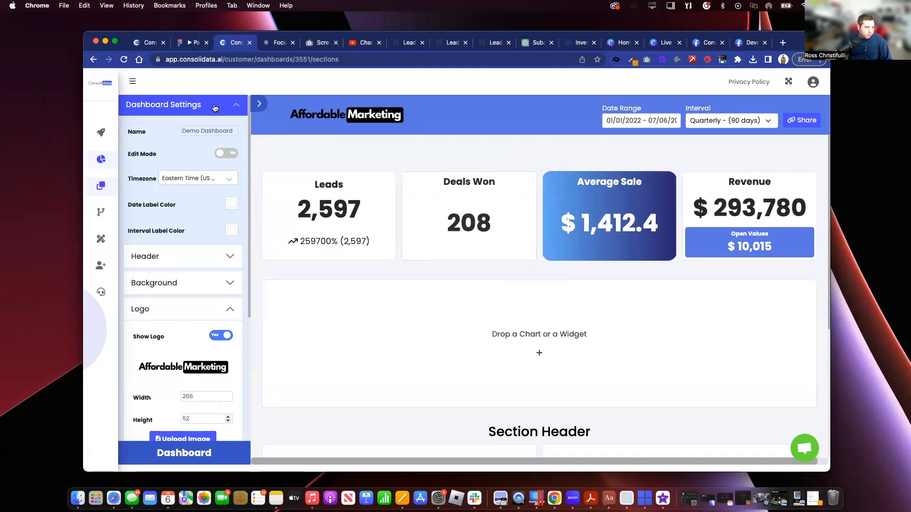
click(185, 309)
Set the dashboard's background color to white (FFFFFF).
click(193, 290)
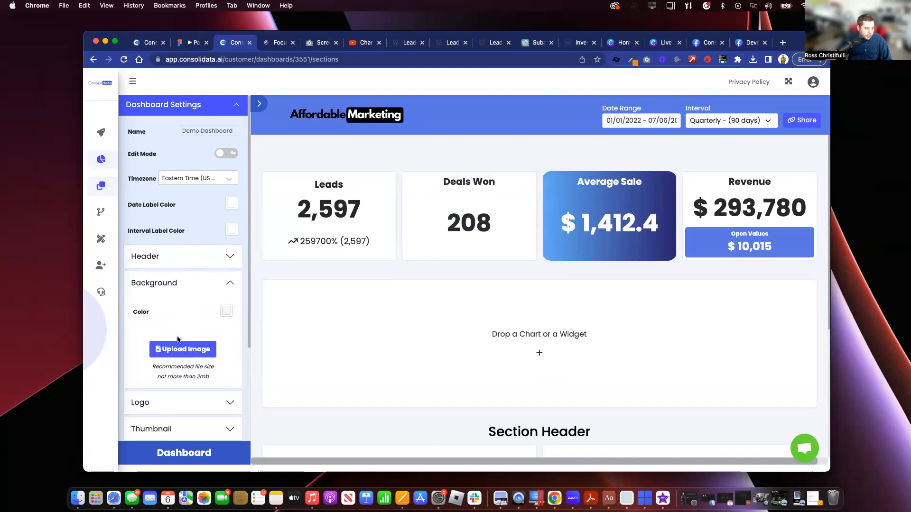
click(226, 310)
scroll(182, 346, down, 4)
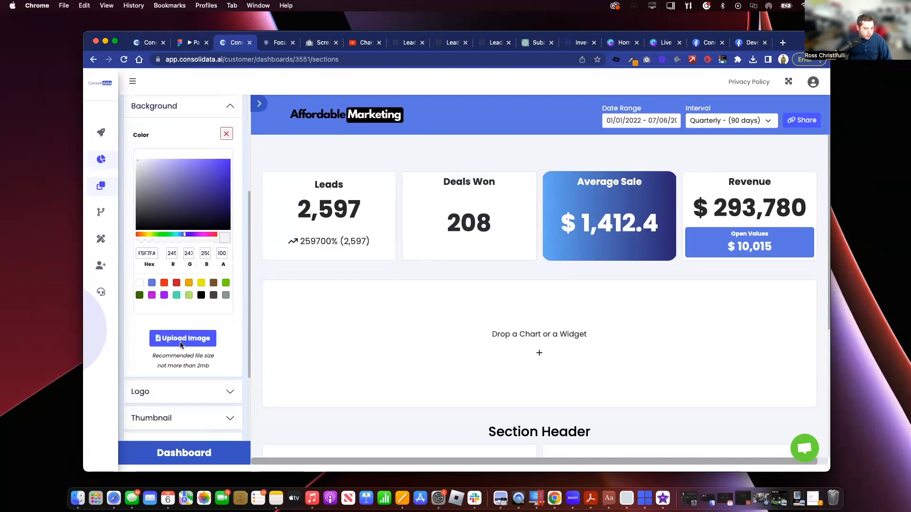
click(141, 284)
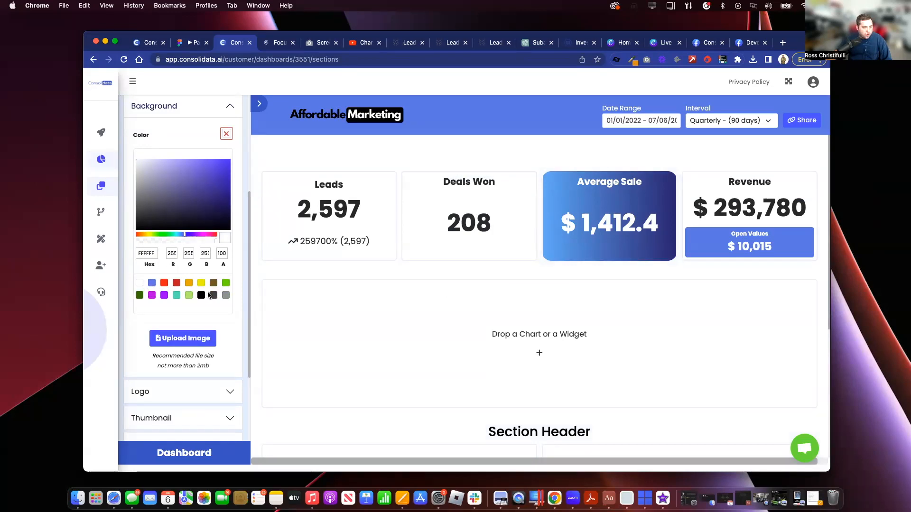
click(226, 135)
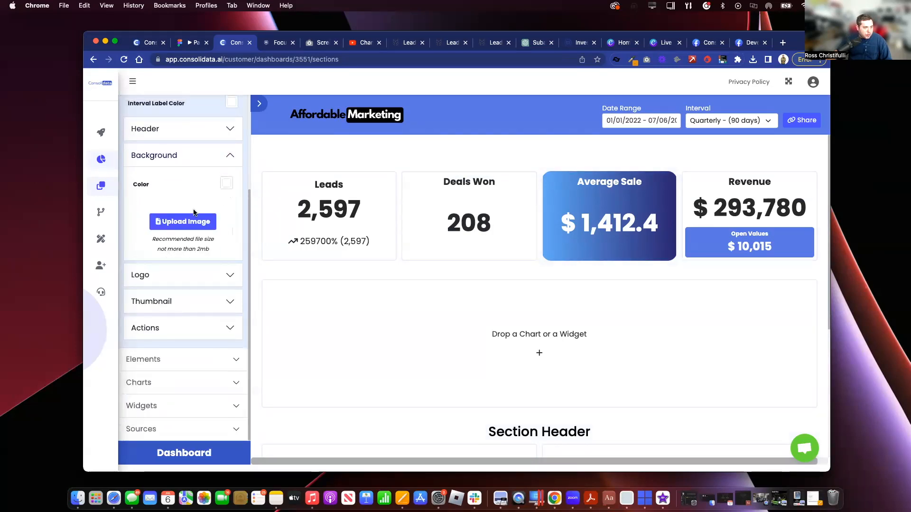
Try the red Untitled design image from Downloads as the dashboard background, and remove it again.
click(186, 218)
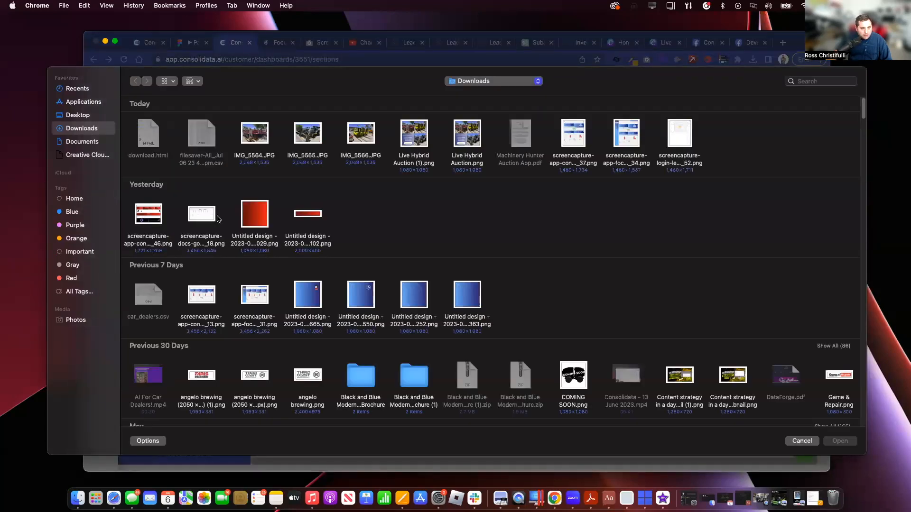
double_click(263, 214)
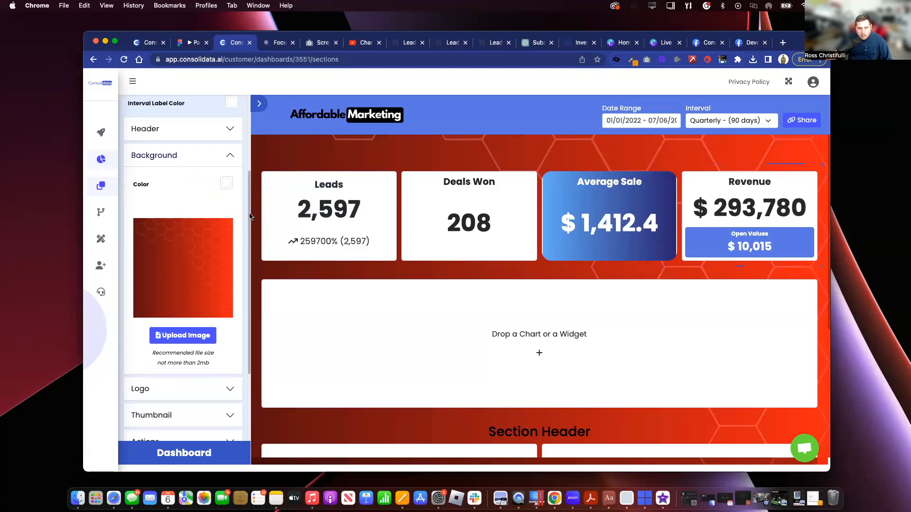
mouse_move(182, 268)
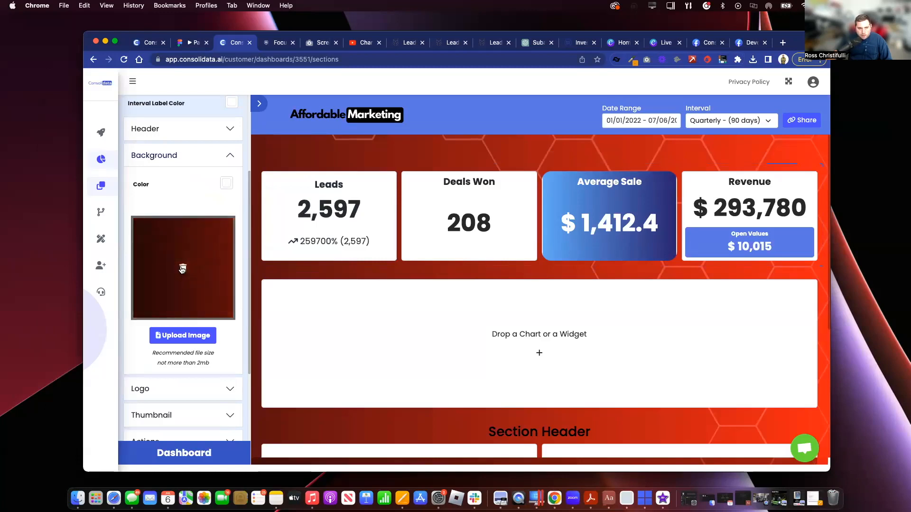
click(182, 269)
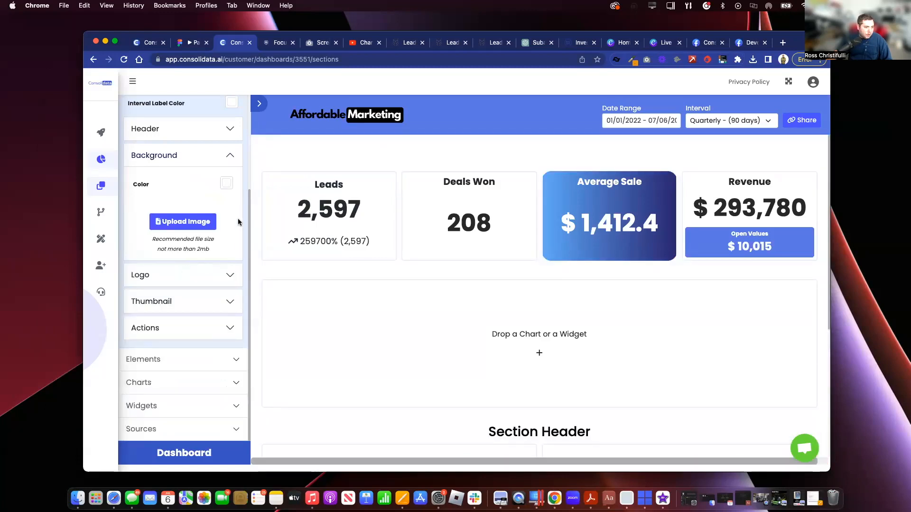
Take a snapshot of the dashboard to use as its thumbnail.
click(219, 155)
click(190, 298)
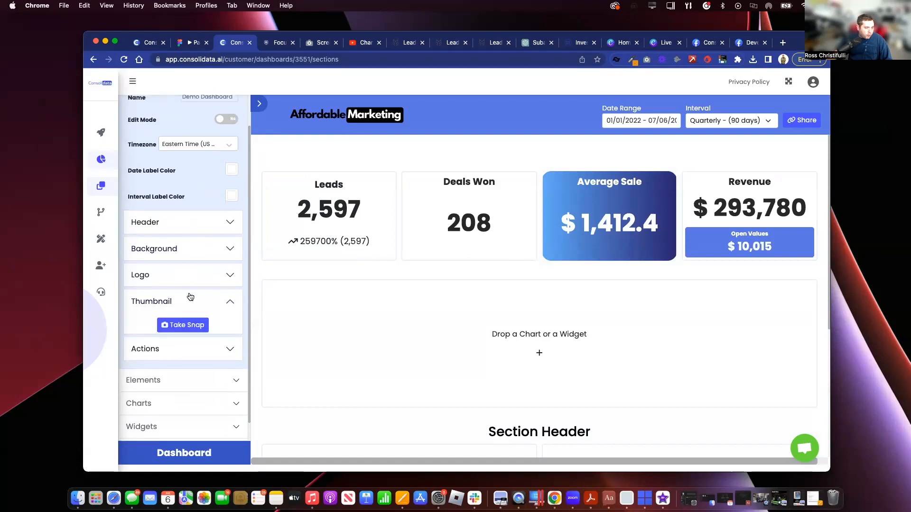
scroll(190, 304, down, 1)
click(184, 308)
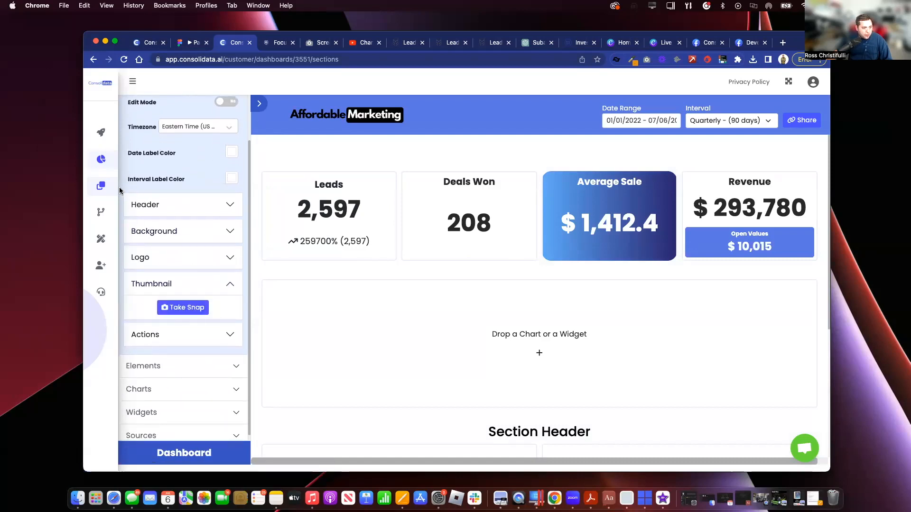
Return to the list of dashboards and open the RewardsDash dashboard for viewing.
click(143, 169)
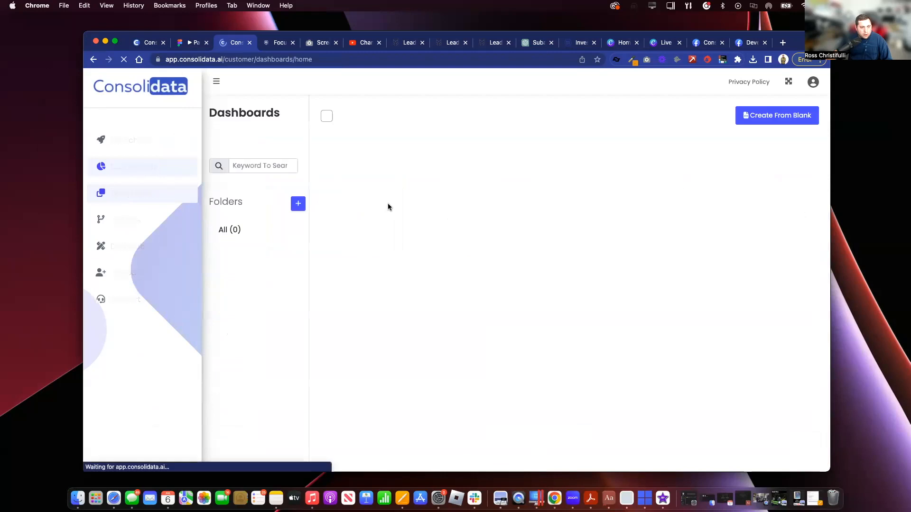
scroll(504, 256, down, 15)
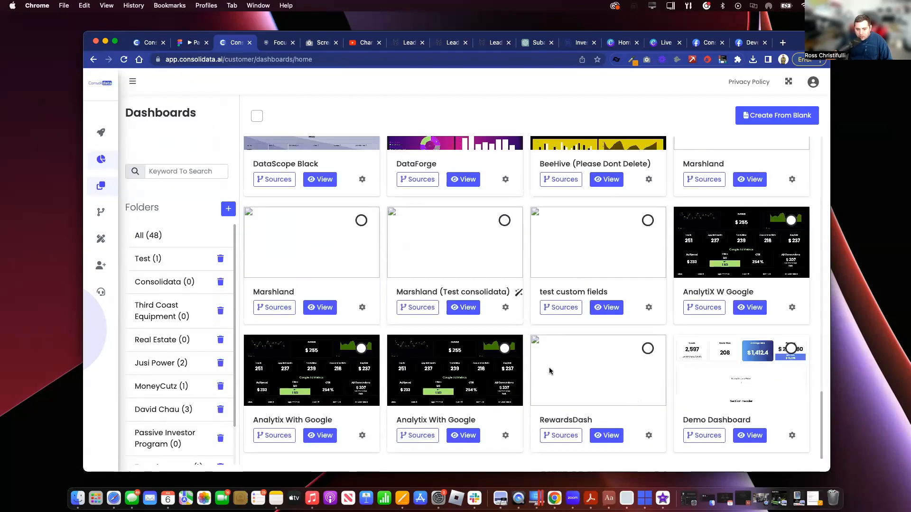
click(606, 436)
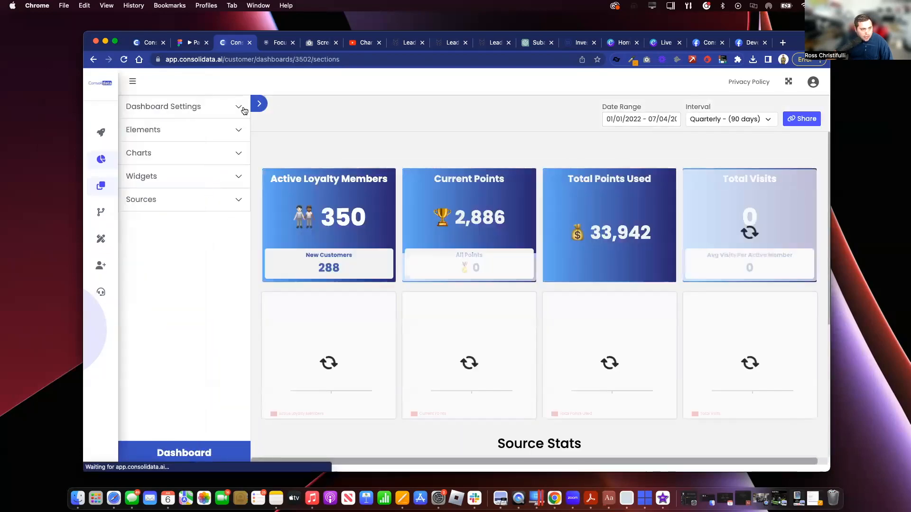
Check the available dashboard actions in RewardsDash's settings and take a thumbnail snapshot of this dashboard.
click(239, 108)
click(195, 366)
scroll(195, 371, down, 3)
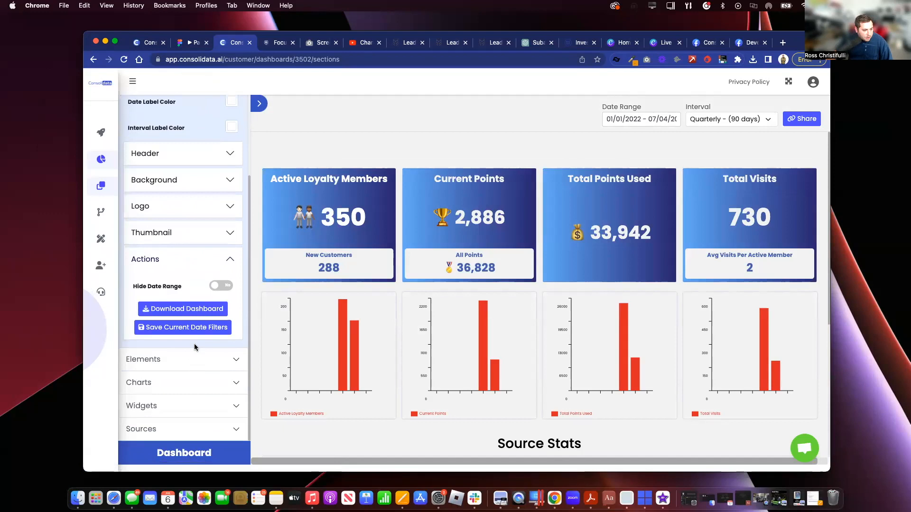
click(197, 240)
mouse_move(115, 165)
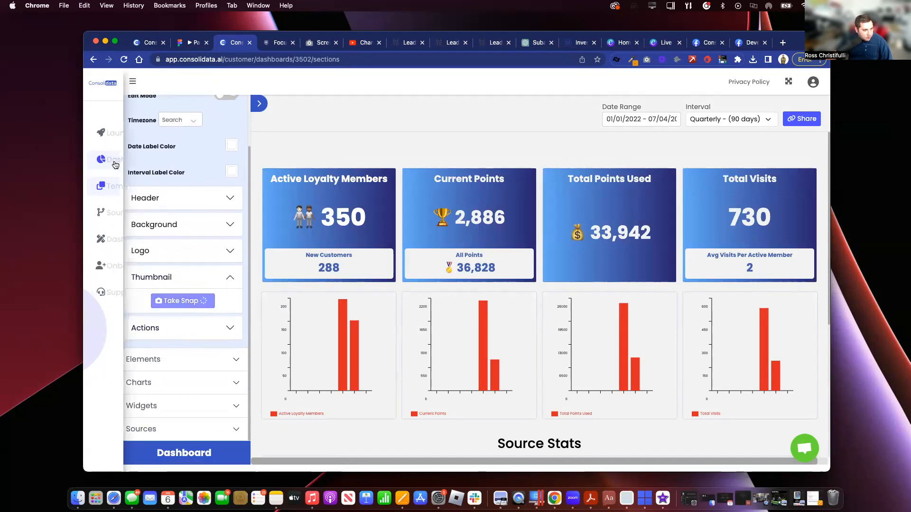
Return to the list of dashboards and open the Demo Dashboard for viewing.
click(151, 167)
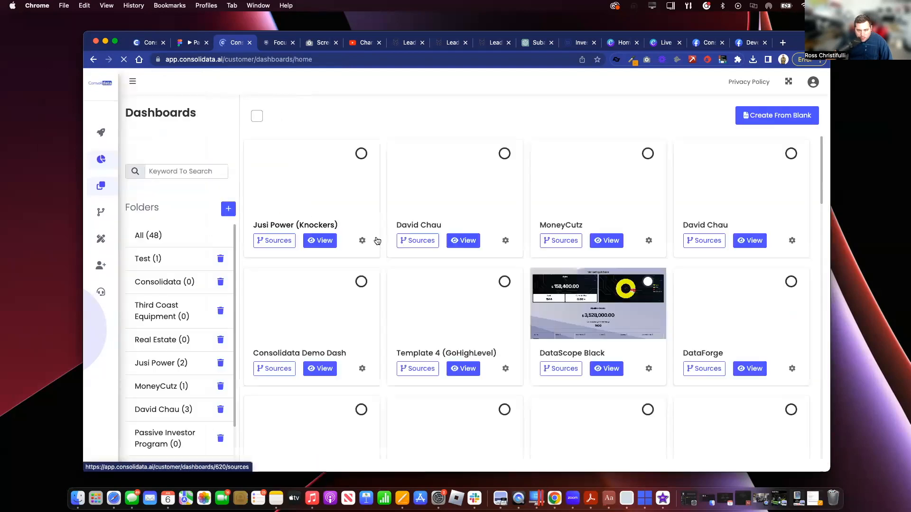
scroll(522, 332, down, 15)
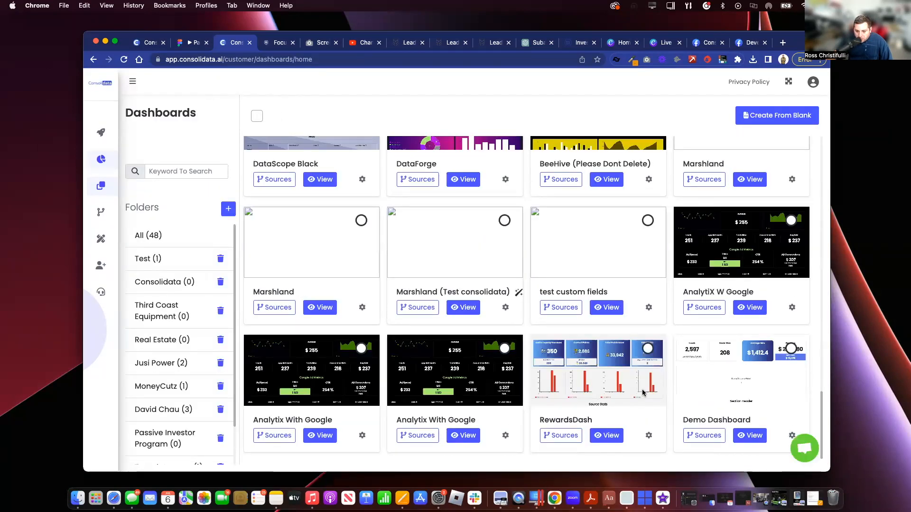
click(749, 435)
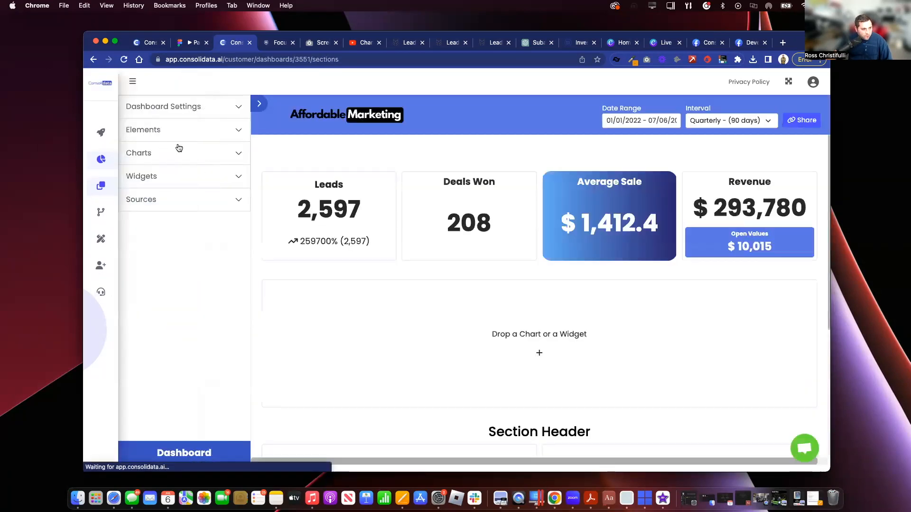
Turn on Hide Date Range in the actions of the Demo Dashboard's settings.
click(194, 114)
click(206, 362)
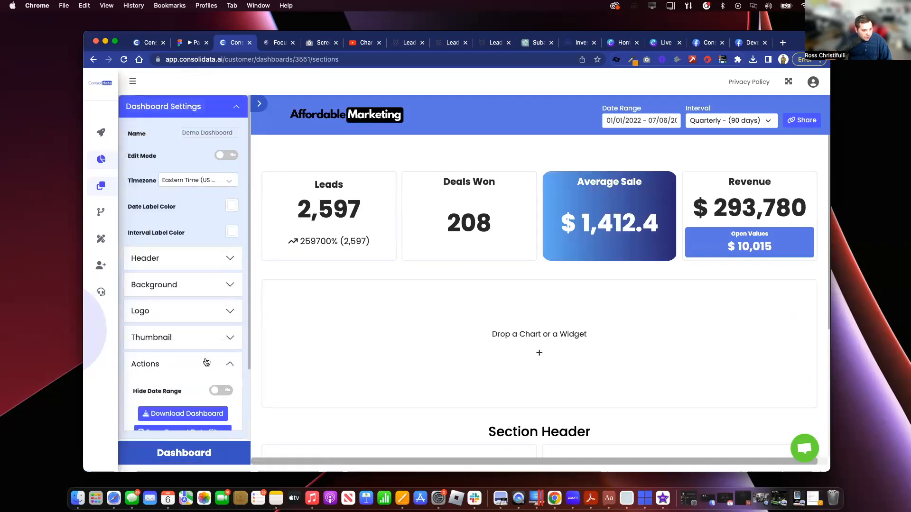
scroll(206, 363, down, 3)
click(218, 308)
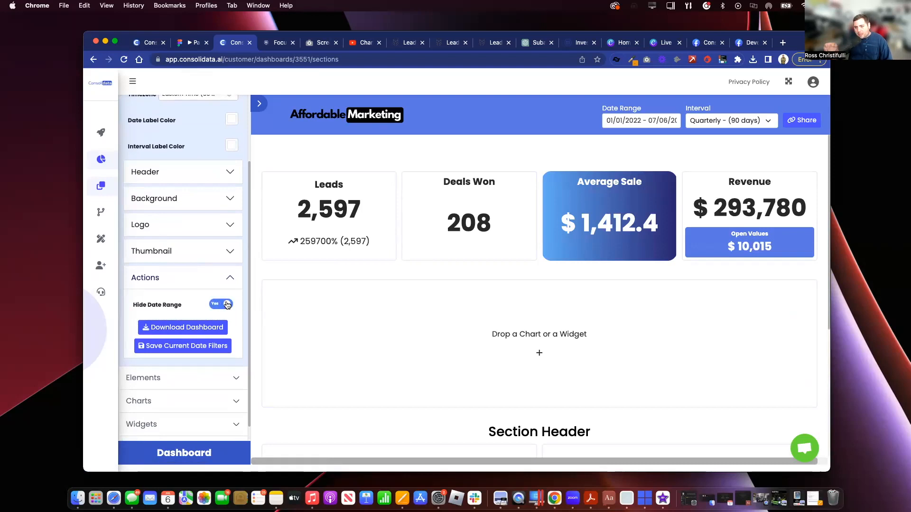
Copy the Demo Dashboard's public share link and close the link dialog.
click(802, 120)
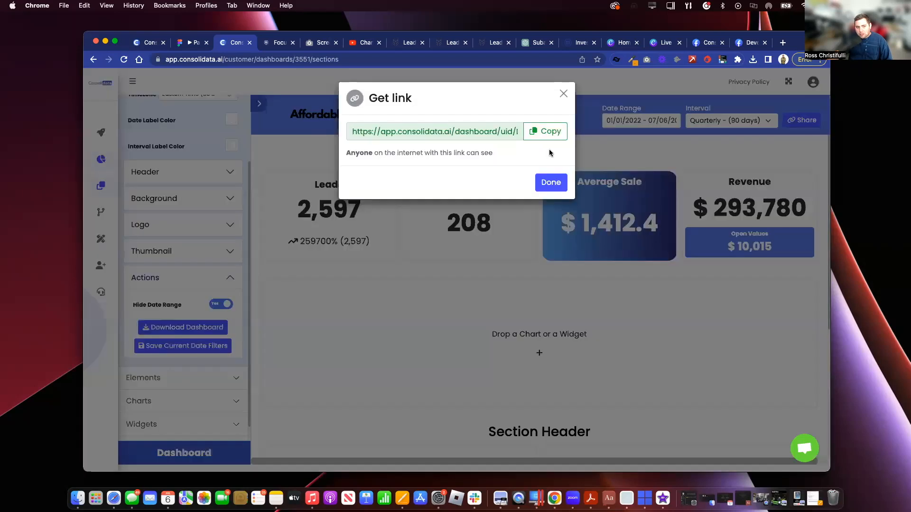
click(554, 134)
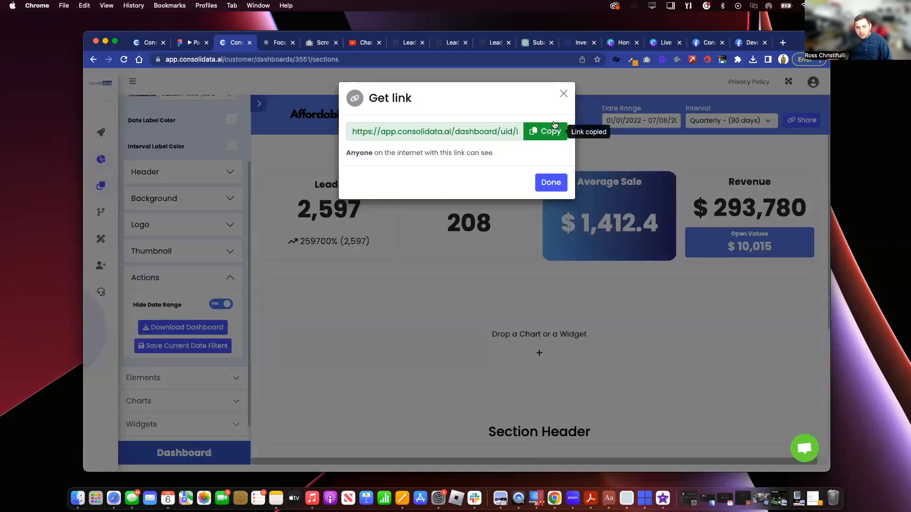
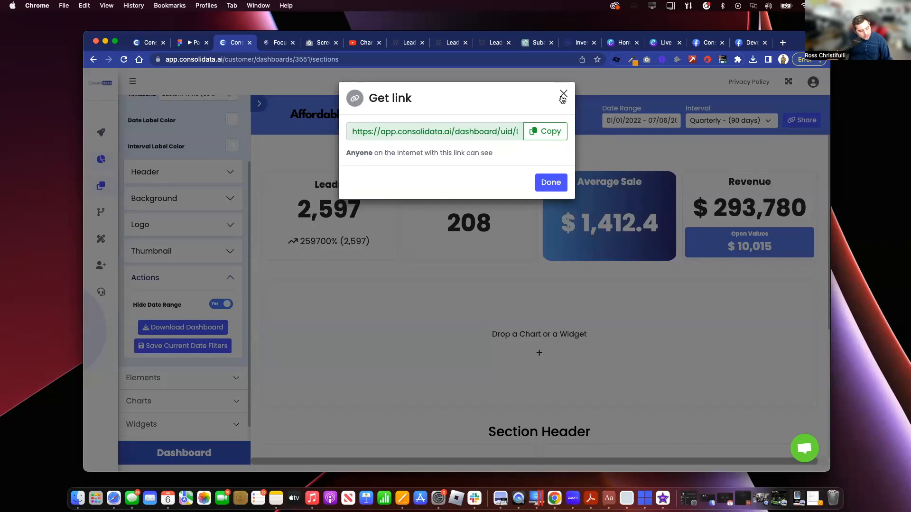
click(557, 132)
click(564, 93)
Turn off Hide Date Range and download the dashboard, dismissing the request to download multiple files.
click(229, 308)
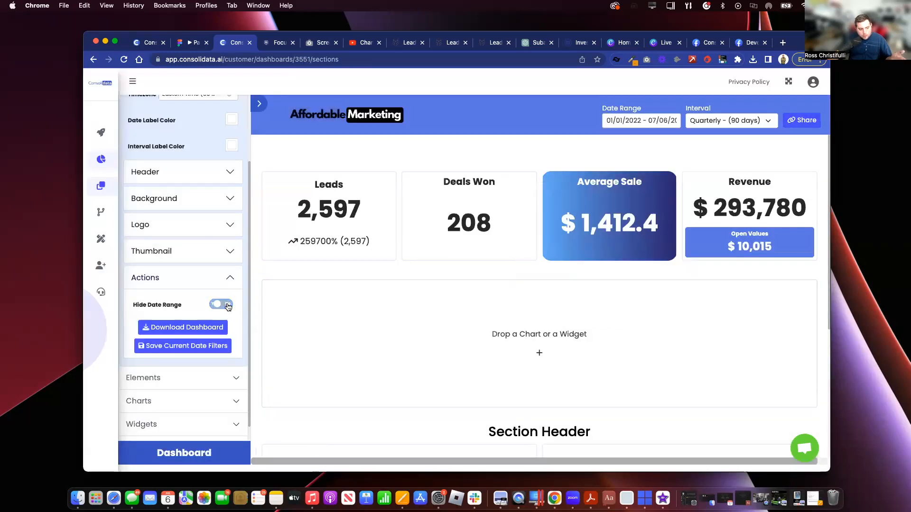
click(174, 328)
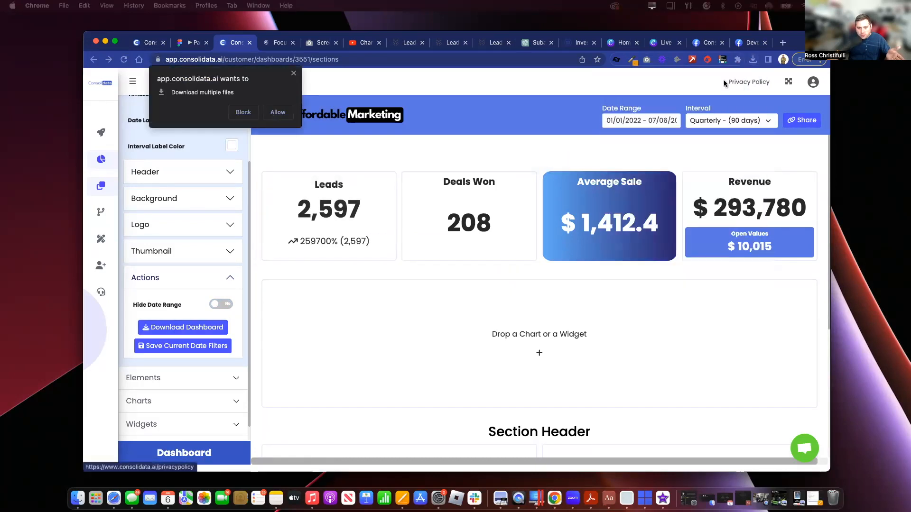
click(293, 74)
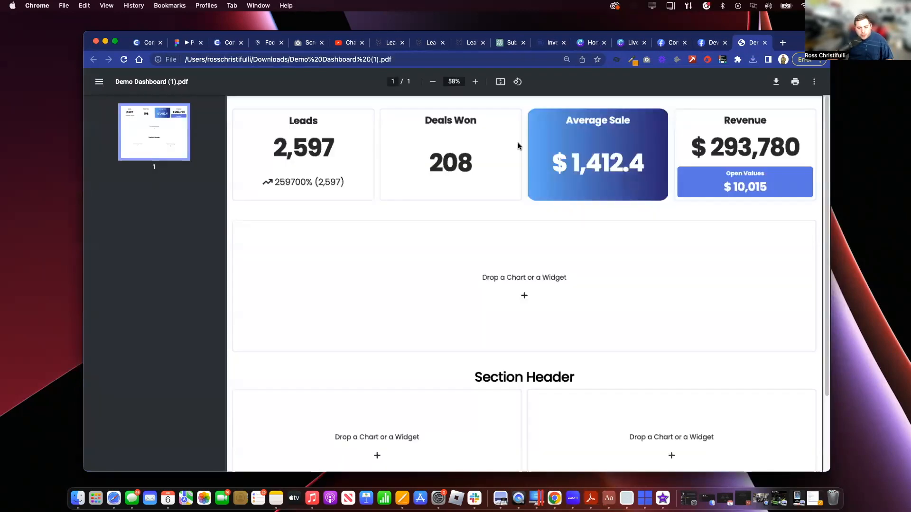
Look through the downloaded Demo Dashboard (1).pdf and go back to the dashboard editor.
scroll(512, 197, down, 2)
scroll(512, 197, up, 2)
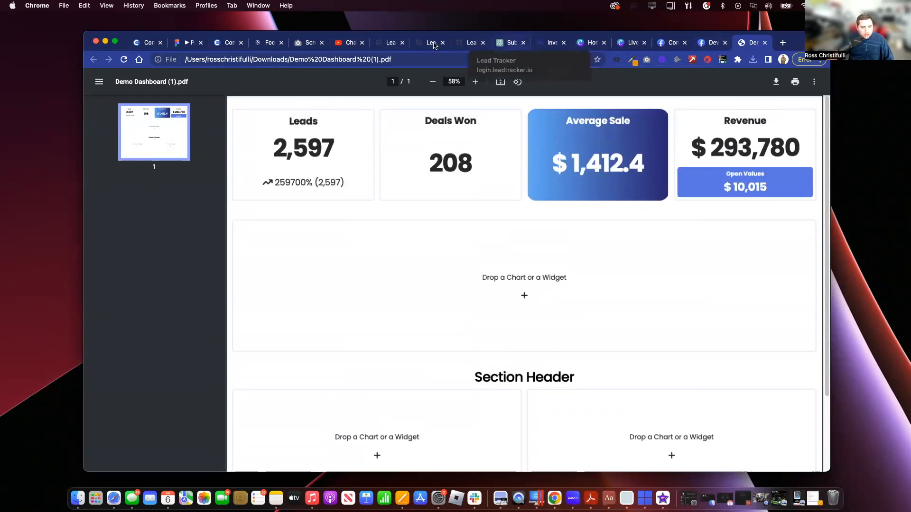
click(229, 45)
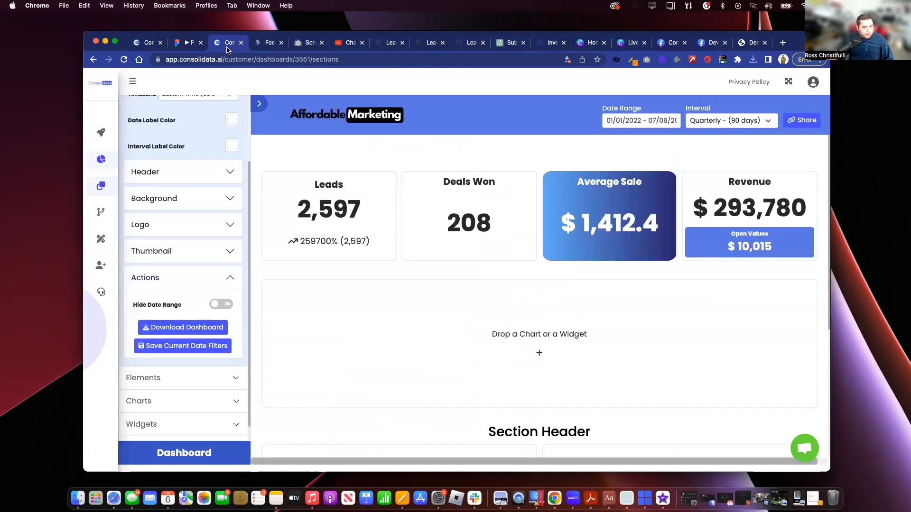
Close the dashboard settings and look over the available layout elements and chart types.
click(199, 278)
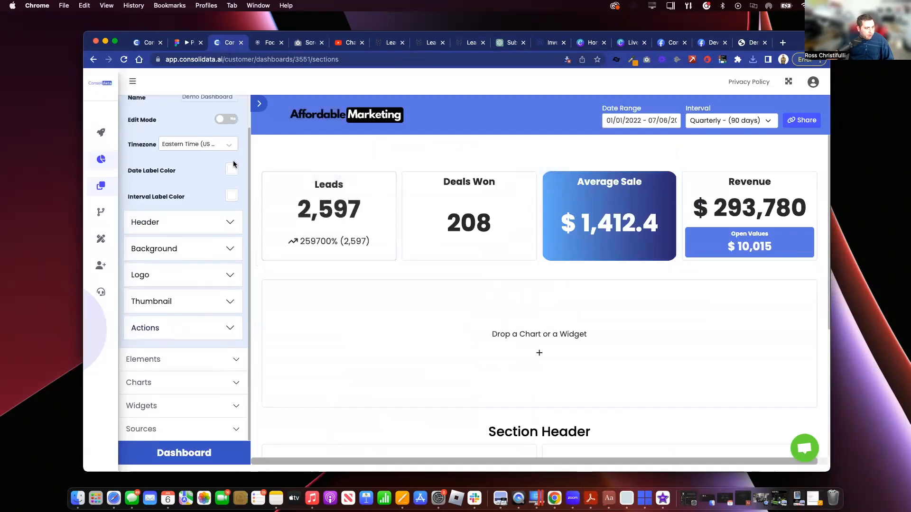
scroll(209, 214, up, 3)
click(227, 112)
click(227, 128)
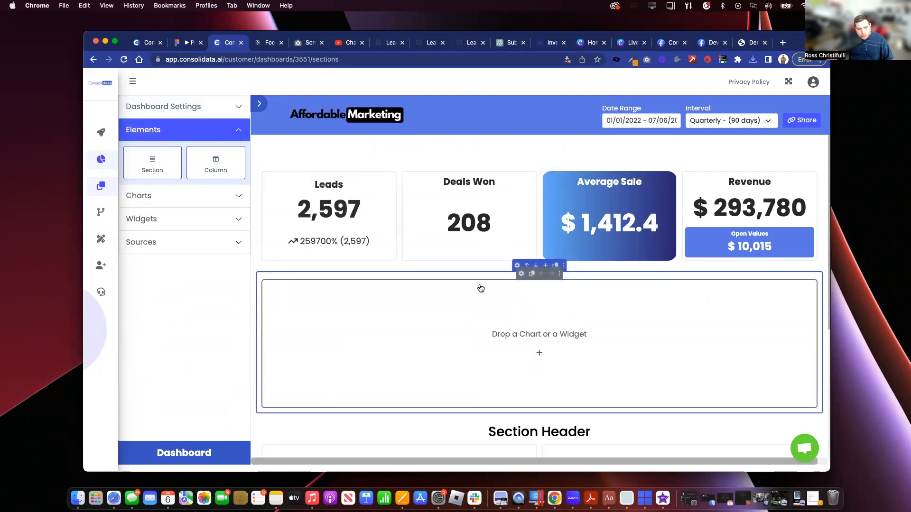
drag(216, 159, 210, 130)
click(211, 130)
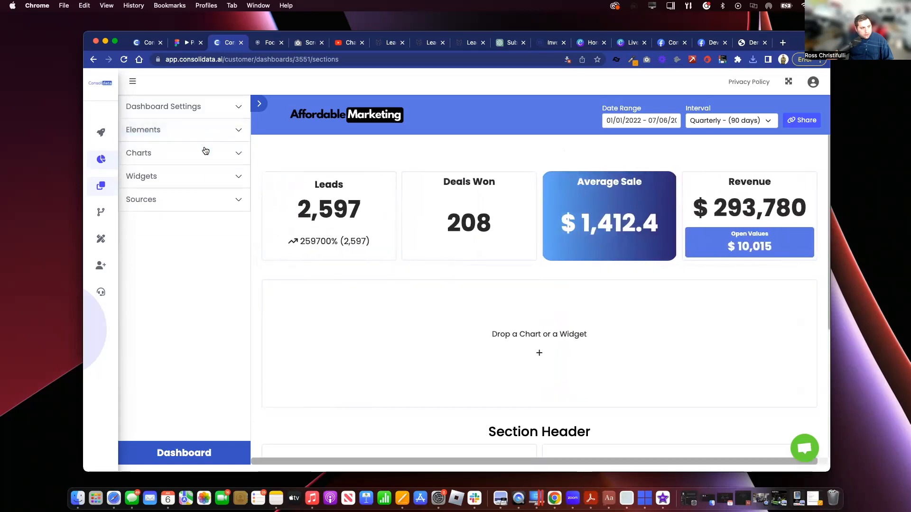
click(204, 152)
scroll(199, 166, down, 1)
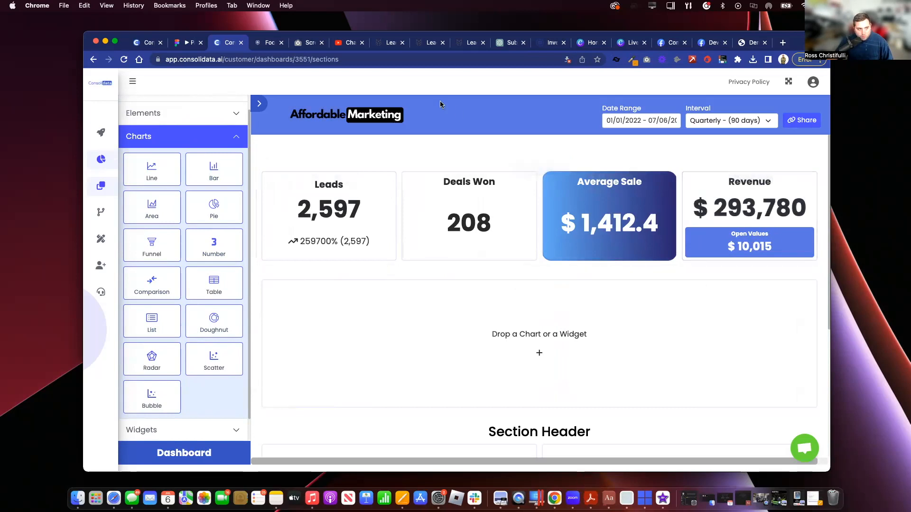
Add the Deals Won and Leads attributes from the Rentalex source to the Revenue card.
click(206, 134)
click(201, 198)
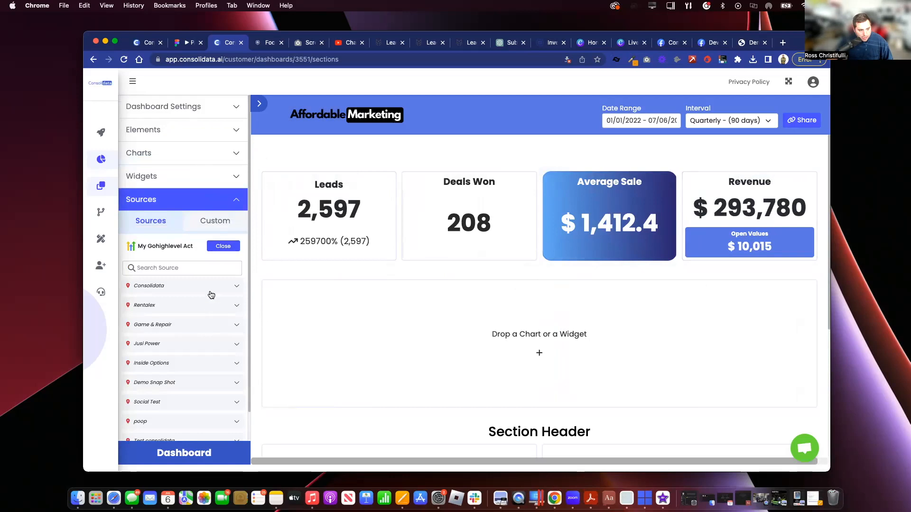
click(209, 305)
scroll(199, 327, down, 4)
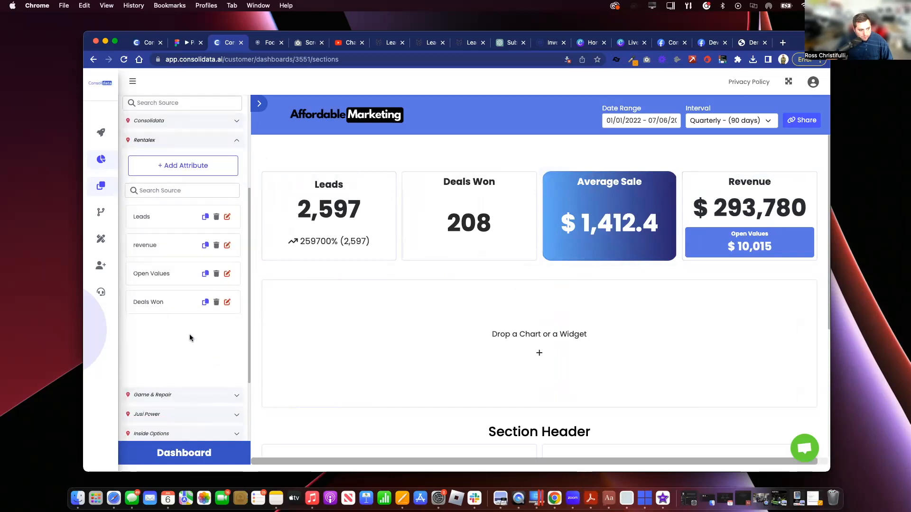
drag(154, 301, 806, 195)
drag(156, 217, 772, 219)
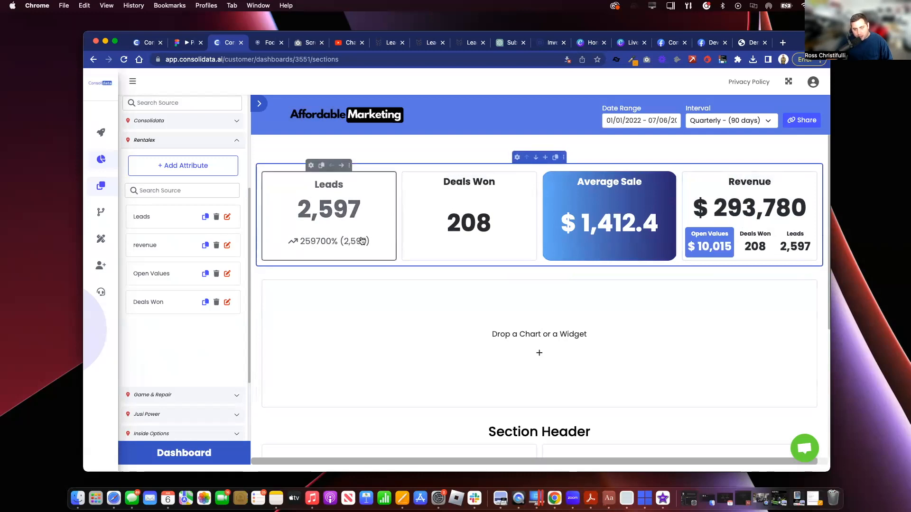
Set the dashboard's date range to Last 30 days.
click(637, 121)
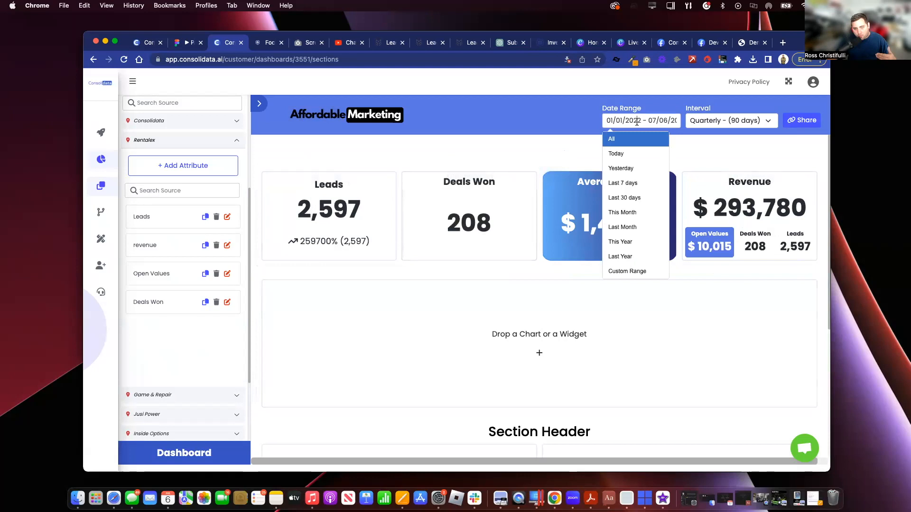
click(630, 200)
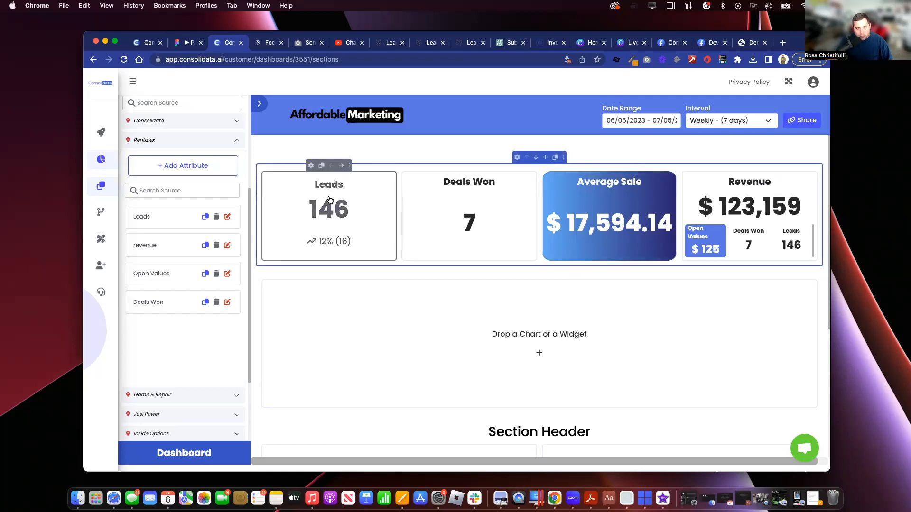
Place a Table chart in the first column under Section Header and fill it with Rentalex's Leads attribute.
scroll(163, 152, up, 5)
click(173, 153)
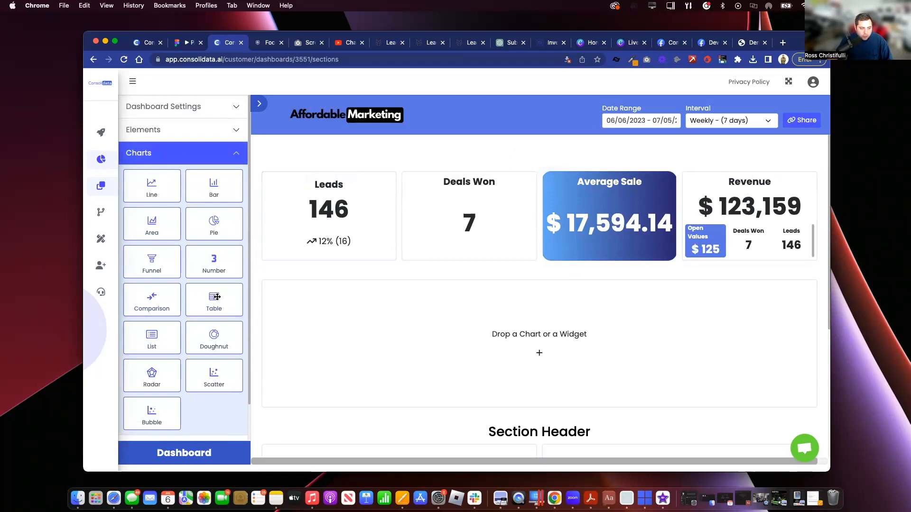
drag(228, 302, 334, 304)
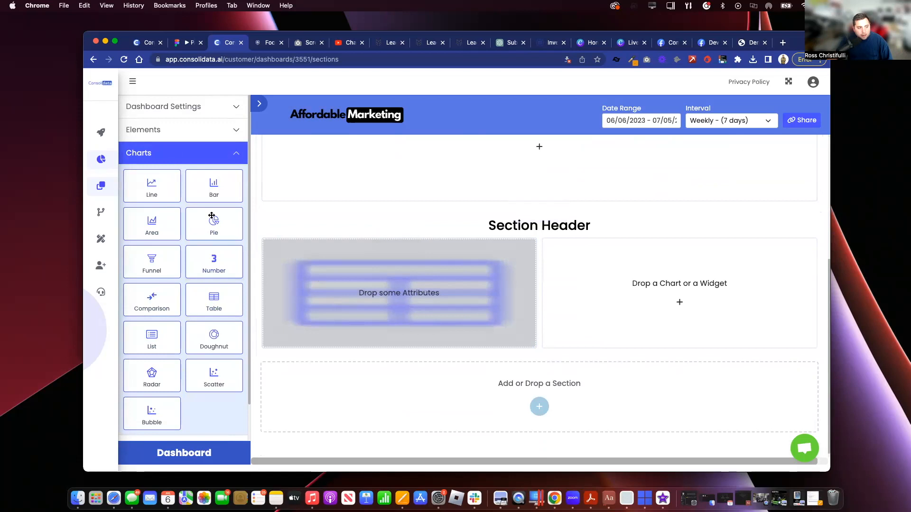
click(230, 155)
click(220, 201)
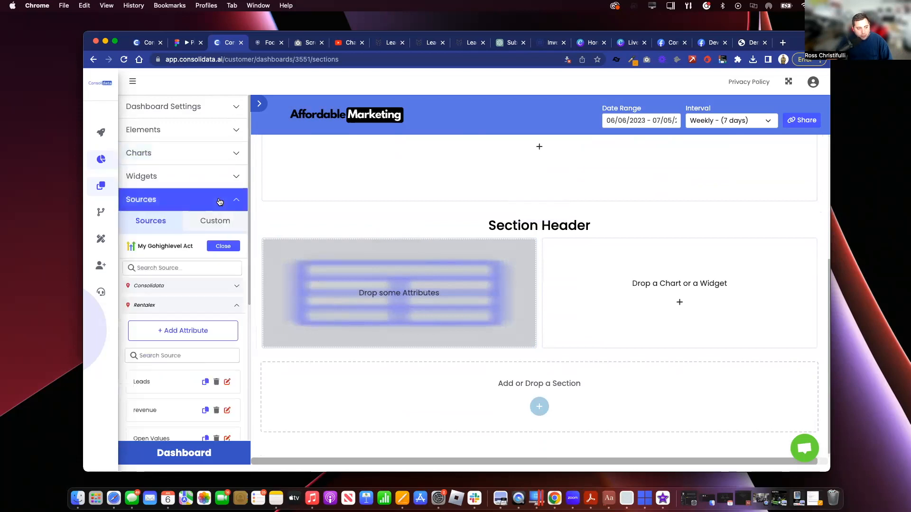
scroll(192, 291, down, 3)
drag(189, 319, 356, 295)
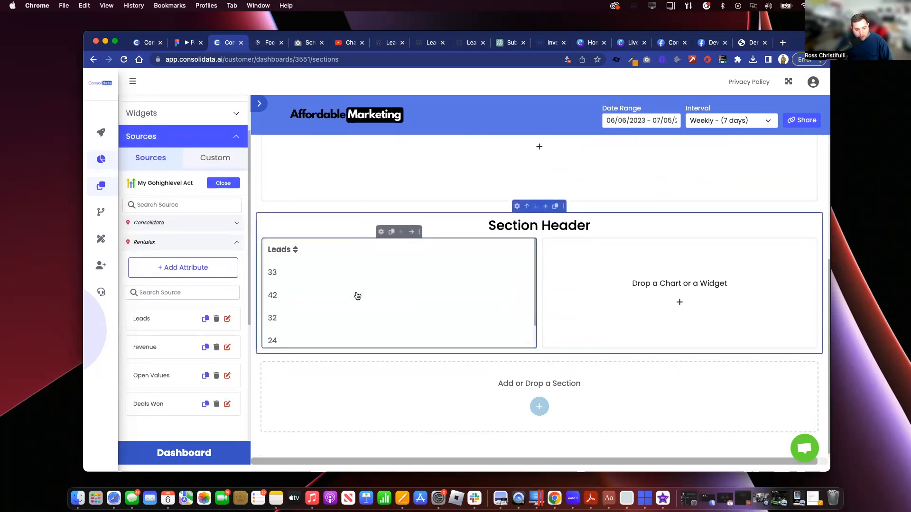
Turn on Display Date in the Leads table's column settings and look through its rows.
click(381, 232)
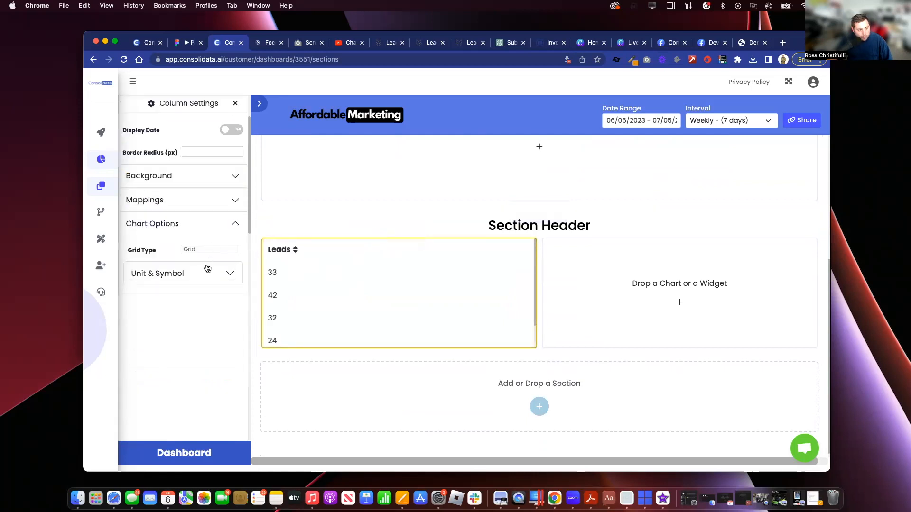
click(189, 287)
click(225, 329)
click(224, 330)
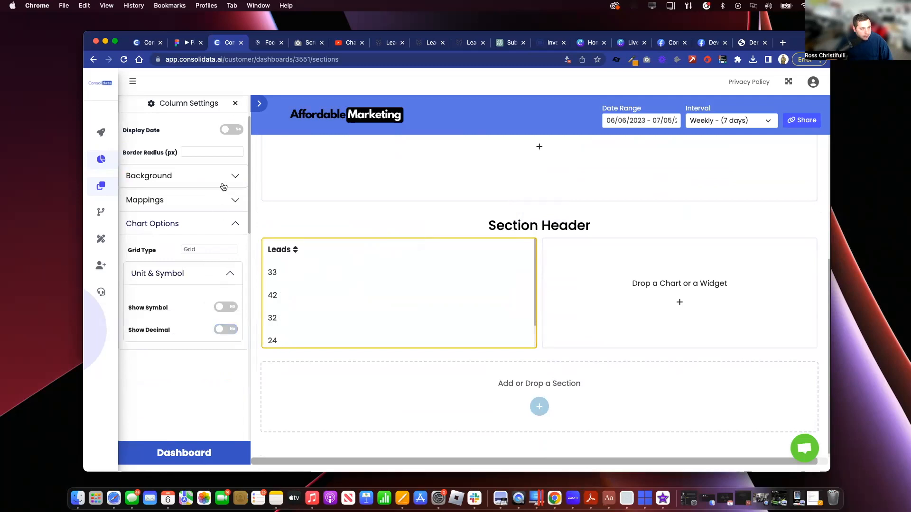
click(223, 199)
click(233, 130)
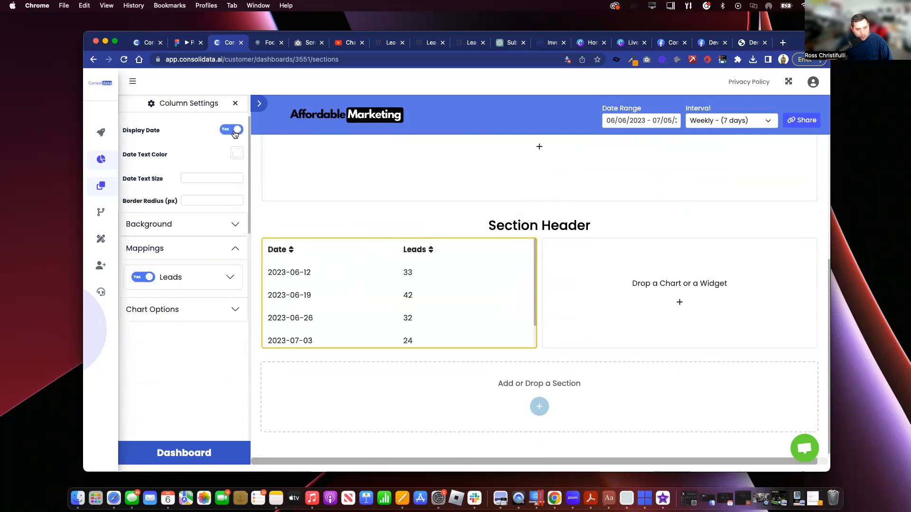
scroll(352, 310, down, 2)
scroll(351, 309, up, 2)
scroll(352, 310, down, 2)
scroll(351, 309, up, 2)
scroll(351, 309, down, 1)
scroll(351, 309, up, 1)
Try the Monthly (30 days) interval on the dashboard and switch back to Weekly (7 days).
click(732, 123)
click(732, 133)
click(734, 120)
click(734, 123)
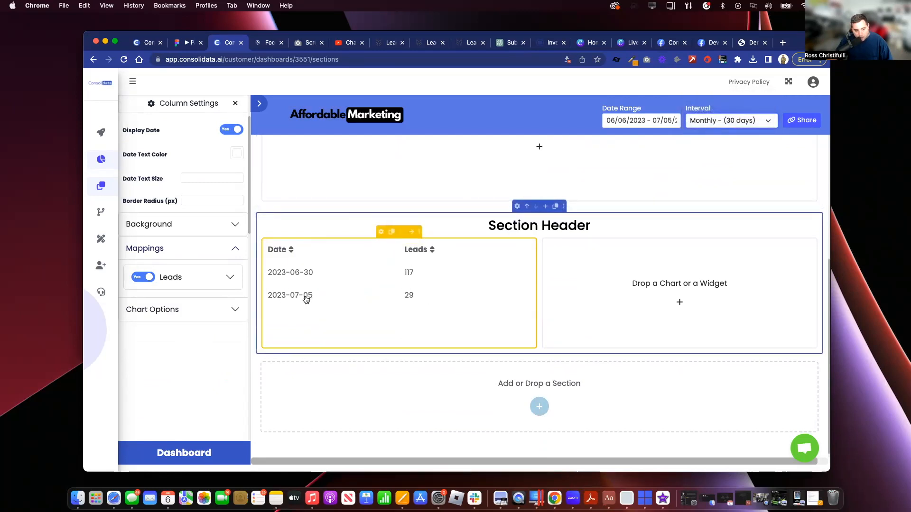
click(732, 120)
click(732, 109)
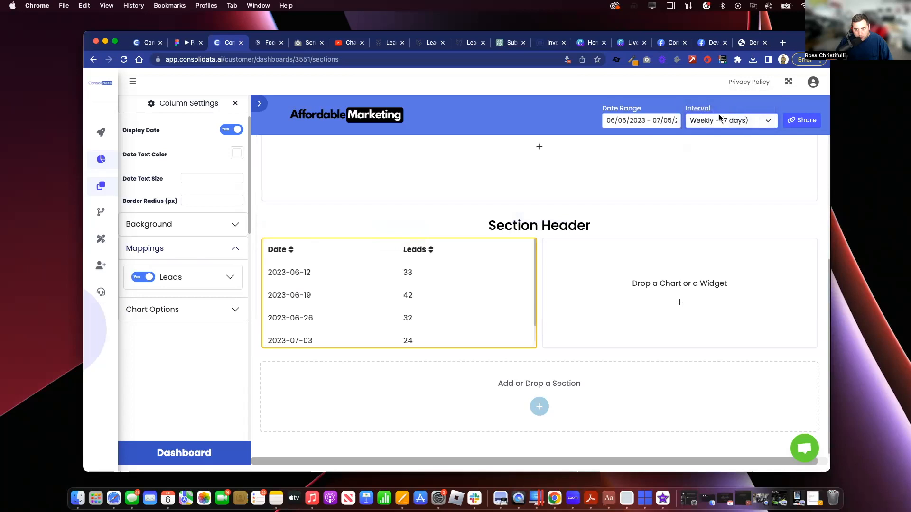
scroll(425, 328, down, 2)
scroll(425, 327, up, 2)
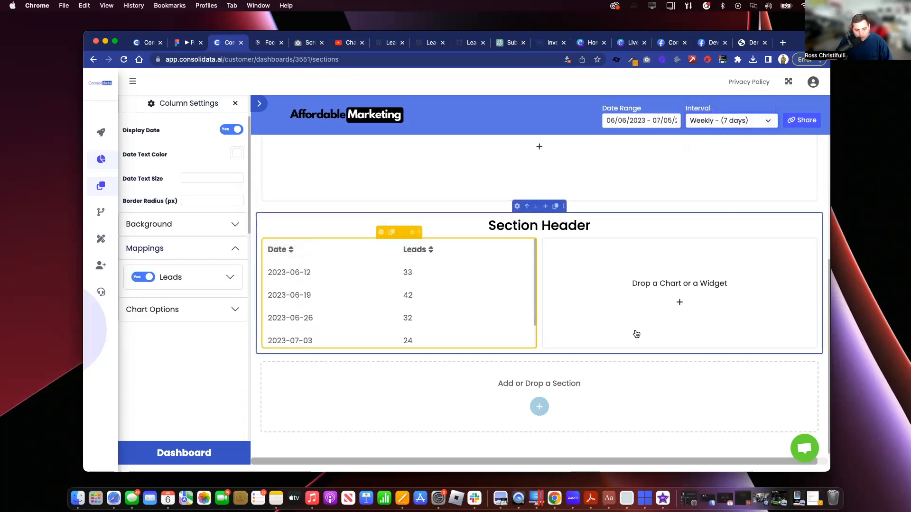
Place a List chart in the empty full-width section below the number cards and open its column settings.
scroll(479, 204, up, 5)
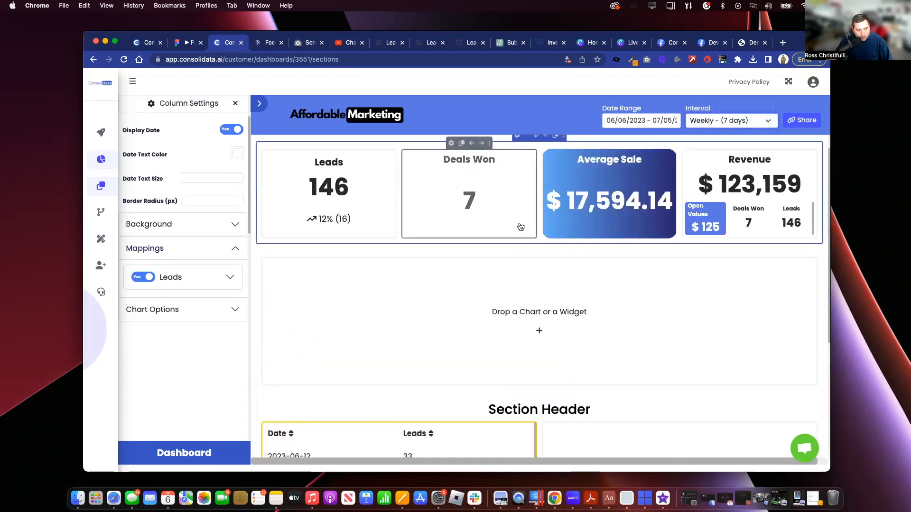
click(236, 103)
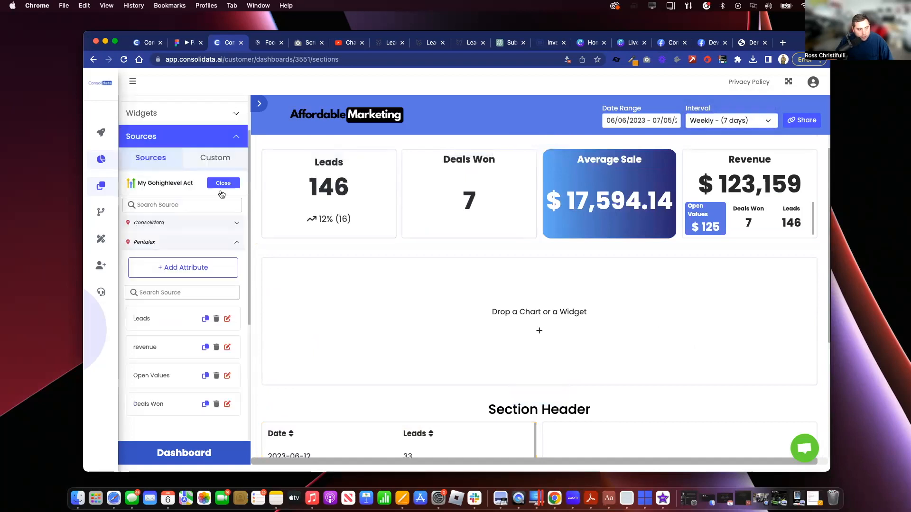
scroll(207, 160, up, 2)
click(207, 160)
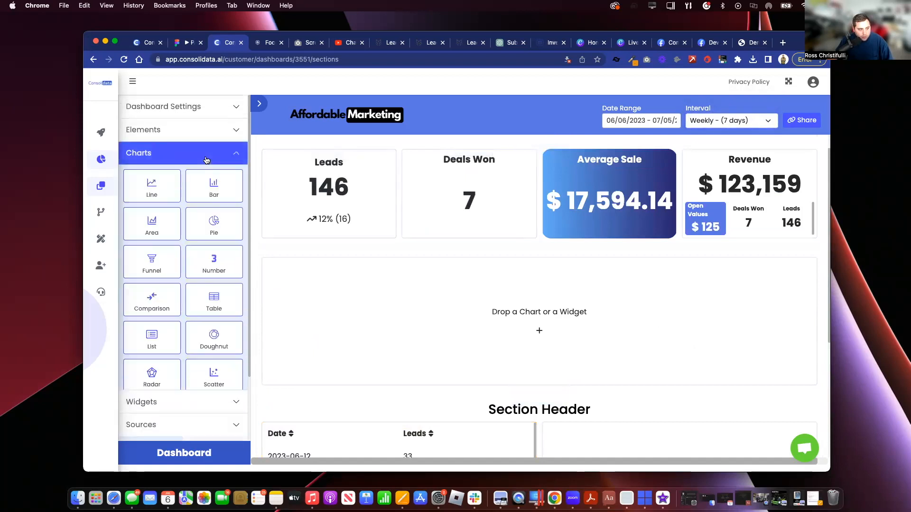
drag(155, 327, 379, 313)
click(521, 252)
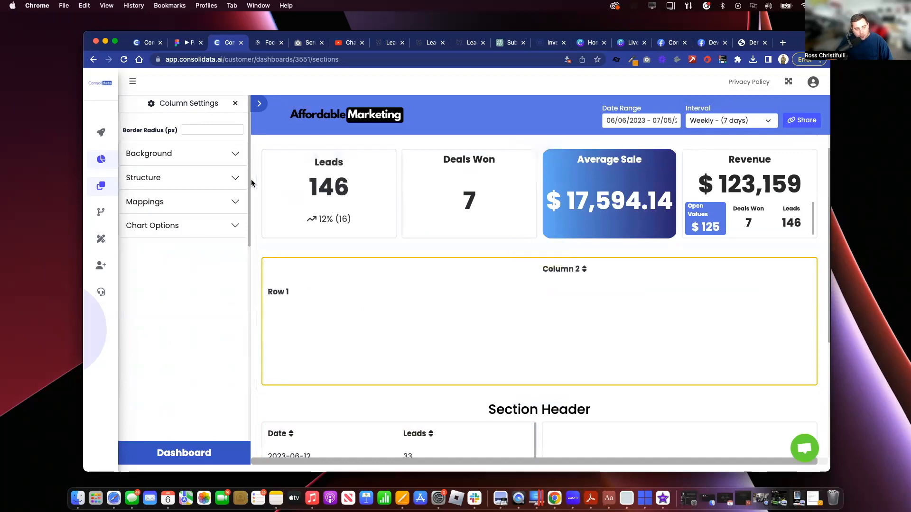
Label the list chart's first column Source and its second column Leads.
click(235, 180)
click(220, 206)
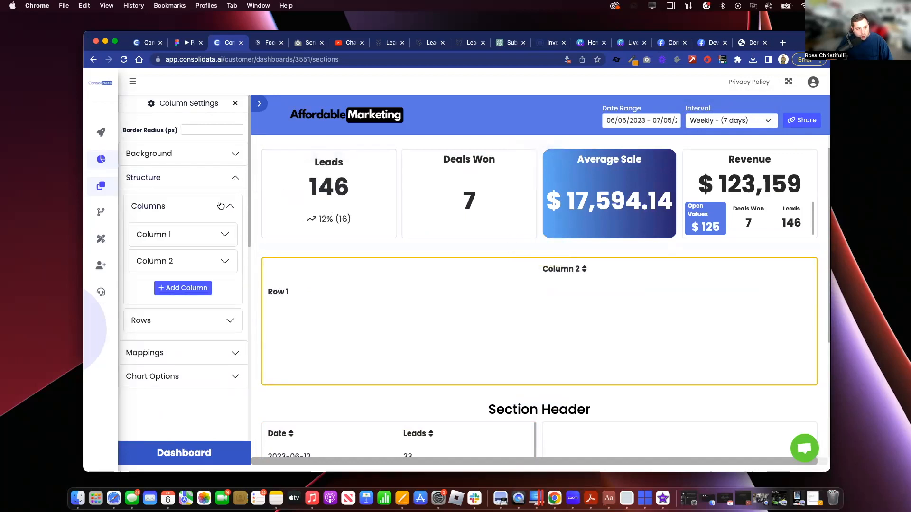
click(213, 244)
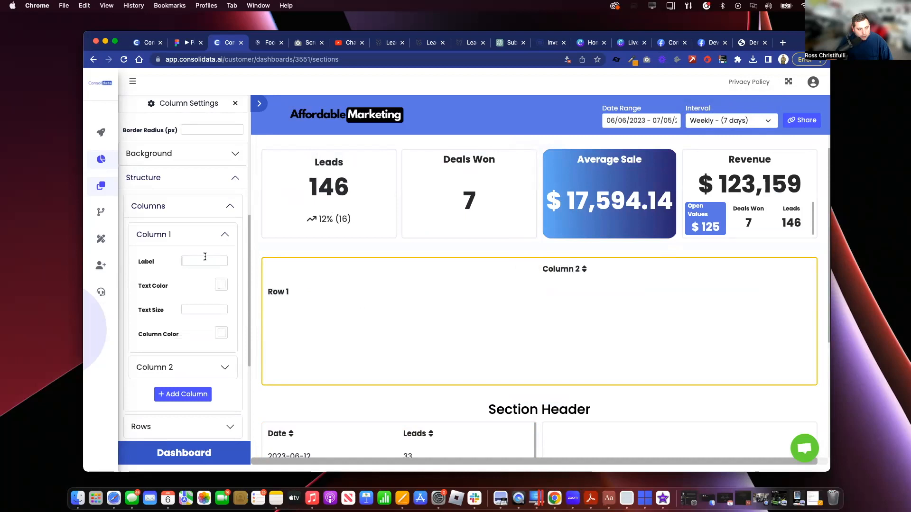
text(Source)
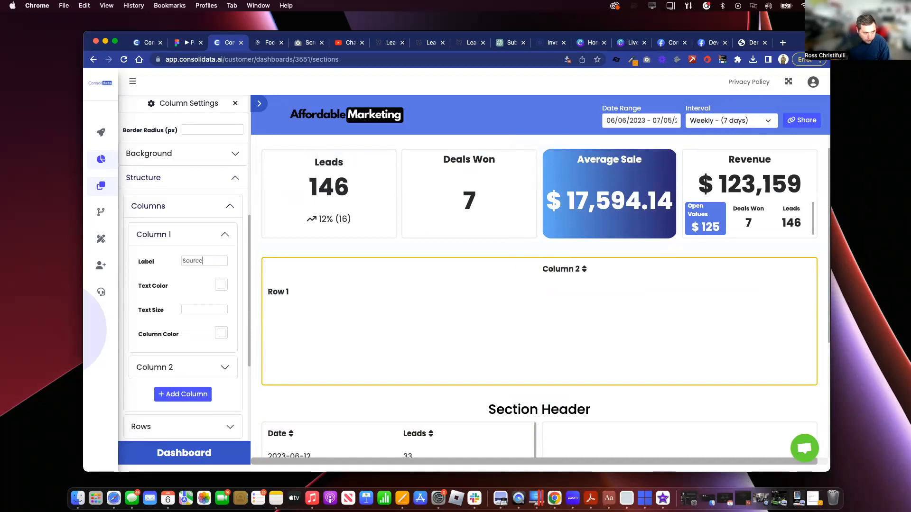
click(193, 233)
click(187, 260)
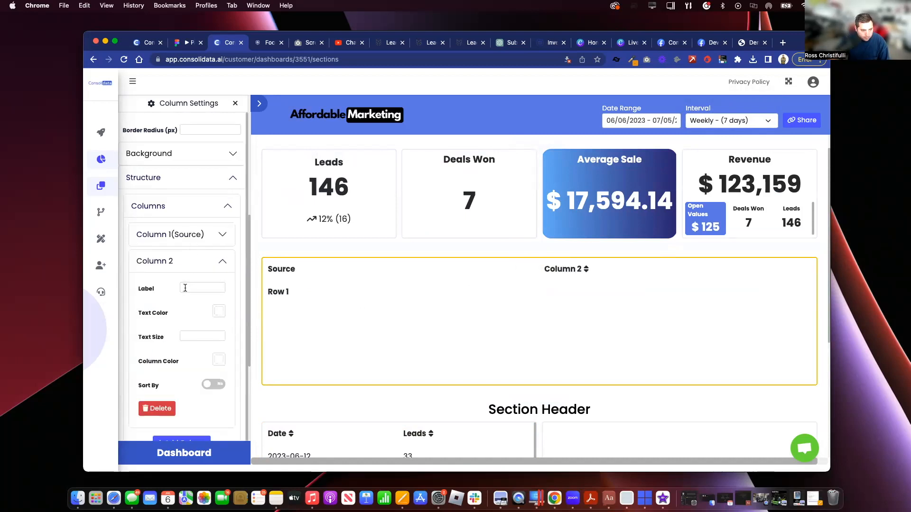
click(194, 266)
Add three more columns to the list chart, labelled Appointments, Won and Conversion Rate.
click(179, 287)
click(182, 290)
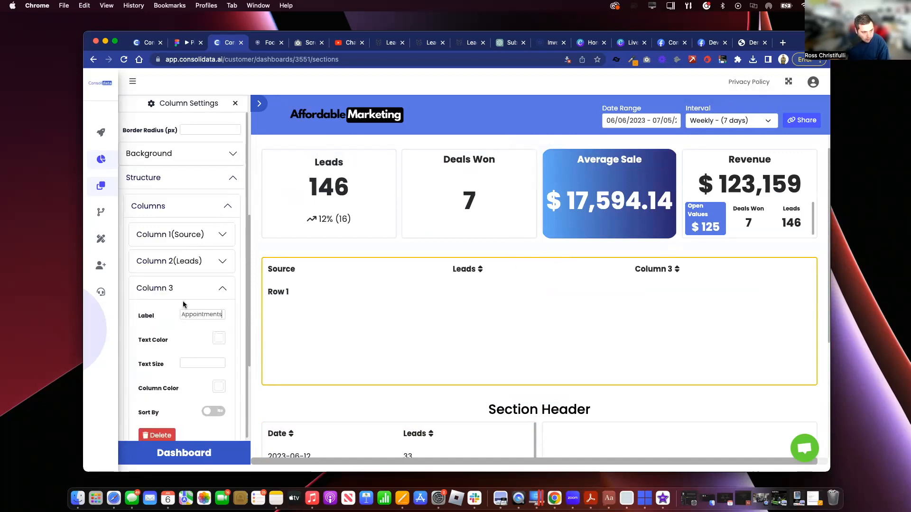
click(184, 293)
click(177, 321)
click(170, 322)
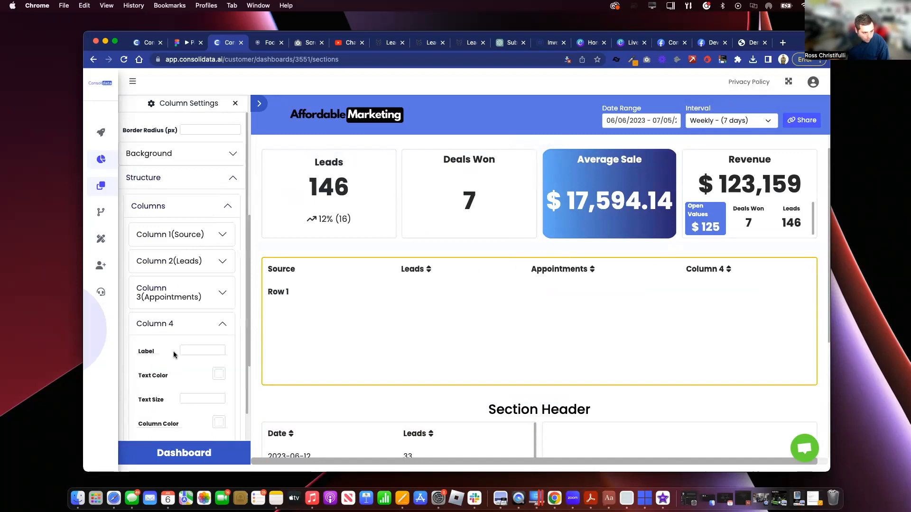
click(209, 332)
click(203, 351)
click(203, 352)
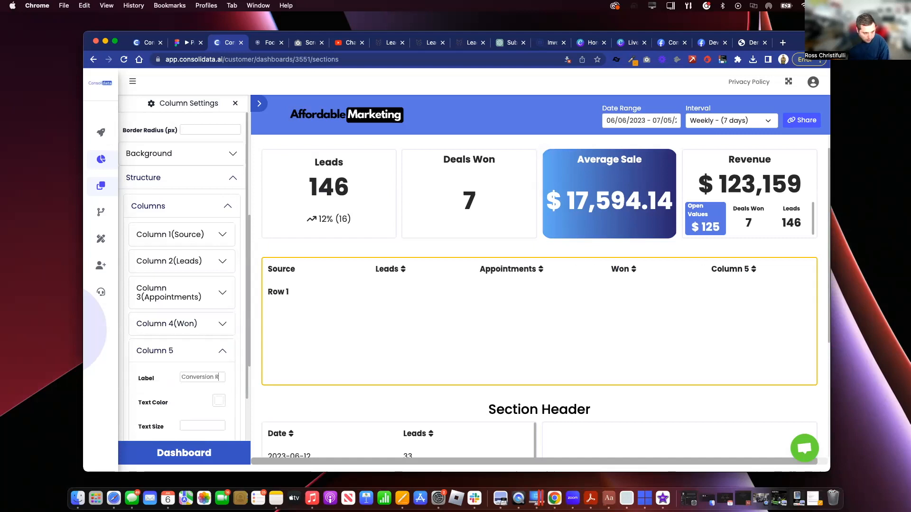
click(221, 353)
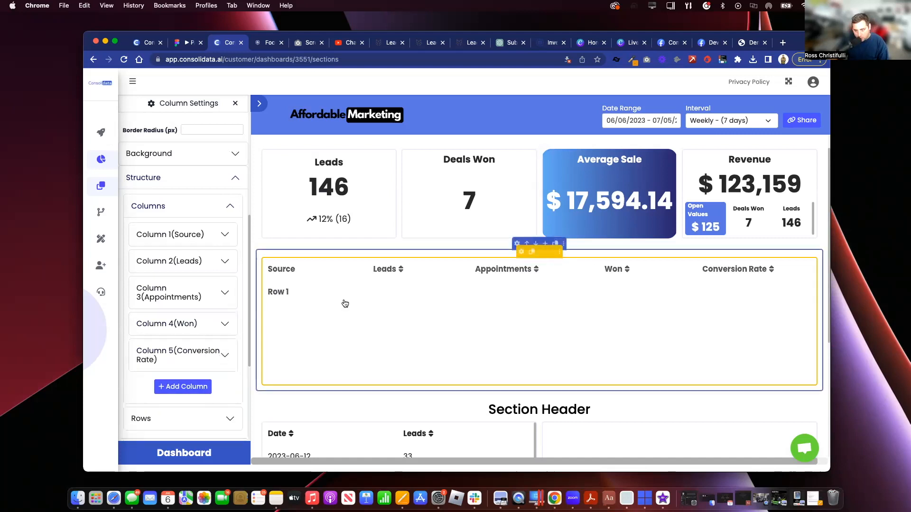
Label the list chart's first row Facebook and add a second row labelled Website.
click(226, 208)
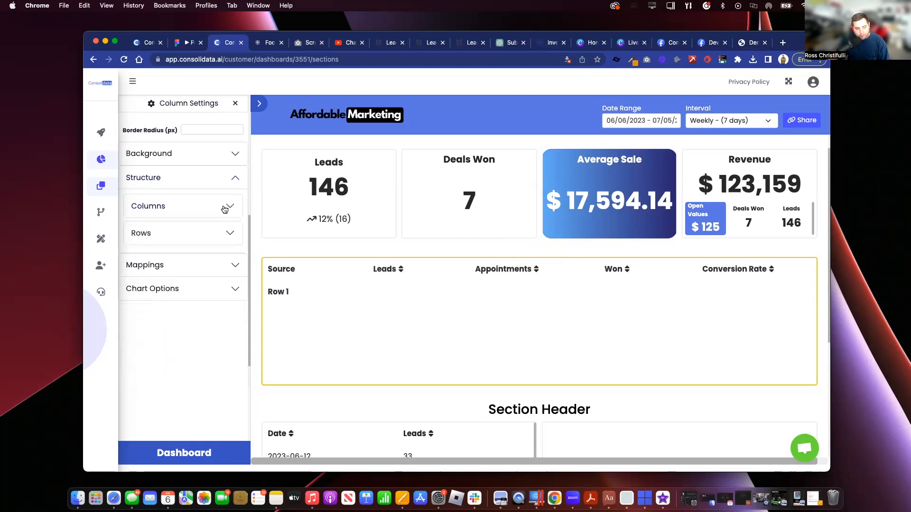
click(215, 242)
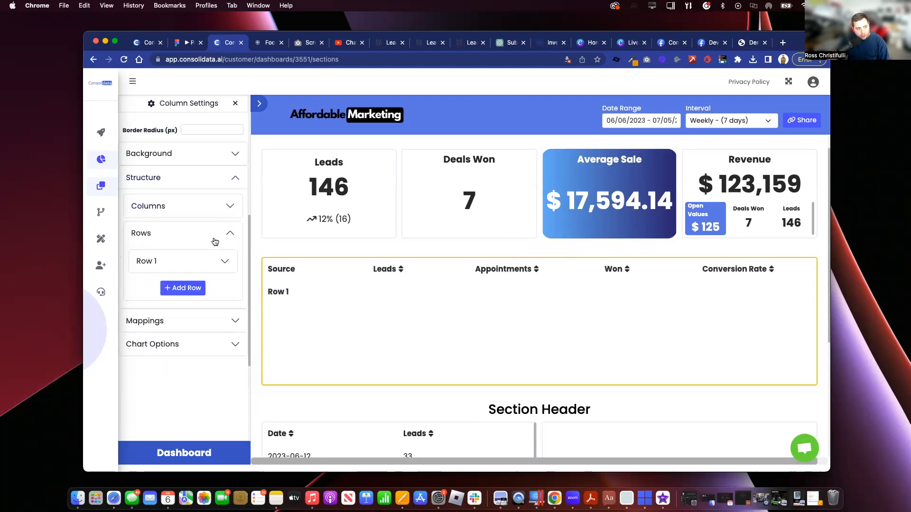
click(198, 261)
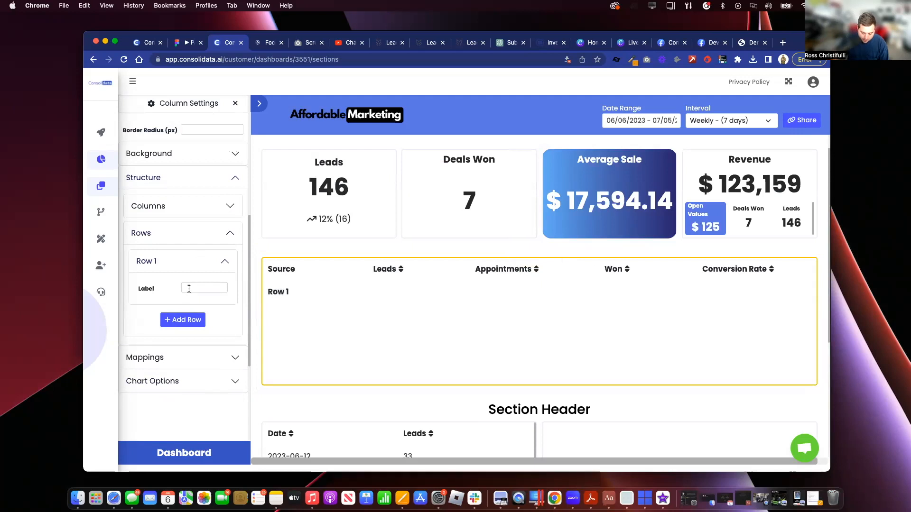
click(194, 268)
click(191, 287)
click(188, 289)
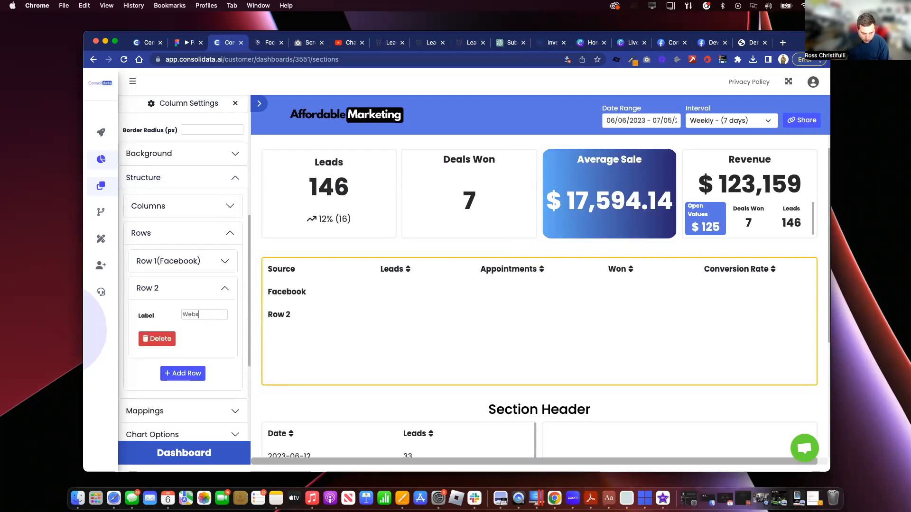
click(190, 289)
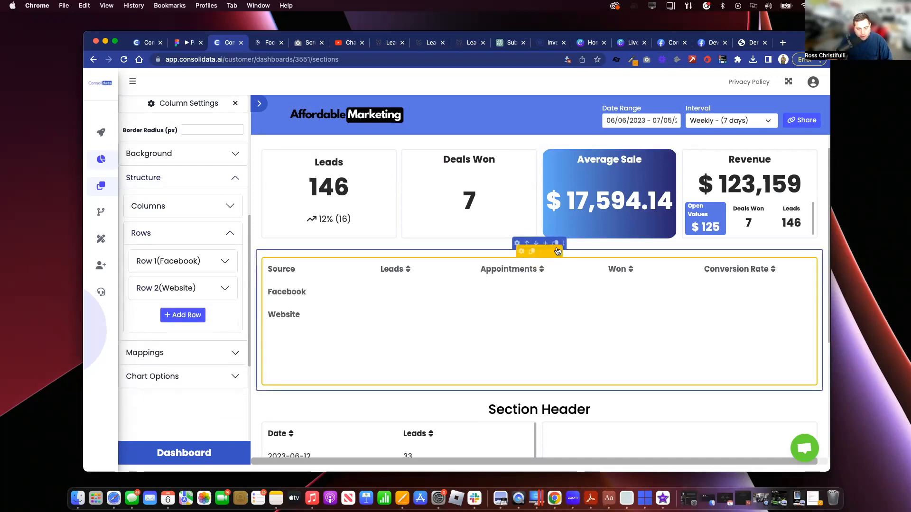
Set the height of the section holding the list chart to 186 px.
click(519, 242)
scroll(204, 123, up, 2)
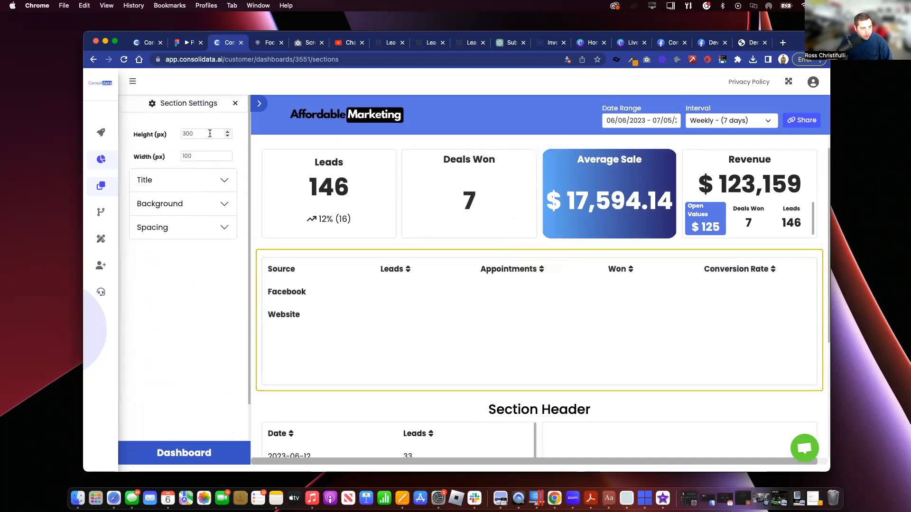
drag(227, 136, 230, 136)
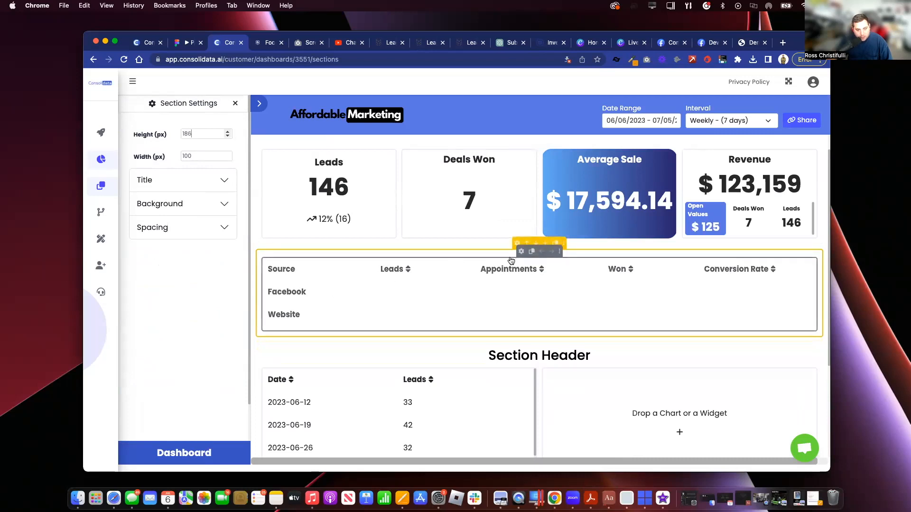
Try the Rows and Columns grid types on the list chart, then set its grid type to Grid and close its settings.
click(521, 251)
click(236, 226)
click(222, 251)
click(209, 260)
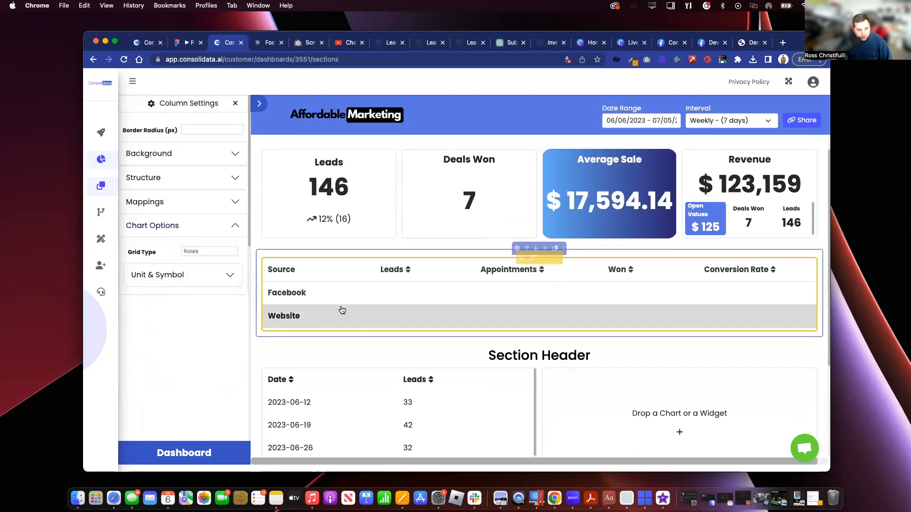
click(205, 251)
click(202, 257)
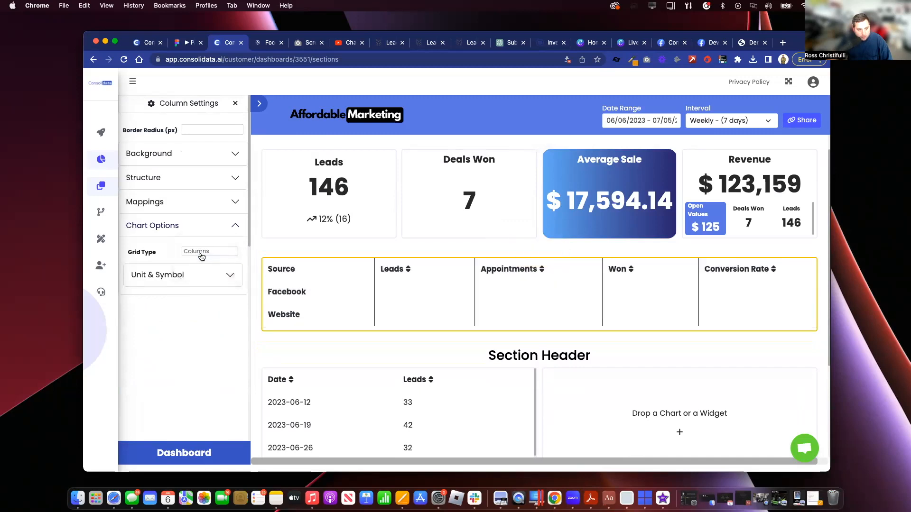
click(205, 251)
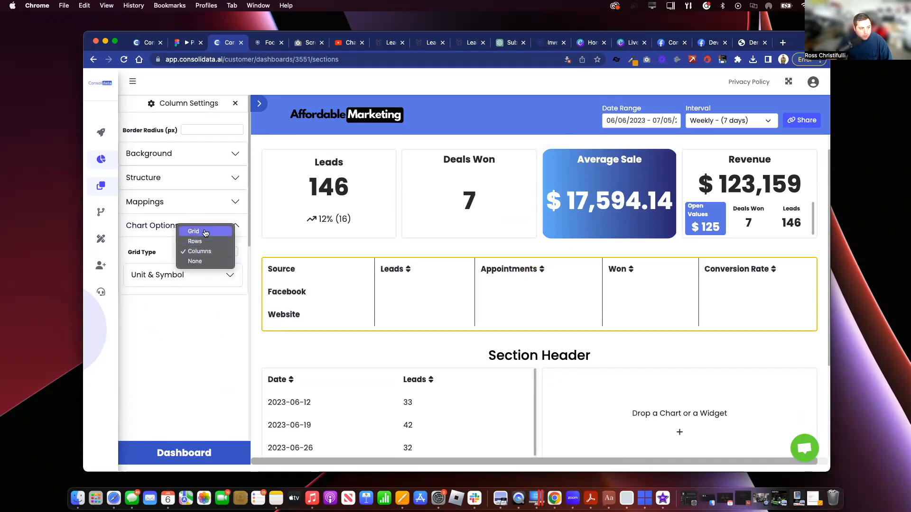
click(198, 231)
click(199, 255)
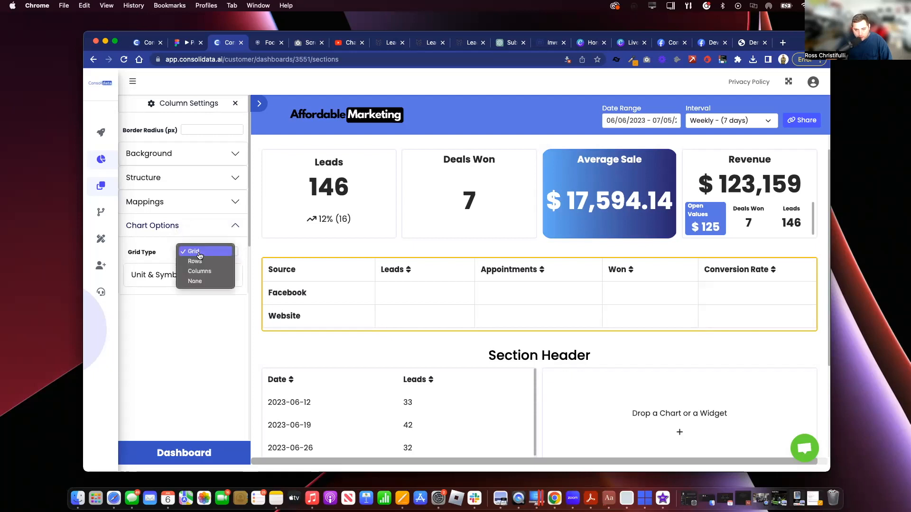
click(209, 242)
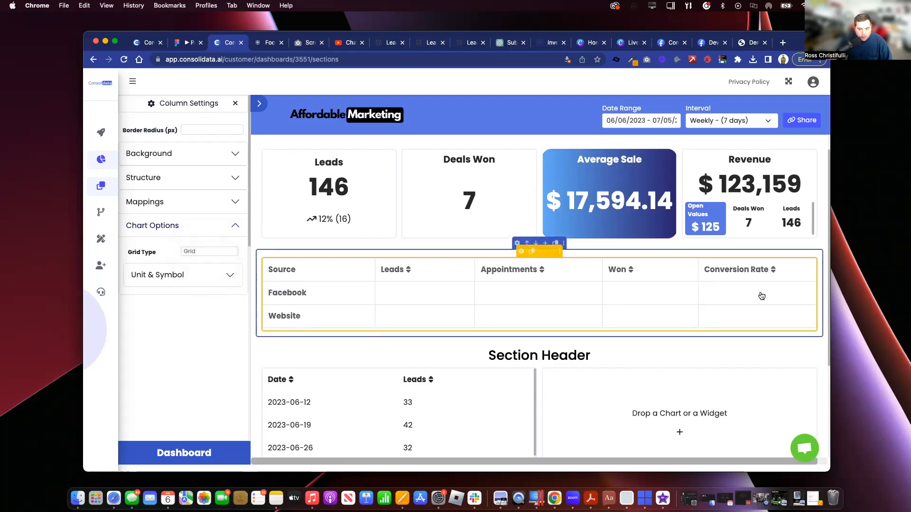
click(209, 227)
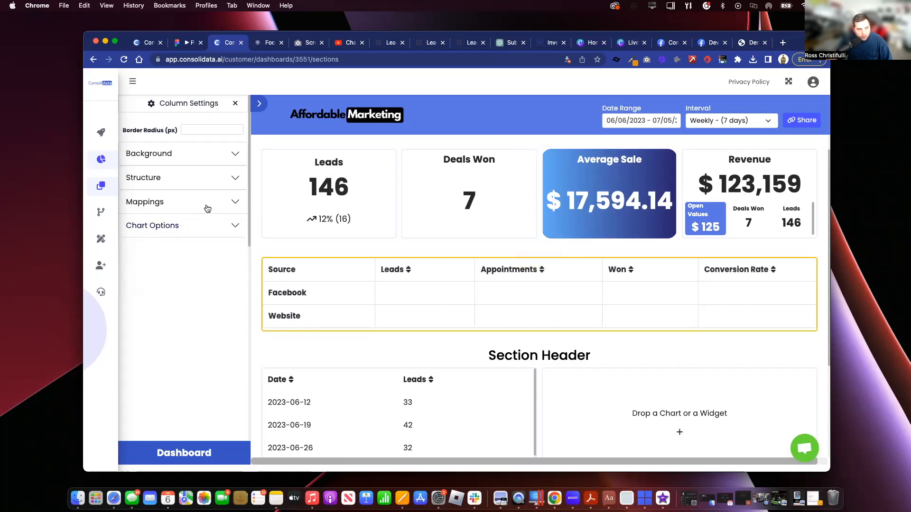
click(237, 102)
Start a new attribute in the Rentalex source and name it Leads Facebook.
click(213, 146)
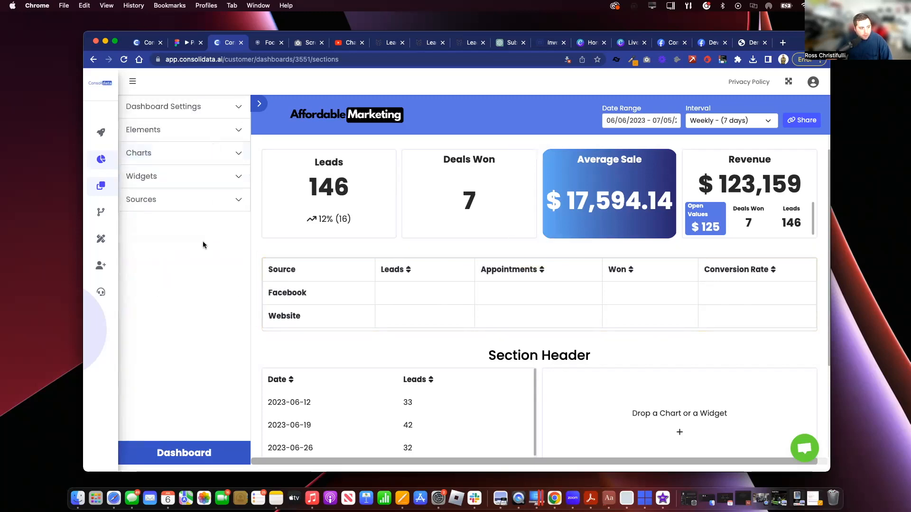
click(208, 209)
scroll(177, 316, down, 3)
click(189, 253)
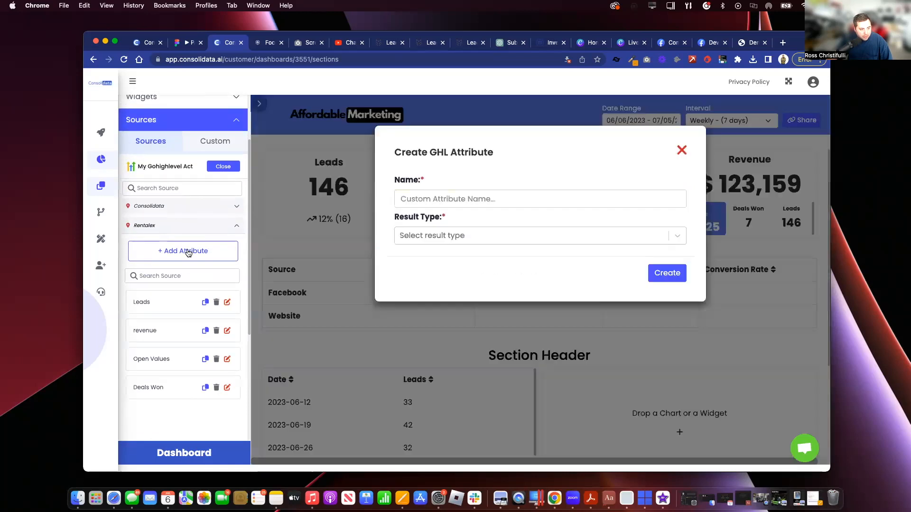
click(530, 199)
text(Leads)
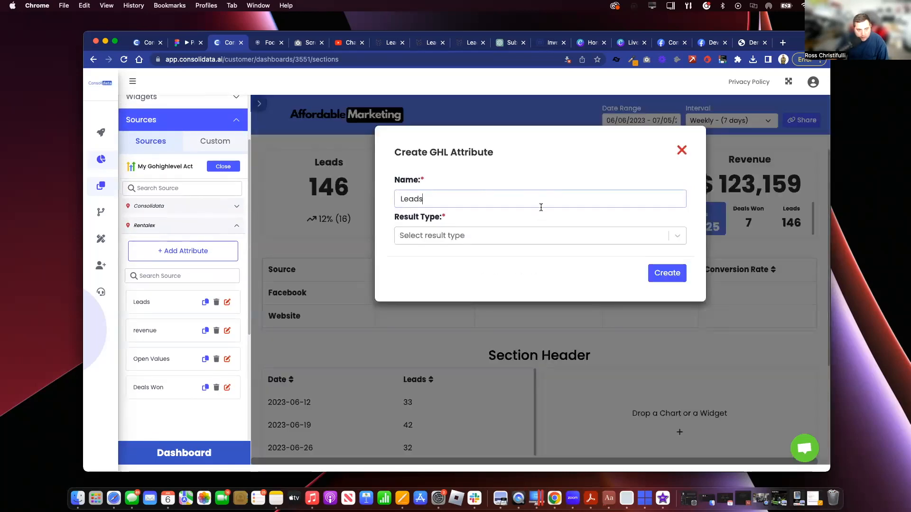
text( Facebo)
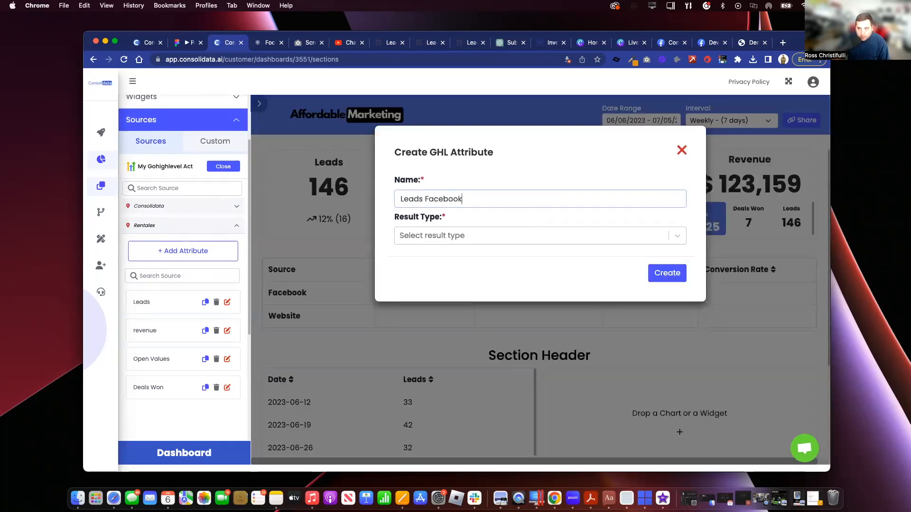
text(ok)
Create it as a Count of opportunities with status Total and source facebook ads, and place it in the Facebook row's Leads cell.
click(530, 236)
click(512, 257)
click(503, 271)
click(491, 295)
click(445, 377)
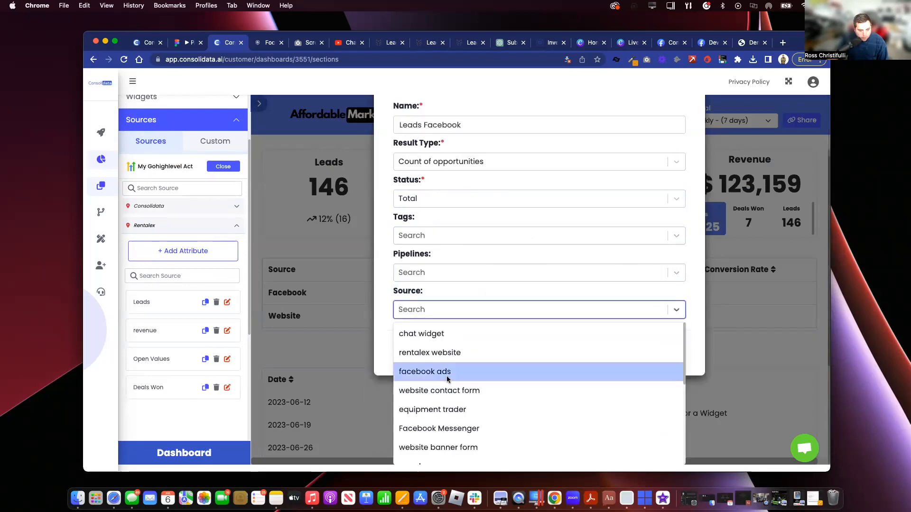
click(446, 375)
click(665, 406)
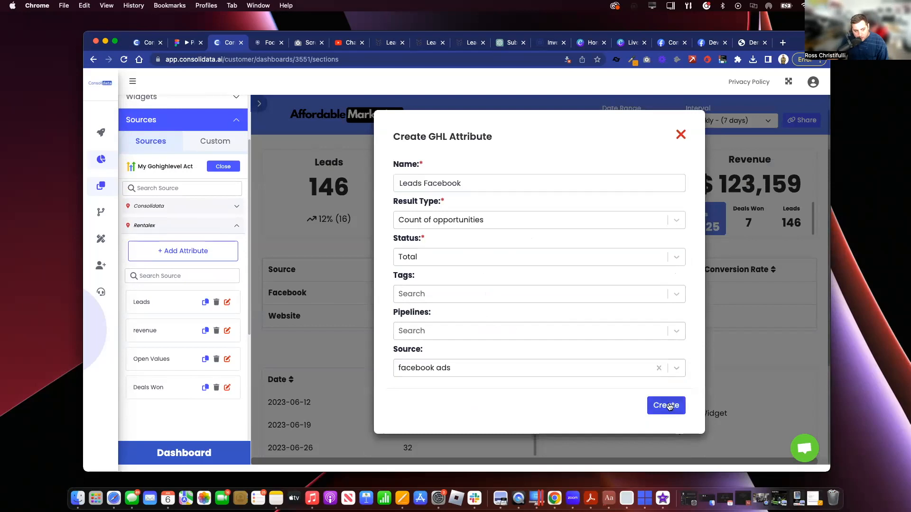
drag(179, 417, 416, 297)
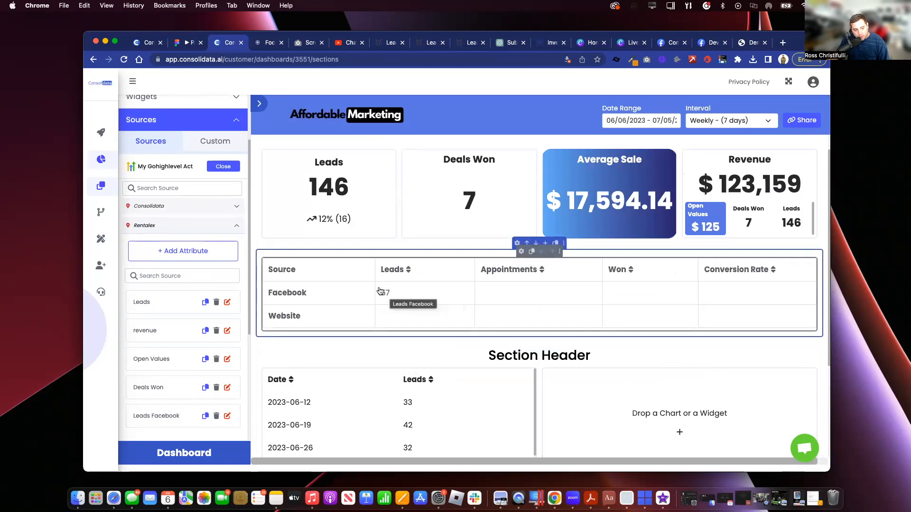
Start a new attribute in the Rentalex source, name it Leads Chat Widget and set its result type to Count of opportunities.
click(178, 256)
click(432, 201)
text(Leads Chat)
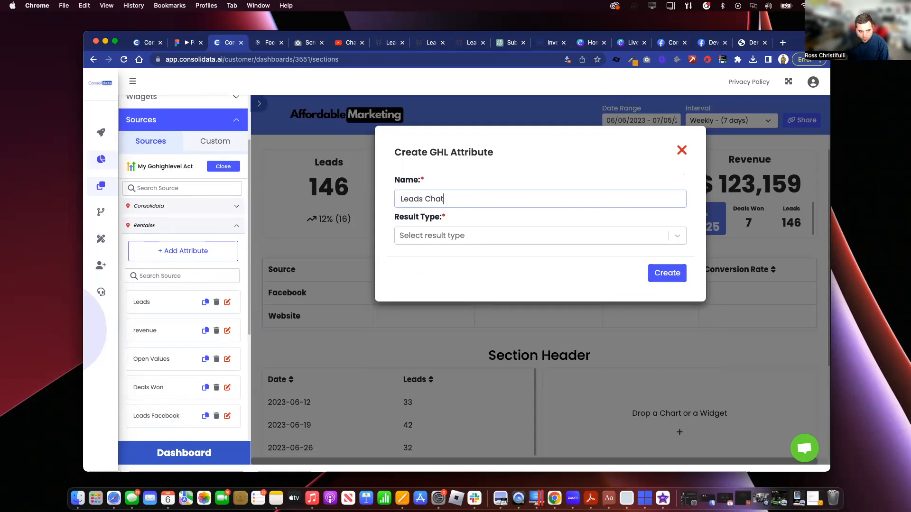
click(445, 236)
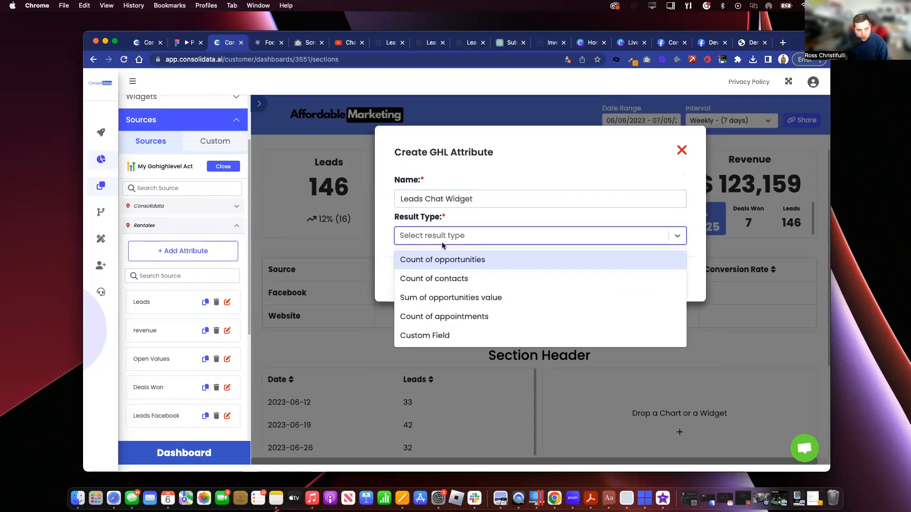
click(442, 259)
Create the Leads Chat Widget attribute with status Total and source chat widget, and place it in the Website row's Leads cell.
click(416, 380)
text(chat)
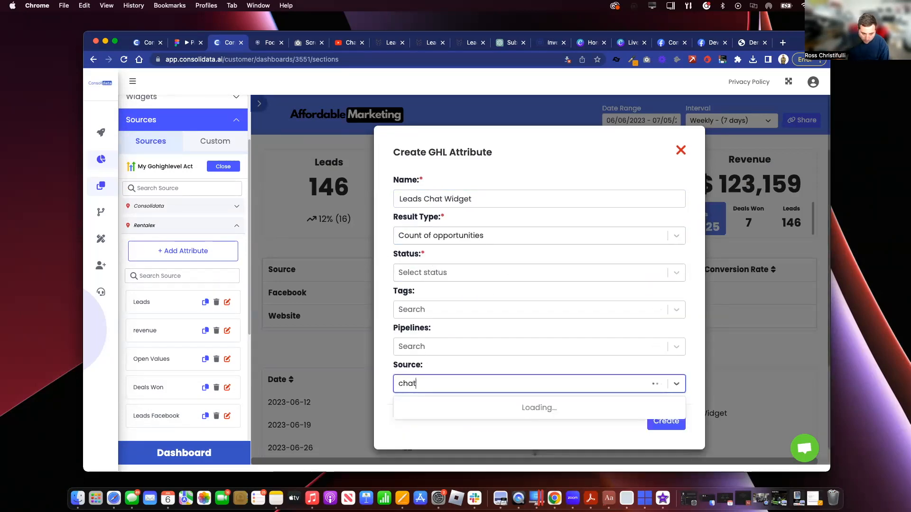
click(406, 411)
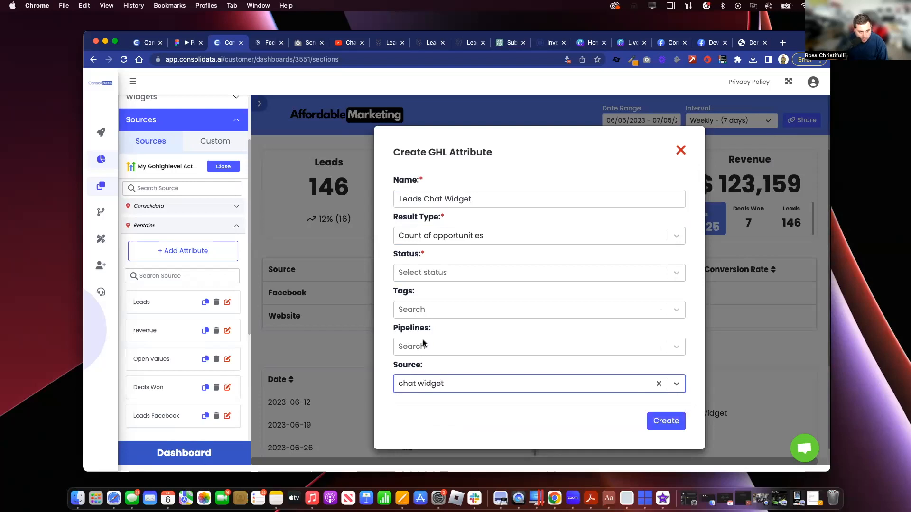
click(429, 278)
click(412, 295)
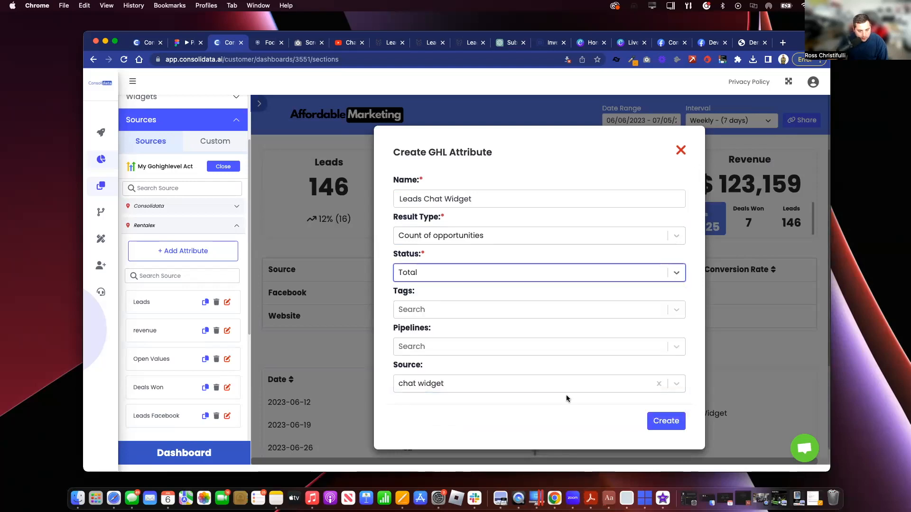
click(665, 421)
scroll(183, 387, down, 5)
scroll(185, 385, up, 2)
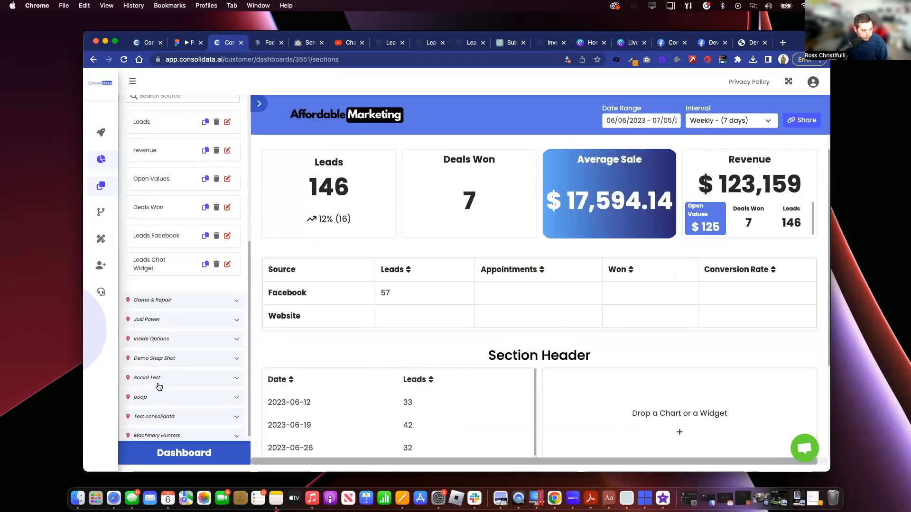
drag(160, 347, 402, 327)
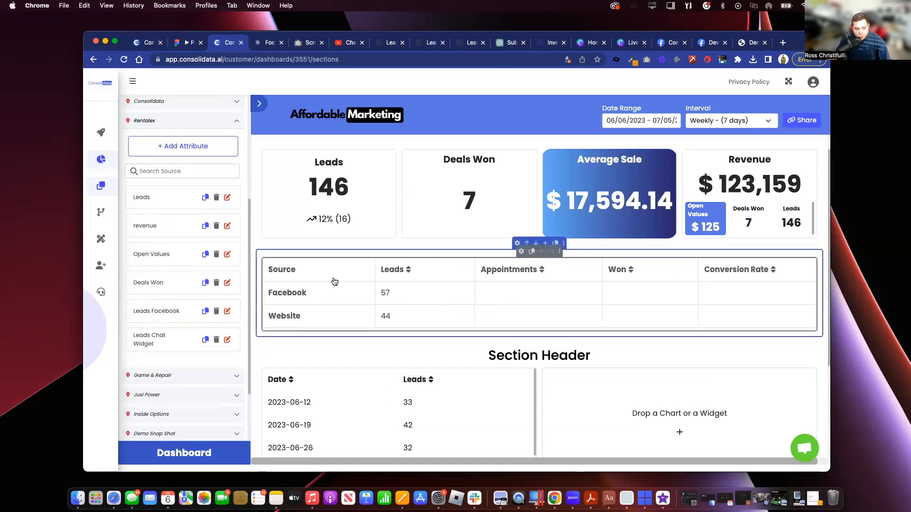
Start another Rentalex attribute, name it WON FACEBOOK and set its result type to Count of opportunities.
scroll(183, 289, up, 1)
scroll(182, 288, up, 1)
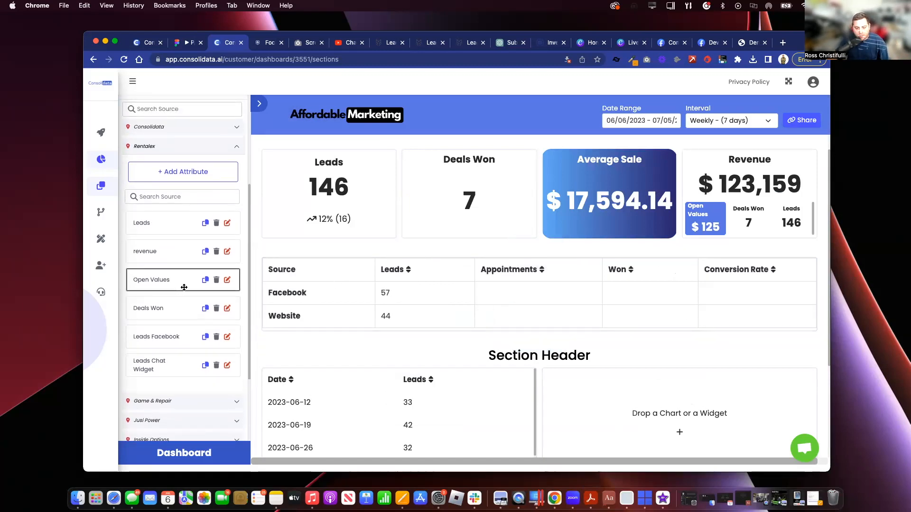
click(196, 179)
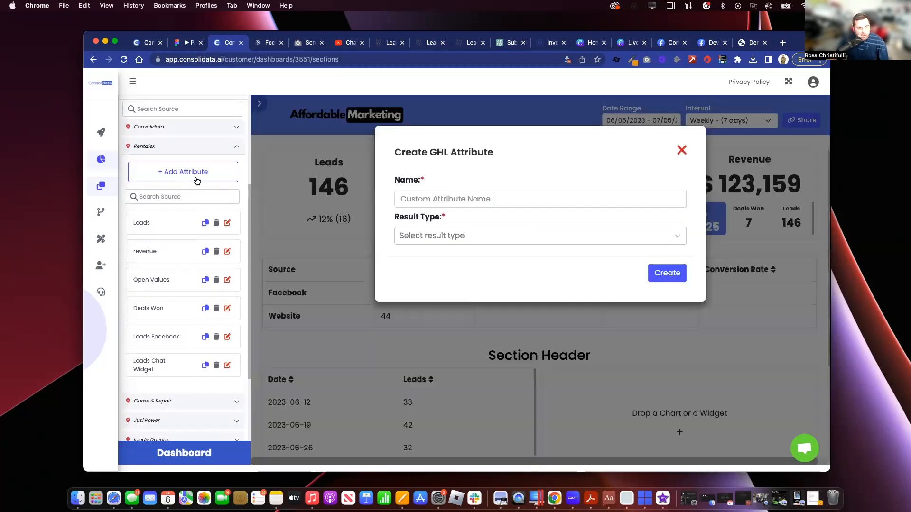
click(411, 193)
text(WON FACEBOOK)
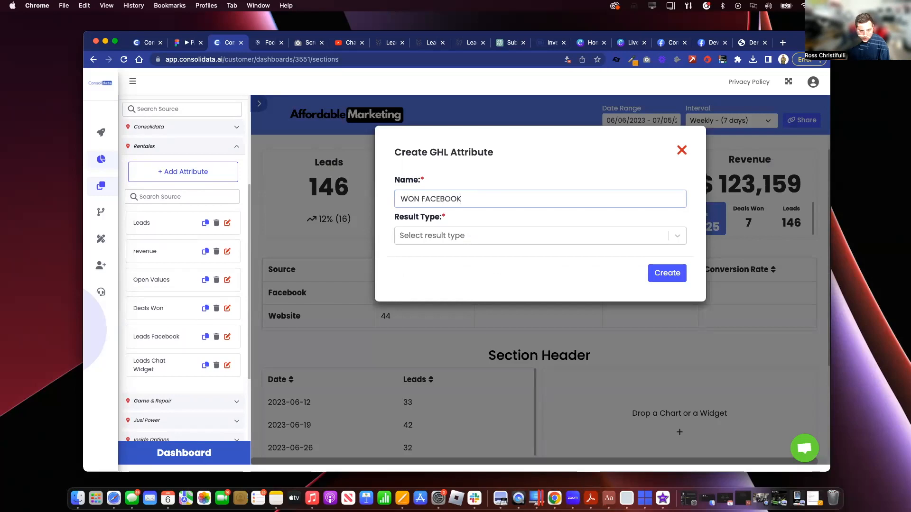
click(418, 236)
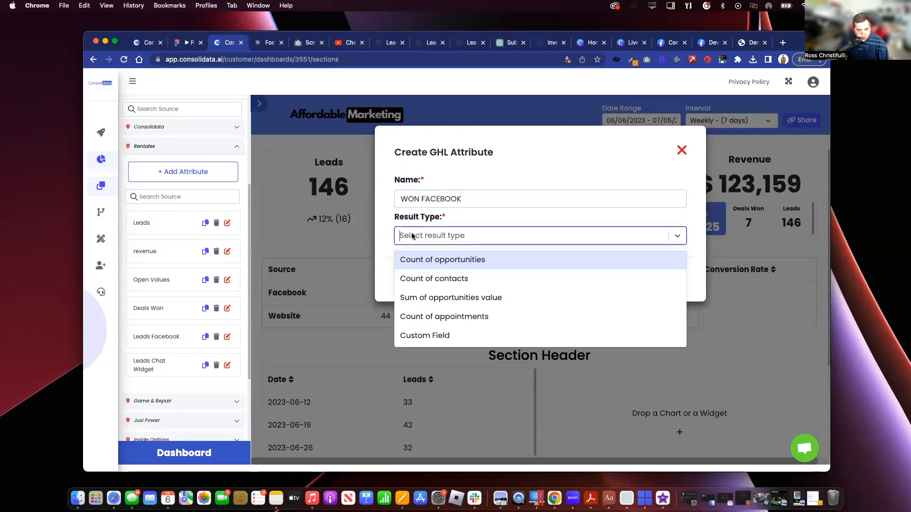
click(420, 266)
Create the WON FACEBOOK attribute with status Won and source facebook ads, and place it in the Facebook row's Won cell.
click(420, 334)
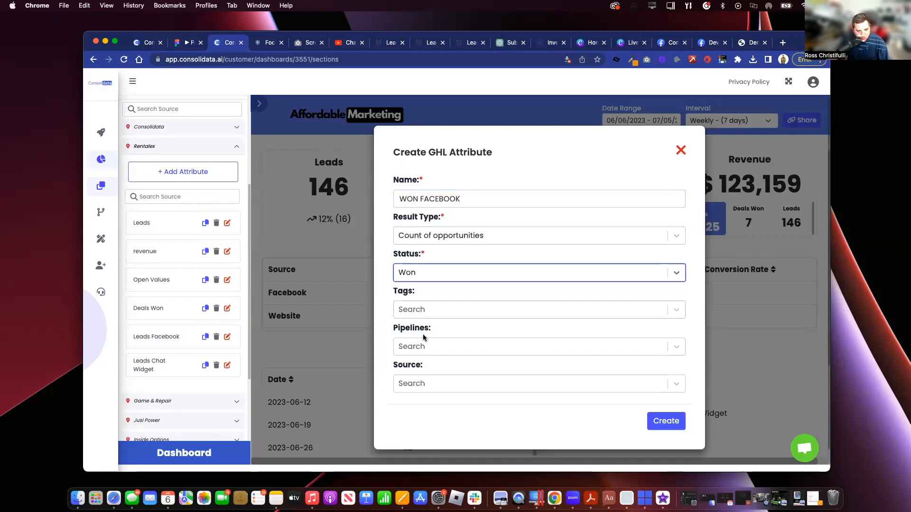
click(420, 382)
click(420, 373)
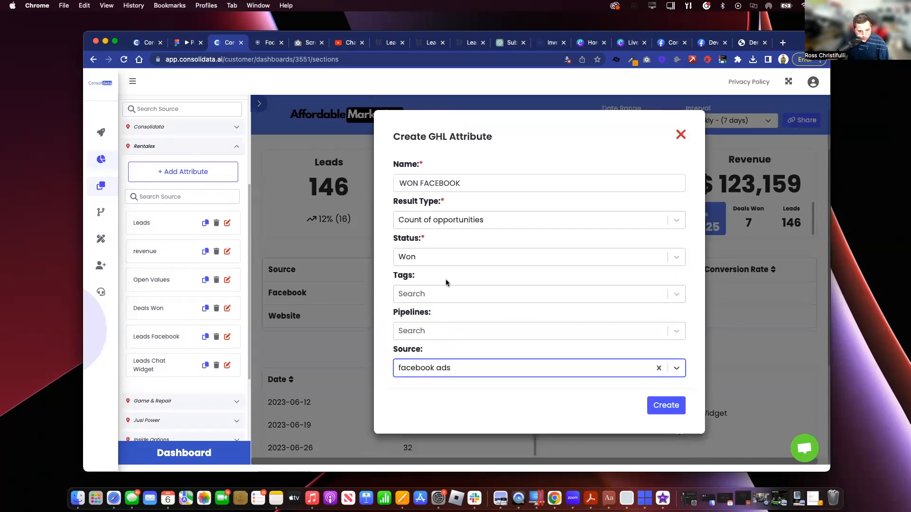
click(664, 405)
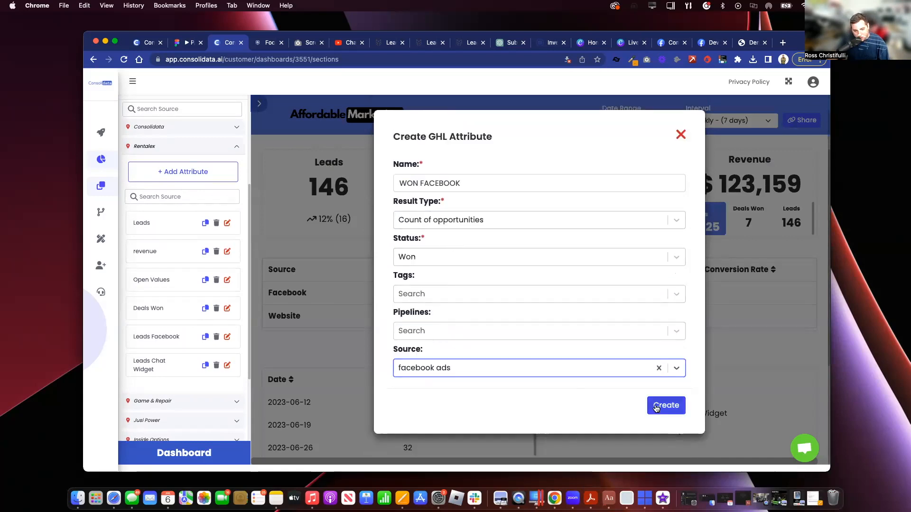
scroll(168, 332, down, 2)
drag(168, 368, 639, 295)
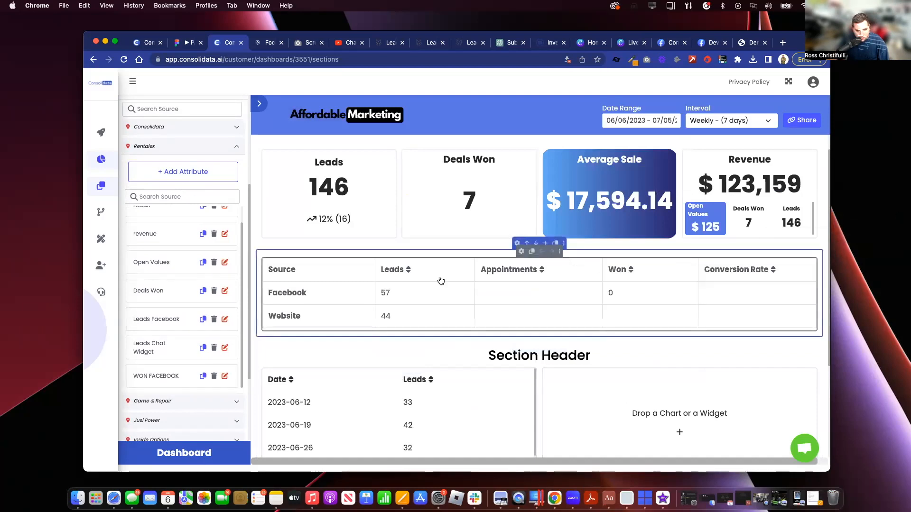
Extend the dashboard's date range to start on 01/01/2022.
click(640, 120)
click(639, 140)
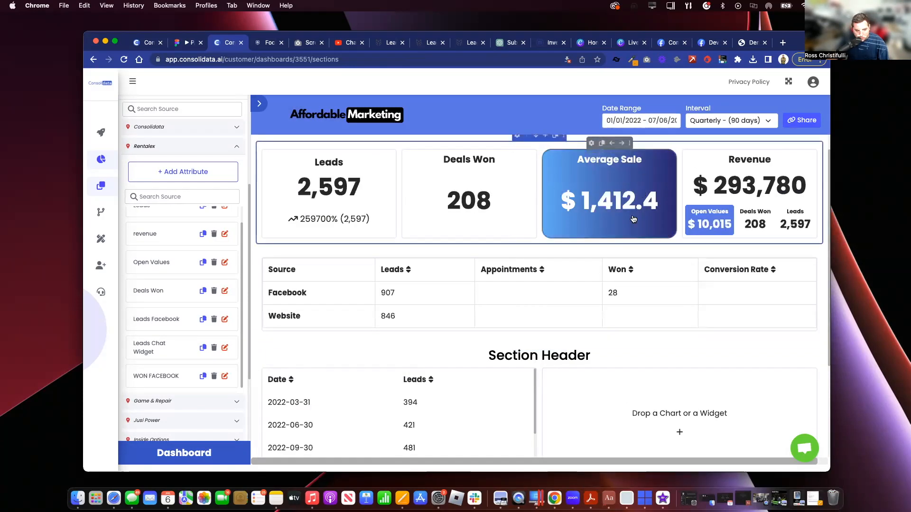
Start a Rentalex attribute named Won chat widget with the result type Count of opportunities.
scroll(216, 281, down, 3)
scroll(216, 282, up, 5)
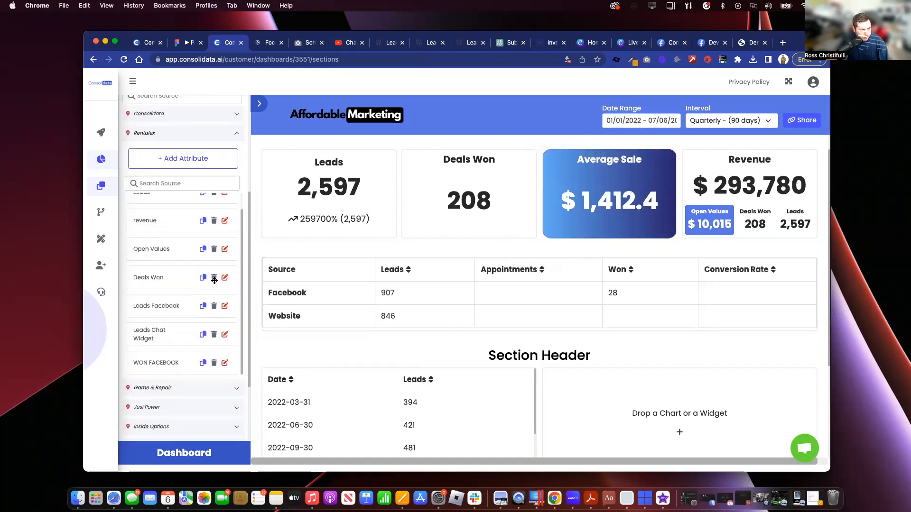
click(203, 231)
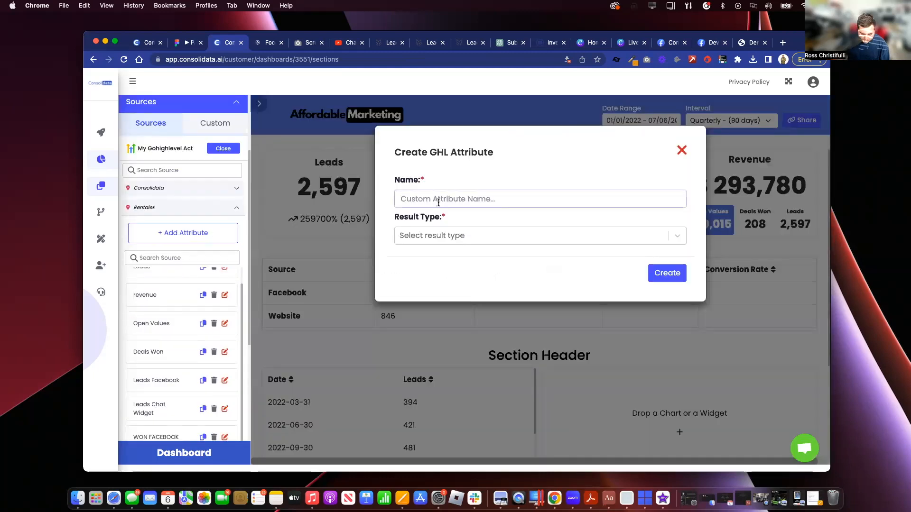
text(Won chat widget)
click(423, 235)
click(424, 256)
Create the Won chat widget attribute with status Won and source chat widget, and place it in the Website row's Won cell.
click(418, 274)
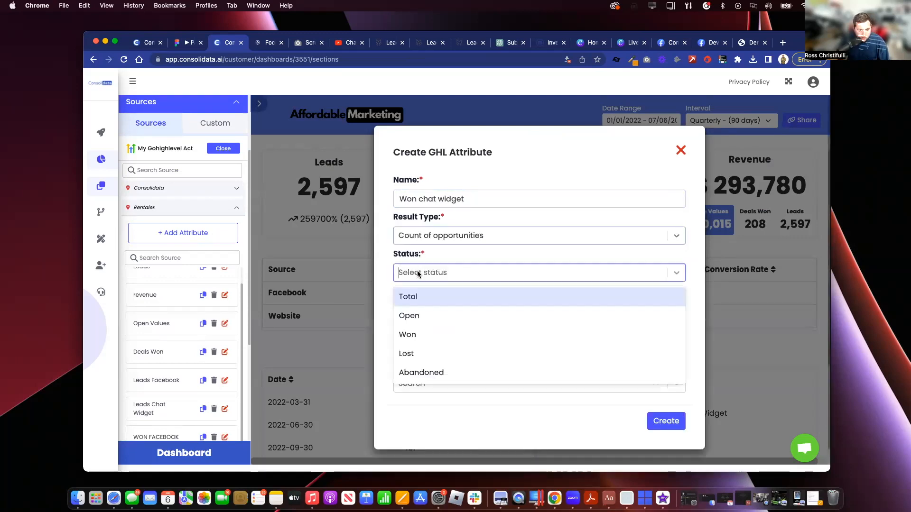
click(415, 297)
click(467, 382)
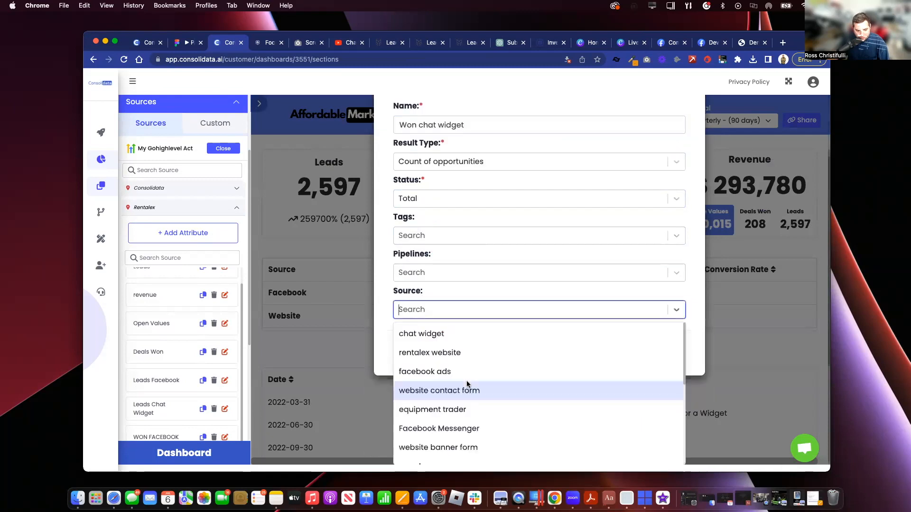
click(465, 372)
click(465, 371)
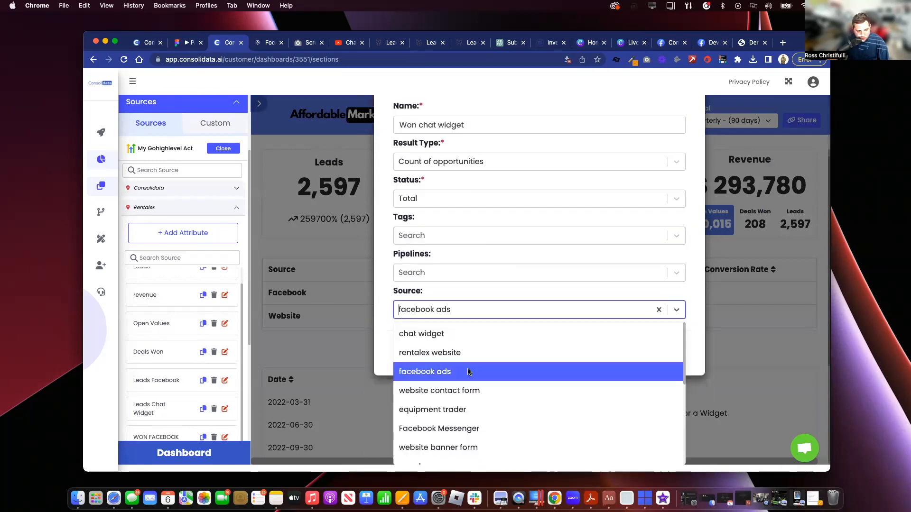
click(463, 334)
click(437, 261)
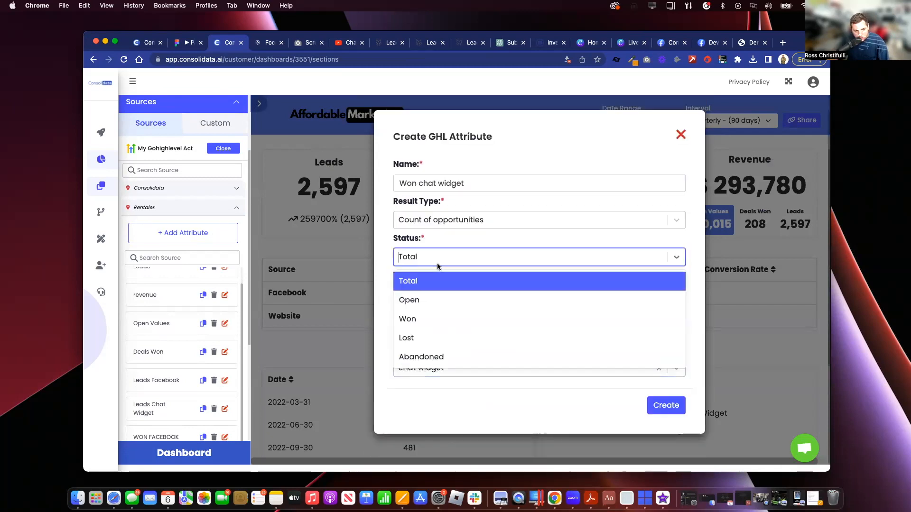
click(434, 313)
click(666, 405)
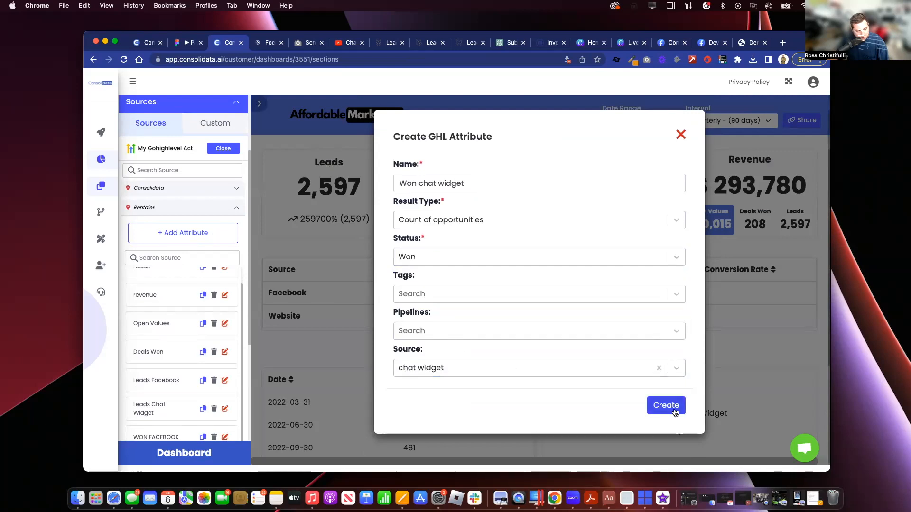
scroll(218, 346, down, 1)
drag(166, 434, 639, 319)
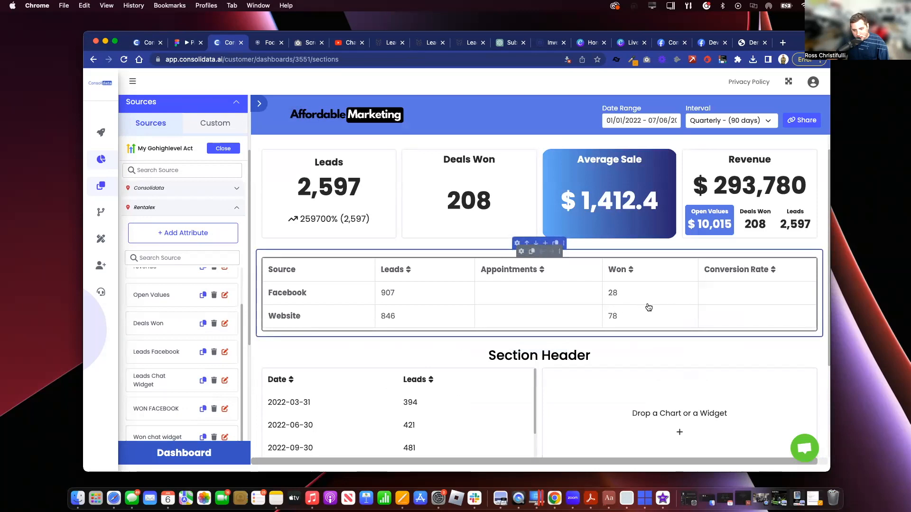
Start a new custom source and add the Rentalex attributes WON FACEBOOK and Leads Facebook to it.
click(206, 126)
click(169, 255)
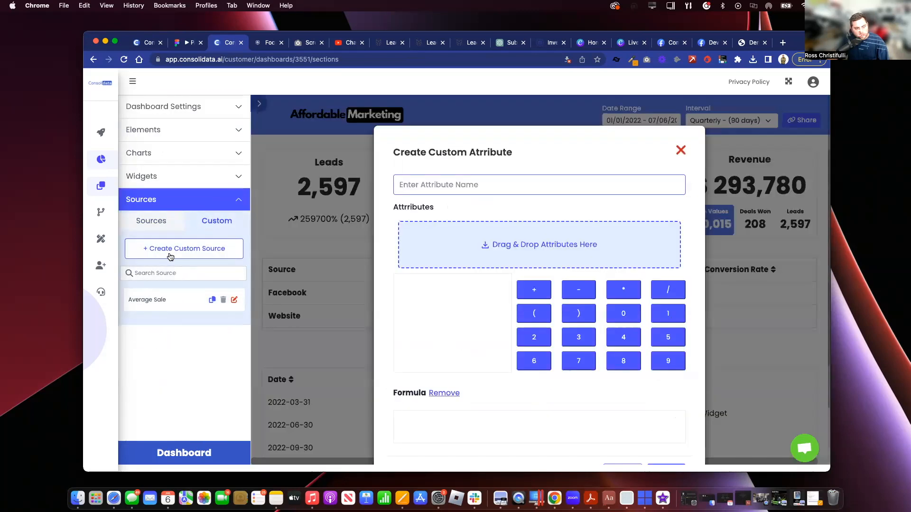
click(151, 220)
click(241, 247)
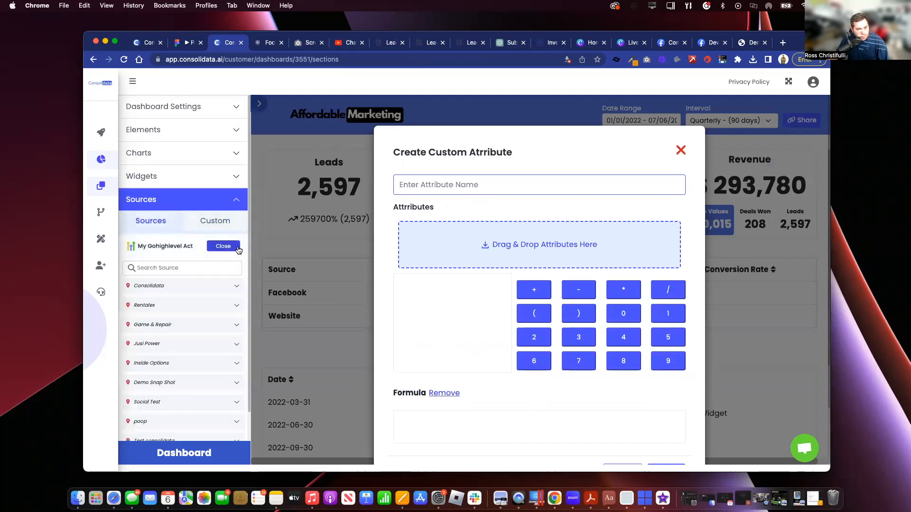
click(174, 306)
scroll(174, 308, down, 5)
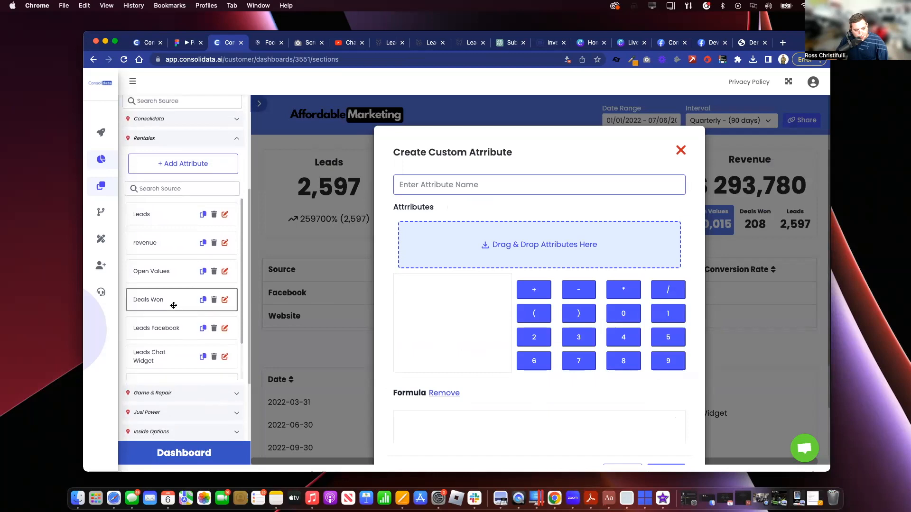
scroll(174, 306, down, 2)
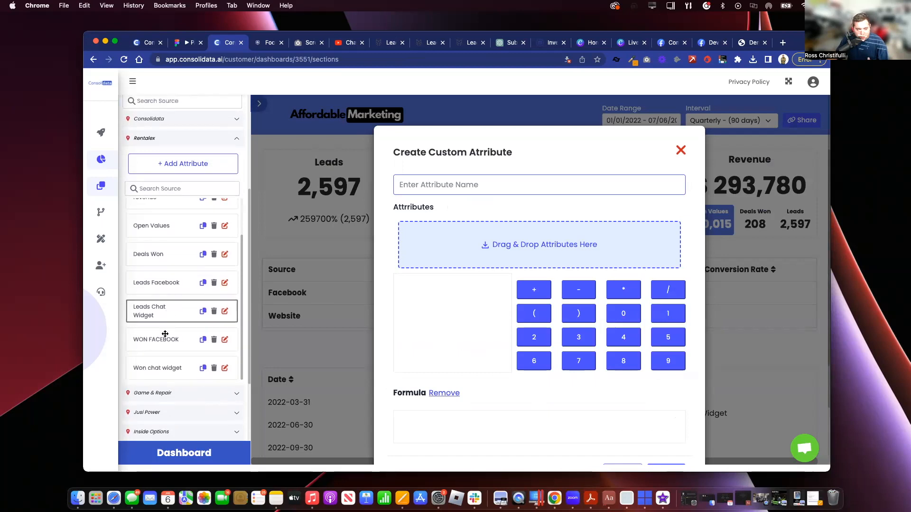
drag(163, 339, 422, 256)
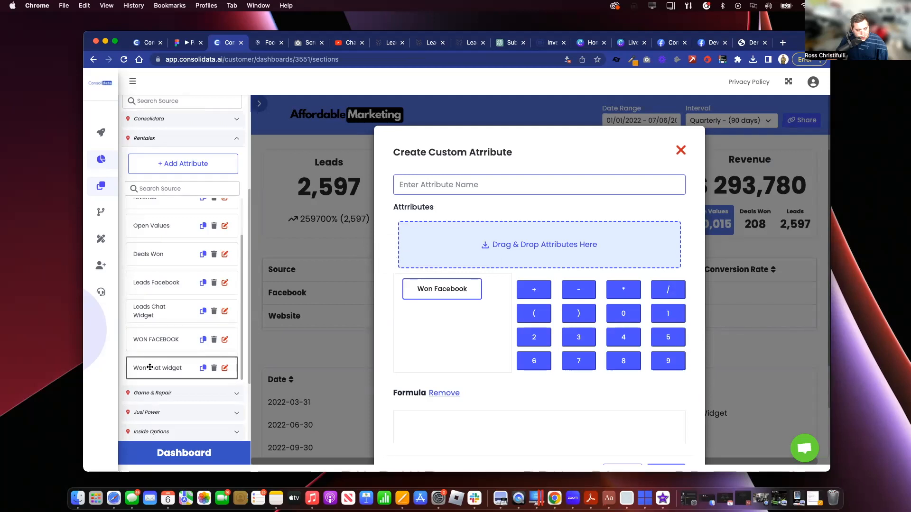
drag(428, 266, 404, 267)
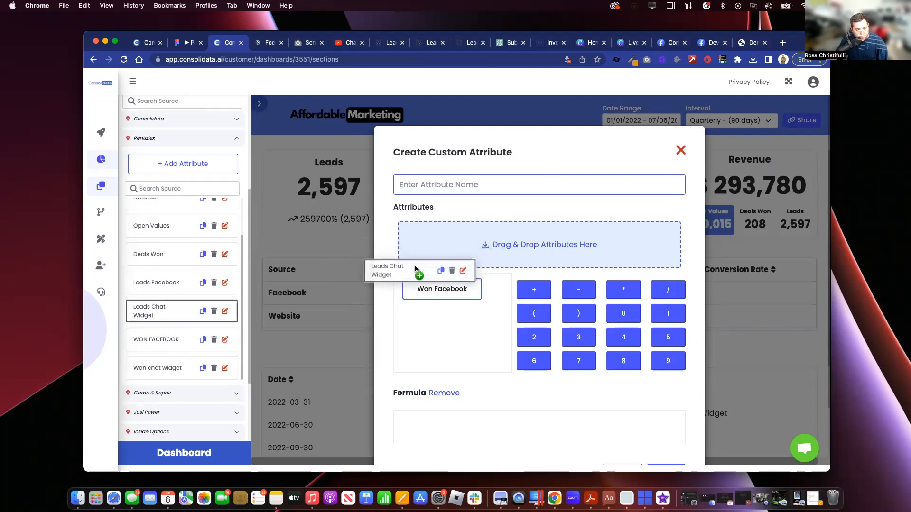
drag(179, 284, 403, 258)
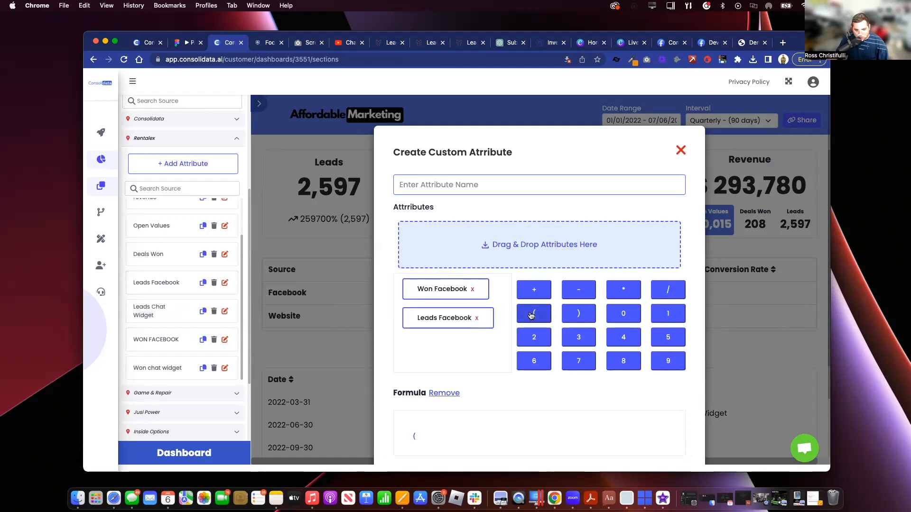
Build the custom attribute's formula as ( WON FACEBOOK / Leads Facebook ) * 100.
click(446, 294)
click(459, 321)
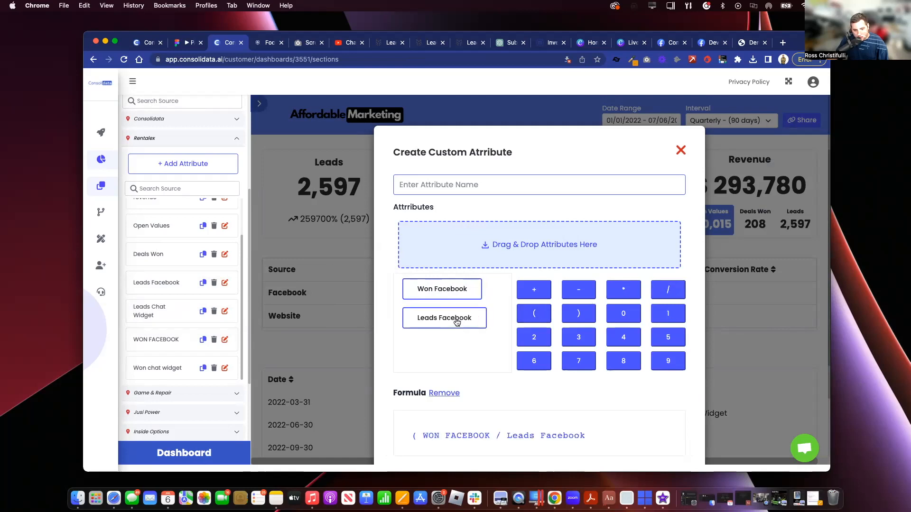
click(630, 290)
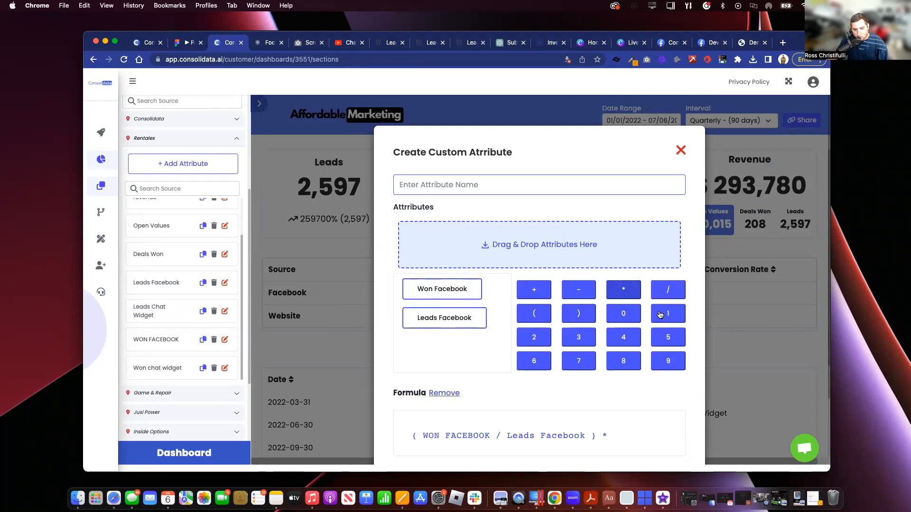
click(669, 311)
double_click(633, 314)
Name the custom attribute Conversion Rate Facebook and create it.
click(582, 190)
text(Conversion Rate Facebook)
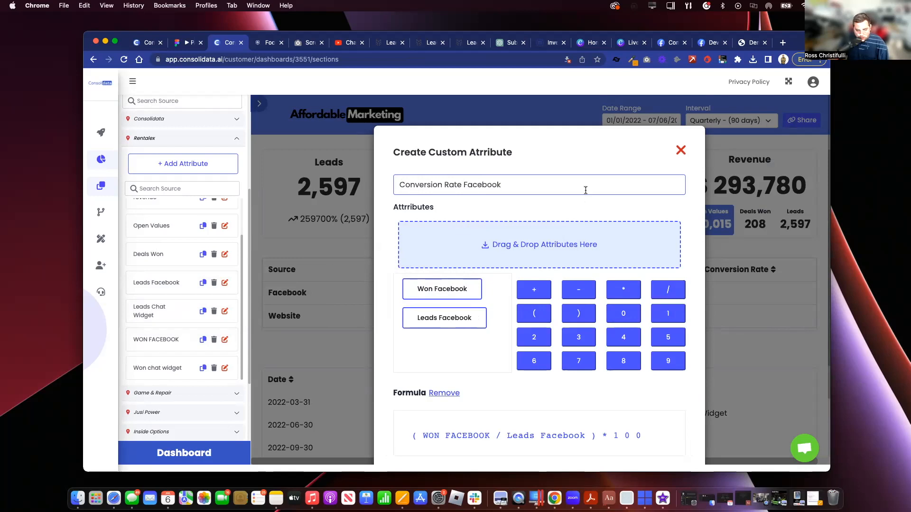
scroll(588, 209, down, 3)
click(666, 405)
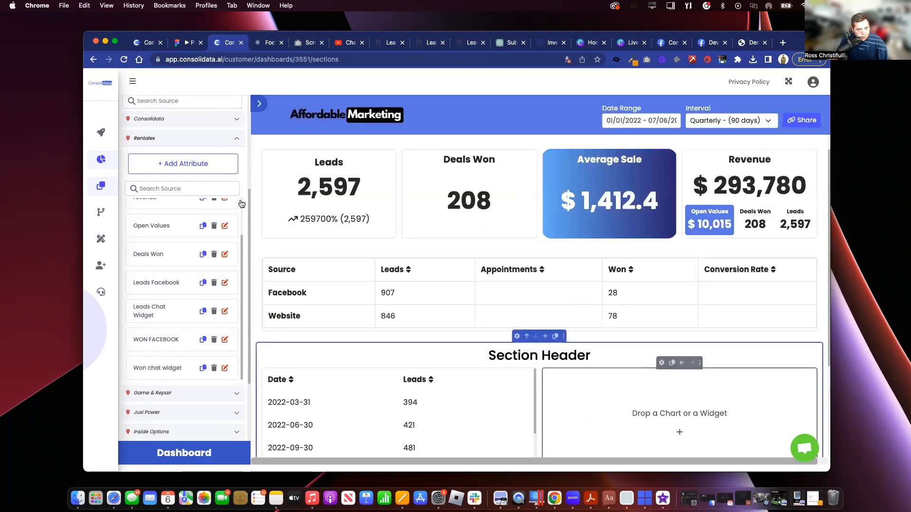
Place the custom Conversion Rate Facebook attribute in the Facebook row's Conversion Rate cell.
mouse_move(121, 131)
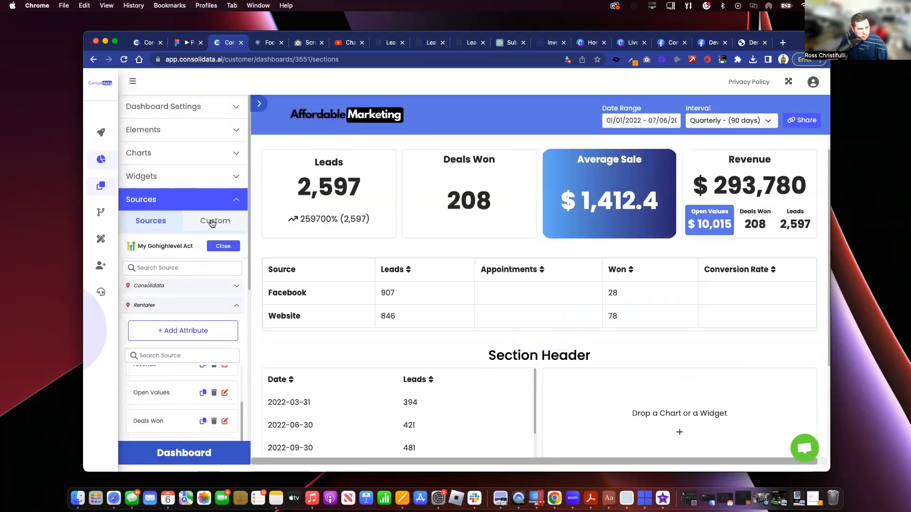
click(212, 223)
drag(152, 327, 719, 293)
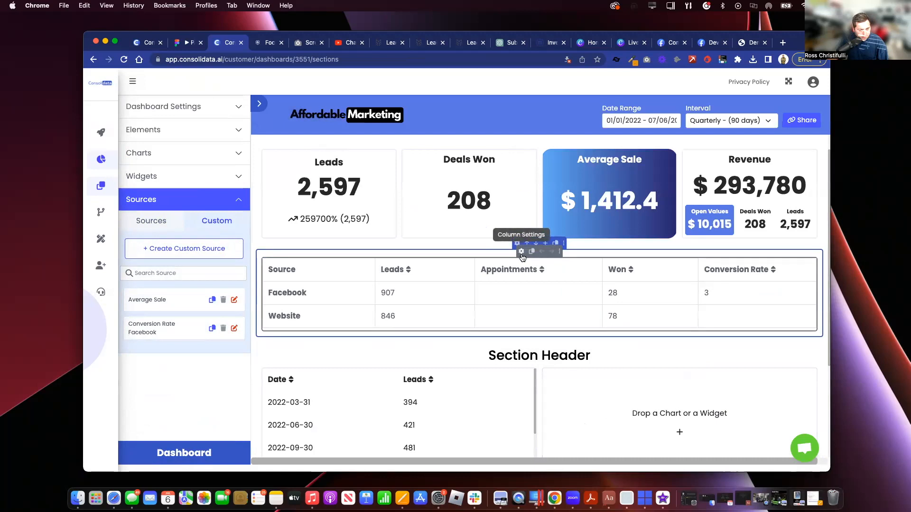
Start a new custom source and add the Rentalex attributes Leads Chat Widget and Won chat widget to it.
click(211, 250)
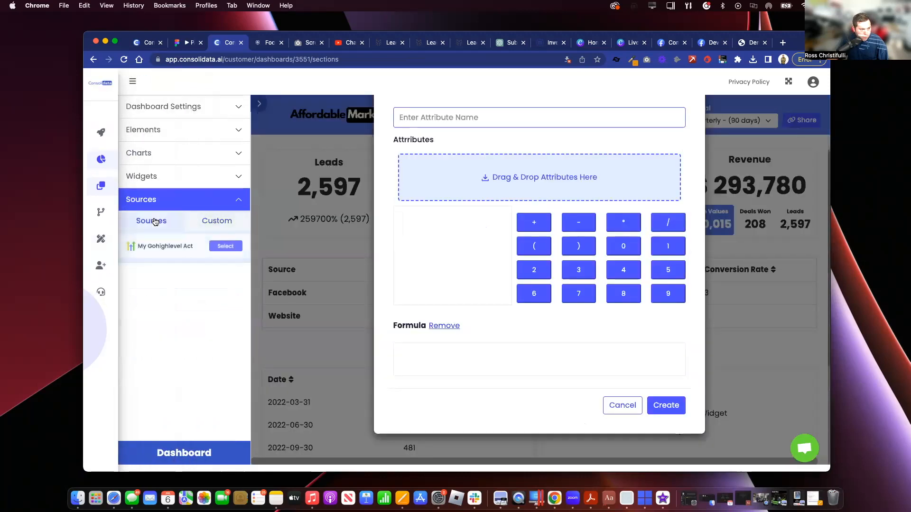
click(230, 310)
scroll(230, 310, down, 3)
drag(186, 393, 467, 190)
scroll(175, 391, down, 2)
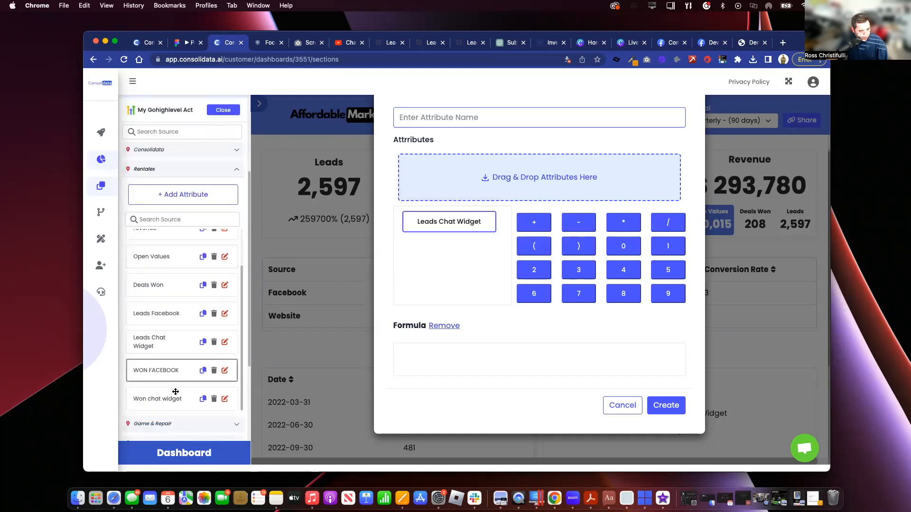
drag(173, 398, 471, 187)
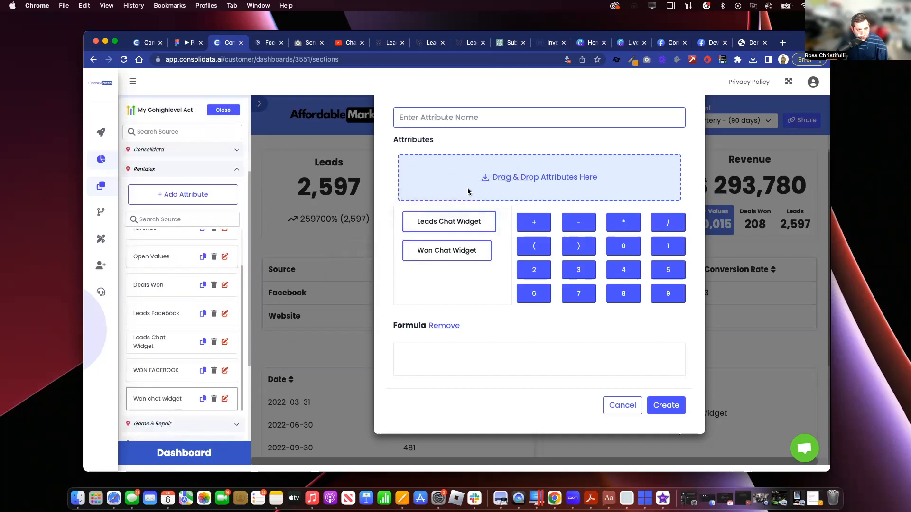
Build the custom attribute's formula as ( Won chat widget / Leads Chat Widget ) * 100.
click(546, 239)
click(454, 265)
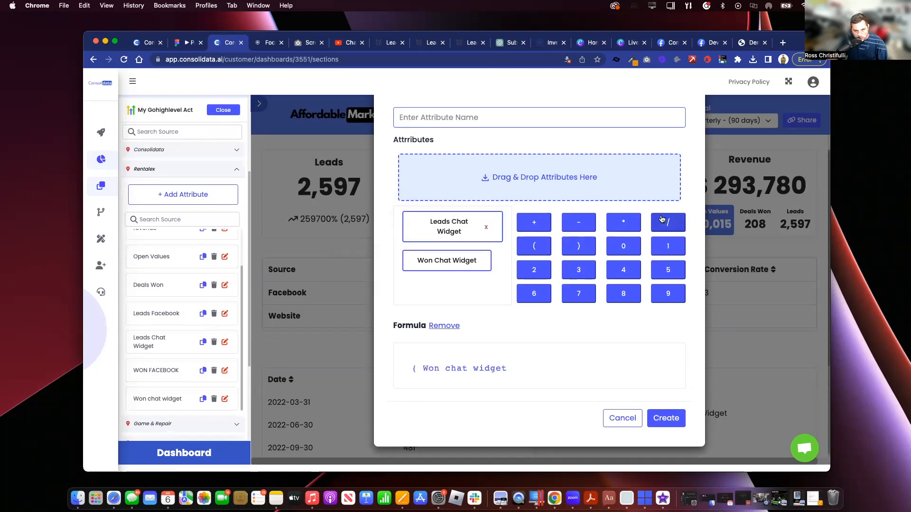
click(463, 236)
click(578, 246)
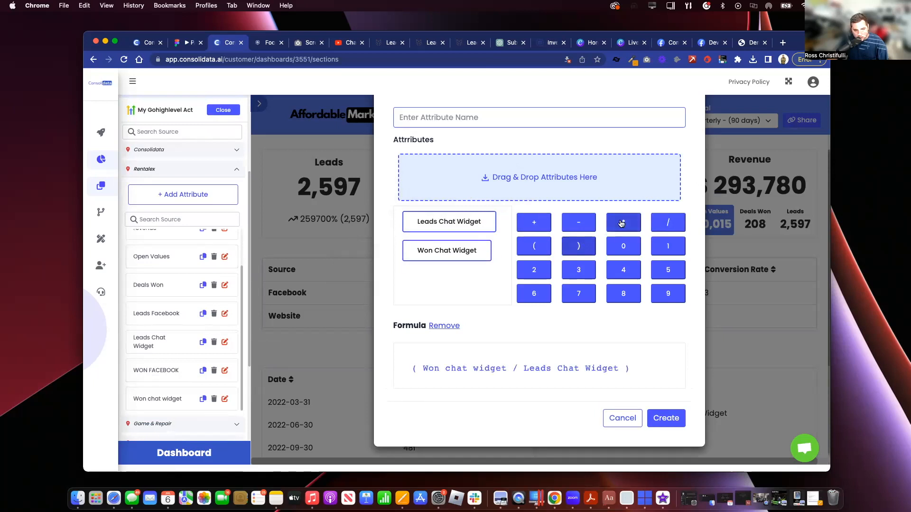
click(623, 222)
click(679, 254)
click(638, 248)
click(638, 248)
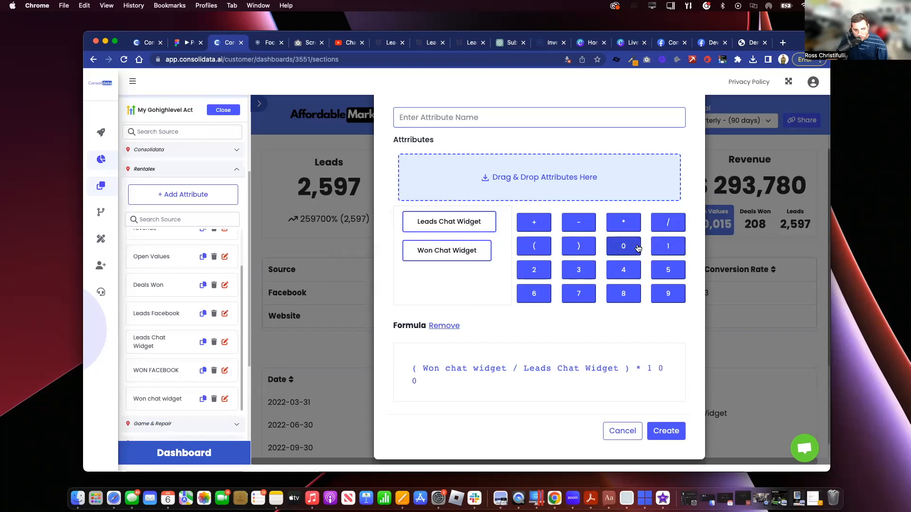
Name the custom attribute Chat Widget Conversion Rate and create it.
click(598, 116)
text(Chat W)
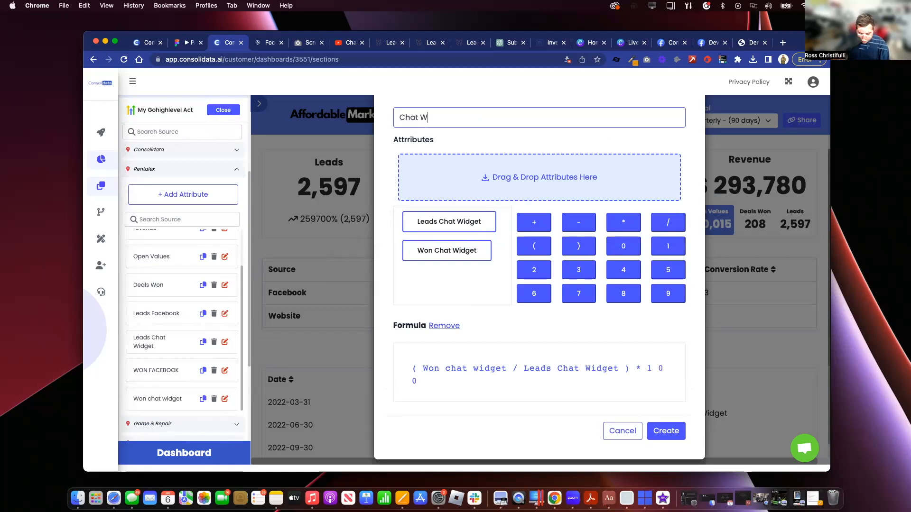
text(idget Conversion Rate)
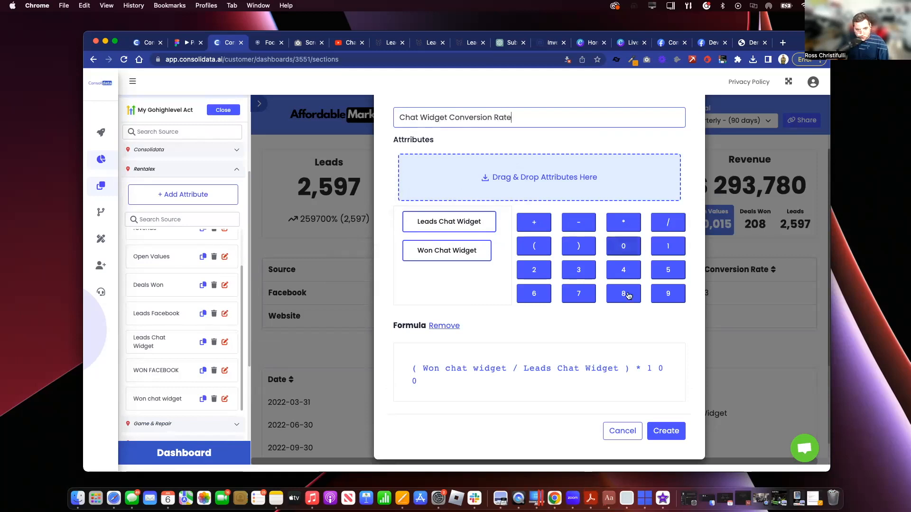
click(666, 431)
Place the custom Chat Widget Conversion Rate attribute in the Website row's Conversion Rate cell.
scroll(172, 147, up, 3)
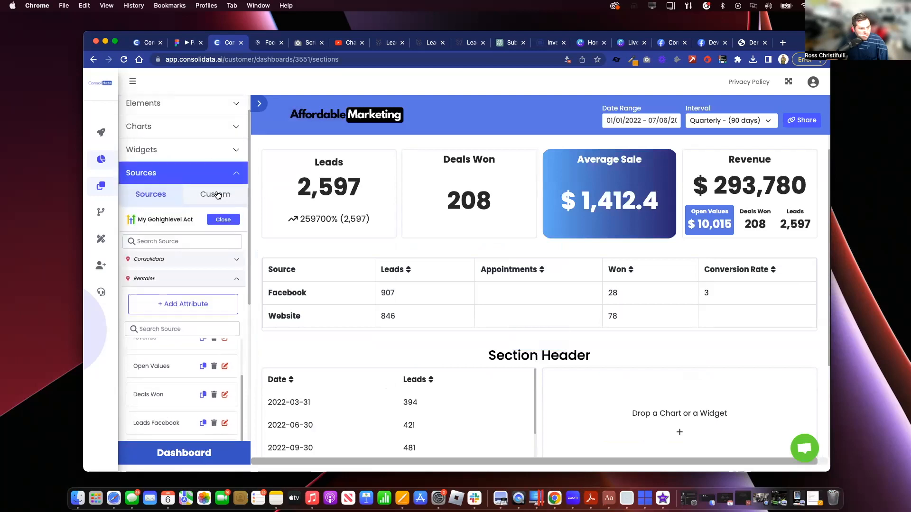
click(218, 196)
drag(173, 354, 737, 317)
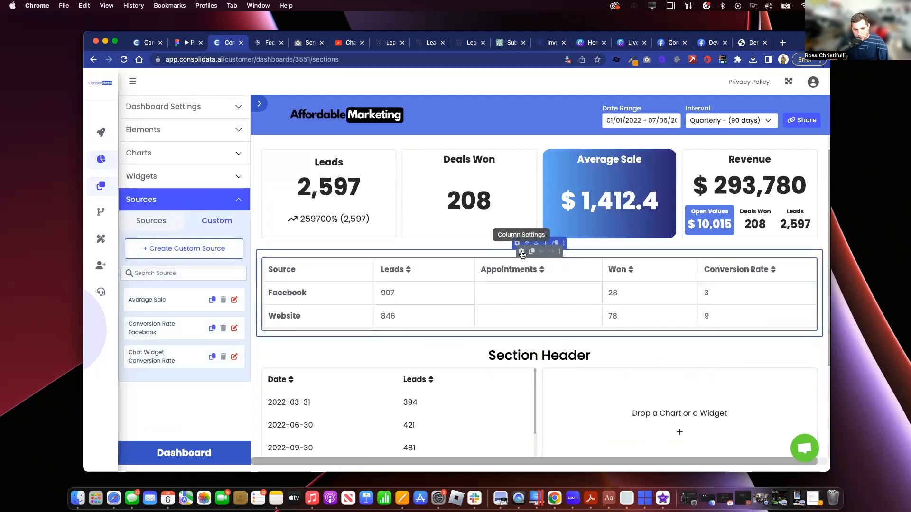
In the source table's mappings, show decimals and a % symbol at the end for Chat Widget Conversion Rate.
click(522, 252)
click(175, 202)
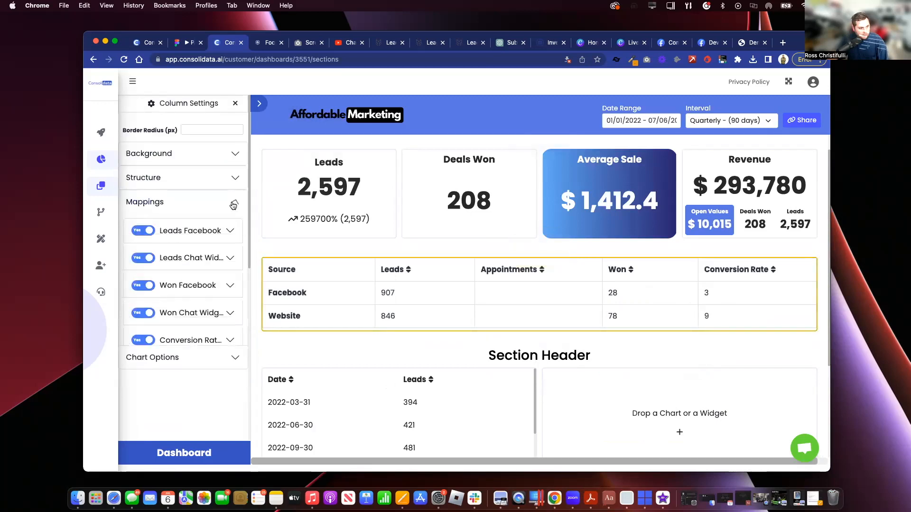
click(174, 363)
scroll(174, 363, down, 3)
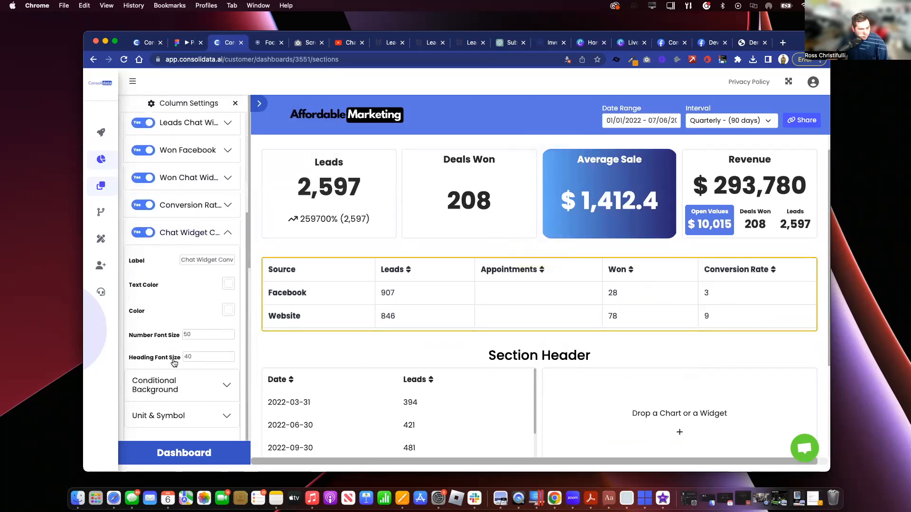
click(178, 416)
scroll(180, 408, down, 2)
click(223, 392)
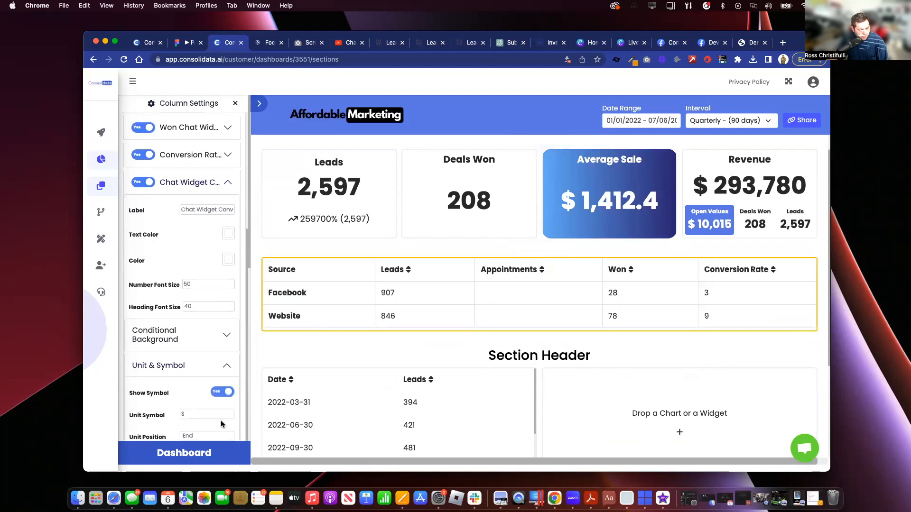
scroll(221, 423, down, 2)
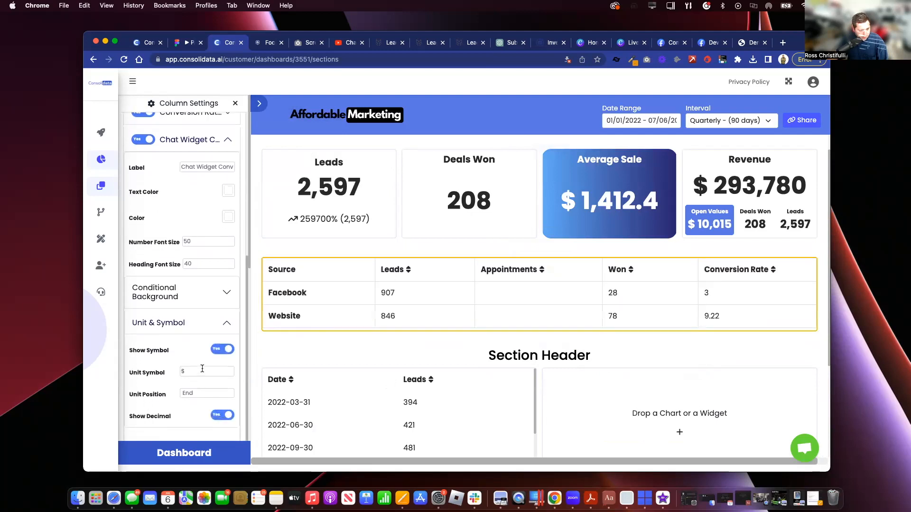
click(206, 332)
Show decimals and a % symbol at the end for the Conversion Rate Facebook mapping.
click(215, 243)
click(213, 342)
click(209, 388)
click(223, 388)
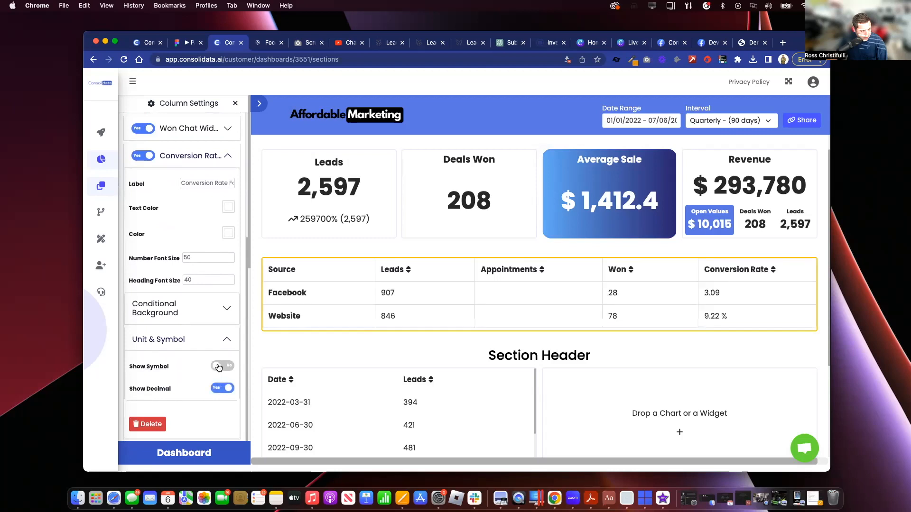
click(223, 366)
scroll(220, 353, down, 2)
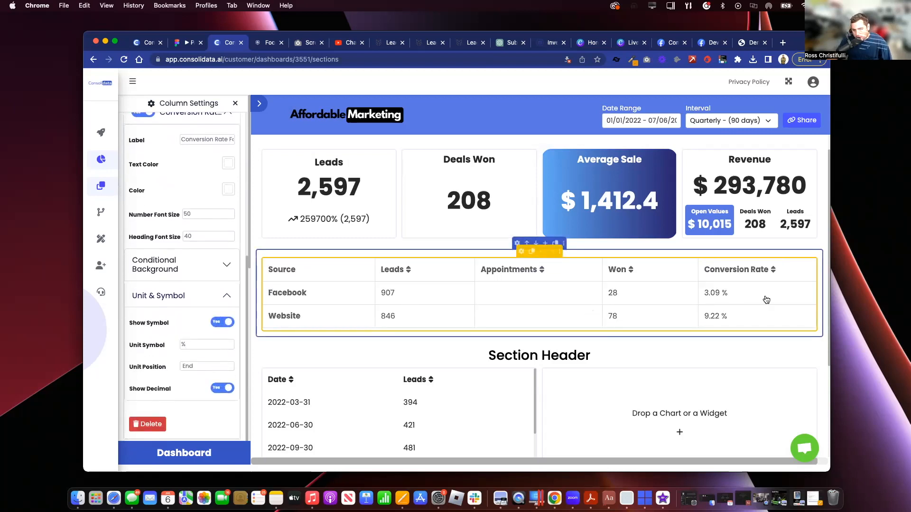
Toggle the source table's sorting by Conversion Rate several times and finish by sorting it by Leads.
click(773, 270)
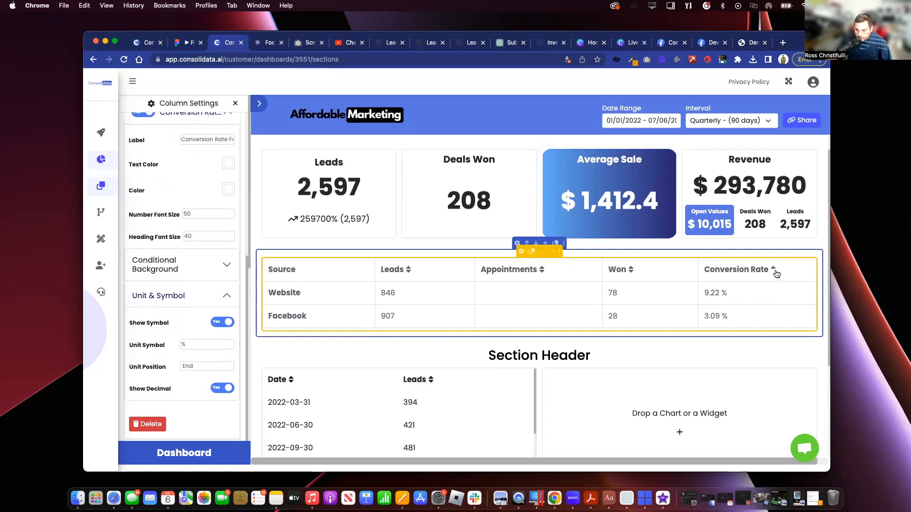
click(774, 270)
click(775, 271)
click(775, 270)
click(774, 270)
click(408, 270)
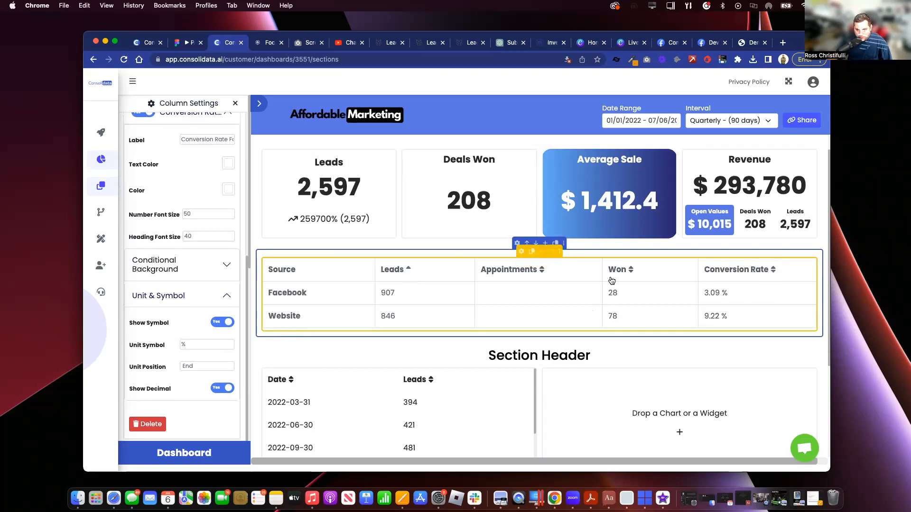
Set the source table's grid type to None.
click(523, 250)
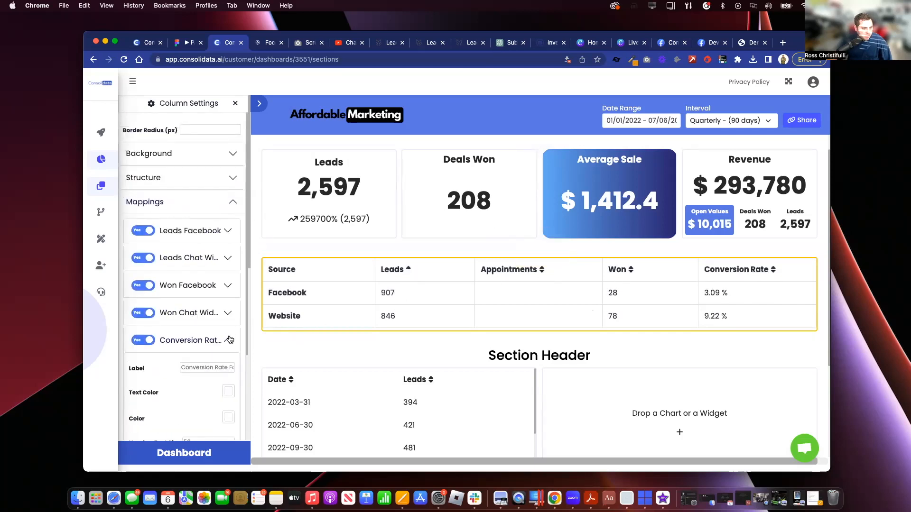
click(227, 208)
click(229, 226)
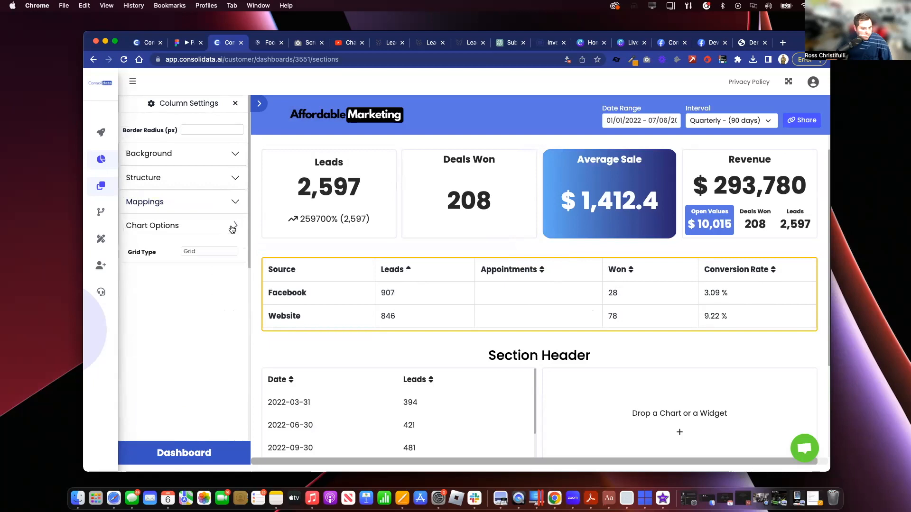
click(228, 256)
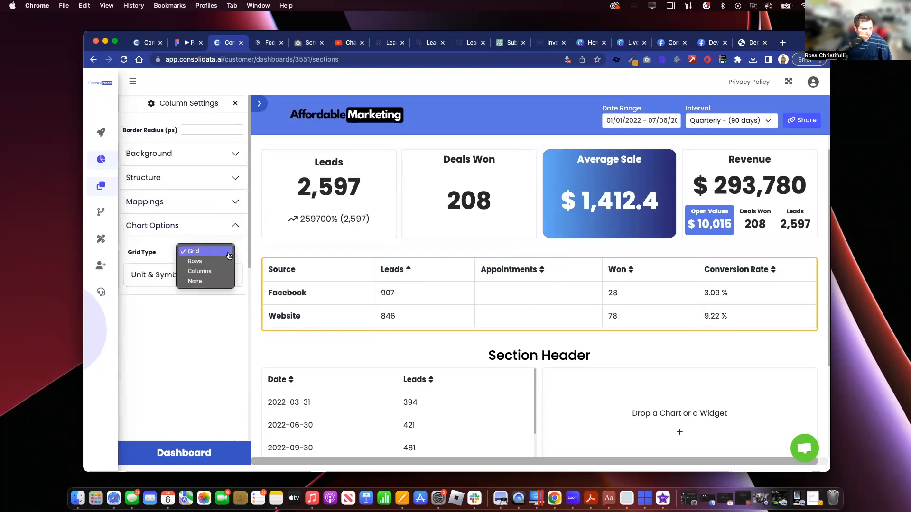
click(216, 285)
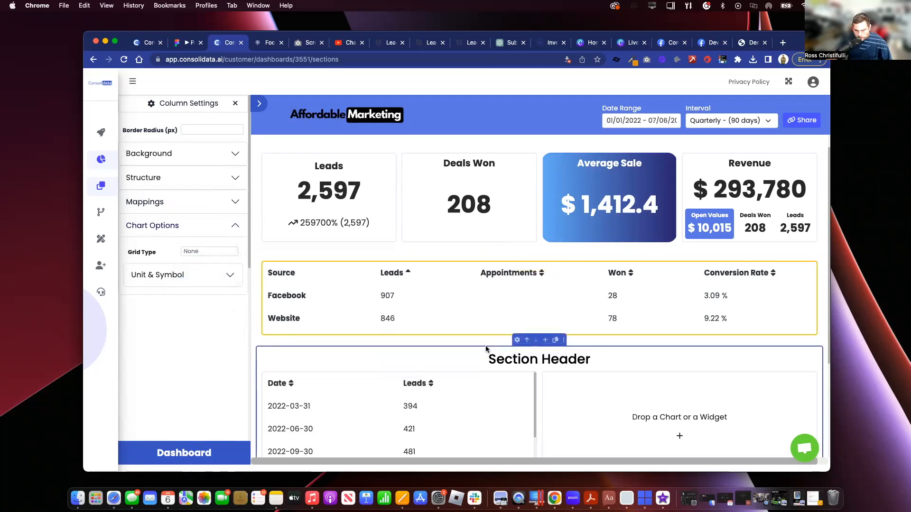
Close the table's column settings and add a Bar chart to the empty column under Section Header.
scroll(483, 355, up, 1)
scroll(484, 353, down, 5)
scroll(486, 351, up, 5)
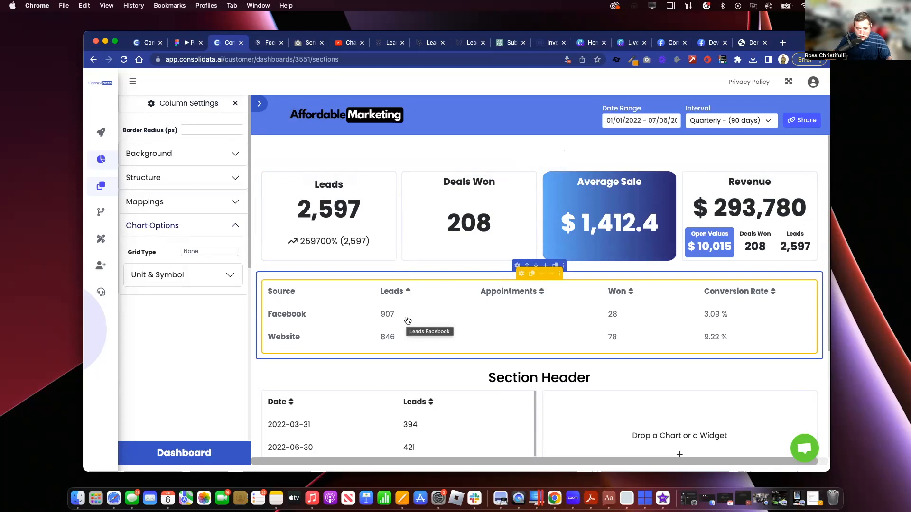
scroll(407, 320, down, 4)
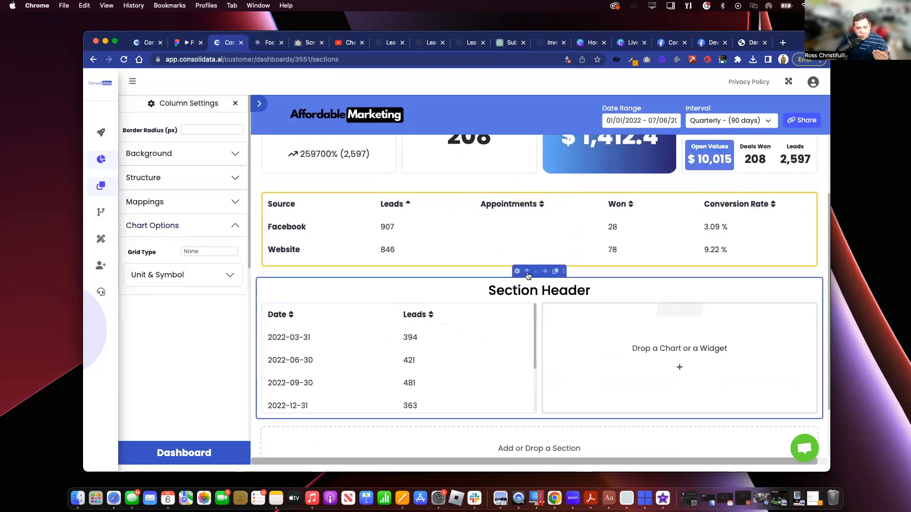
click(216, 203)
click(203, 196)
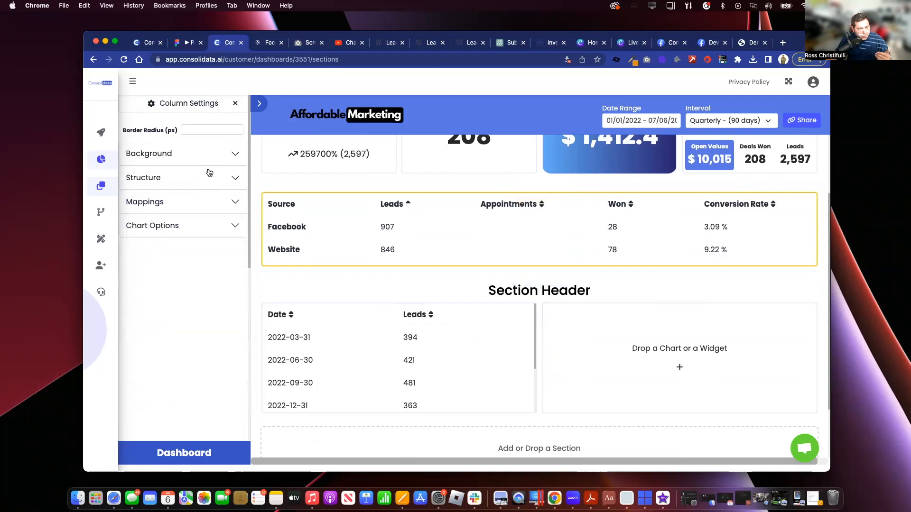
click(235, 105)
click(211, 149)
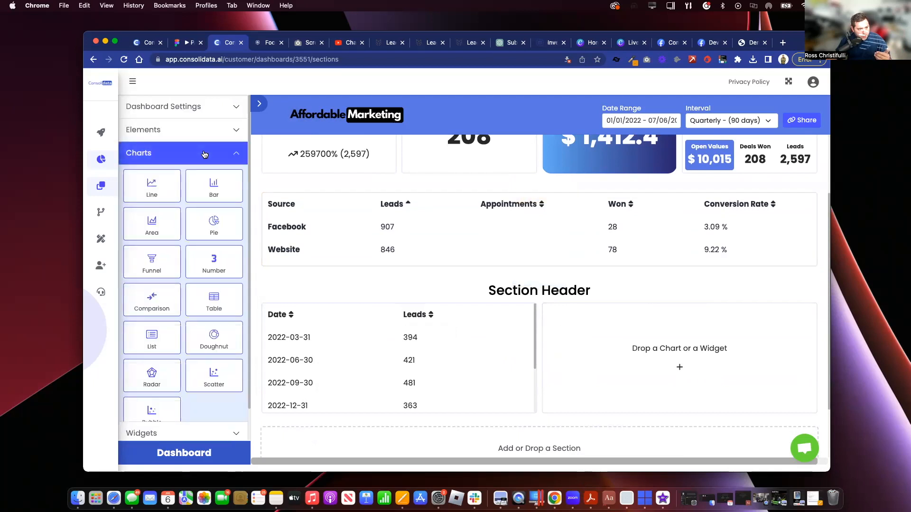
drag(204, 200, 621, 351)
Add the Rentalex Leads attribute from the GoHighLevel source to the new bar chart.
click(238, 186)
click(238, 185)
click(233, 204)
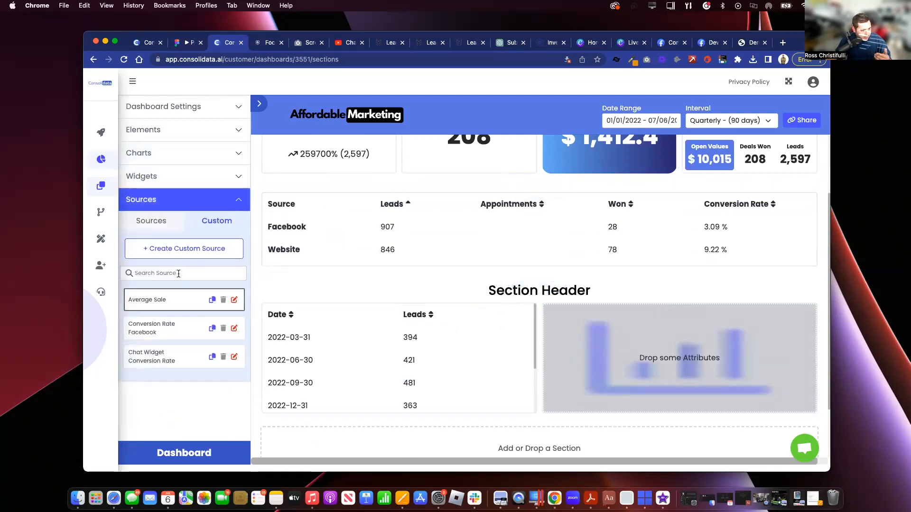
click(164, 230)
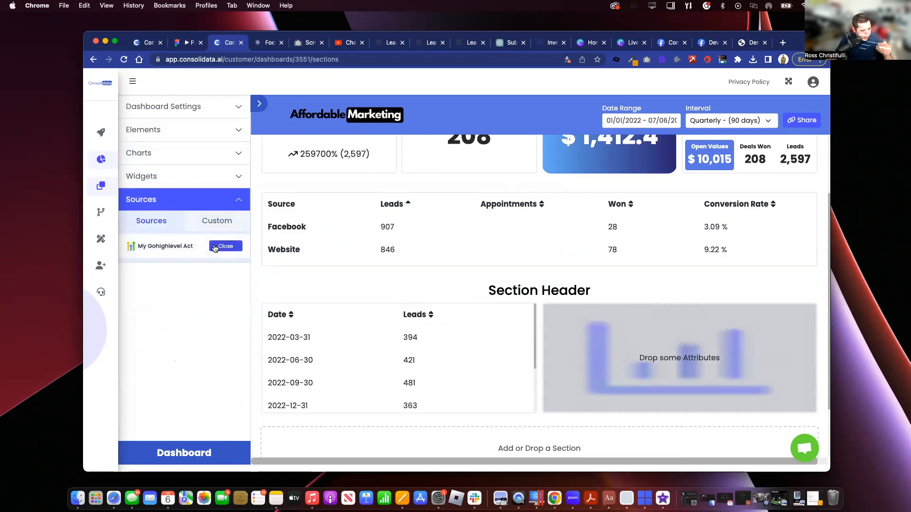
click(214, 306)
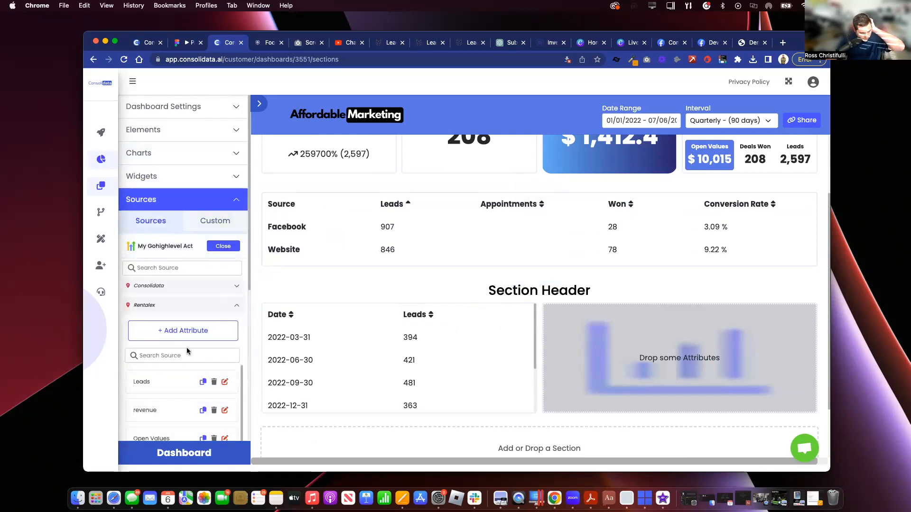
drag(168, 378, 711, 362)
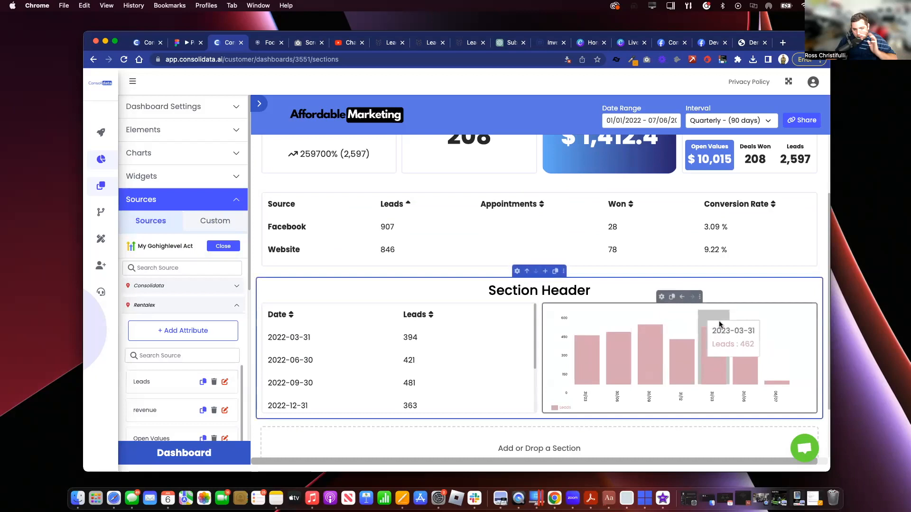
Turn on value labels in the Leads bar chart's options.
click(660, 296)
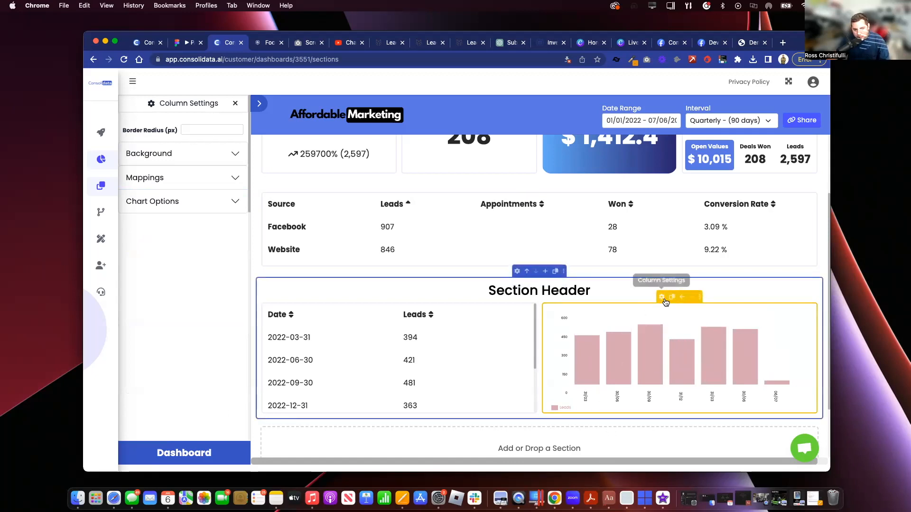
click(214, 211)
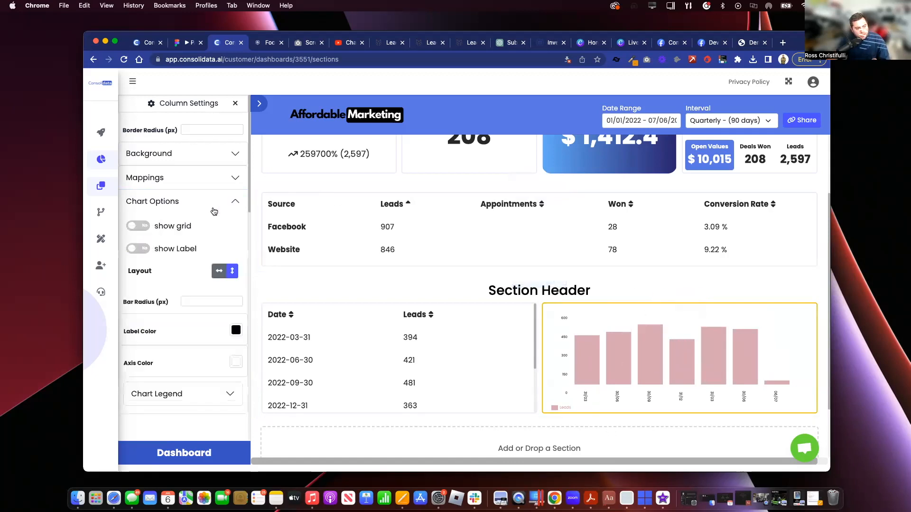
click(139, 249)
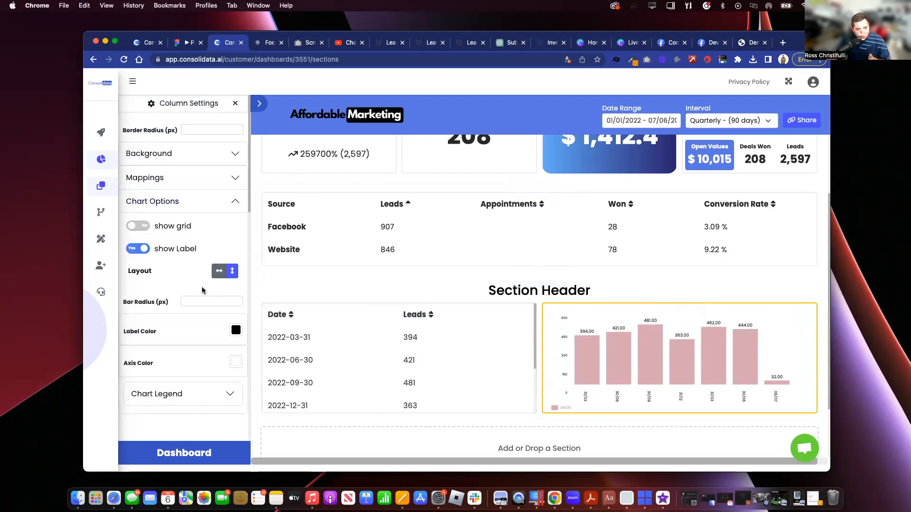
Set the Leads bar chart's axis color to black.
click(234, 363)
scroll(237, 367, down, 3)
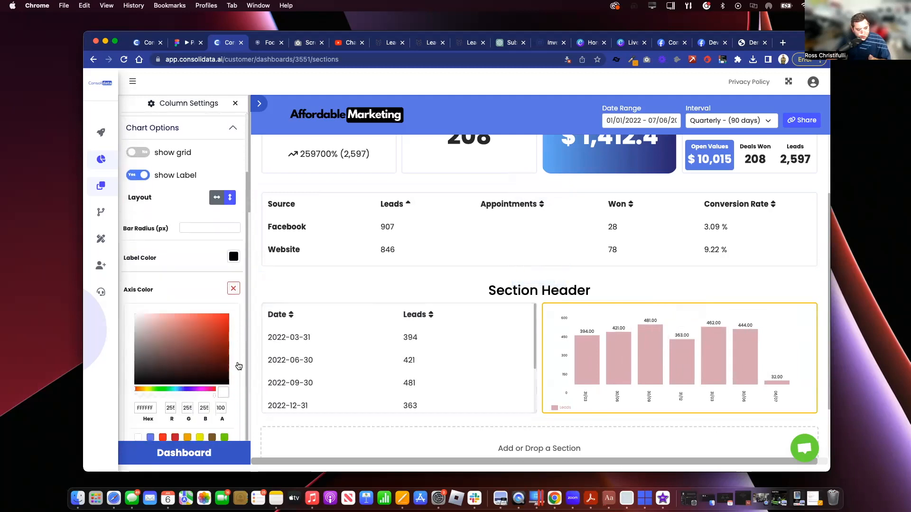
scroll(152, 430, down, 1)
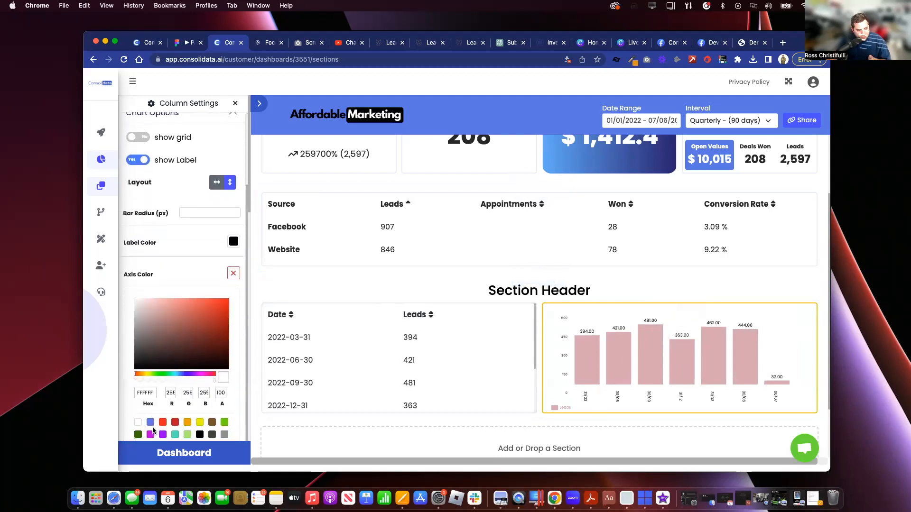
click(199, 435)
click(233, 273)
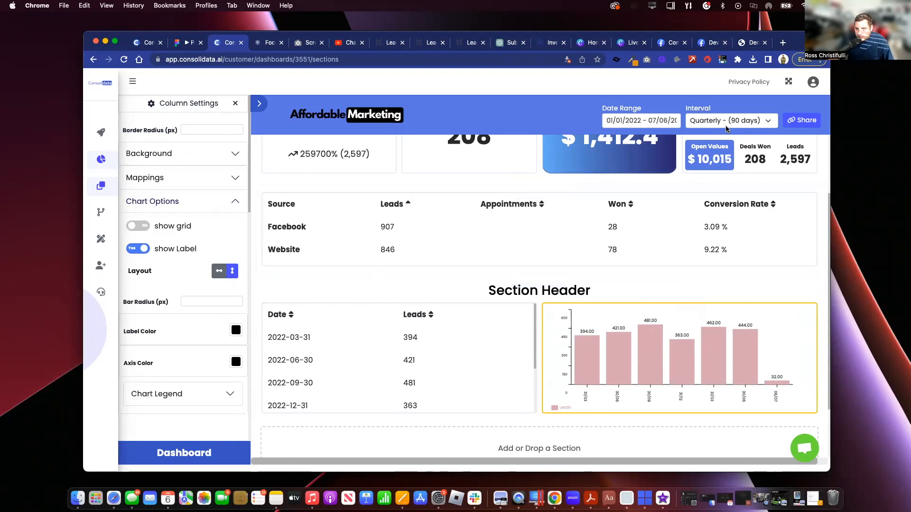
Try the Daily and Weekly intervals on the dashboard, and settle on Monthly - (30 days).
scroll(564, 178, up, 3)
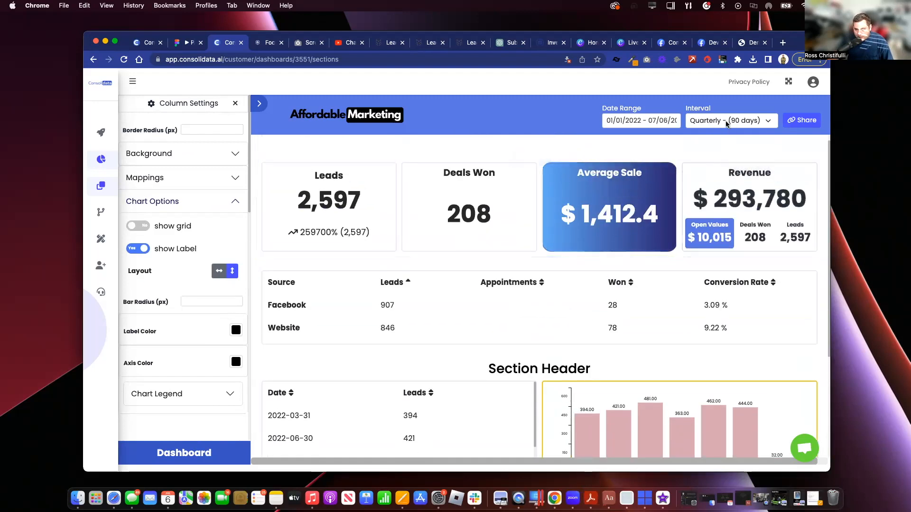
scroll(719, 204, down, 1)
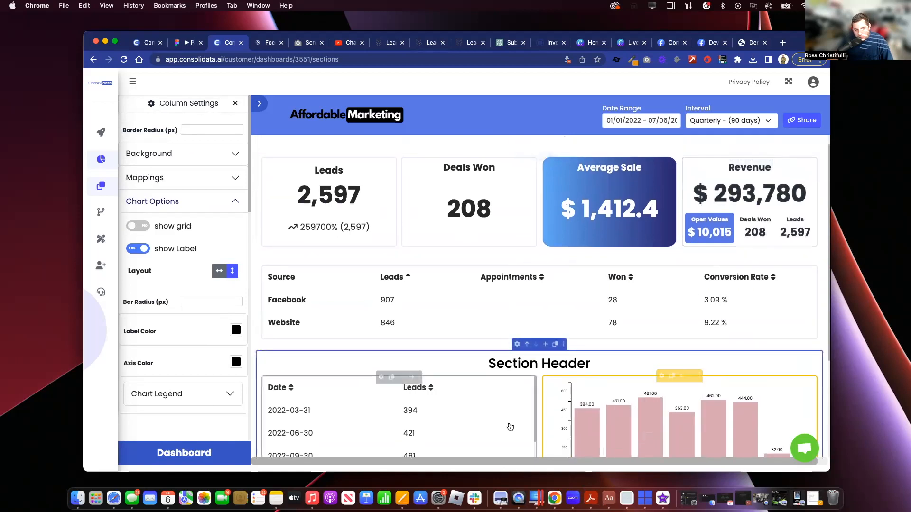
scroll(675, 407, down, 2)
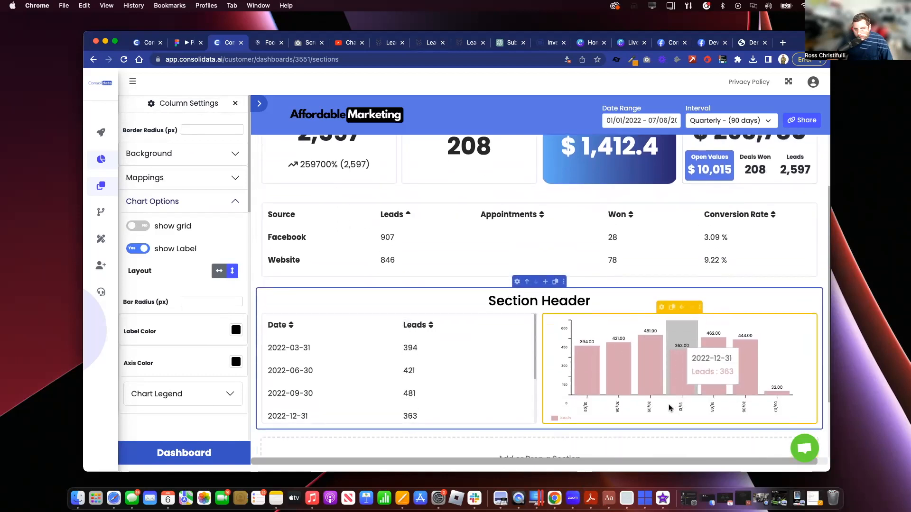
click(720, 120)
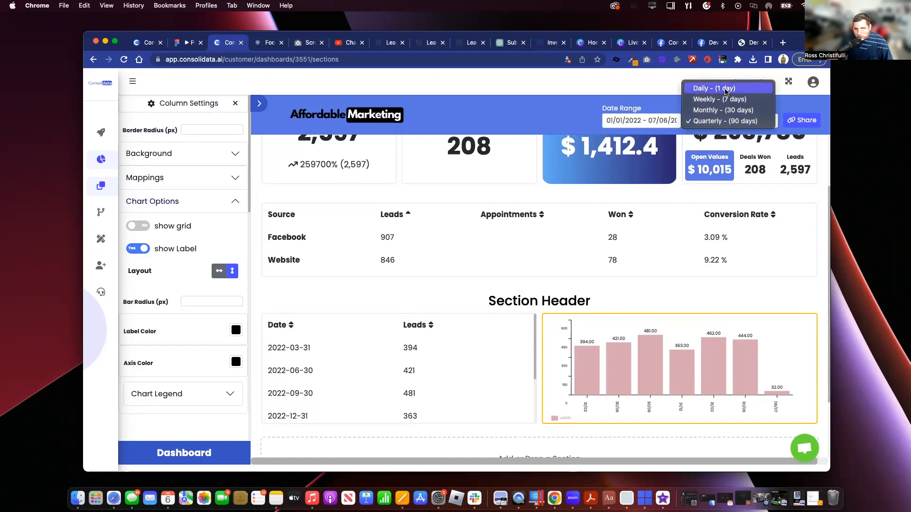
click(702, 88)
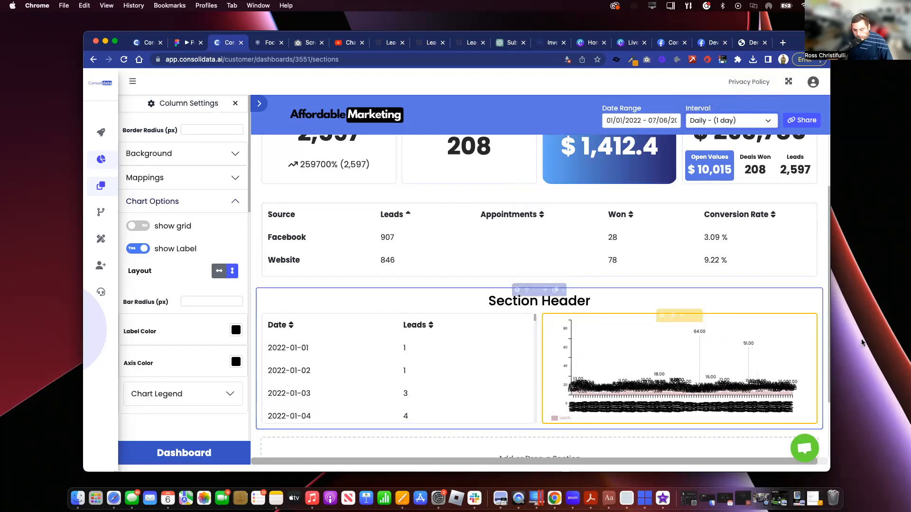
click(720, 121)
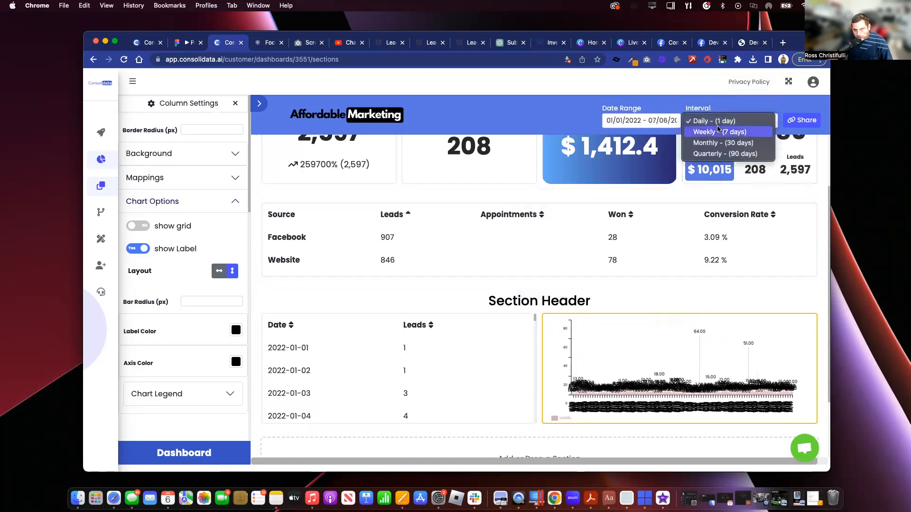
click(718, 132)
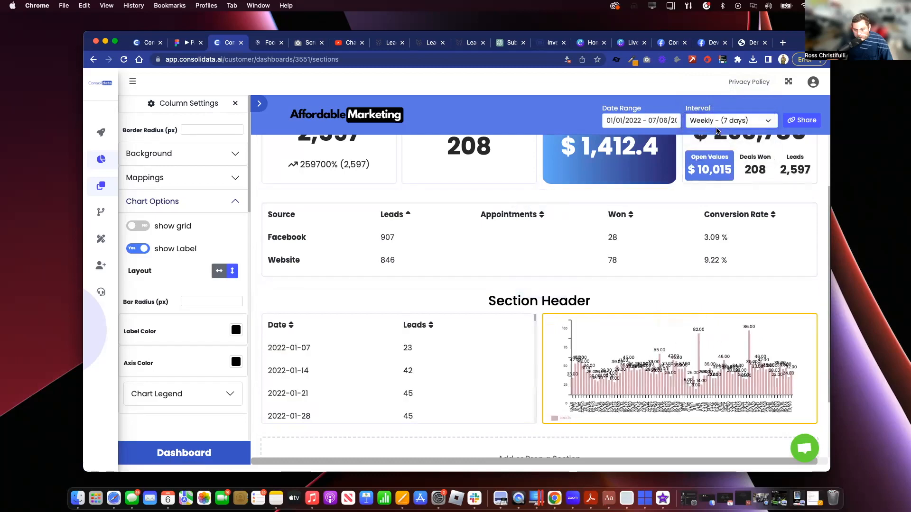
click(722, 120)
click(719, 137)
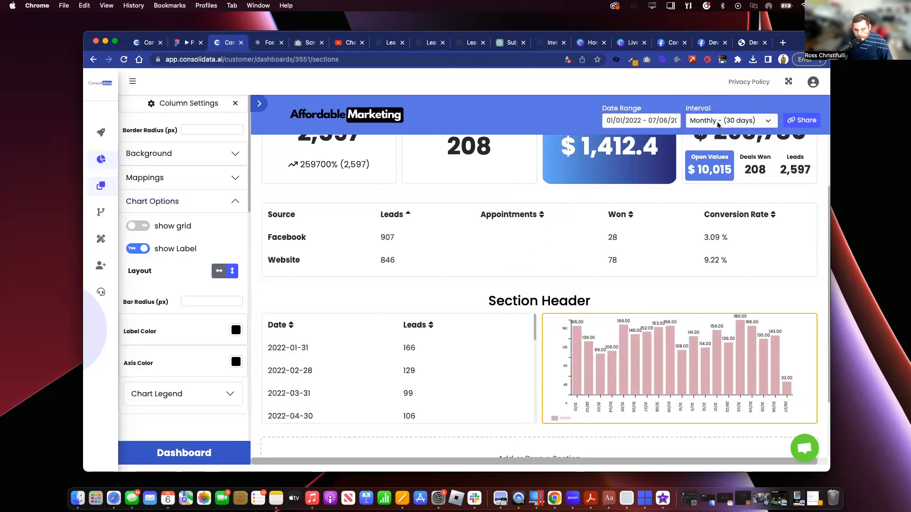
Copy the dashboard's public share link and close the link dialog.
scroll(538, 297, up, 2)
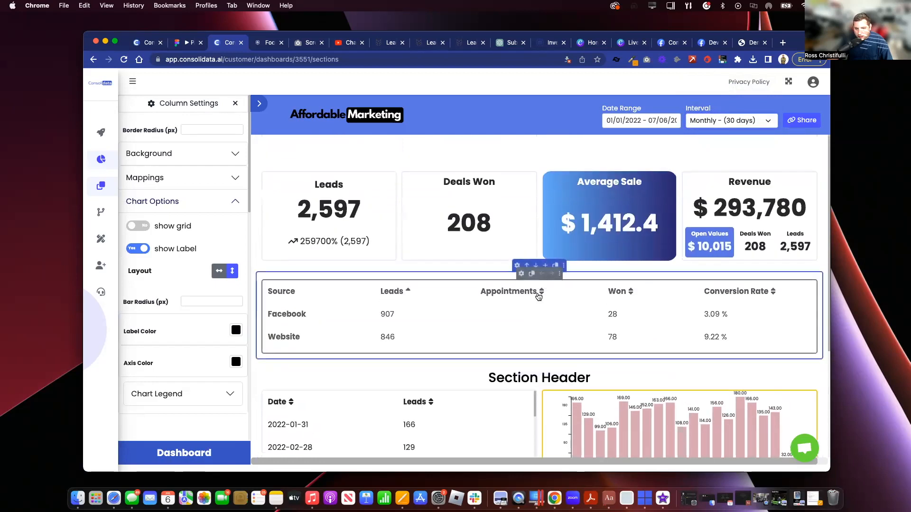
click(793, 123)
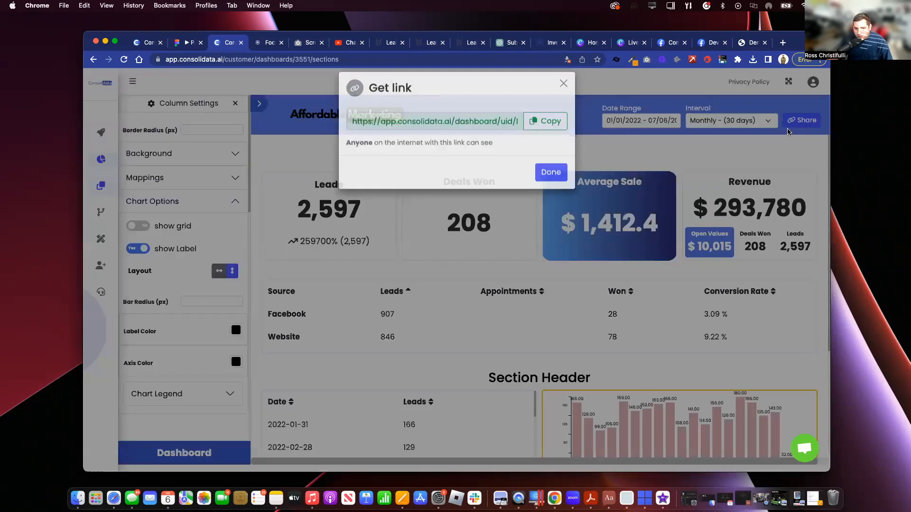
click(545, 132)
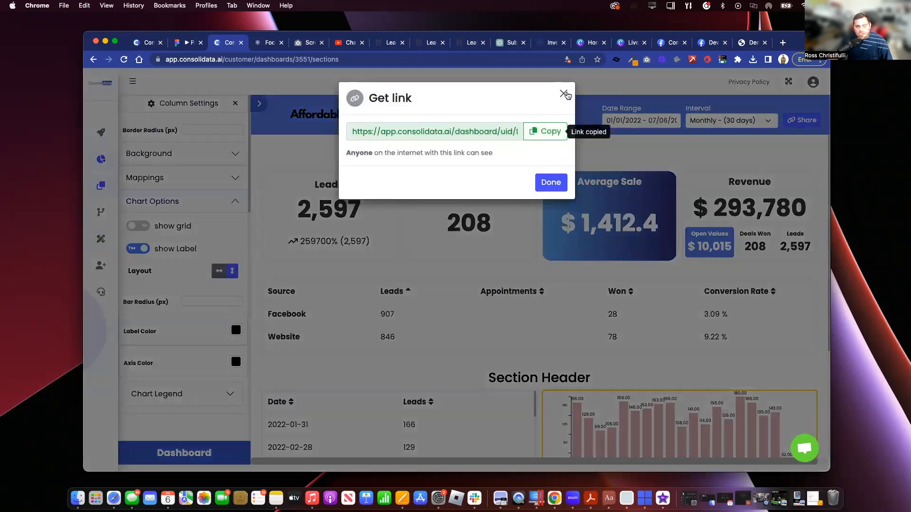
click(565, 94)
Open DashHub's location dashboards, and switch to Lead Tracker to view the Demo Account's default dashboard.
mouse_move(113, 192)
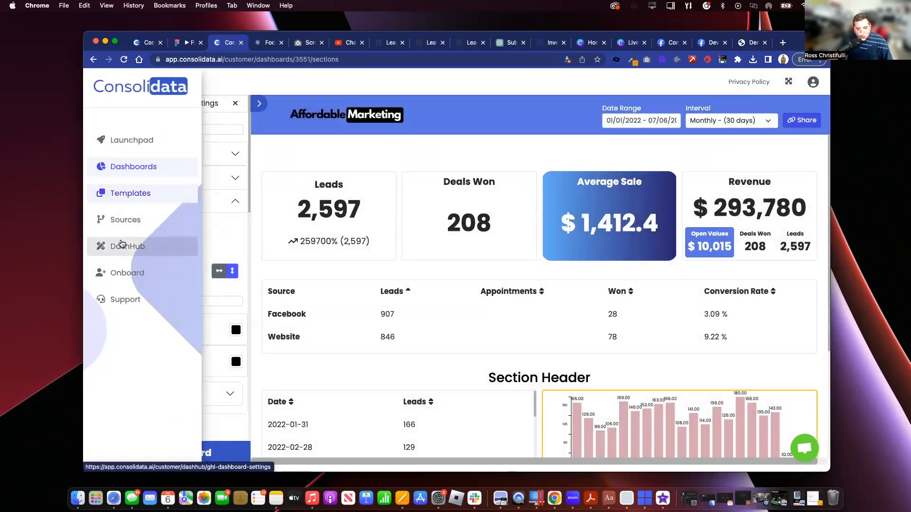
click(122, 243)
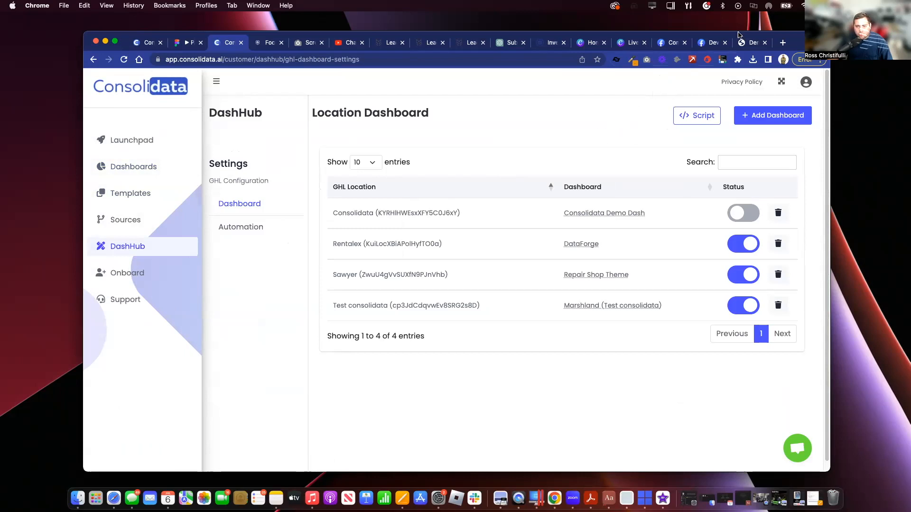
click(469, 42)
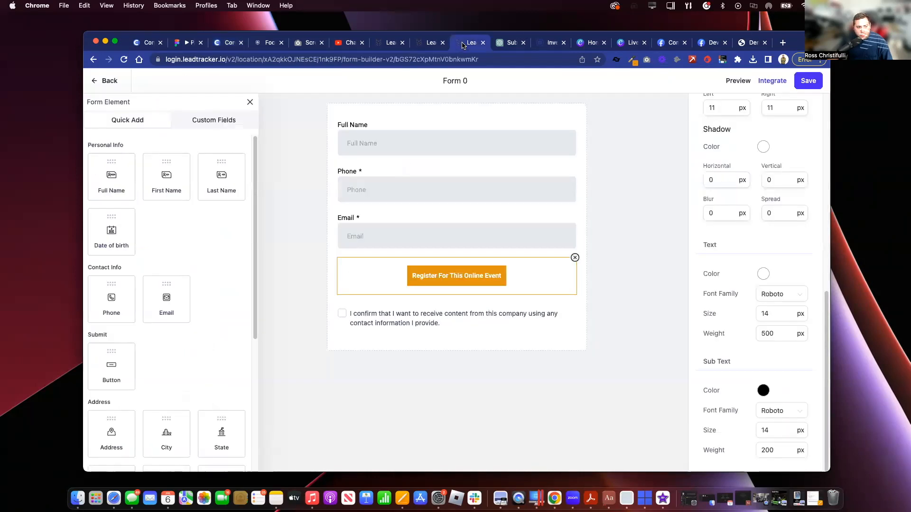
click(427, 42)
click(388, 44)
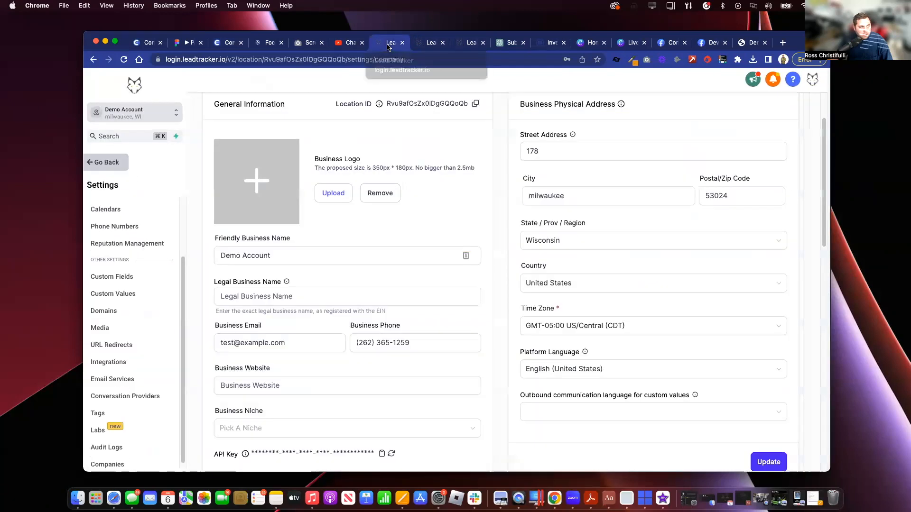
click(102, 162)
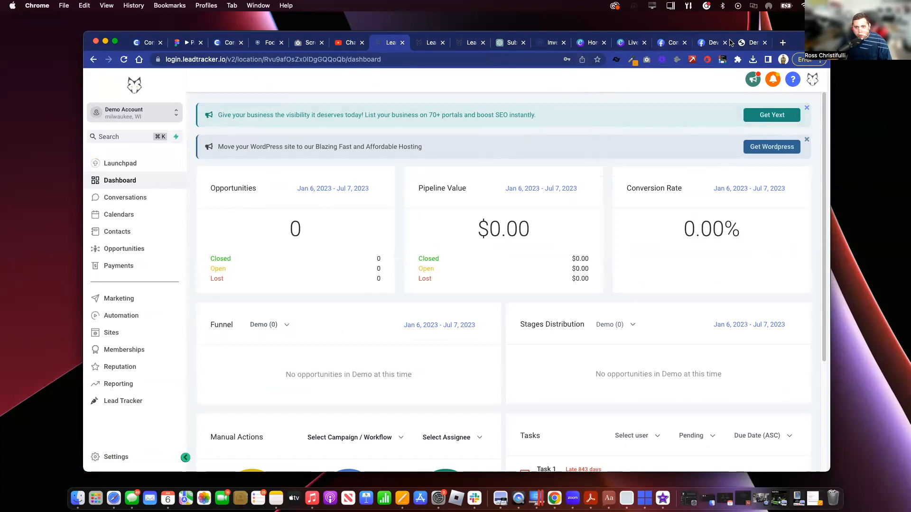
Return to Consolidata's DashHub and review the Javascript and CSS code for the GHL agency configuration.
click(212, 44)
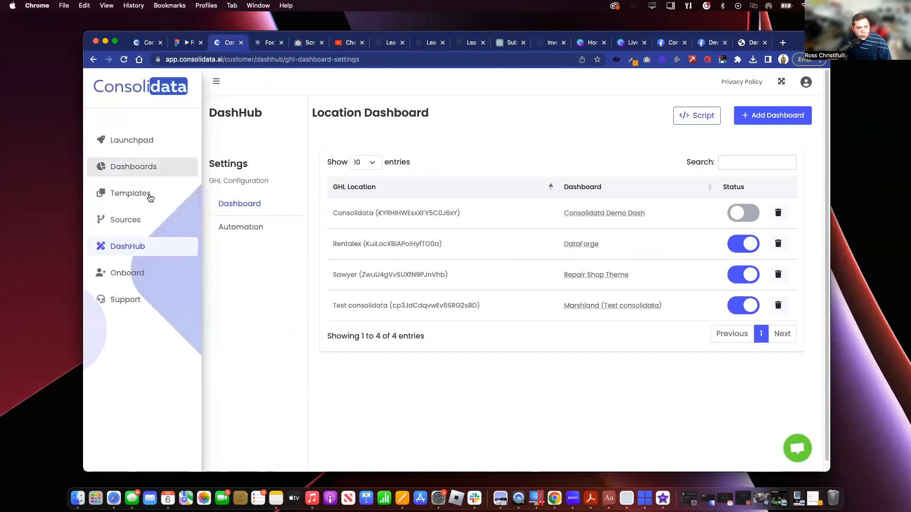
click(696, 115)
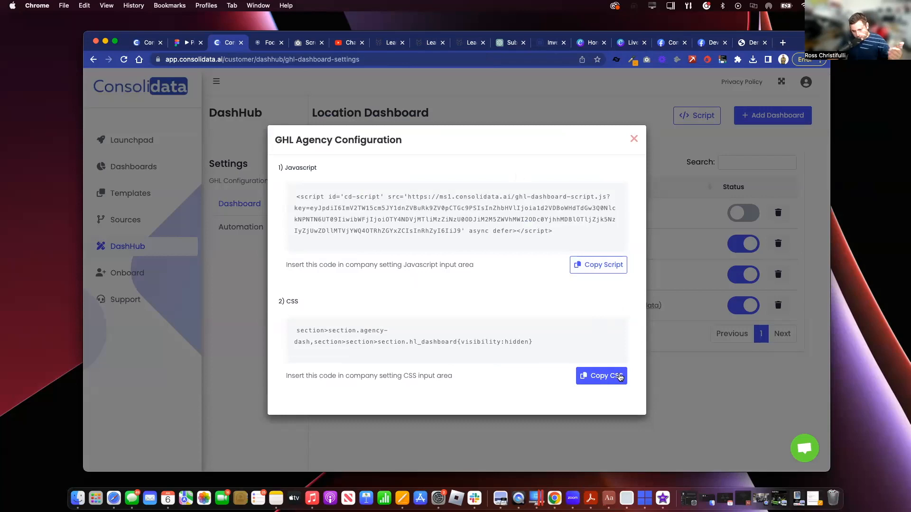
click(629, 141)
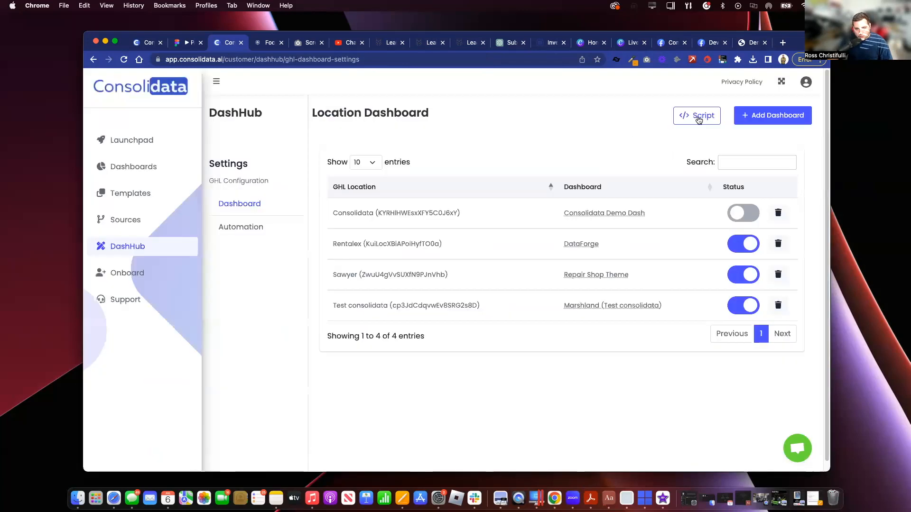
click(776, 115)
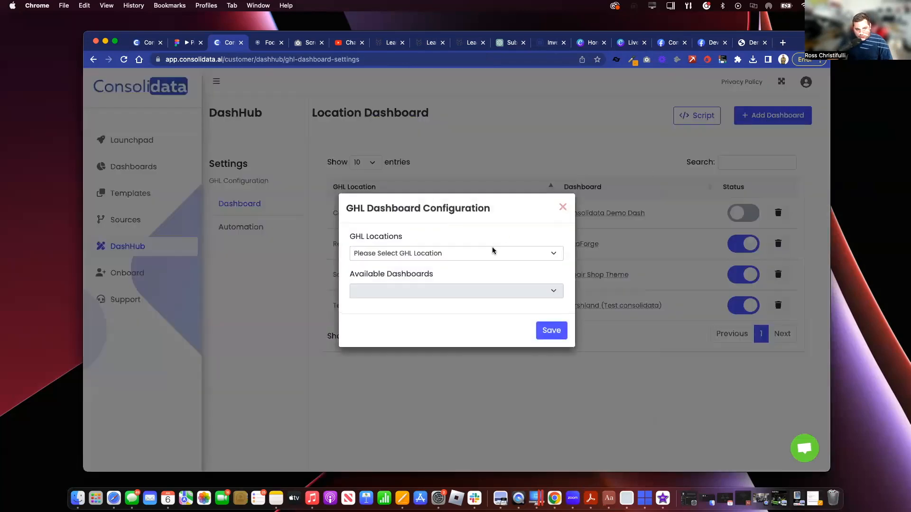
click(492, 251)
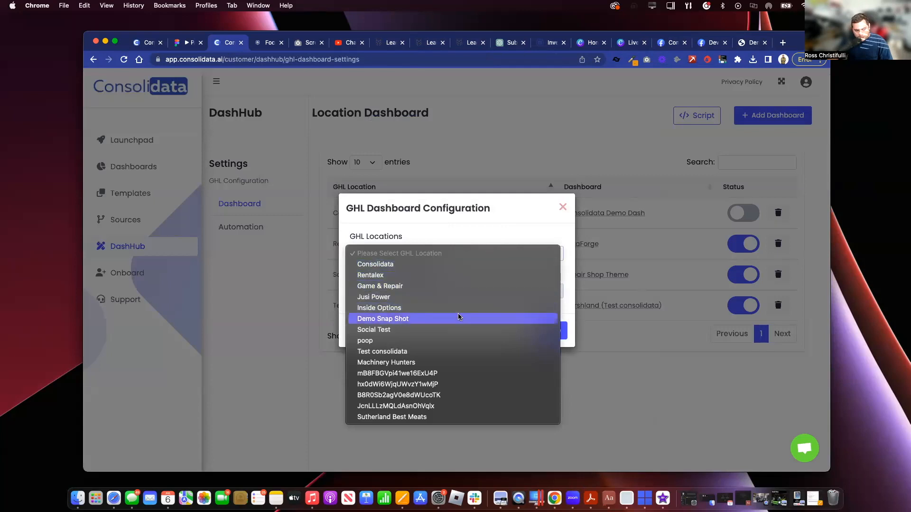
click(563, 210)
click(564, 209)
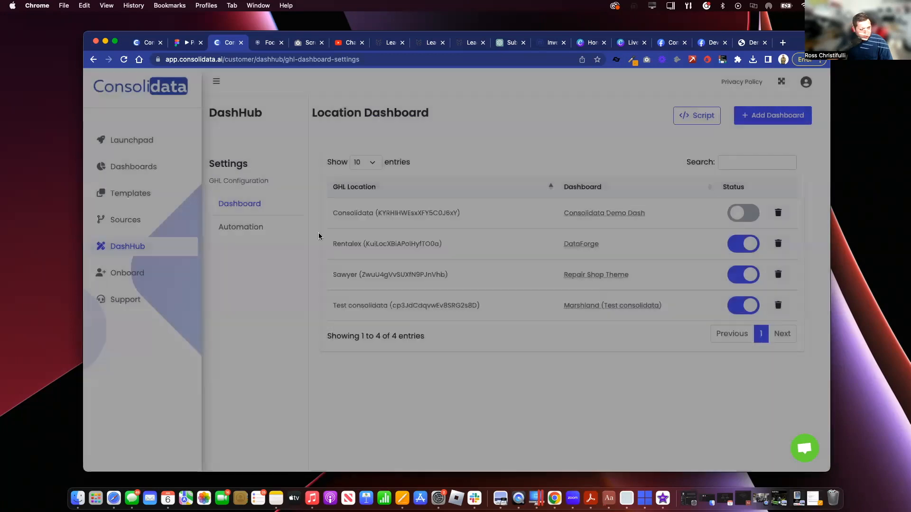
Edit the MY GOHIGHLEVEL ACT source, search its accounts for "demo", add Demo Account and update the source.
click(118, 229)
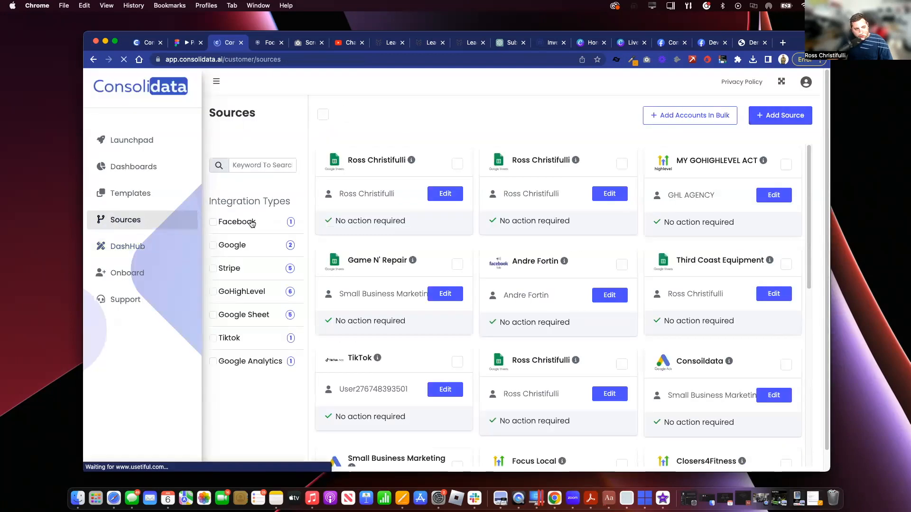
click(772, 196)
click(400, 327)
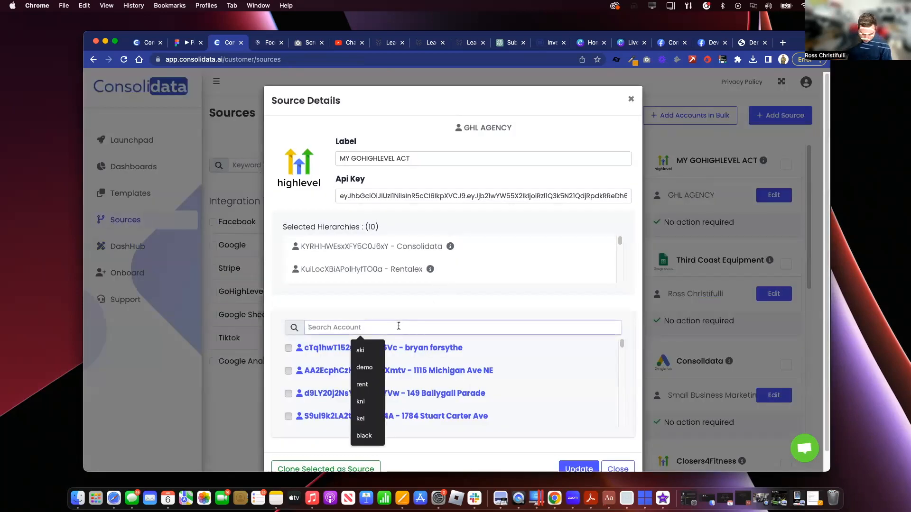
text(demo)
click(368, 371)
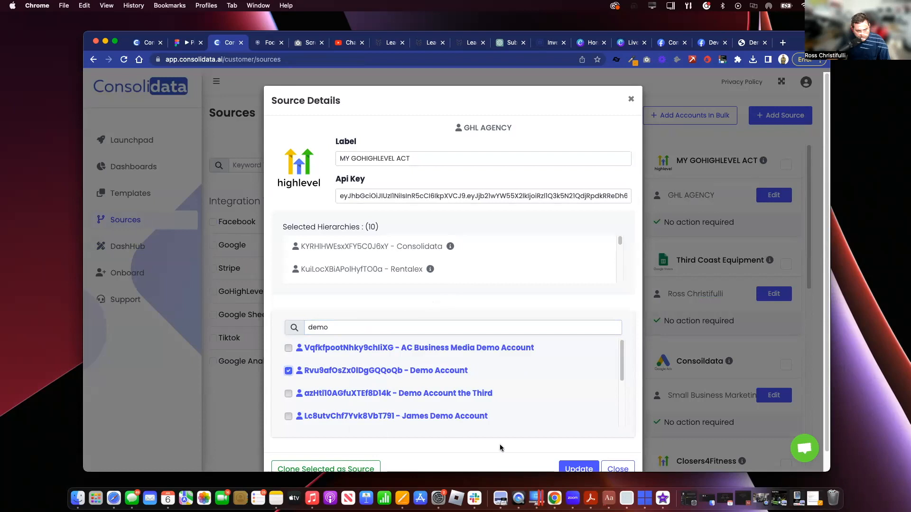
click(591, 465)
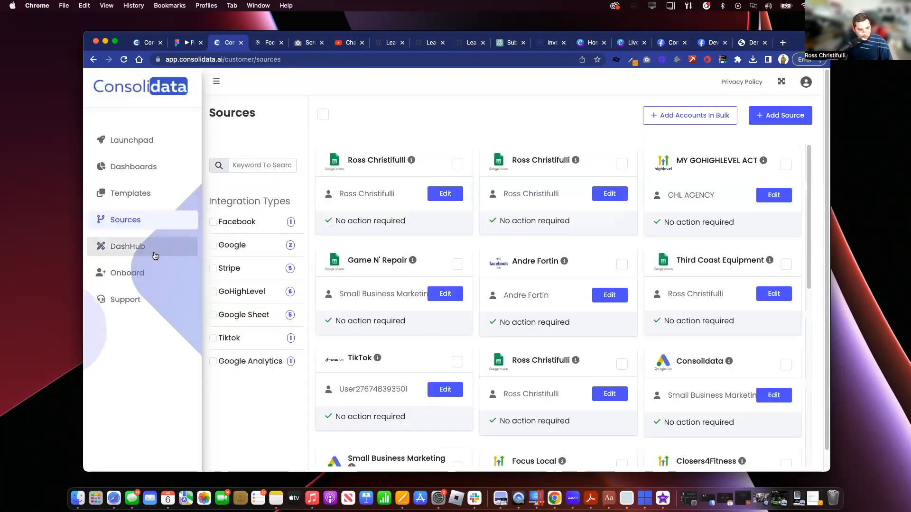
Add a DashHub location dashboard that assigns Demo Dashboard to the Demo Account GHL location, and save it.
click(136, 247)
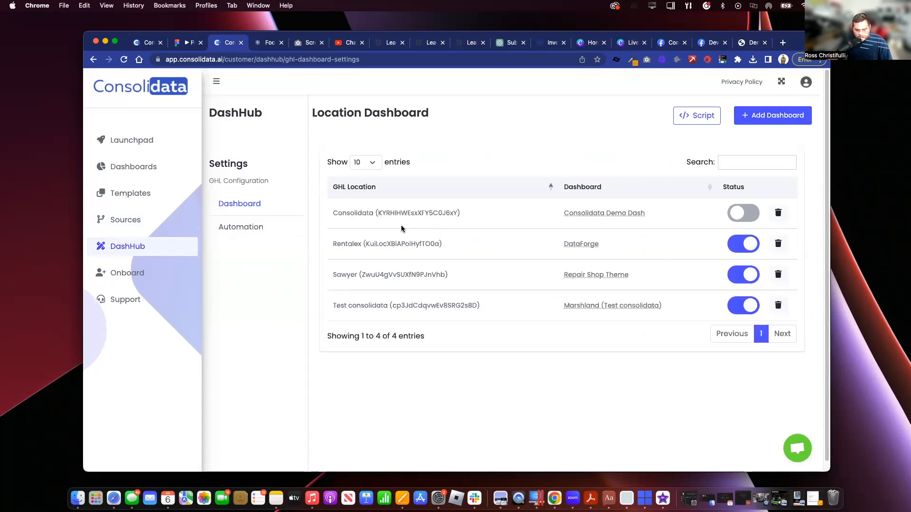
click(783, 115)
click(449, 254)
click(436, 275)
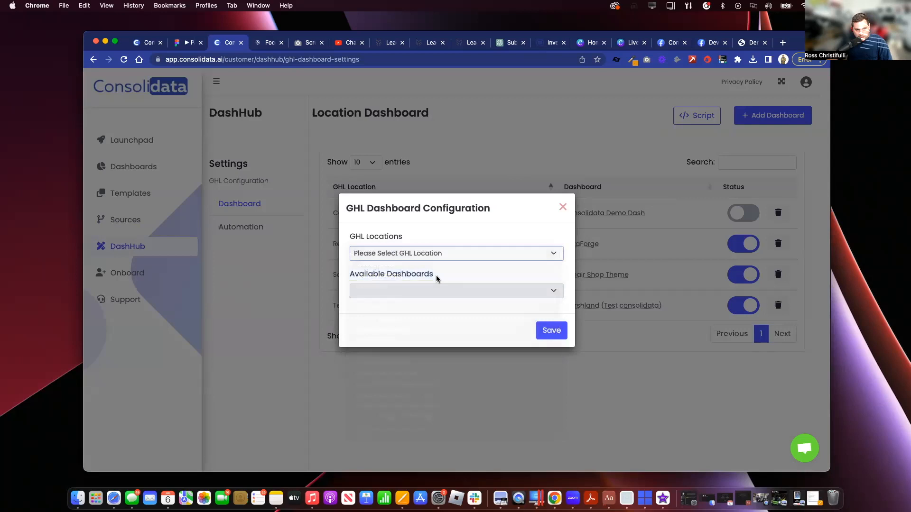
click(381, 294)
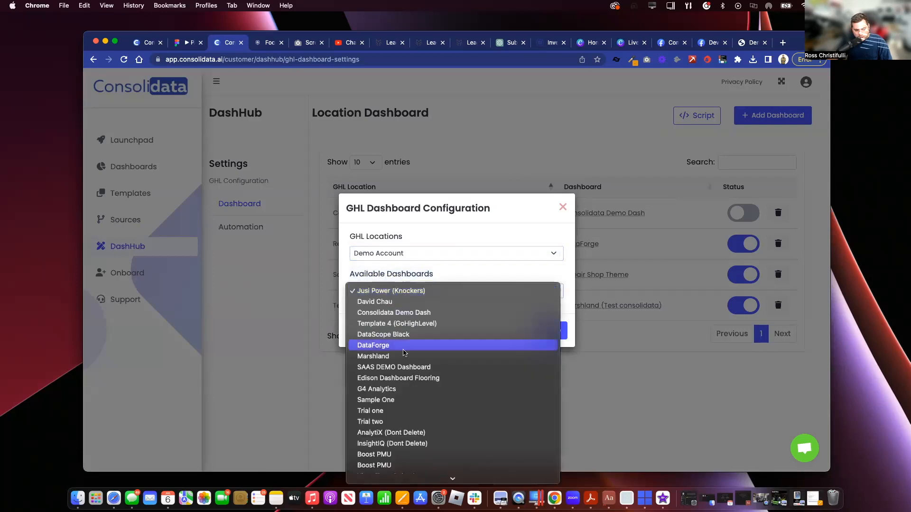
click(383, 477)
click(550, 331)
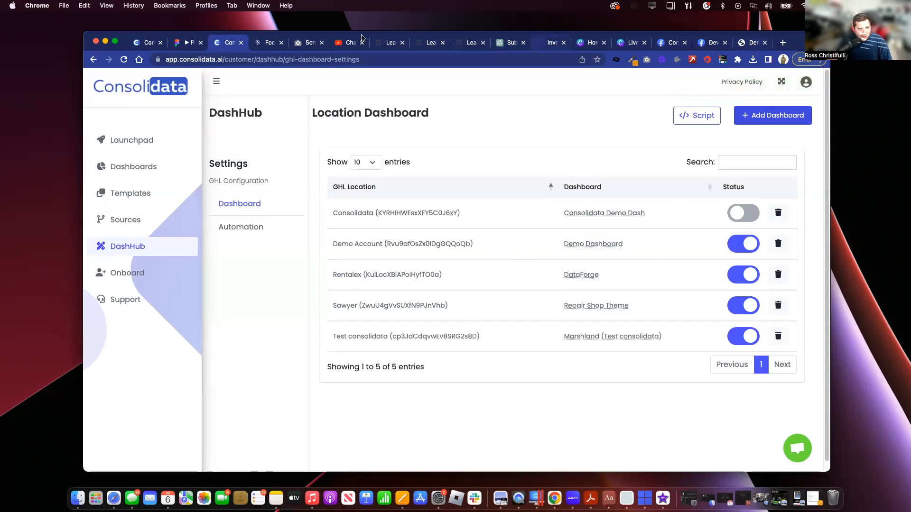
Switch to Lead Tracker to check the Demo Account's embedded dashboard, and dismiss the calendar integration banner.
click(381, 42)
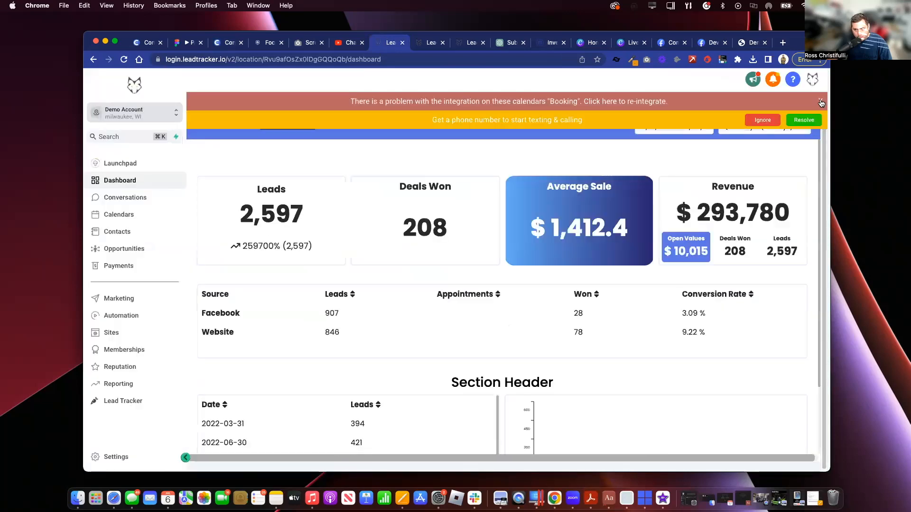
click(821, 103)
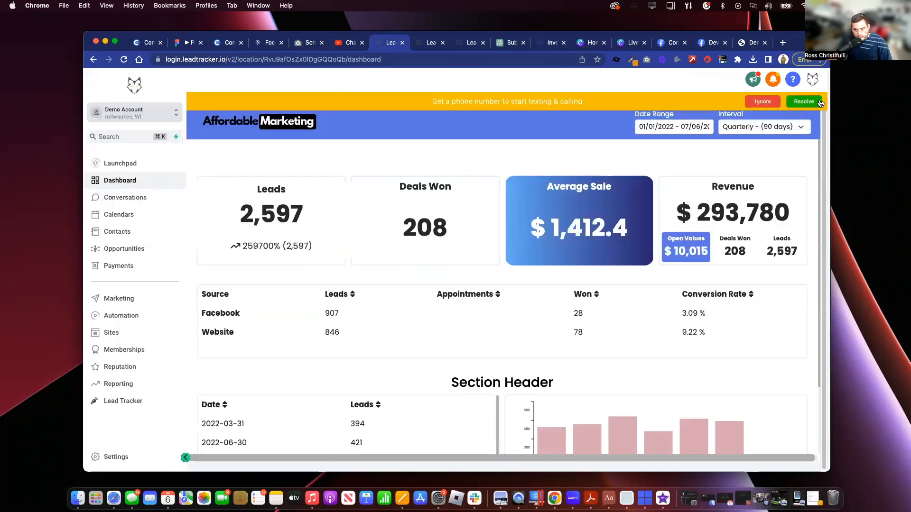
Ignore the phone number banner and look over the Demo Account's embedded dashboard.
click(770, 103)
scroll(646, 229, down, 3)
scroll(646, 229, up, 3)
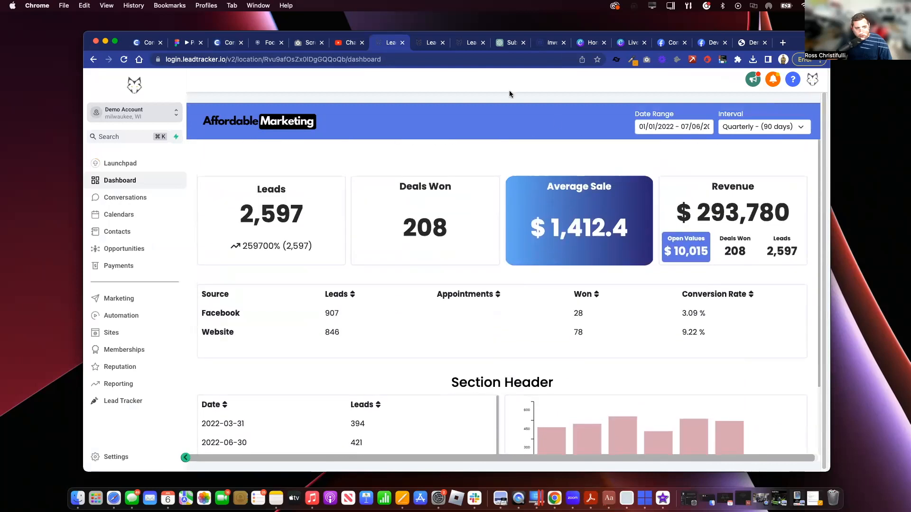
Disable the Demo Account's dashboard in Consolidata's DashHub, and reload Lead Tracker to check the location, dismissing its banners.
click(230, 42)
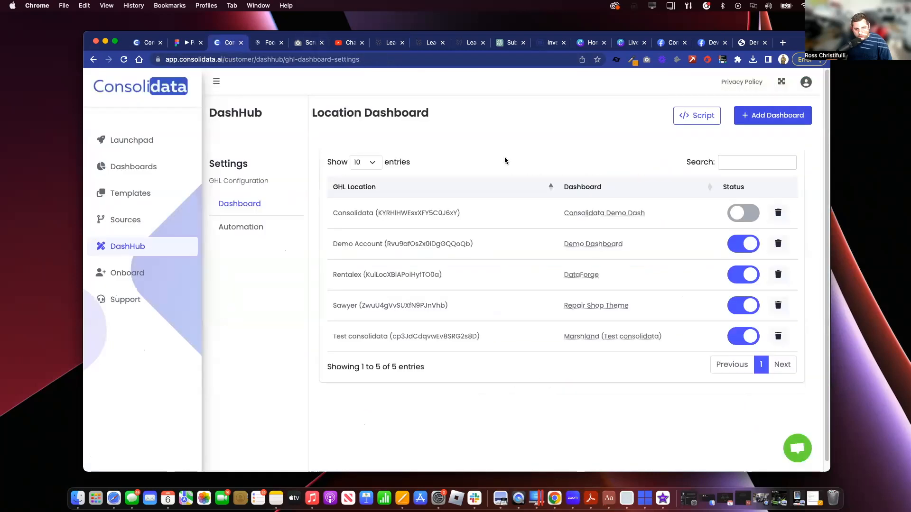
click(738, 246)
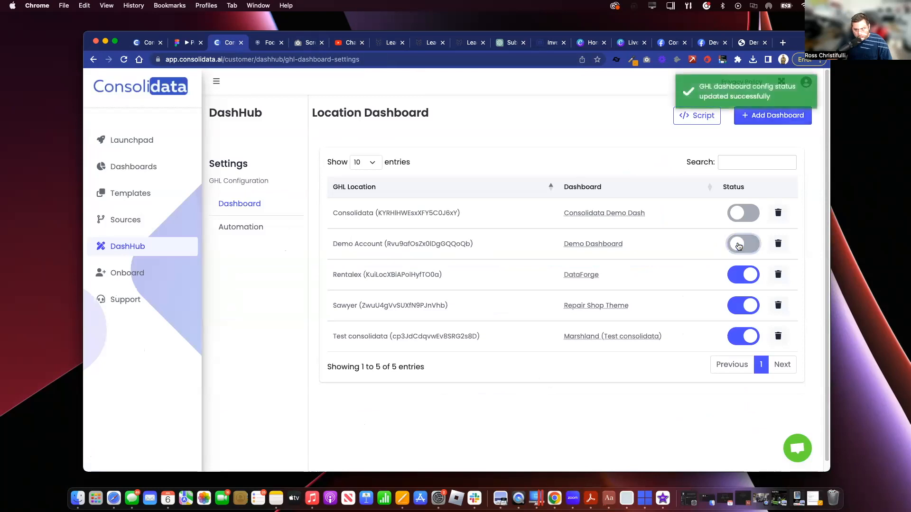
click(394, 46)
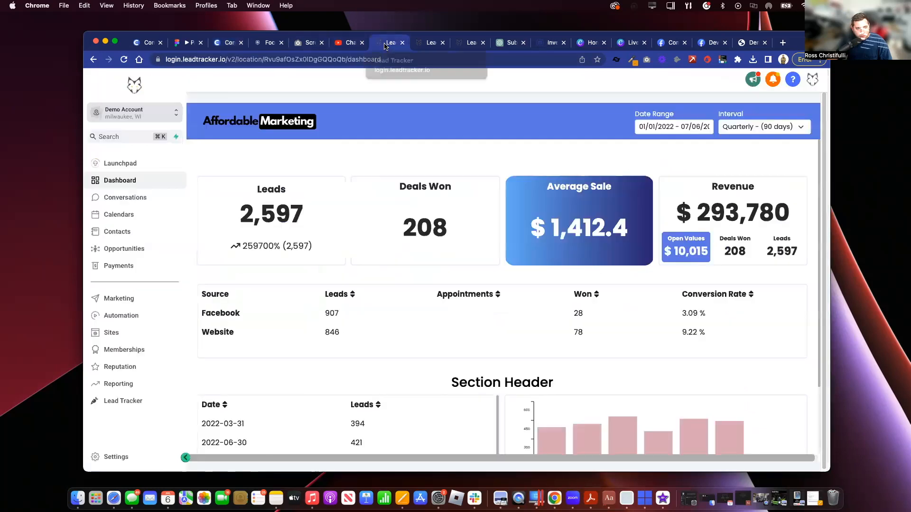
click(123, 59)
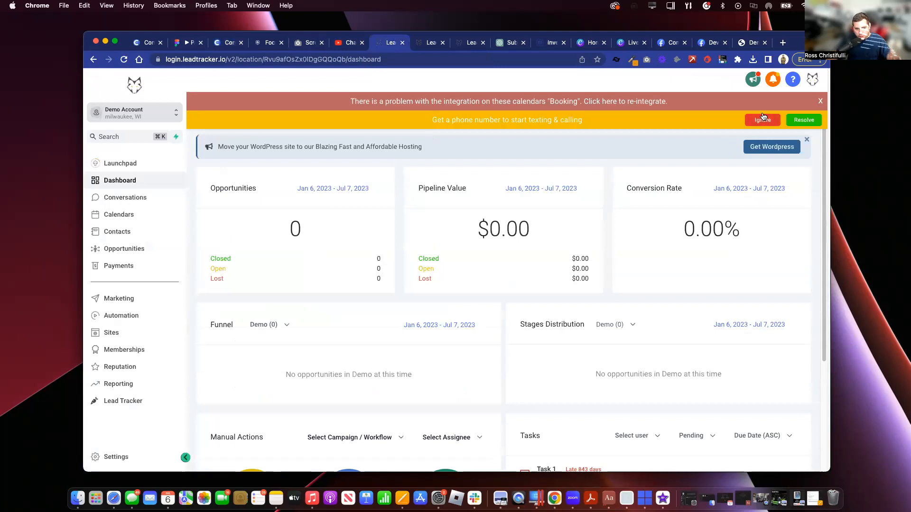
click(820, 102)
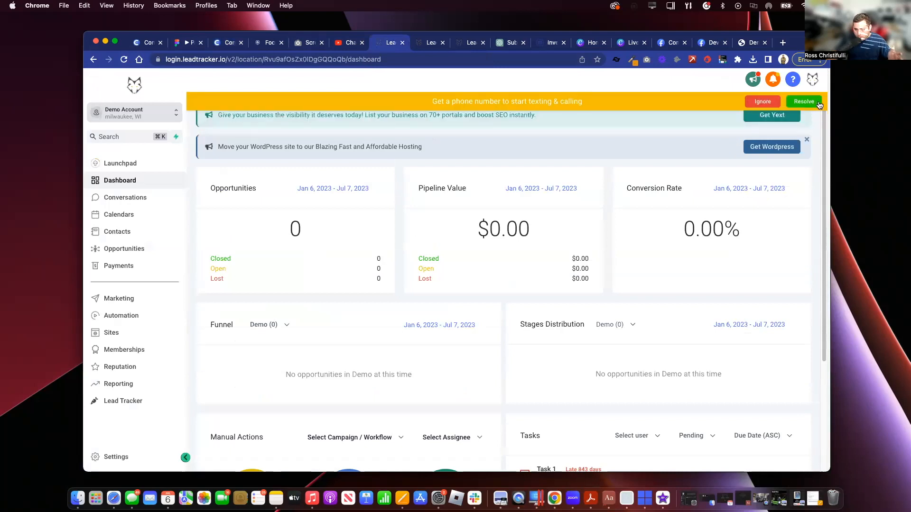
click(772, 105)
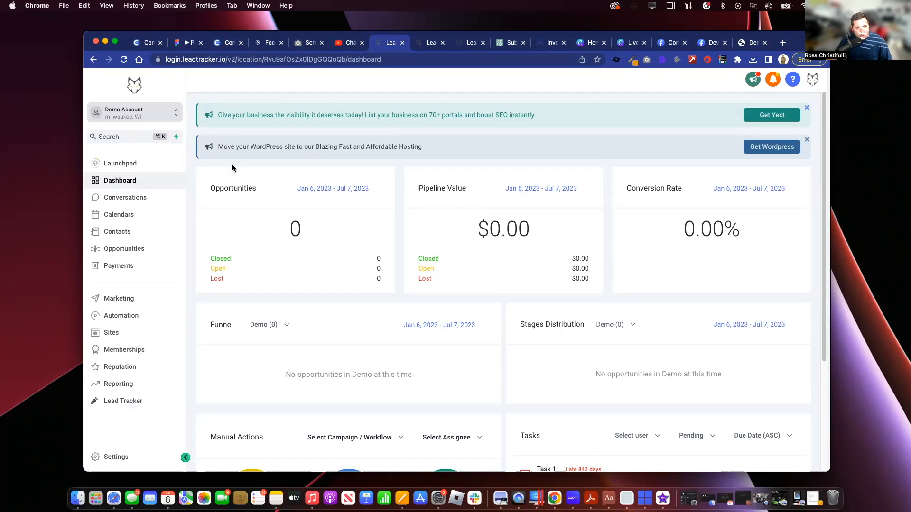
Switch Lead Tracker to the Machinery Hunters location to check its dashboard, ignoring the Twilio number banner.
click(175, 119)
click(230, 190)
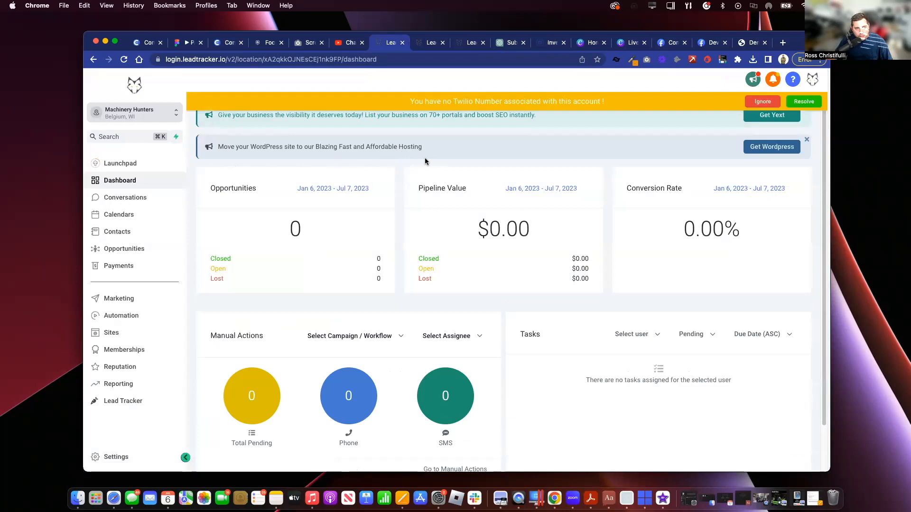
click(774, 100)
Return to Consolidata and look through the available dashboard templates.
click(221, 46)
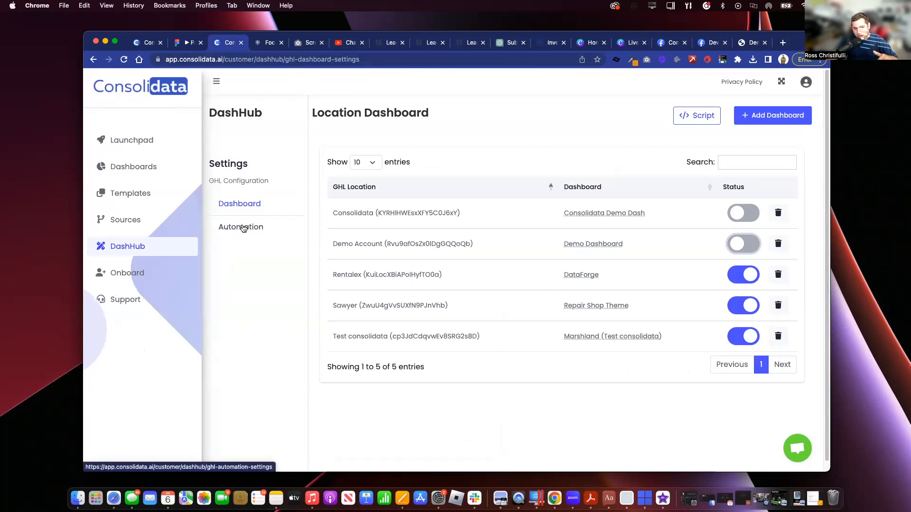
click(148, 195)
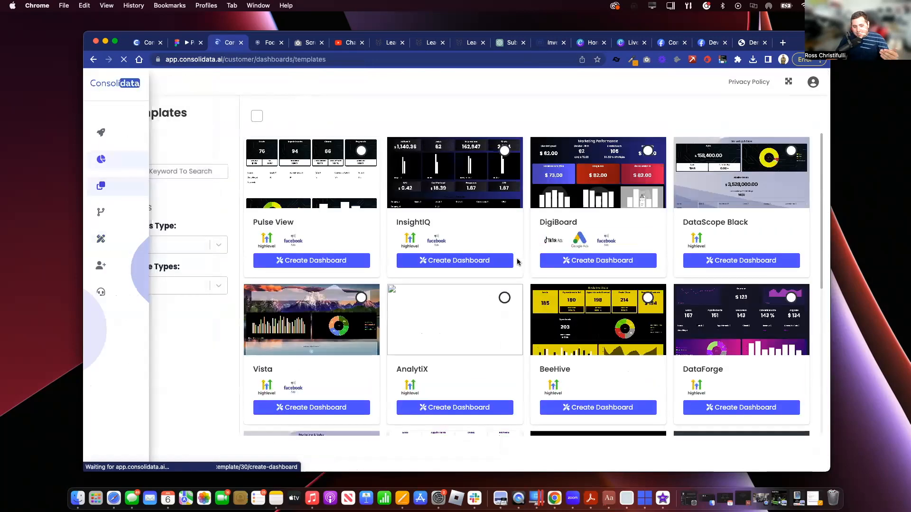
scroll(670, 272, down, 6)
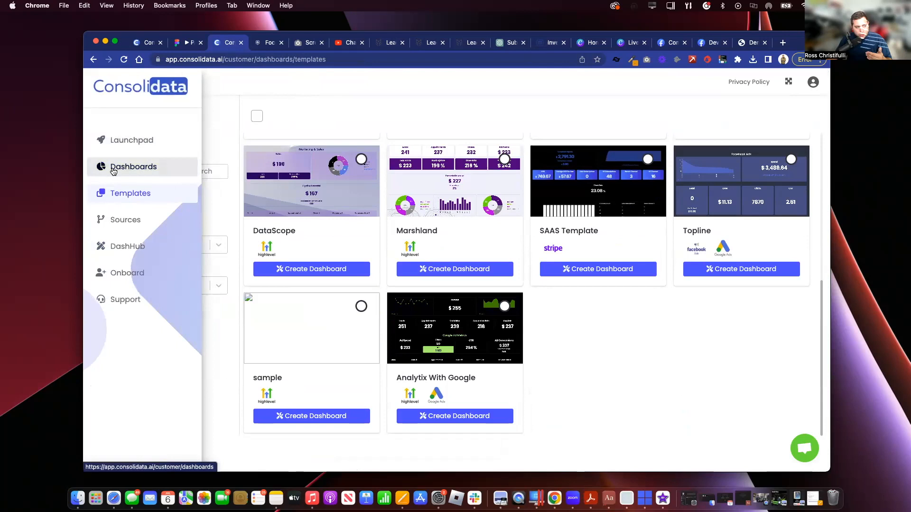
Create a template named Demo Template from the Demo Dashboard.
click(113, 170)
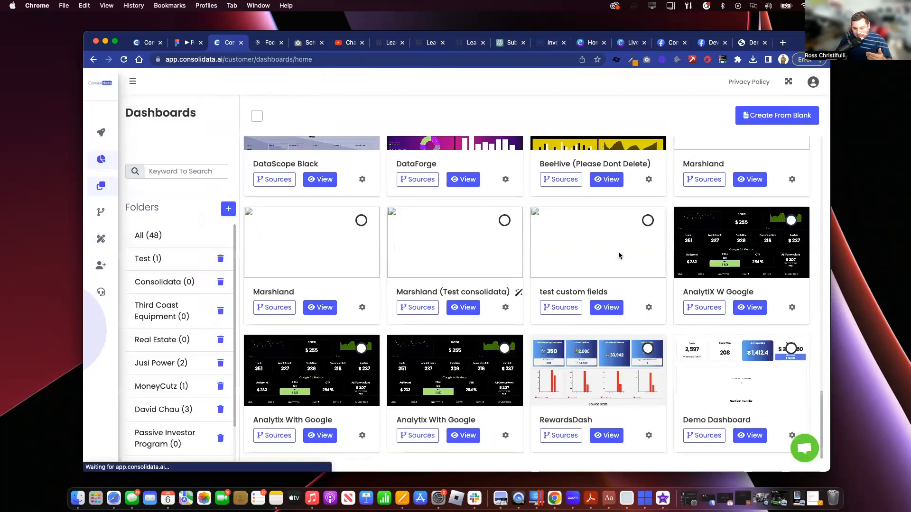
click(792, 435)
click(782, 417)
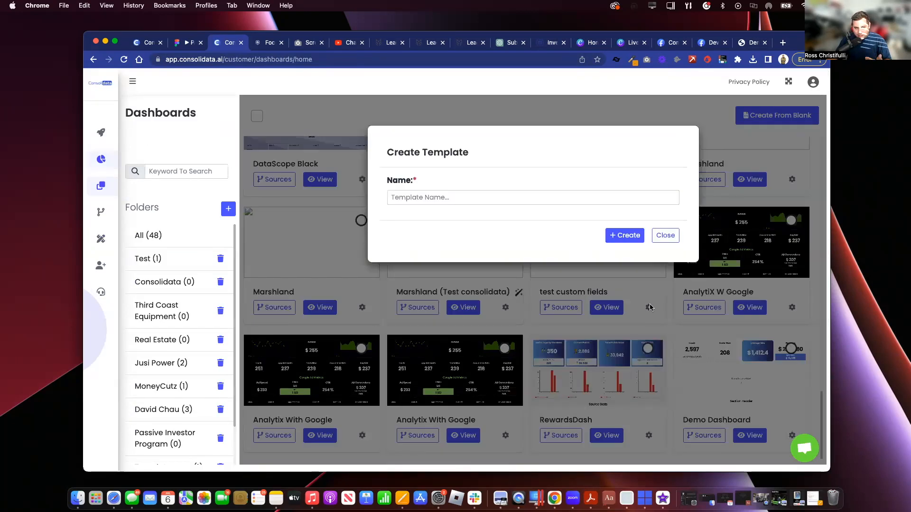
text(Demo Template)
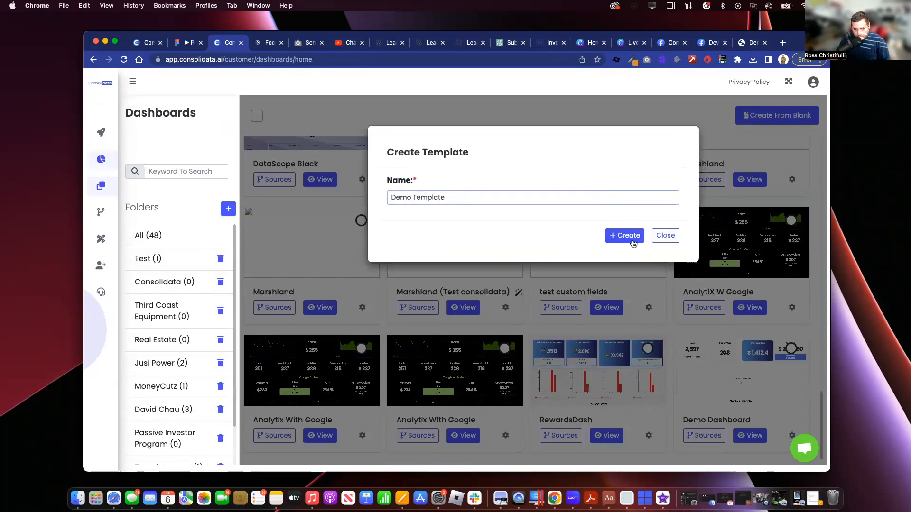
click(631, 236)
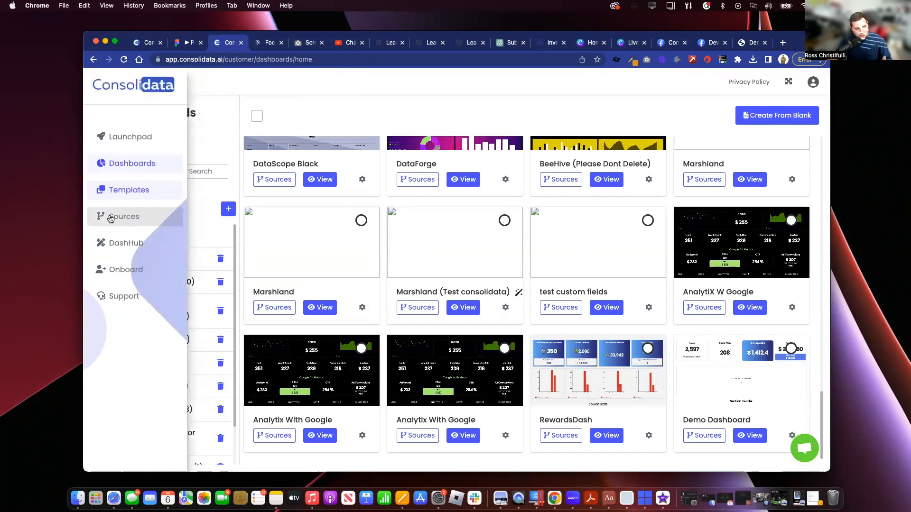
Start a new dashboard from Demo Template with MY GOHIGHLEVEL ACT as its ghl source.
click(121, 188)
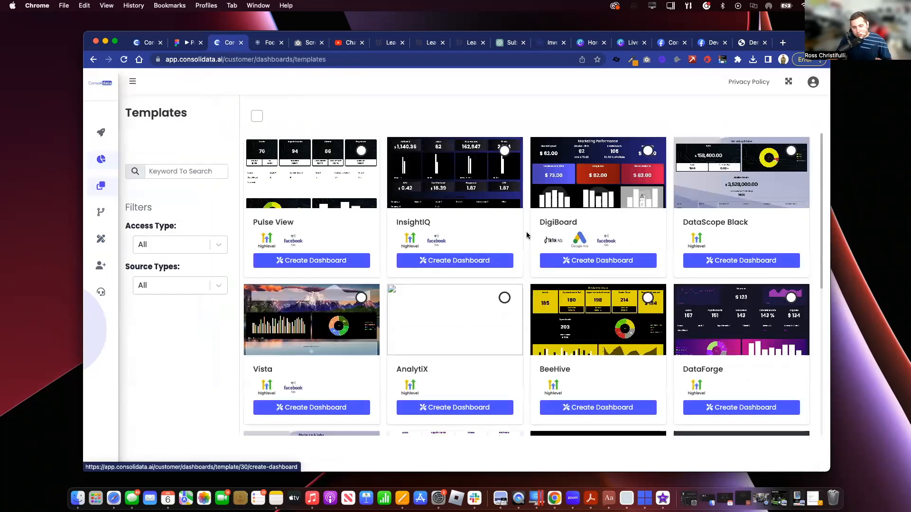
scroll(536, 237, down, 10)
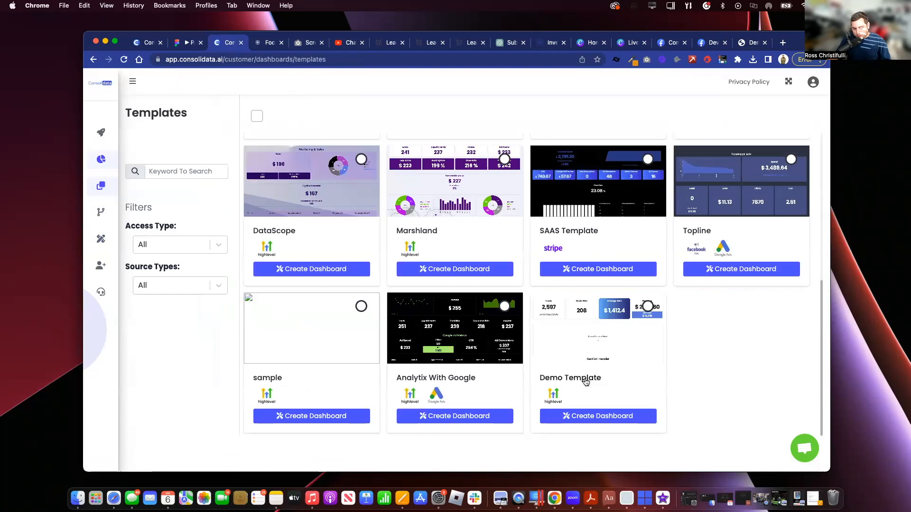
click(585, 416)
click(499, 177)
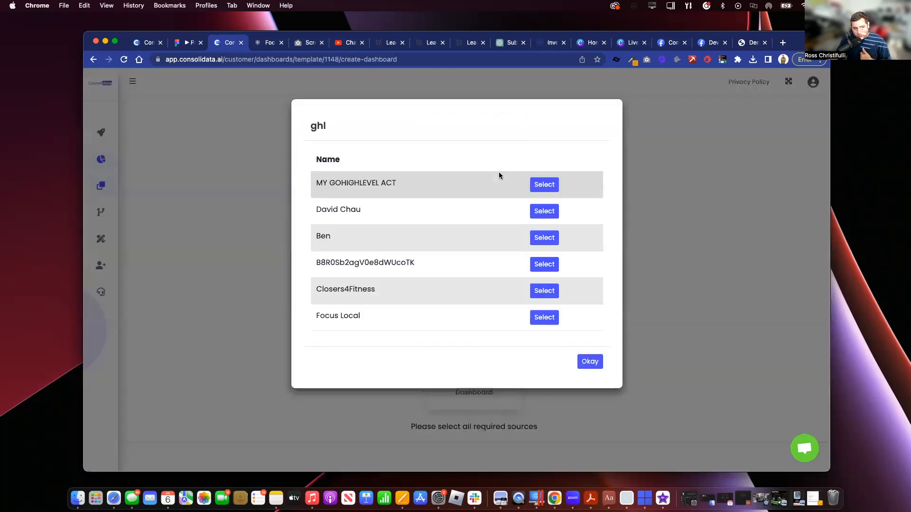
click(543, 185)
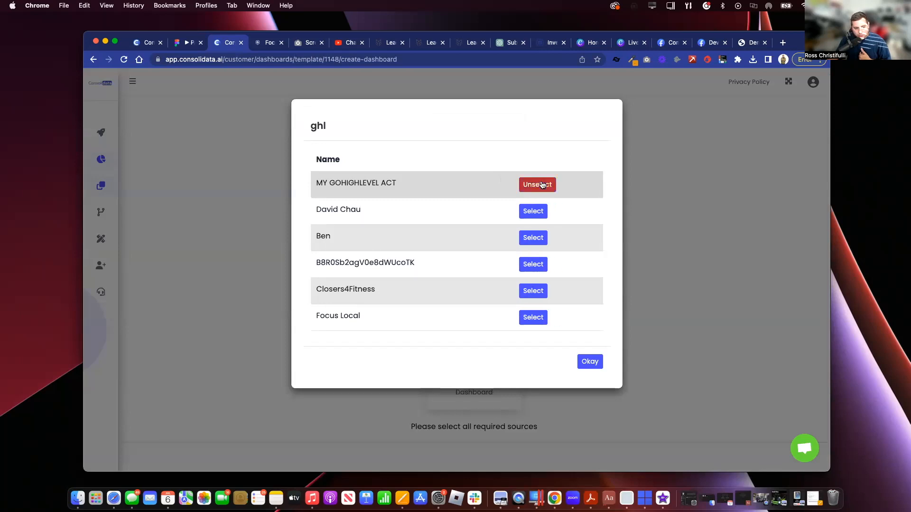
click(598, 369)
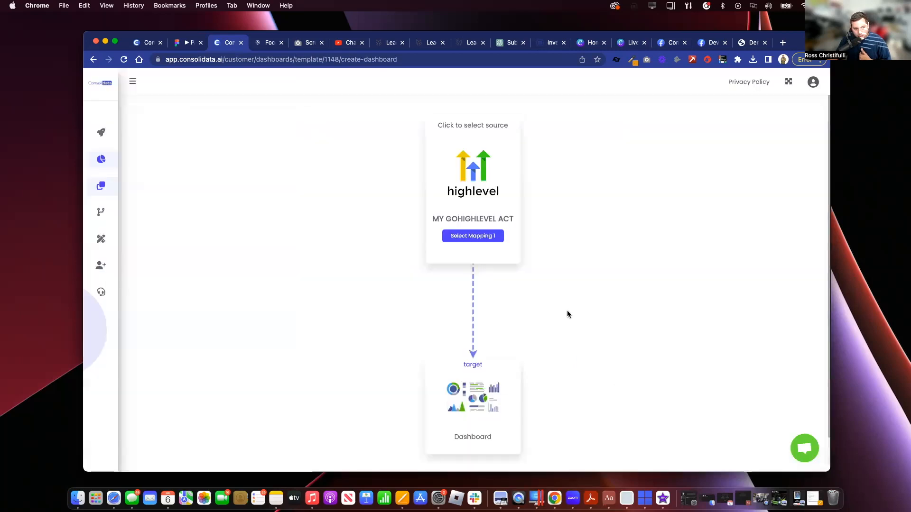
Map the source to Inside Options, create the dashboard and review its sections.
click(493, 241)
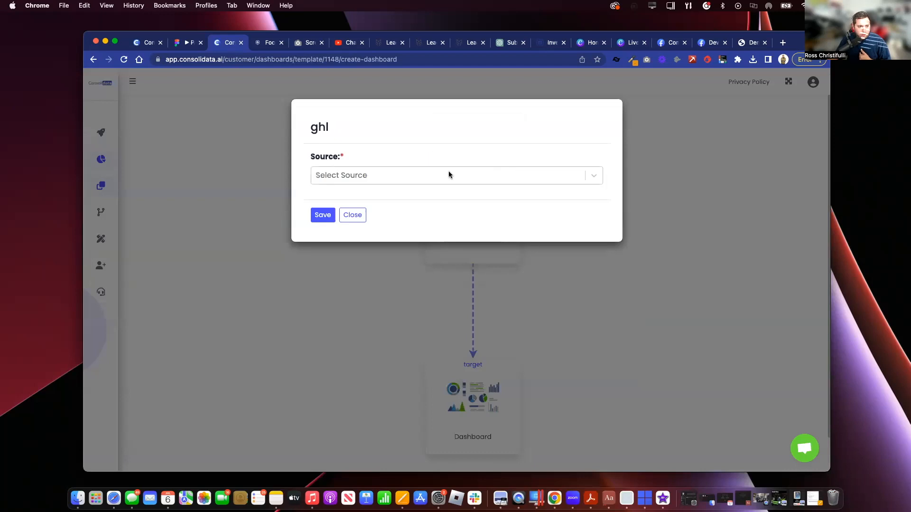
click(447, 175)
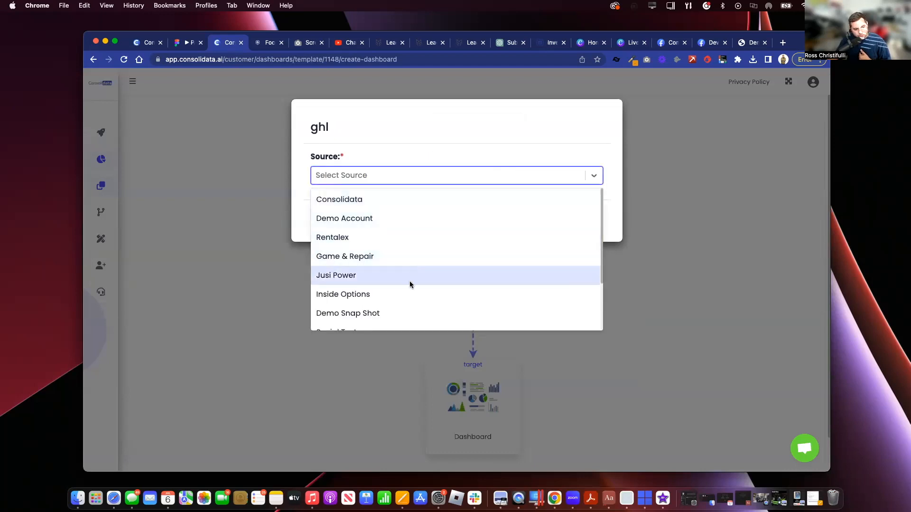
click(407, 294)
click(327, 216)
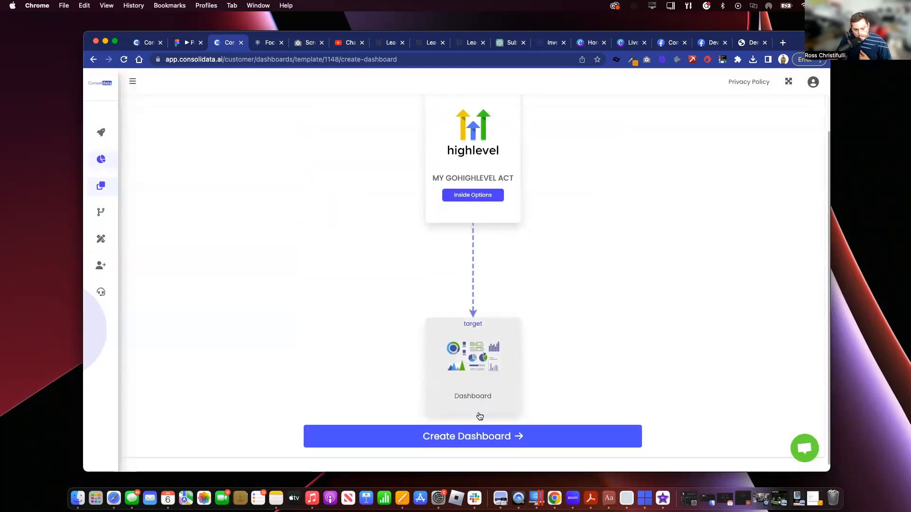
click(480, 434)
scroll(553, 391, down, 5)
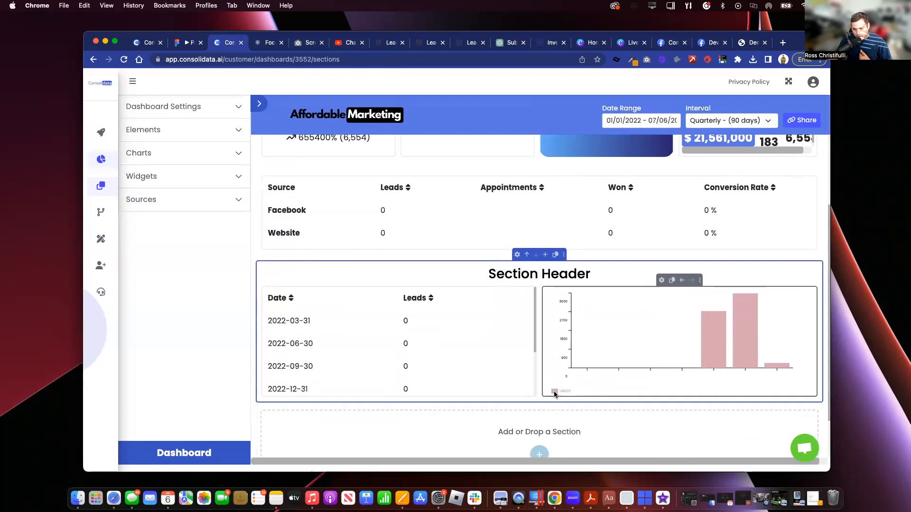
scroll(553, 391, up, 6)
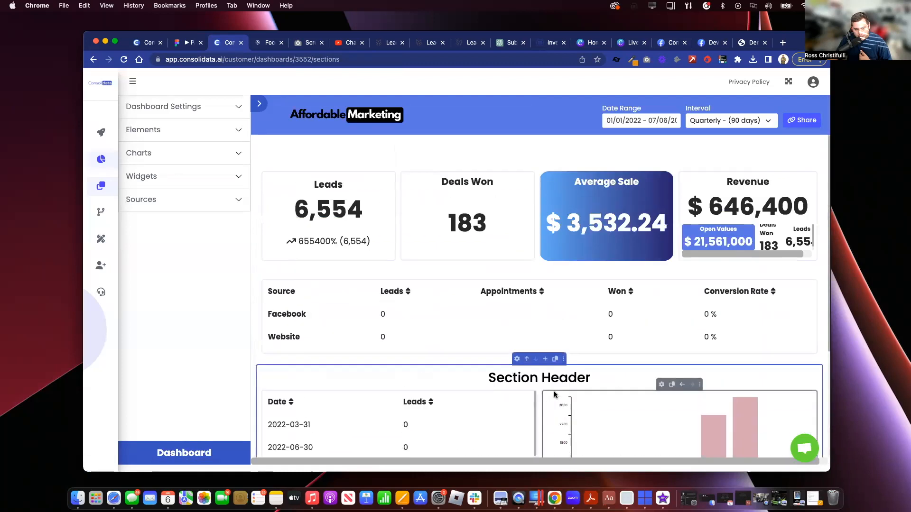
Look at DashHub's location automation settings and the form for adding an automation, and close the form without saving.
click(118, 160)
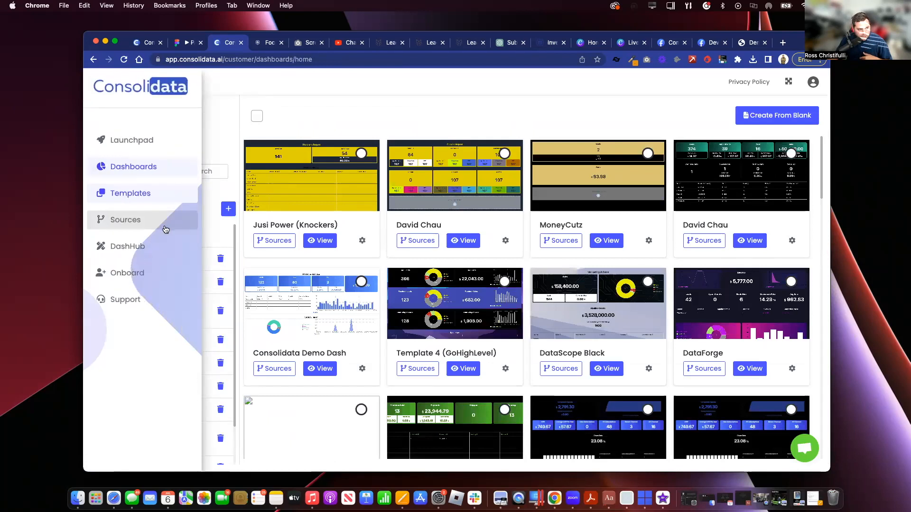
click(154, 252)
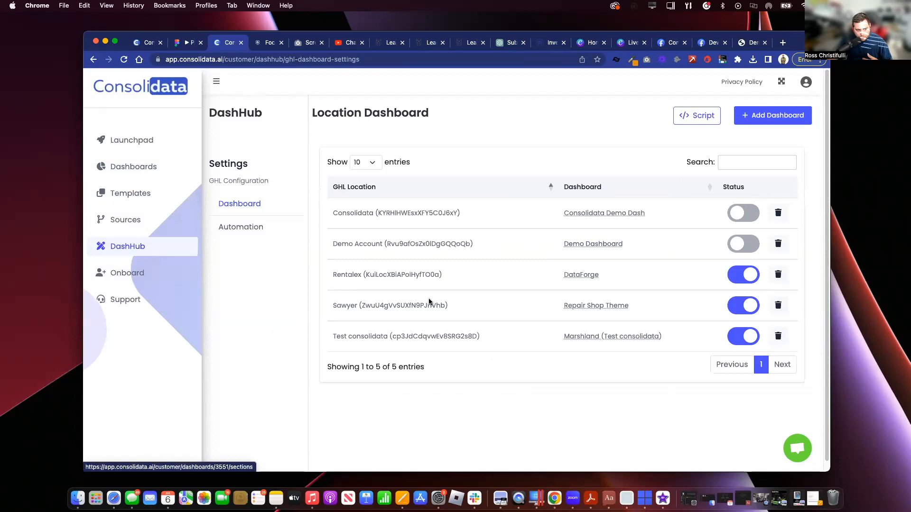
click(260, 227)
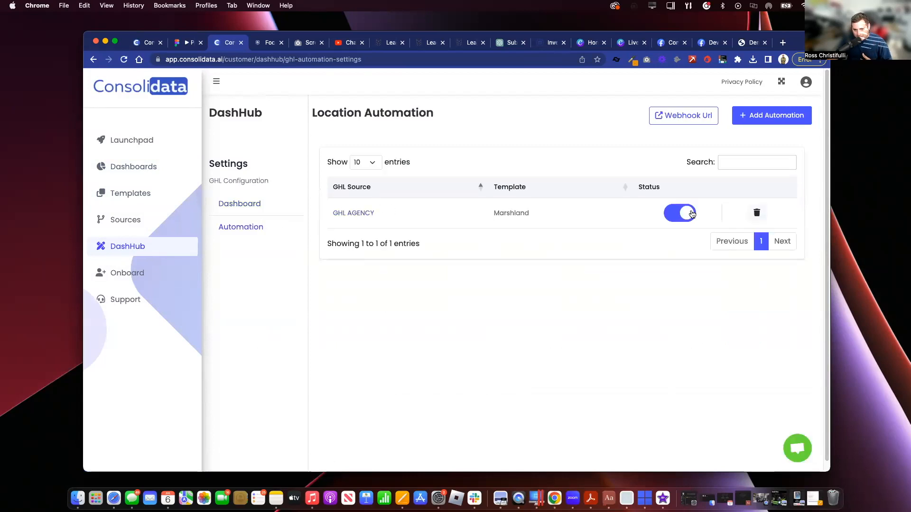
click(772, 116)
click(556, 259)
click(556, 245)
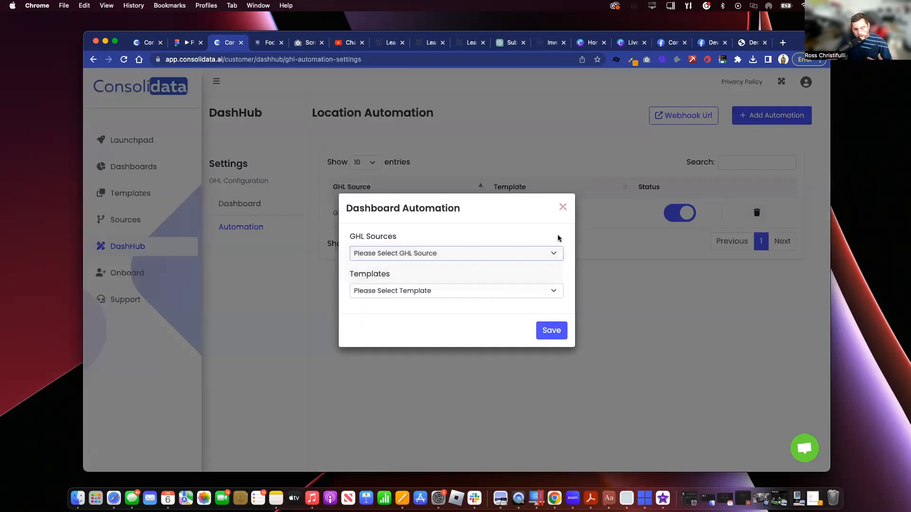
click(562, 207)
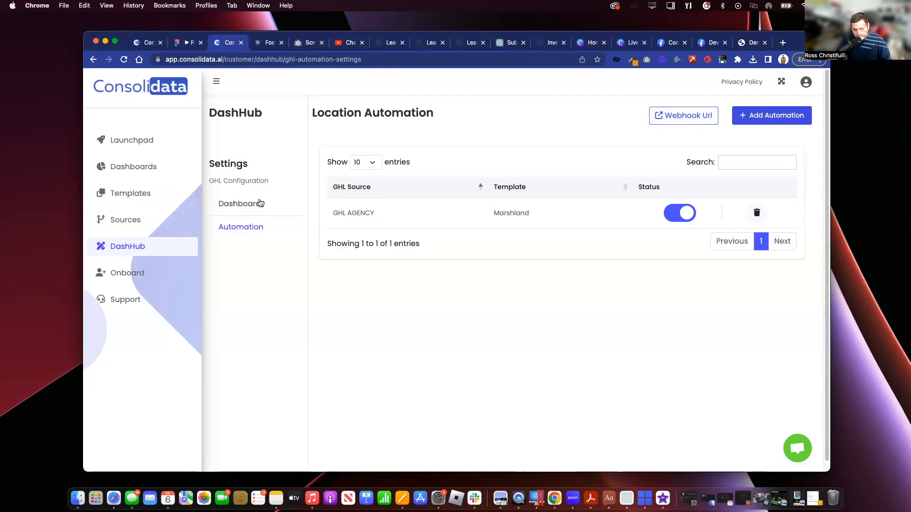
Copy the webhook URL for automated location dashboard creation and close its window.
click(698, 117)
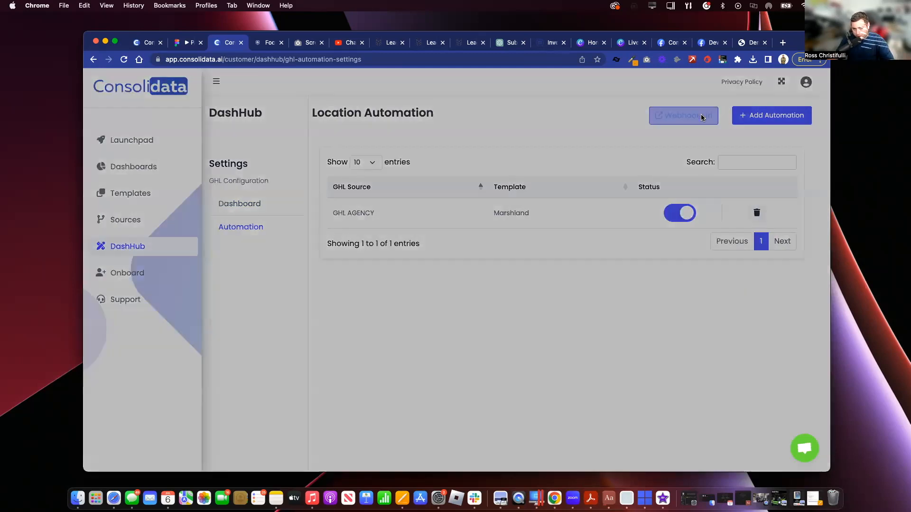
click(605, 327)
click(606, 327)
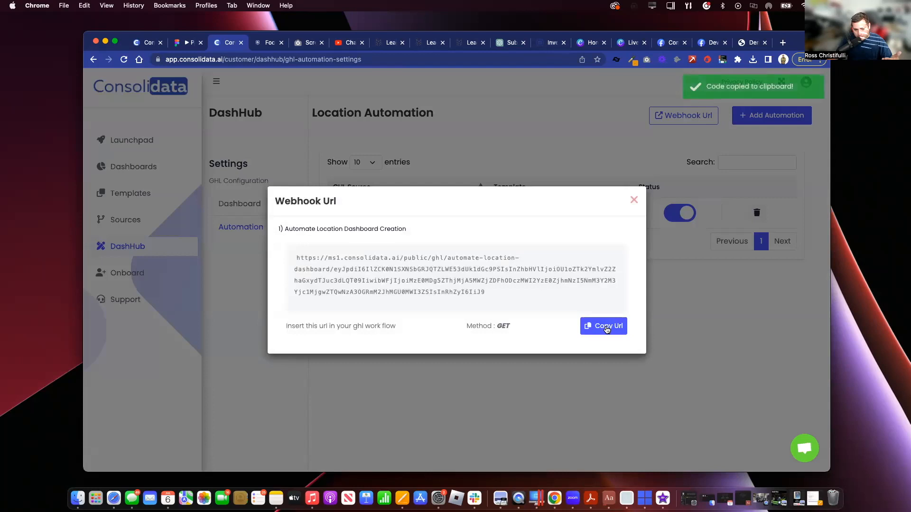
click(606, 327)
click(633, 199)
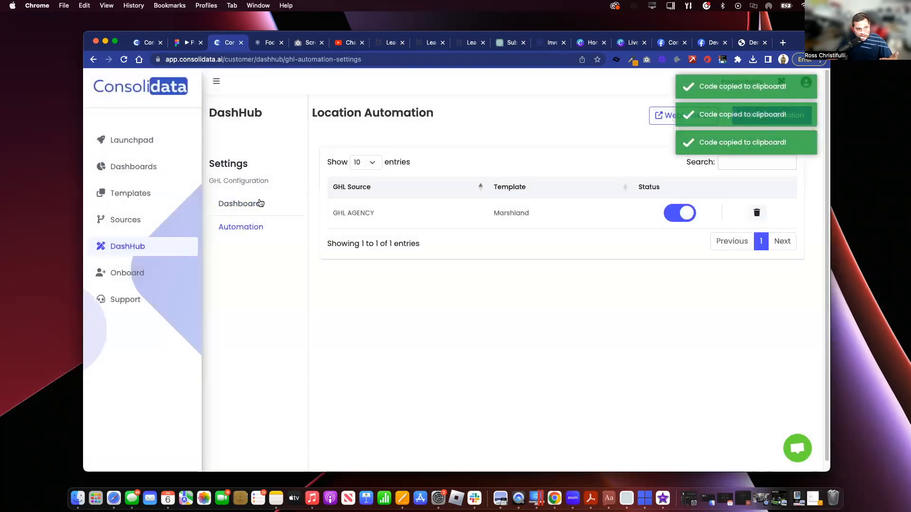
Call the copied automation webhook URL in a new browser tab and reload DashHub's location dashboard list.
click(241, 204)
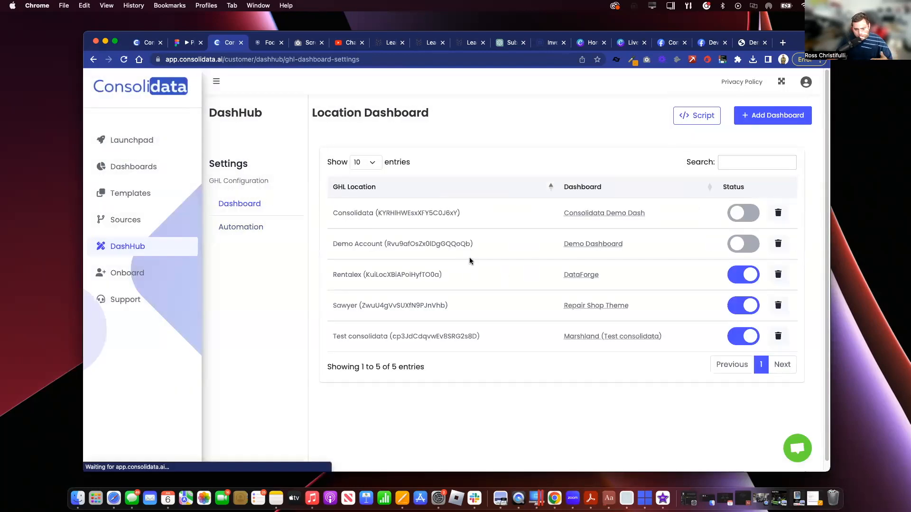
click(783, 42)
key(super+v)
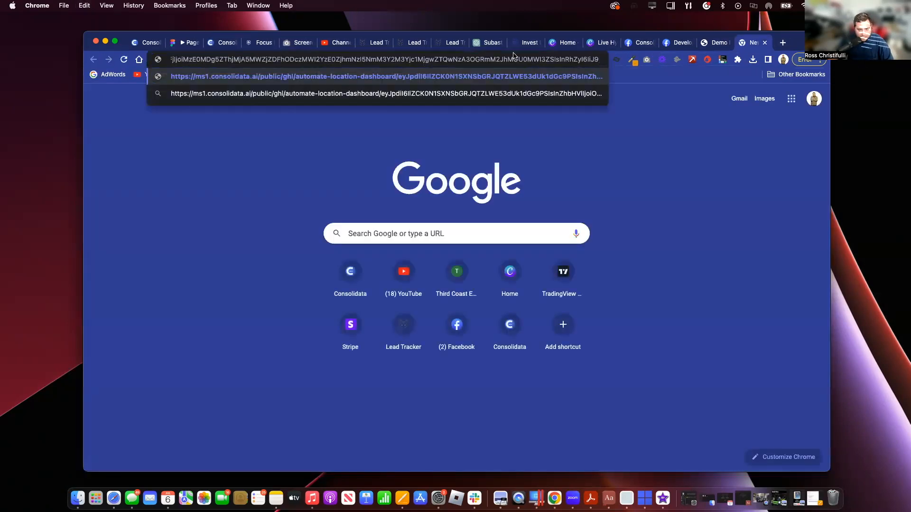
key(Return)
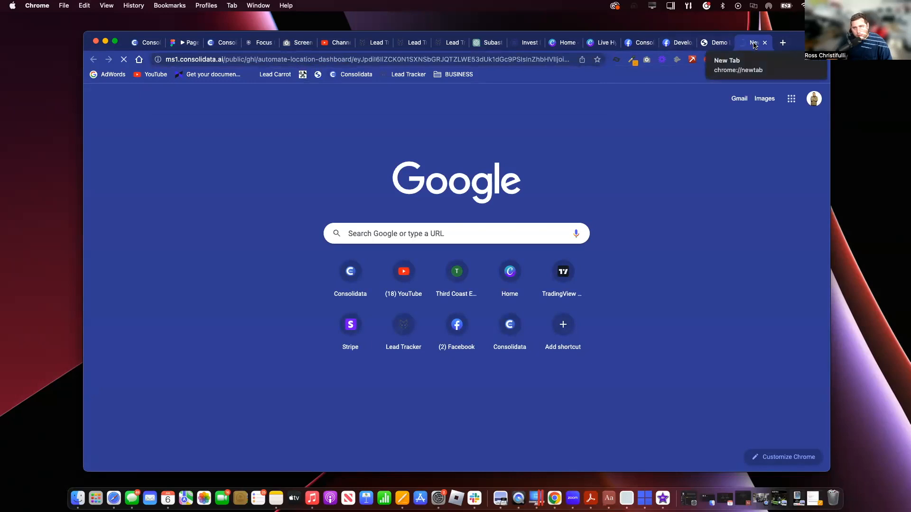
click(714, 43)
click(747, 43)
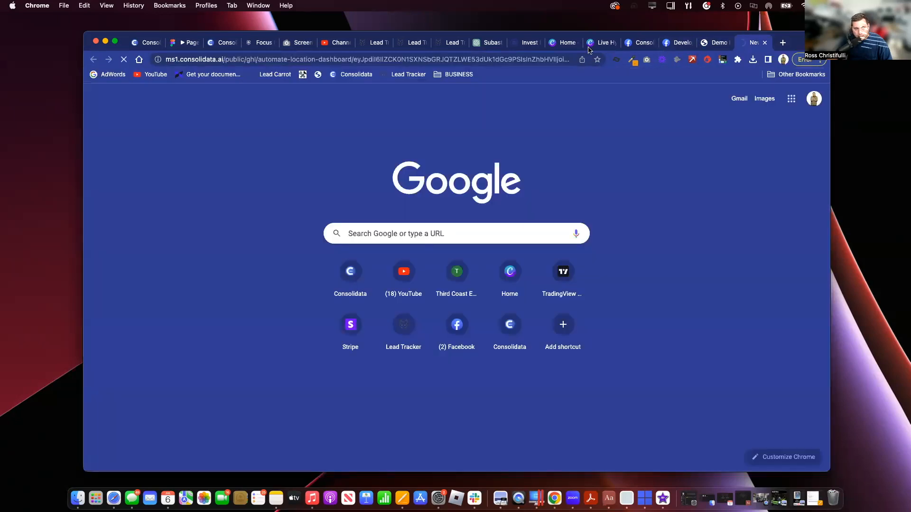
click(221, 45)
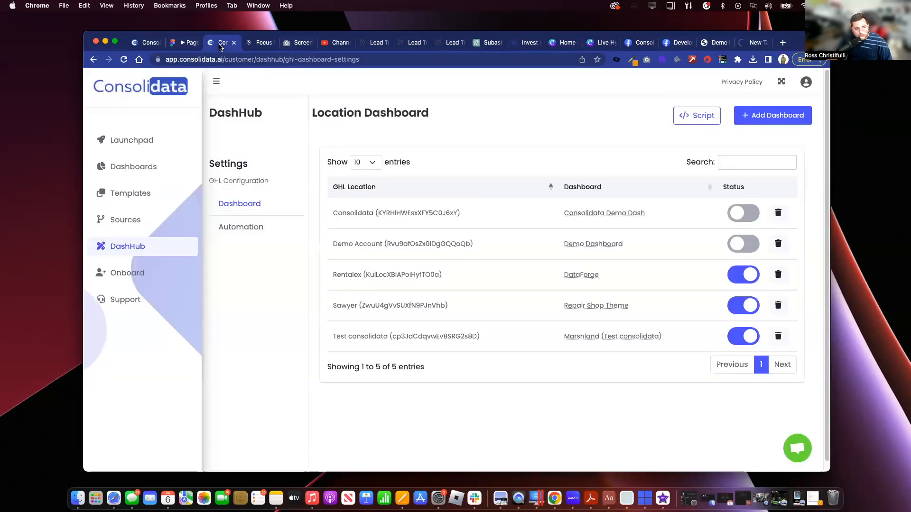
click(124, 59)
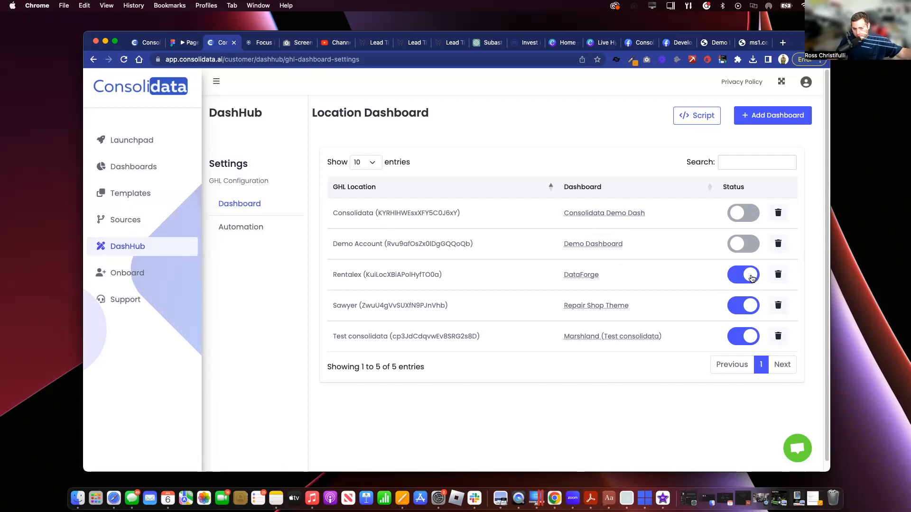
Copy the webhook URL again from DashHub's location automation settings and close its window.
click(253, 230)
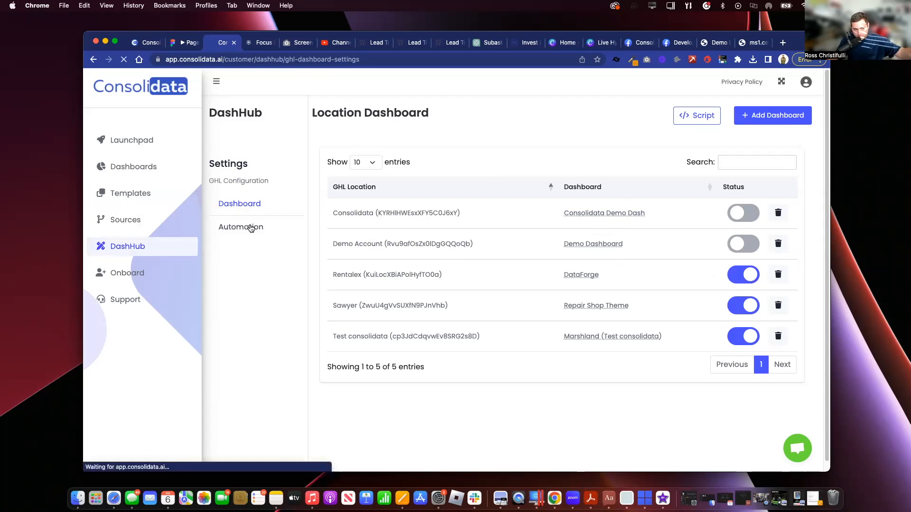
click(703, 116)
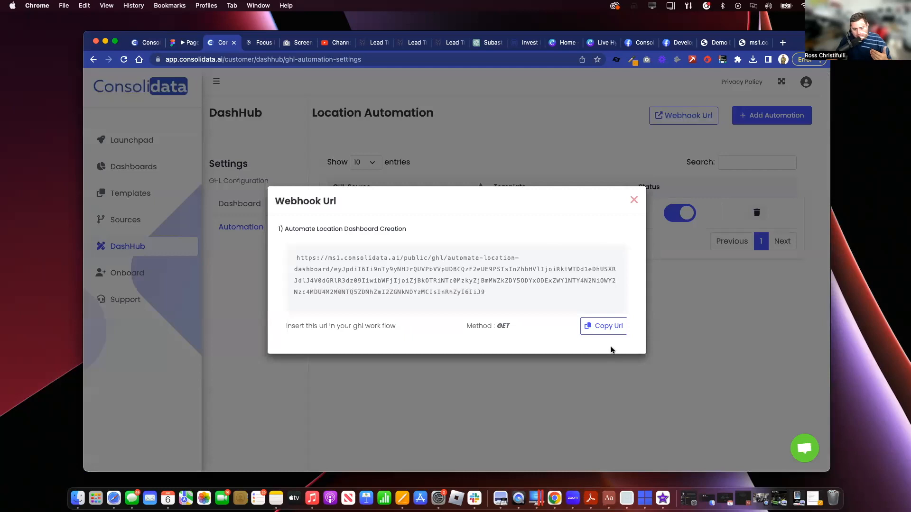
click(608, 326)
click(634, 200)
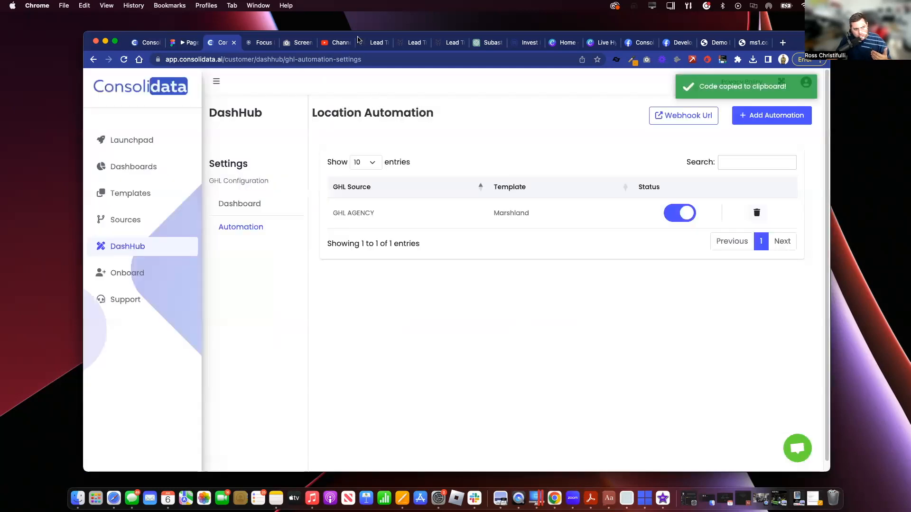
Switch to Lead Tracker and create a new automation workflow from scratch.
click(361, 41)
click(121, 321)
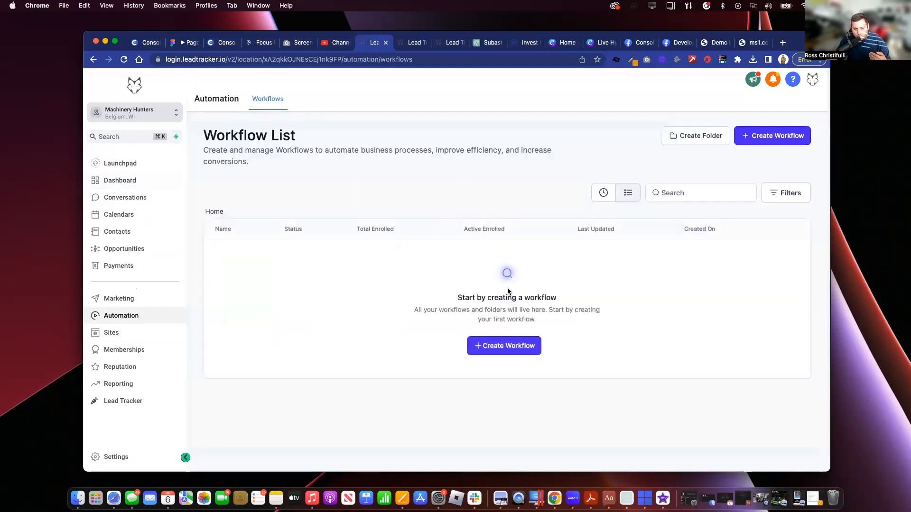
click(496, 344)
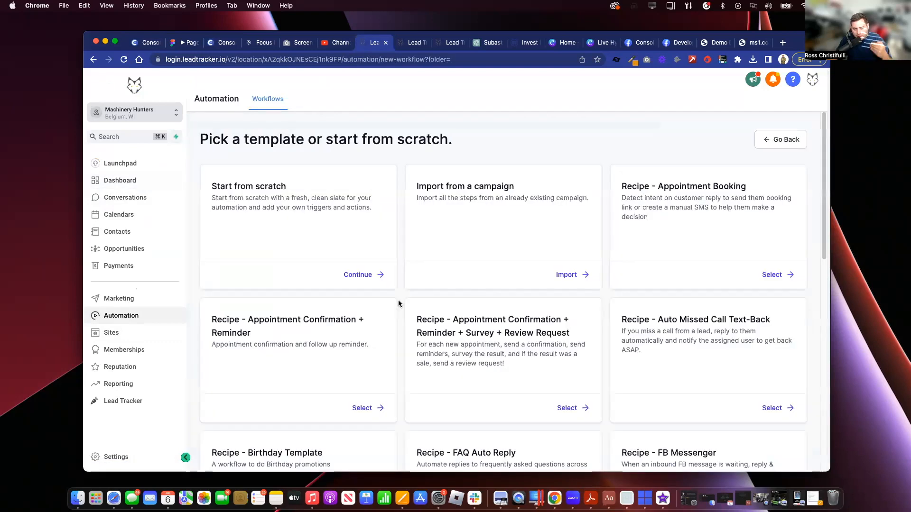
click(366, 276)
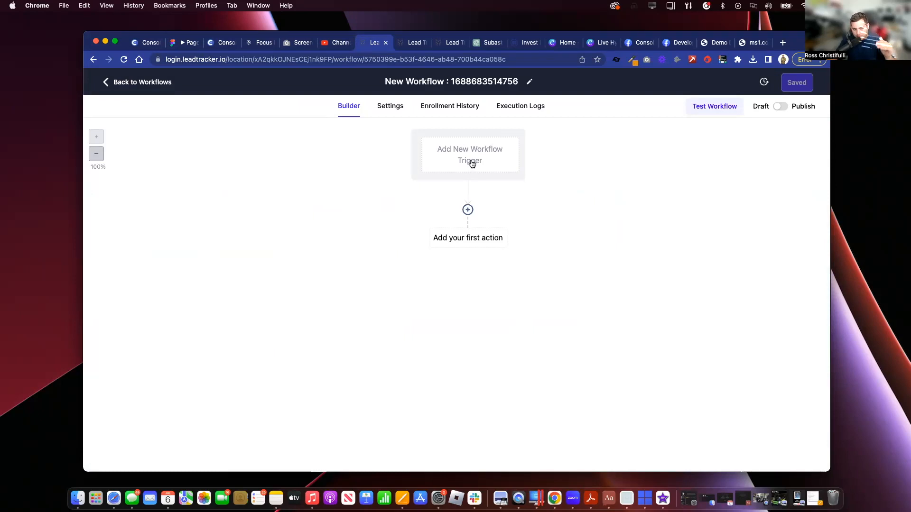
Add a Webhook action as the workflow's first action, configure its settings and save the action.
click(467, 209)
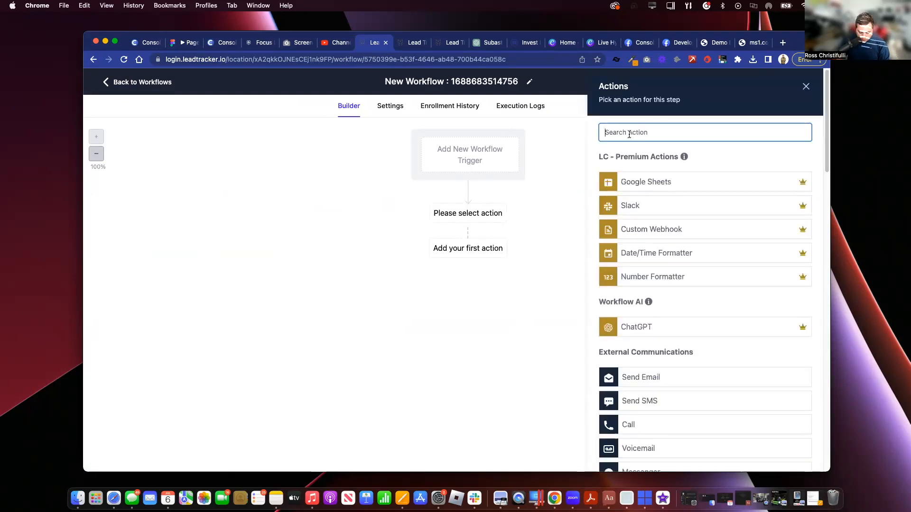
text(webh)
click(638, 199)
click(639, 194)
click(634, 230)
click(695, 270)
click(790, 454)
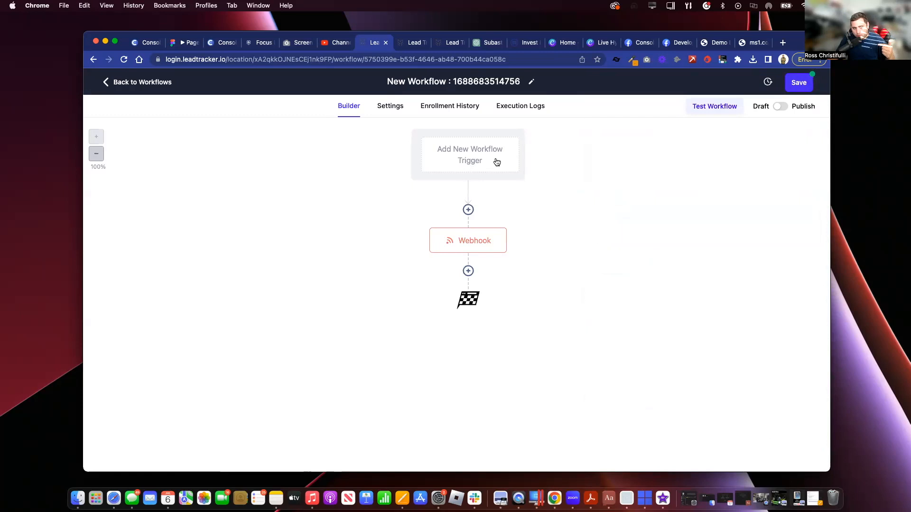
Return to Consolidata and look through the list of existing dashboards.
click(221, 43)
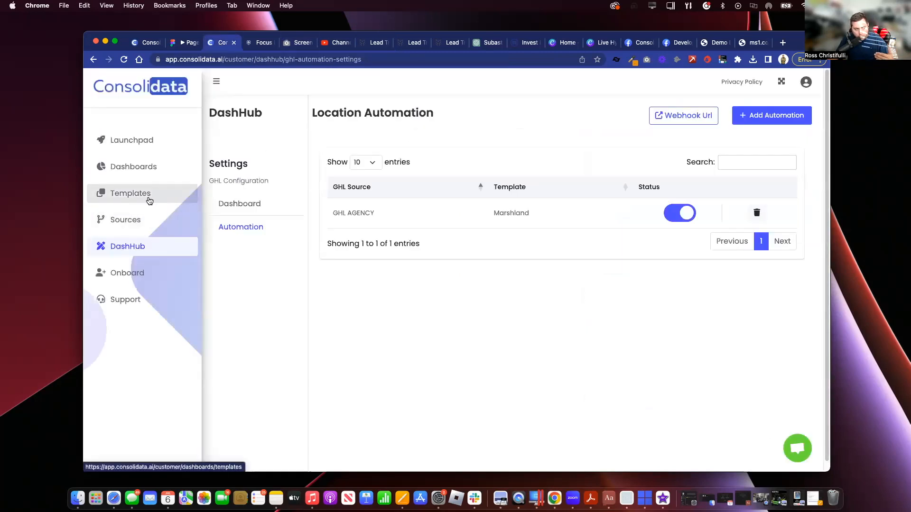
click(147, 175)
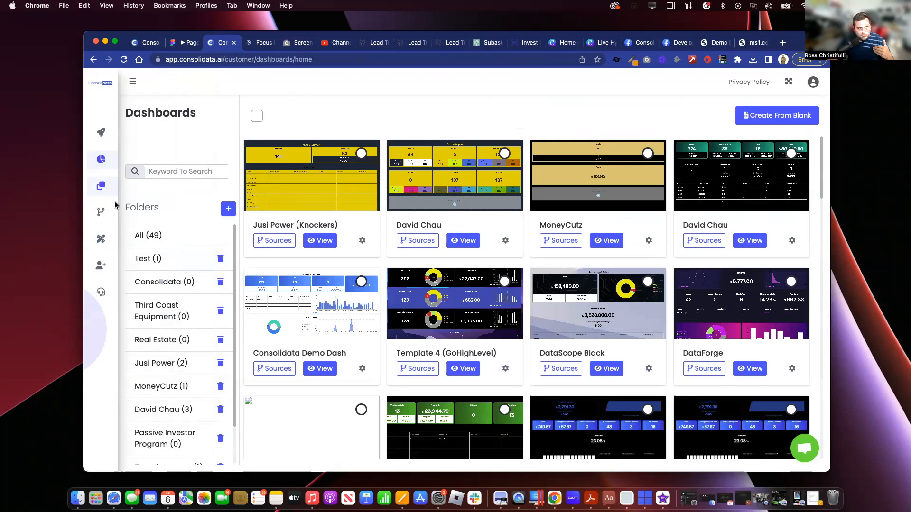
mouse_move(114, 218)
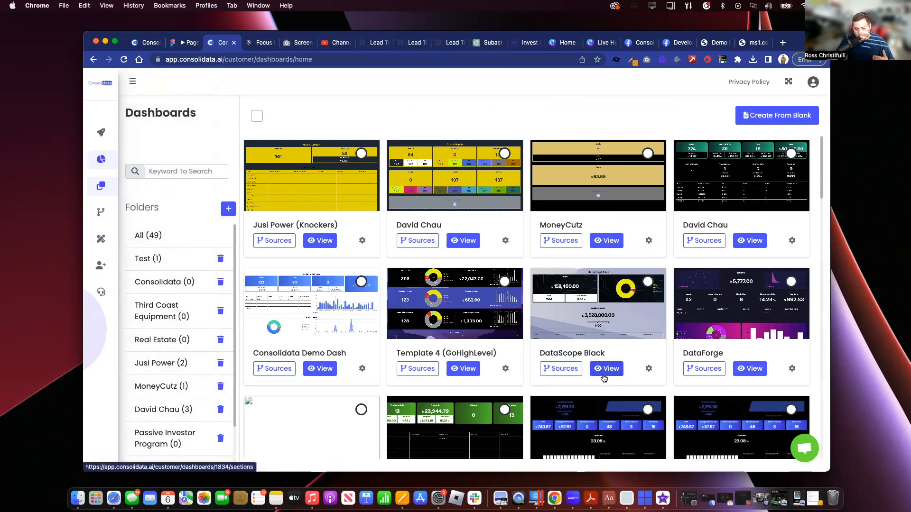
scroll(604, 377, down, 1)
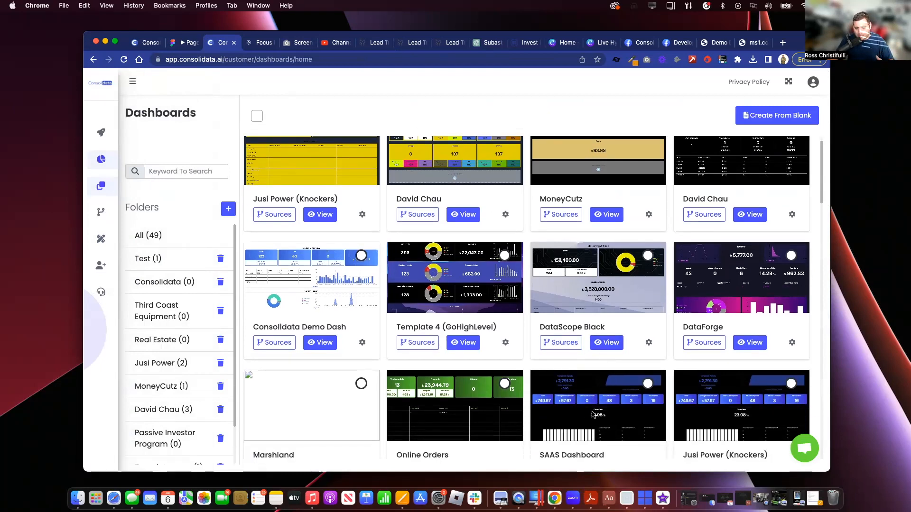